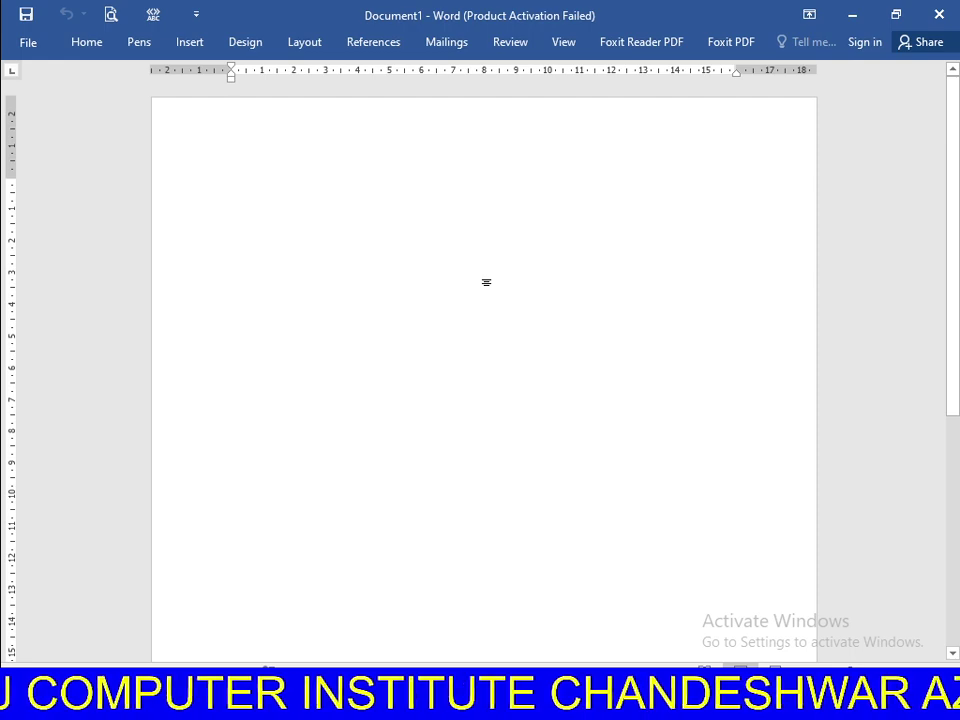
- Apply a thick-thin double-line Box page border around the whole page
left_click(243, 45)
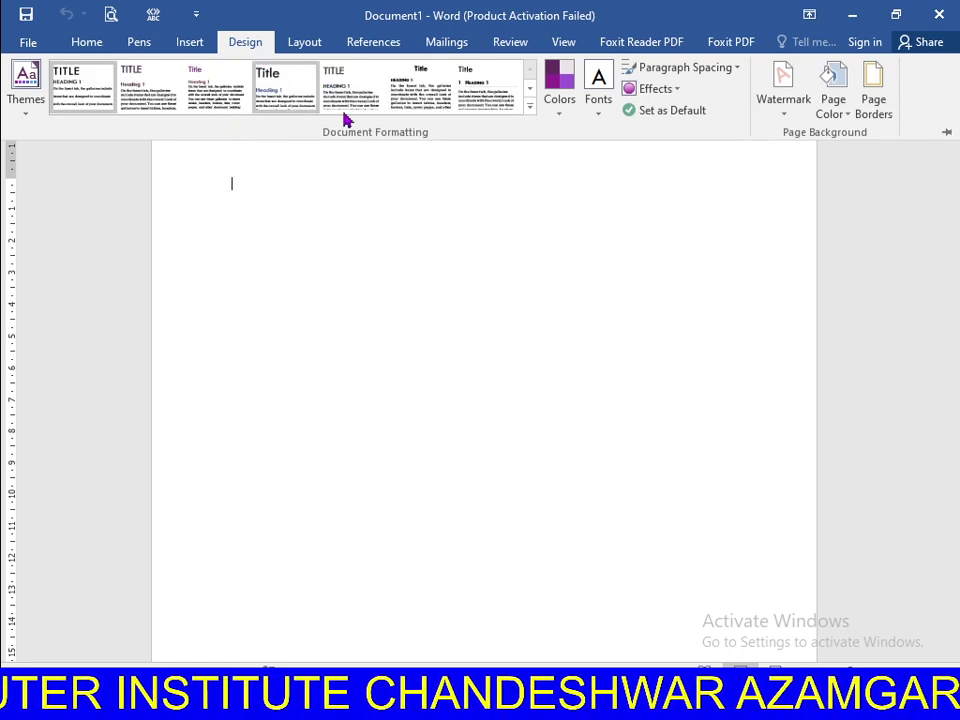
left_click(877, 117)
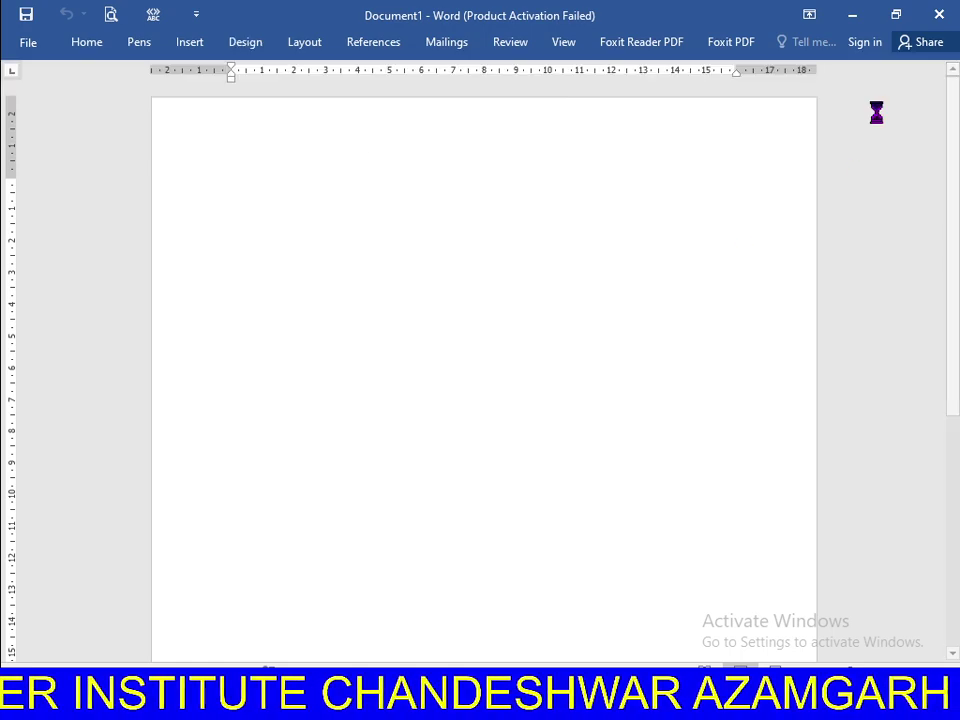
left_click(688, 207)
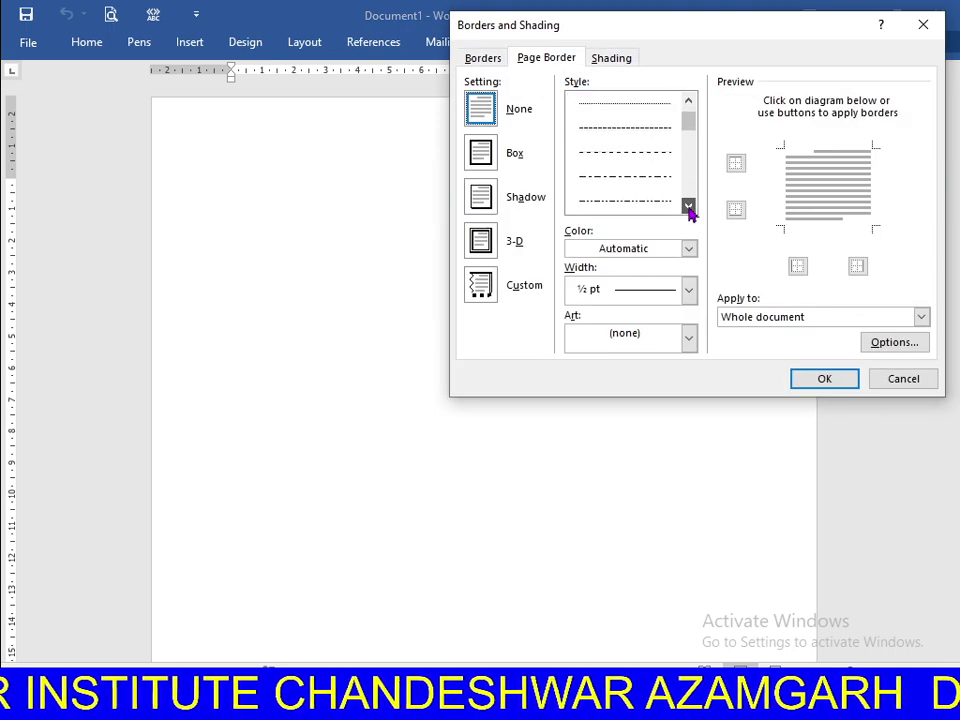
left_click(689, 208)
left_click(655, 203)
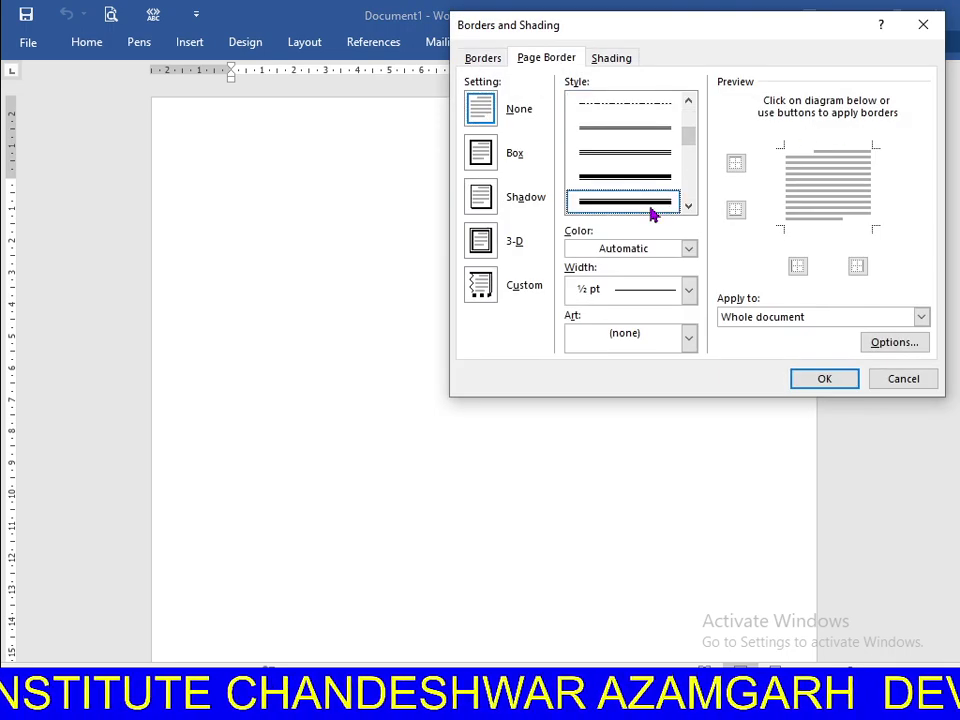
left_click(812, 379)
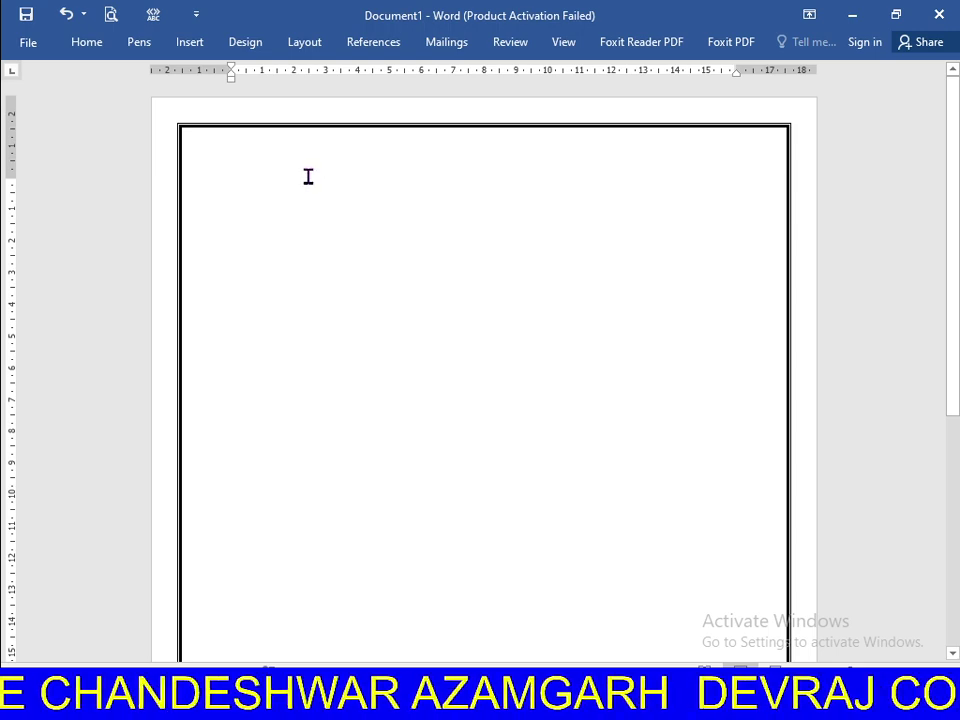
- Centre the empty first paragraph and shrink the top margin by dragging it upward on the ruler
key("ctrl+e")
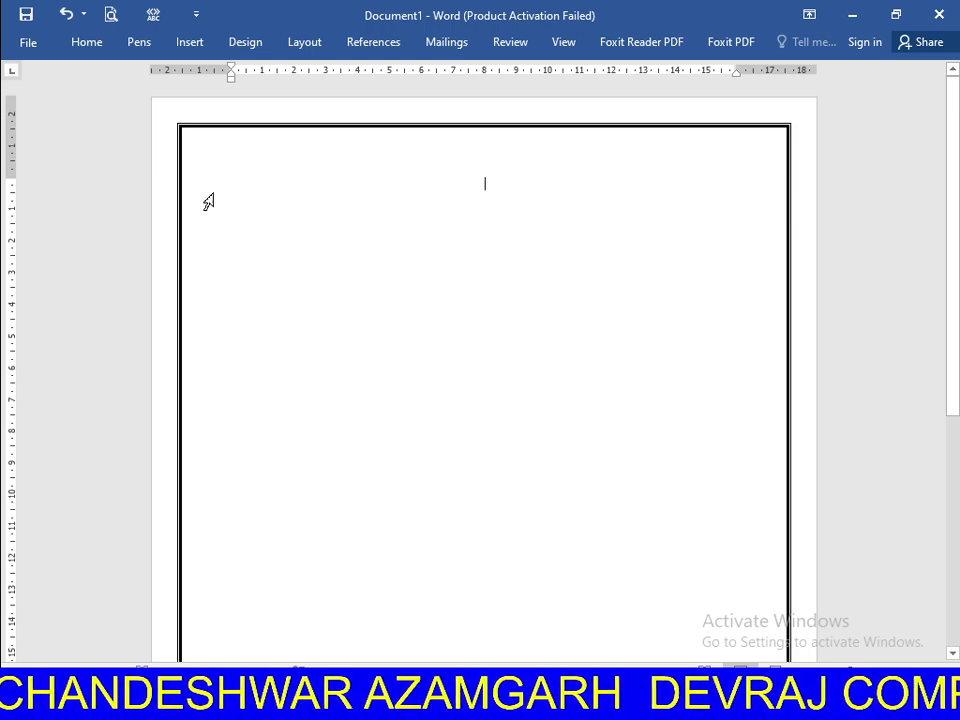
left_click_drag(11, 178, 20, 143)
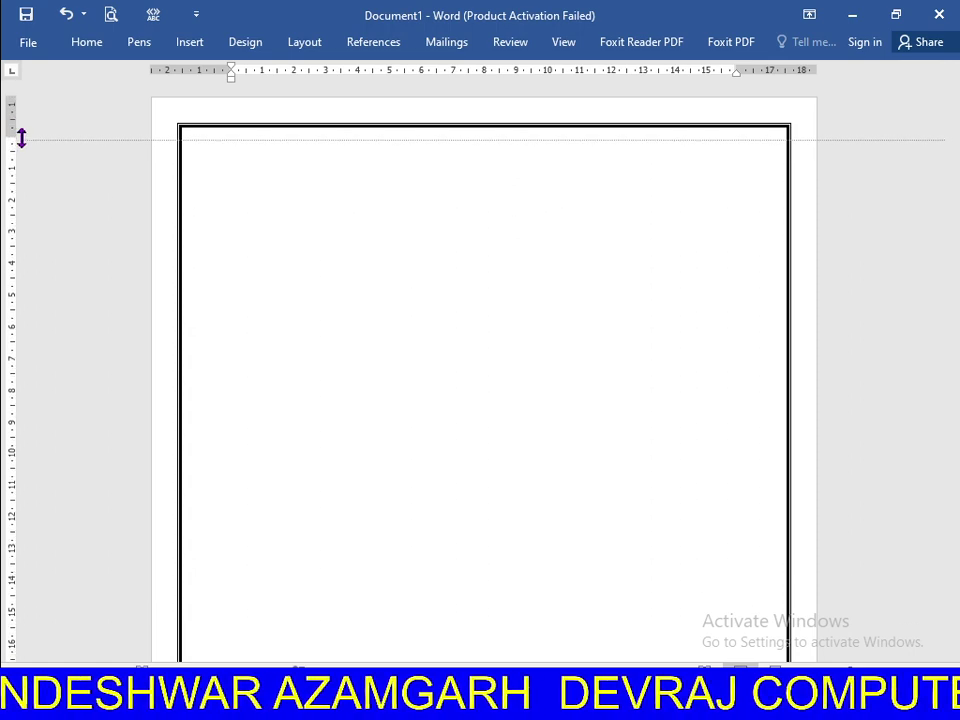
left_click_drag(20, 143, 23, 146)
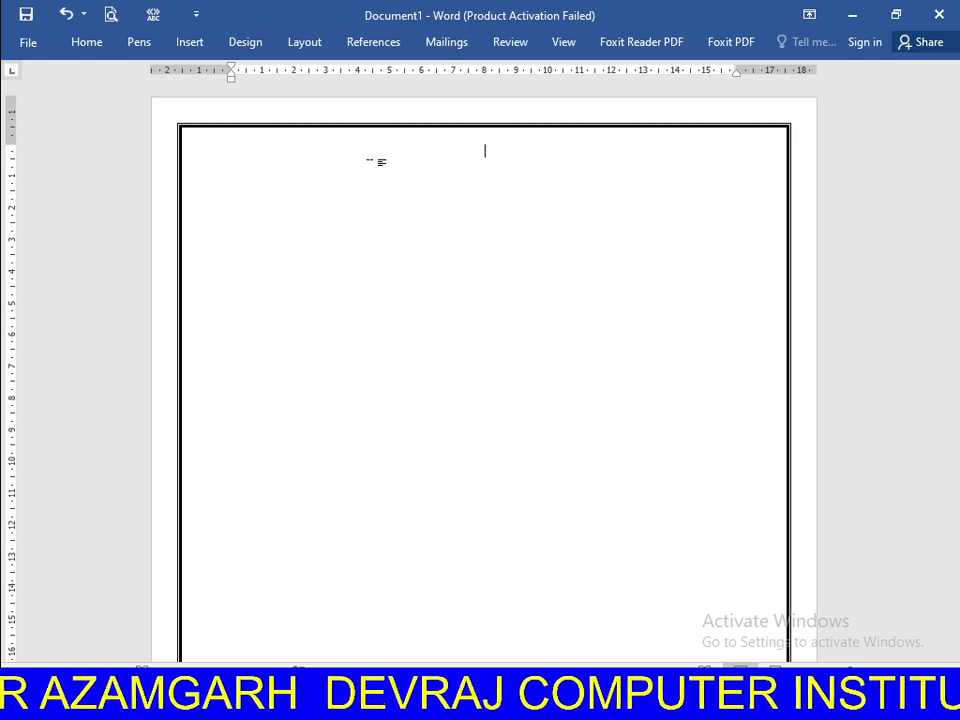
- Type 'DEVRAJ COMPUTER INSTITUTE', 'CHANDESHWR AZAMAGRH (U.P.)' and 'APPLICATION FORM' on separate centred lines
type("dev")
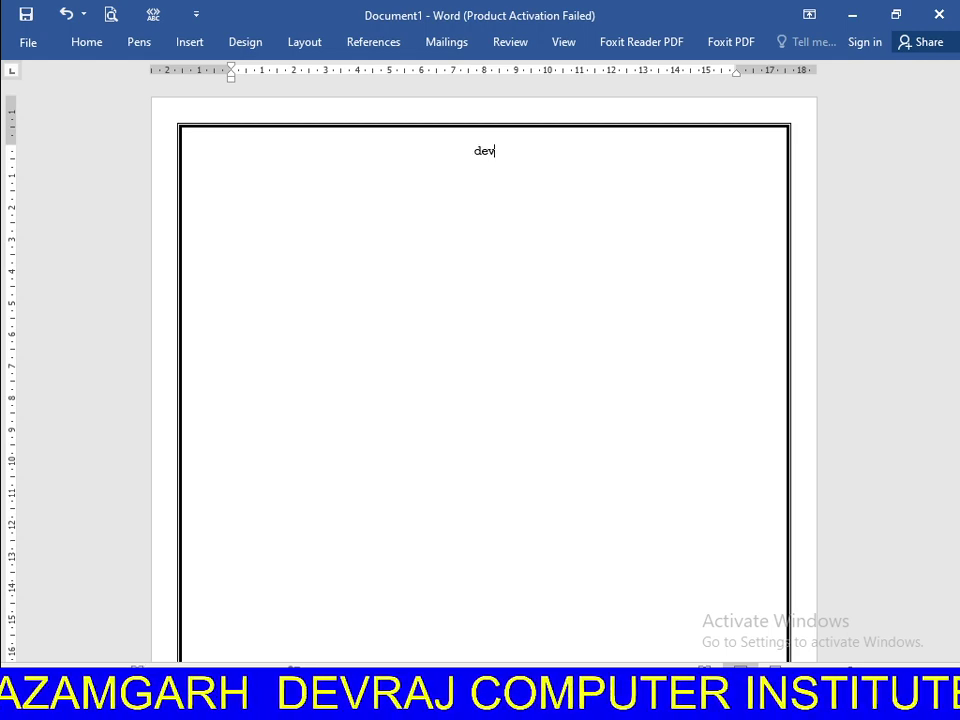
key("BackSpace")
key("BackSpace")
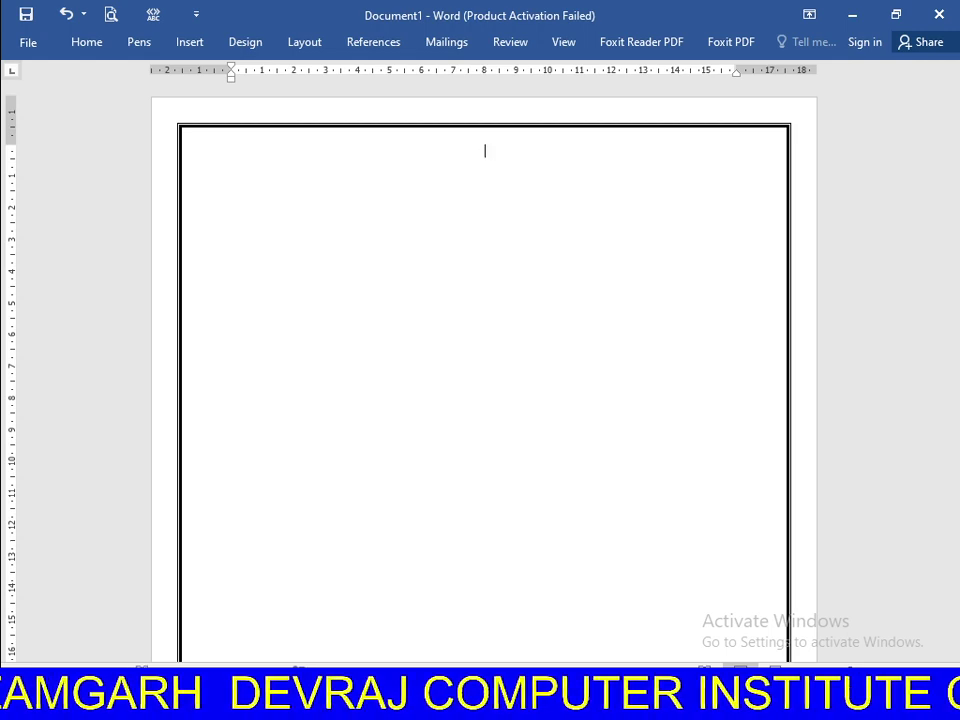
type("DEVR")
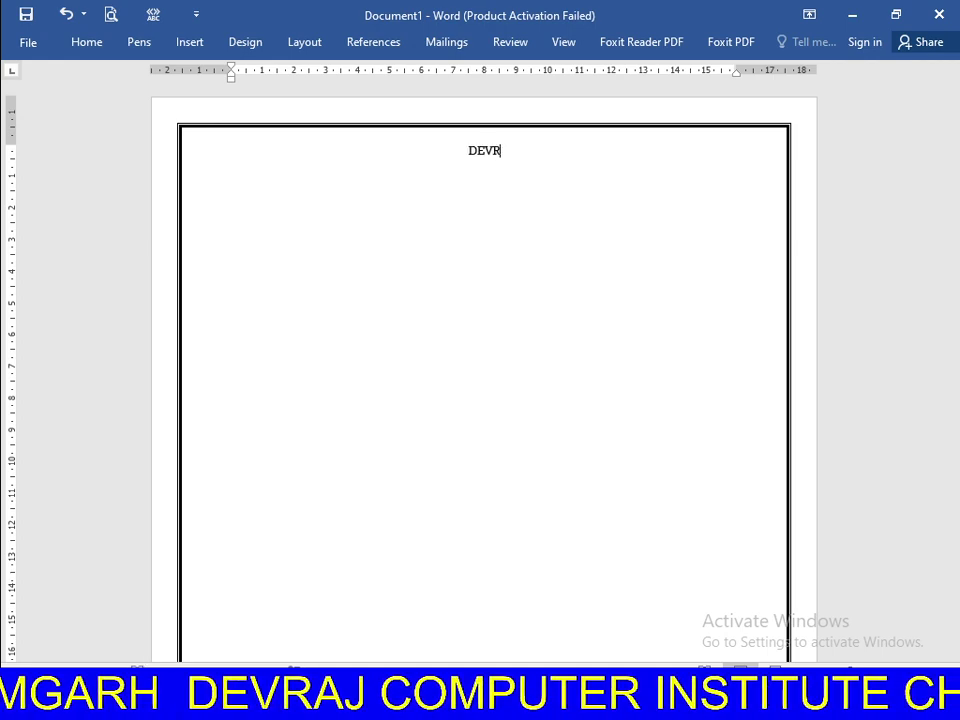
type("AJ COMPU")
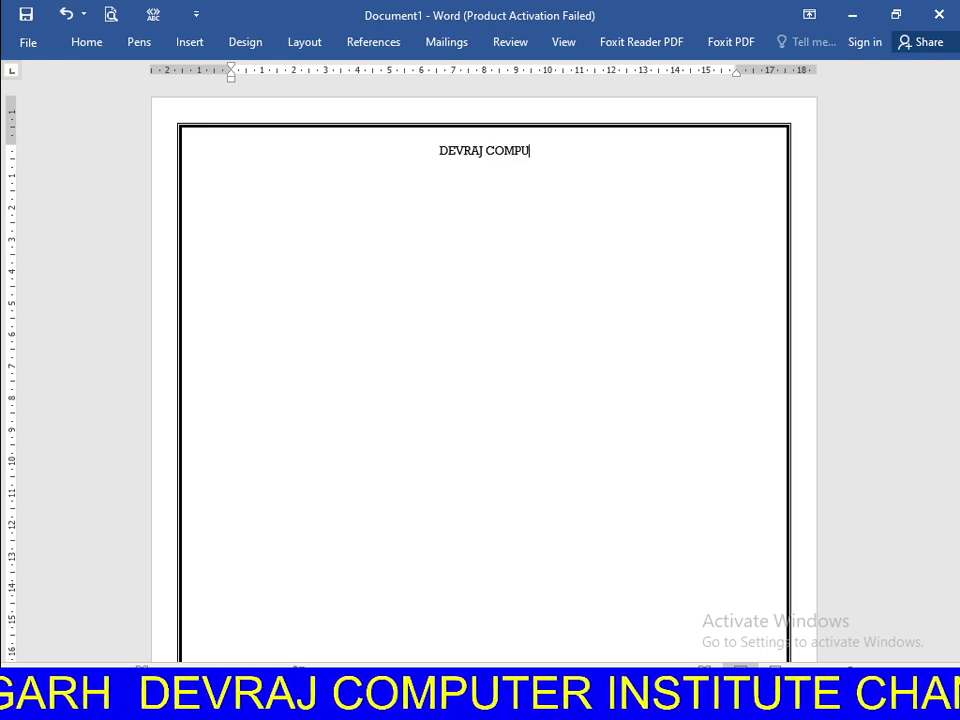
type("TER ")
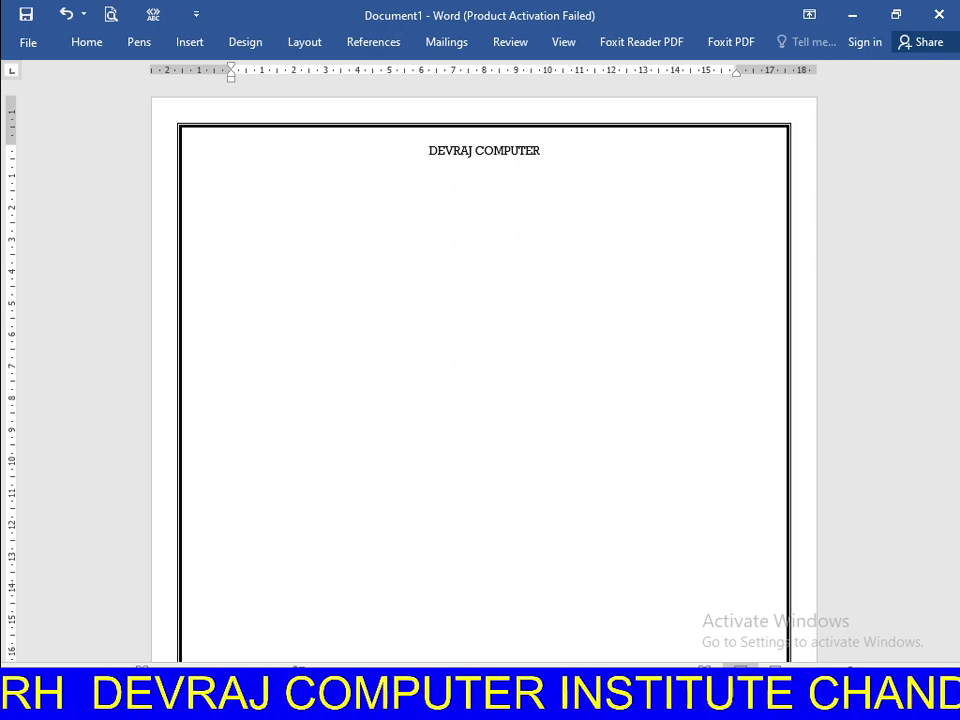
type("INSTITU")
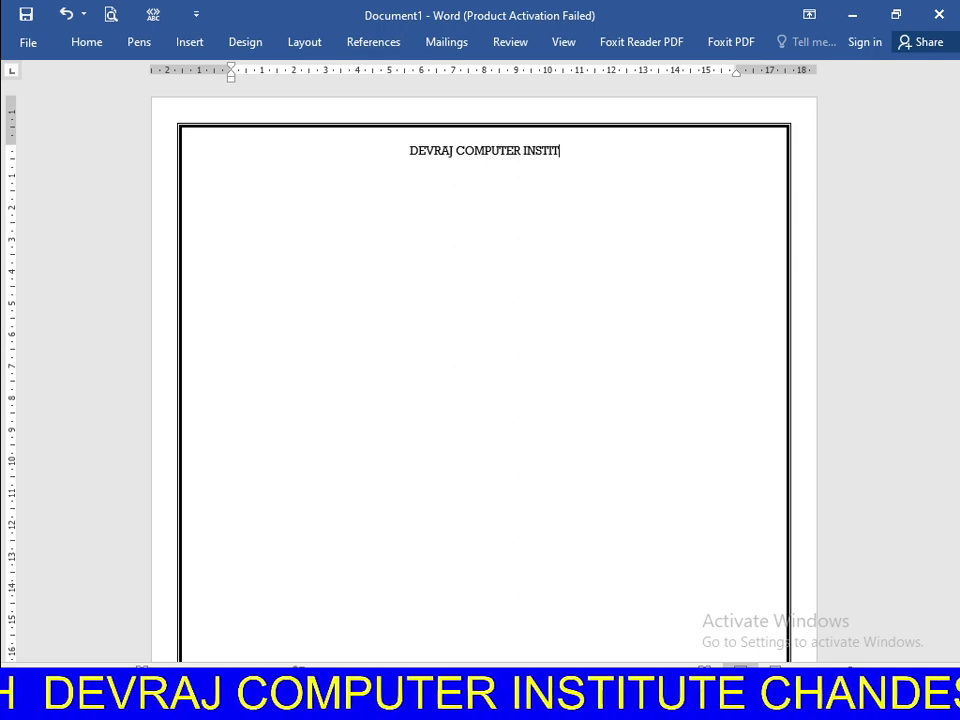
type("TE")
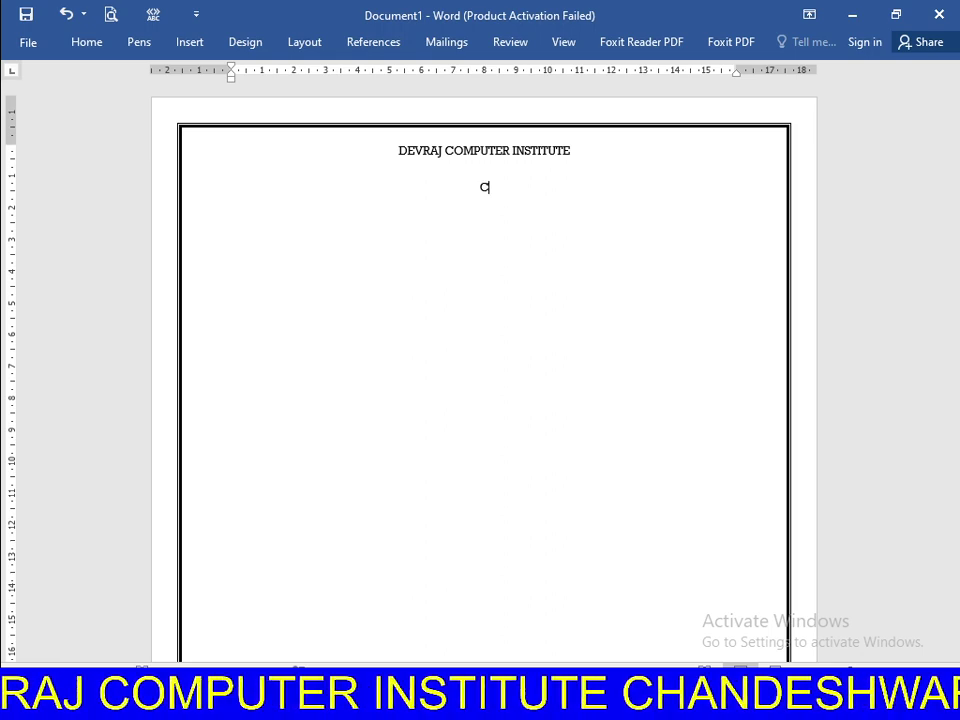
type("HANDESHWR")
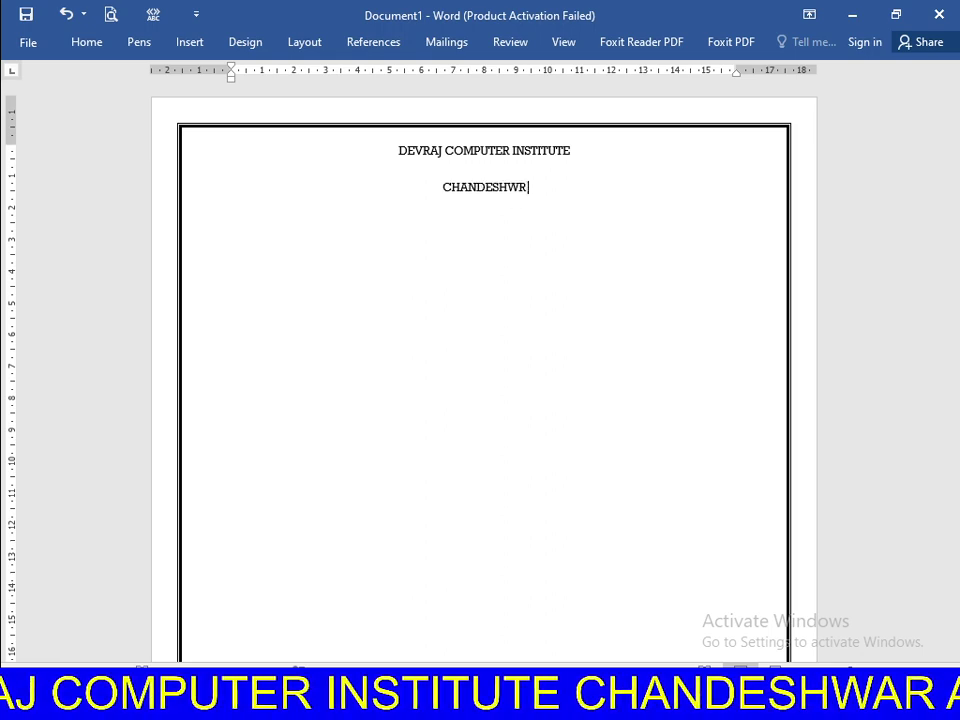
type(" AZAM")
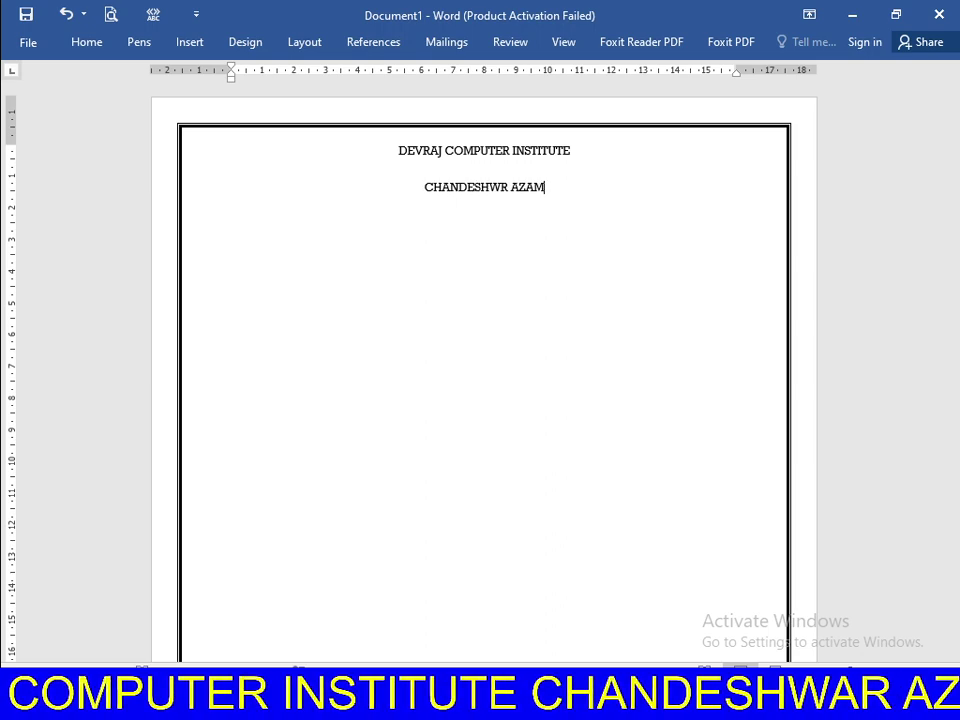
type("AGRH")
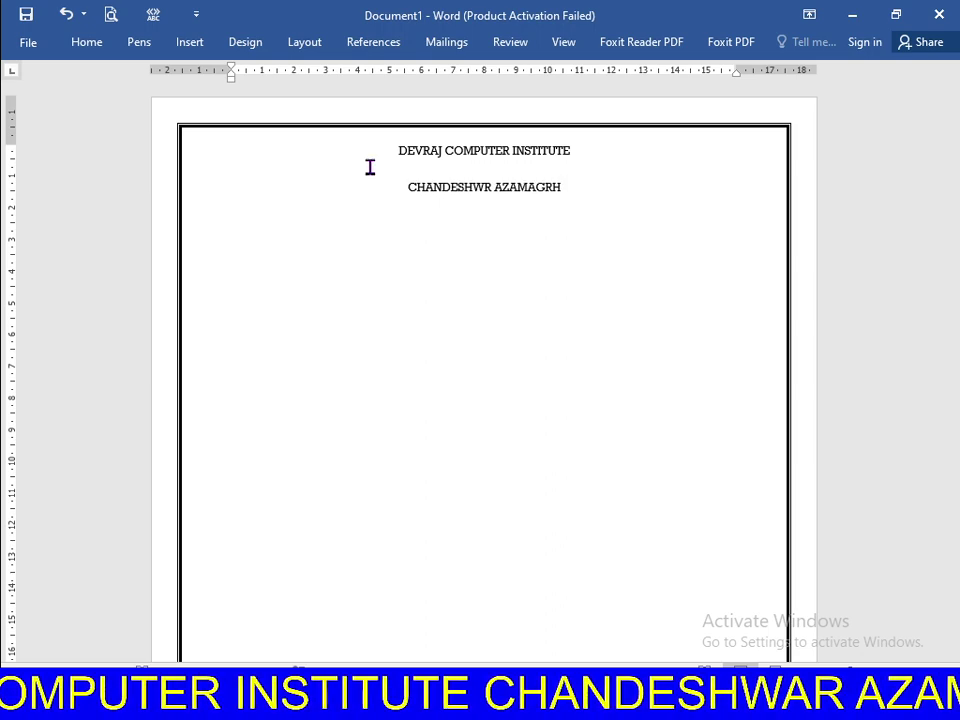
type(" (U.")
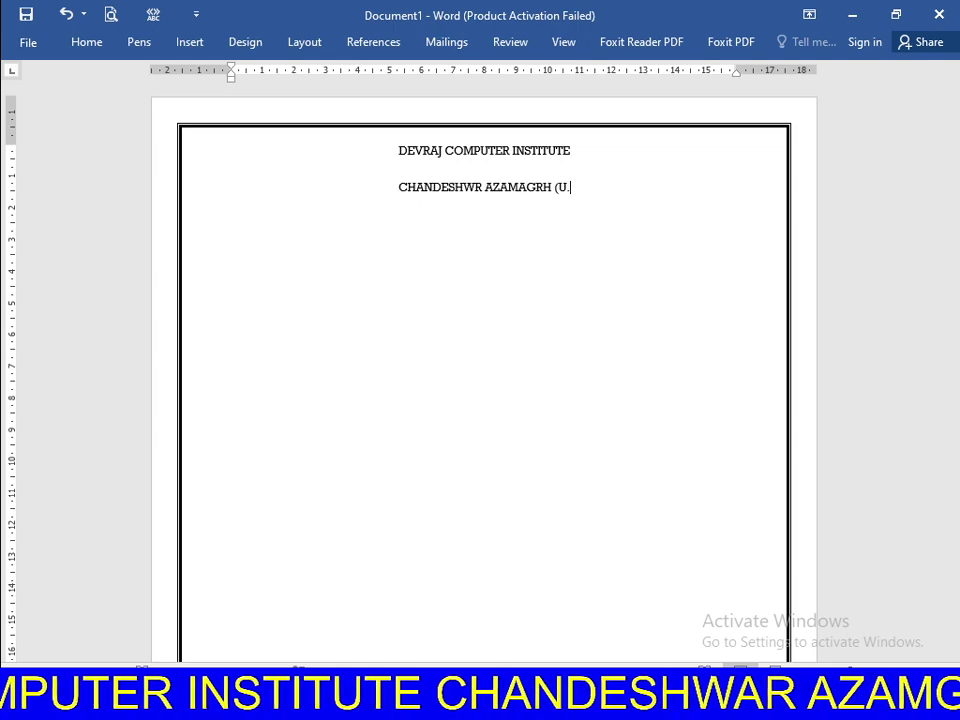
type("P.)")
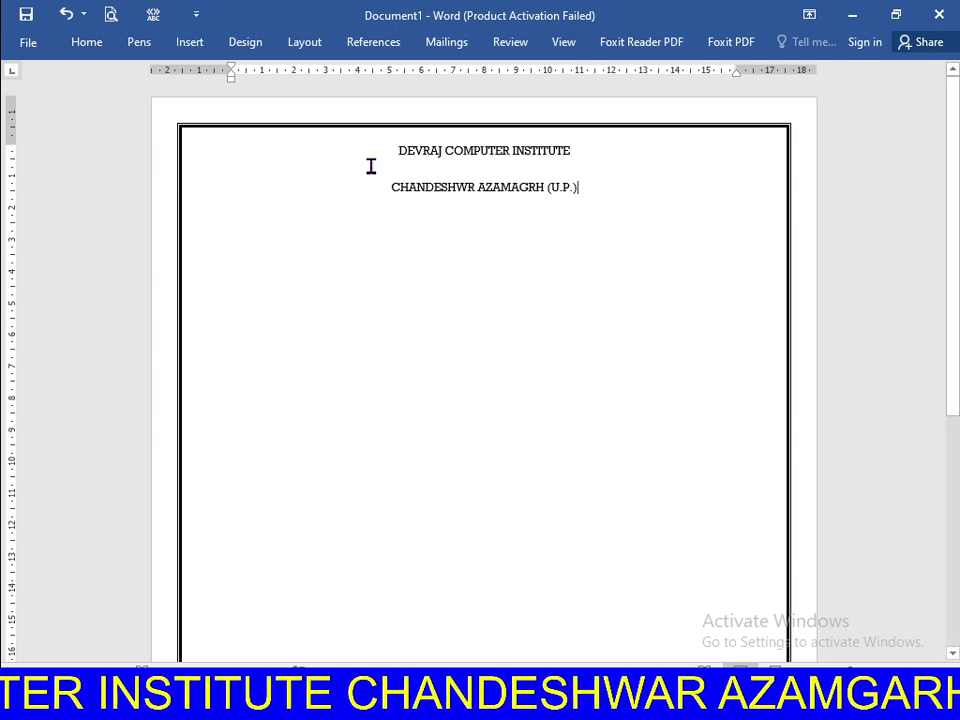
key("Return")
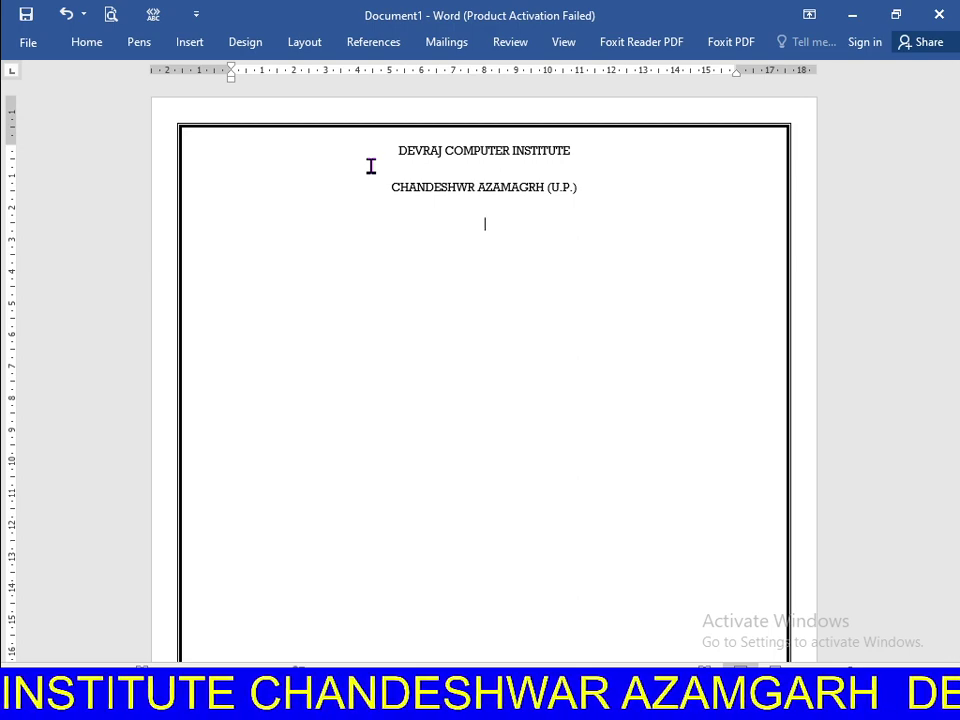
type("APP")
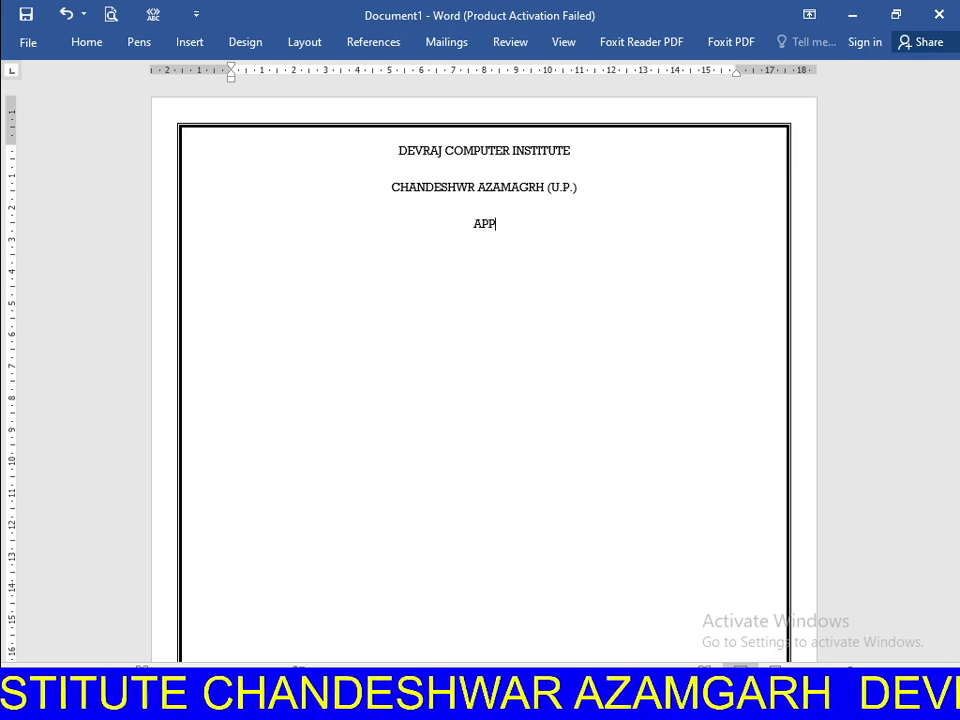
type("LICATION")
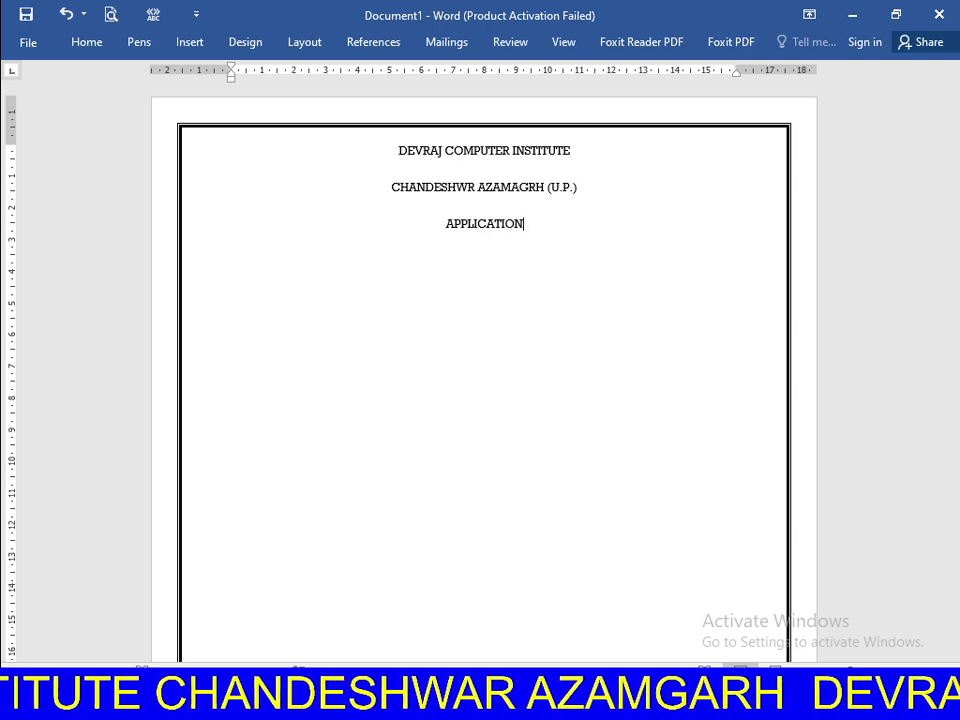
type(" FORM")
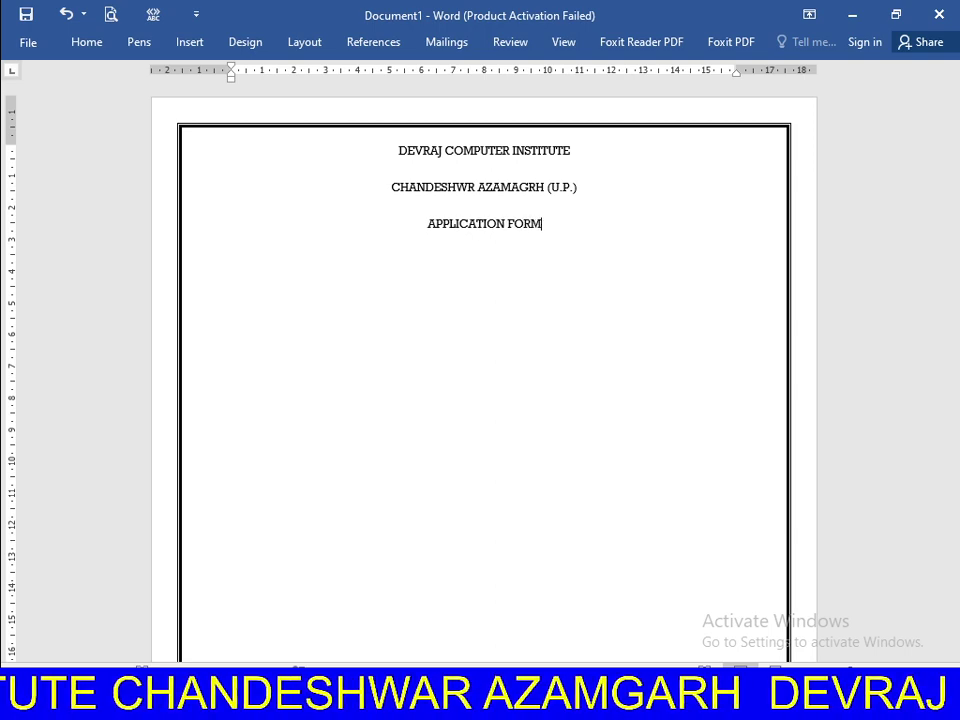
- Remove the extra space after paragraphs from the three heading lines
scroll(471, 225, "down", 2)
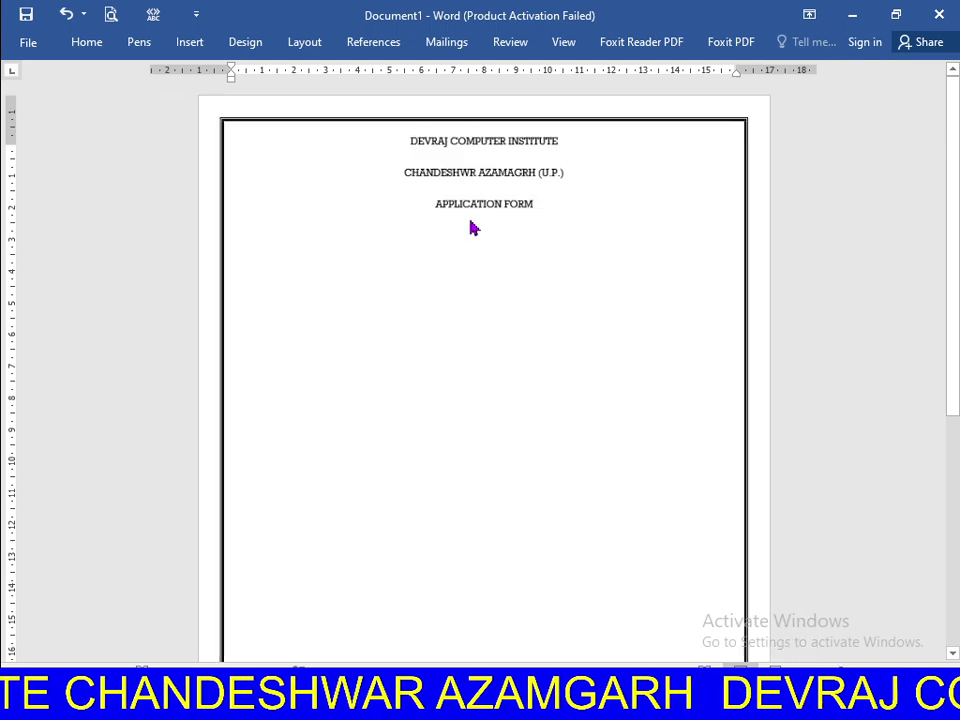
scroll(540, 180, "down", 1)
left_click_drag(544, 198, 413, 140)
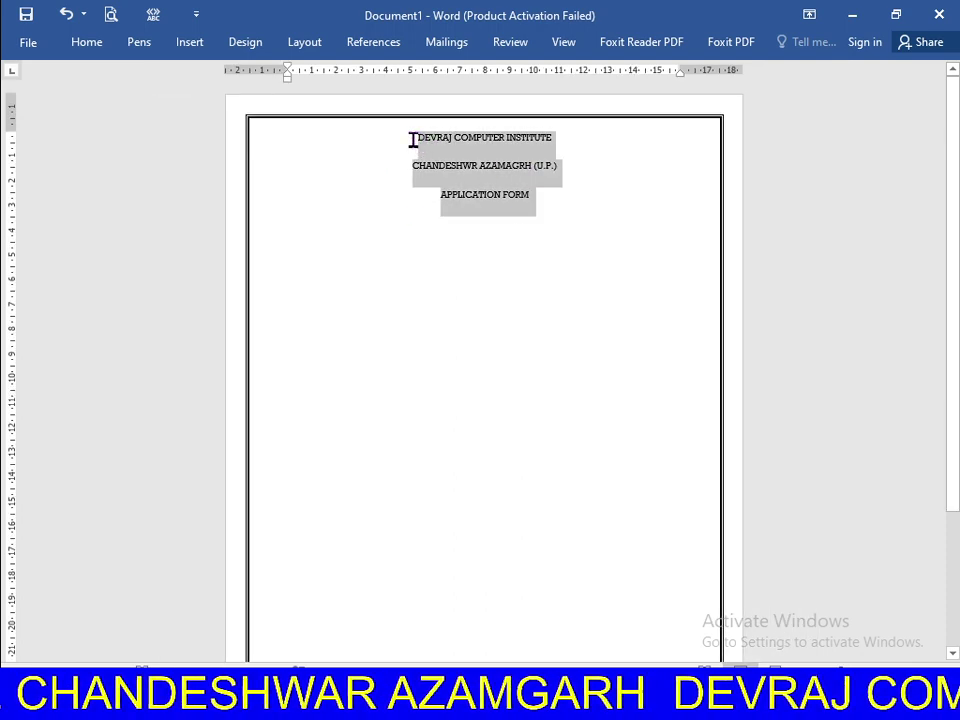
left_click(90, 42)
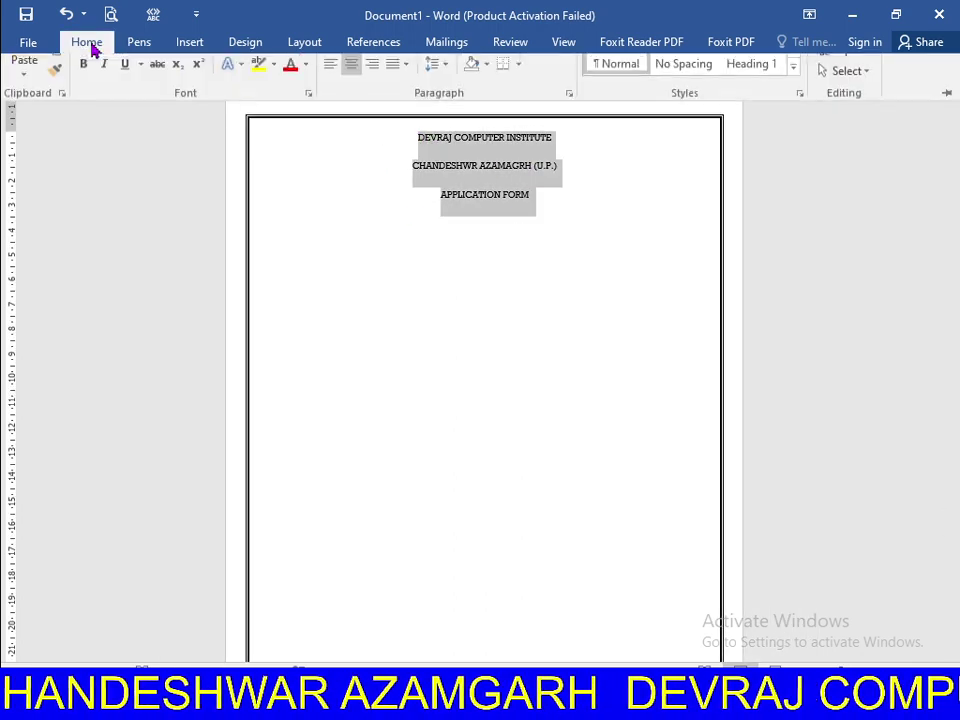
left_click(443, 104)
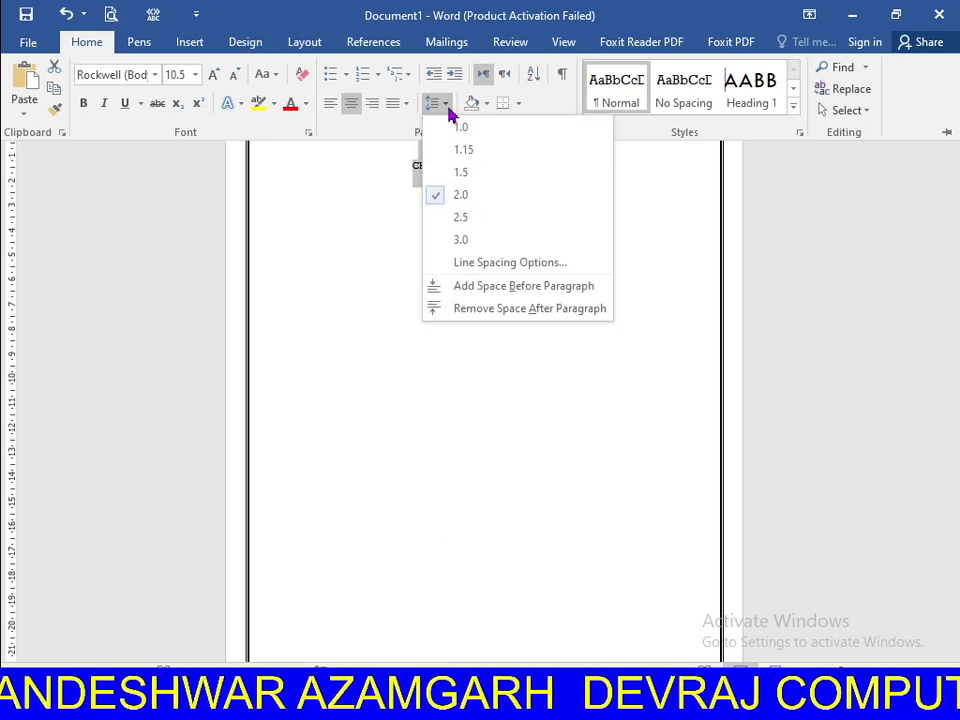
left_click(474, 316)
key("ctrl+F1")
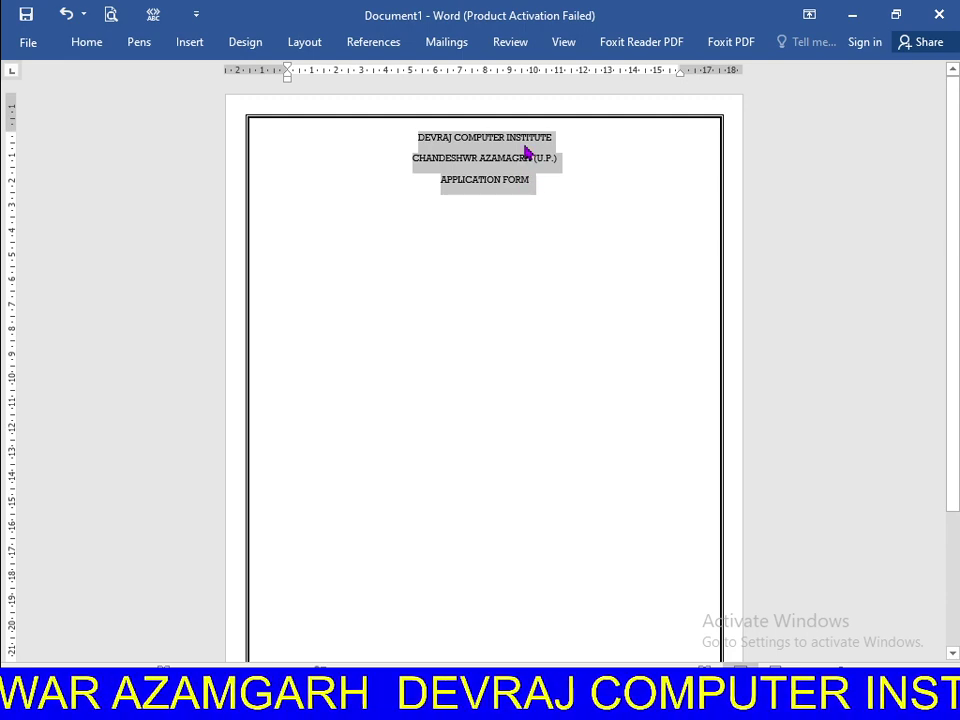
left_click(546, 189)
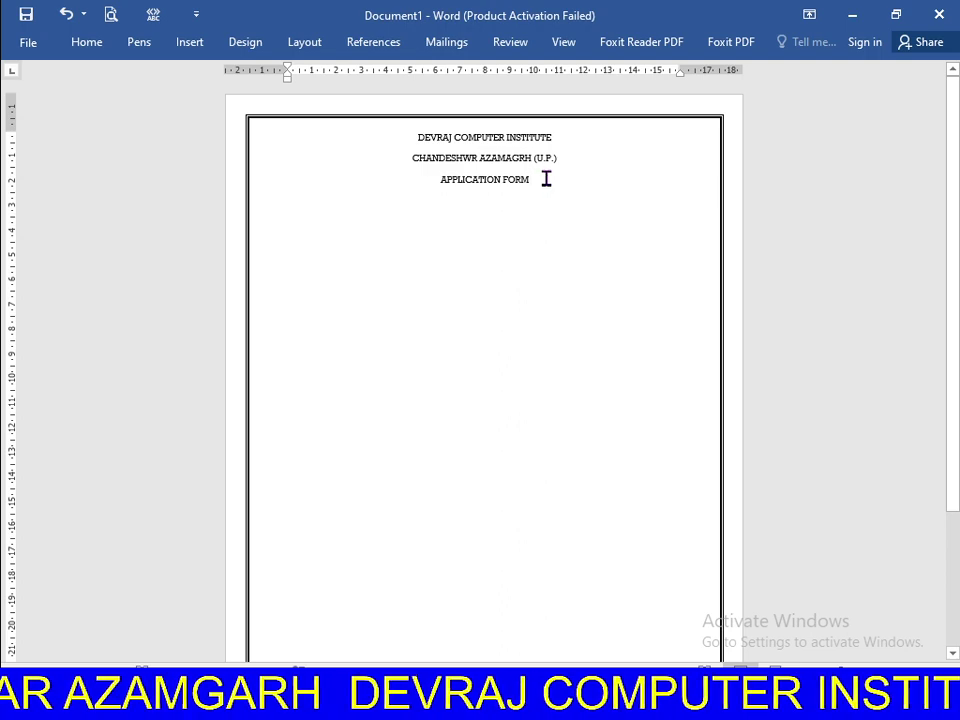
- Make the three heading lines bold and enlarge them two size steps
left_click_drag(537, 185, 411, 131)
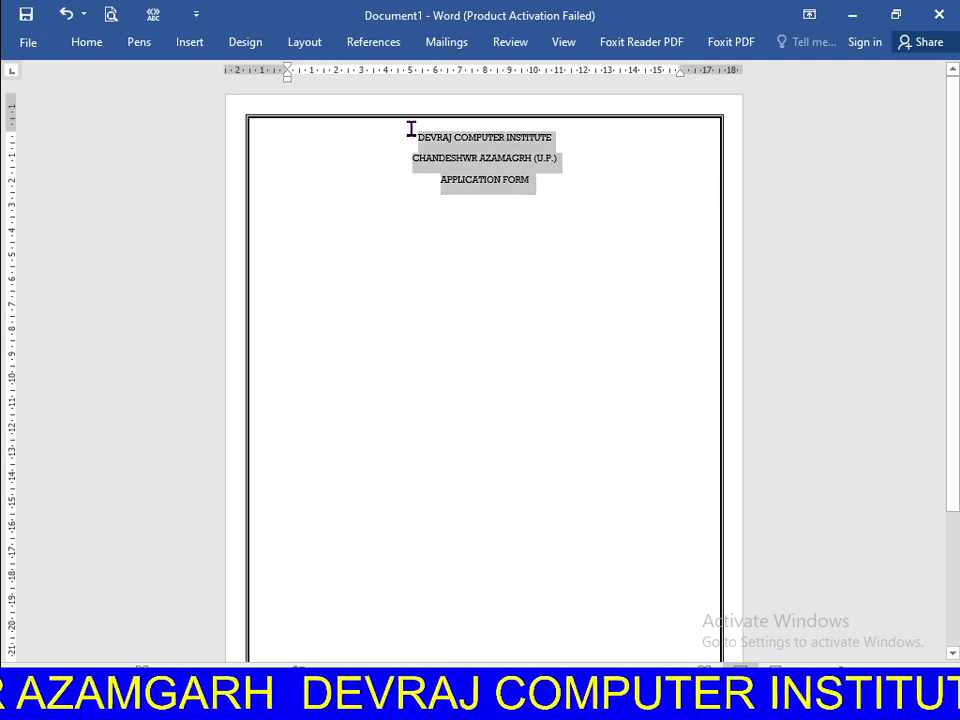
left_click(86, 43)
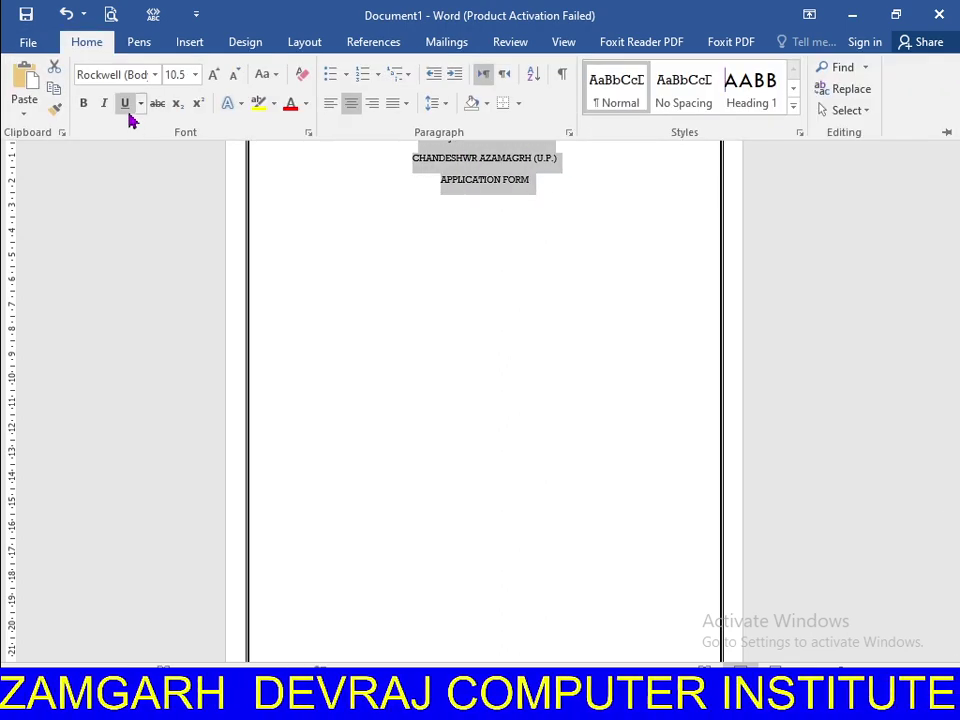
left_click(94, 105)
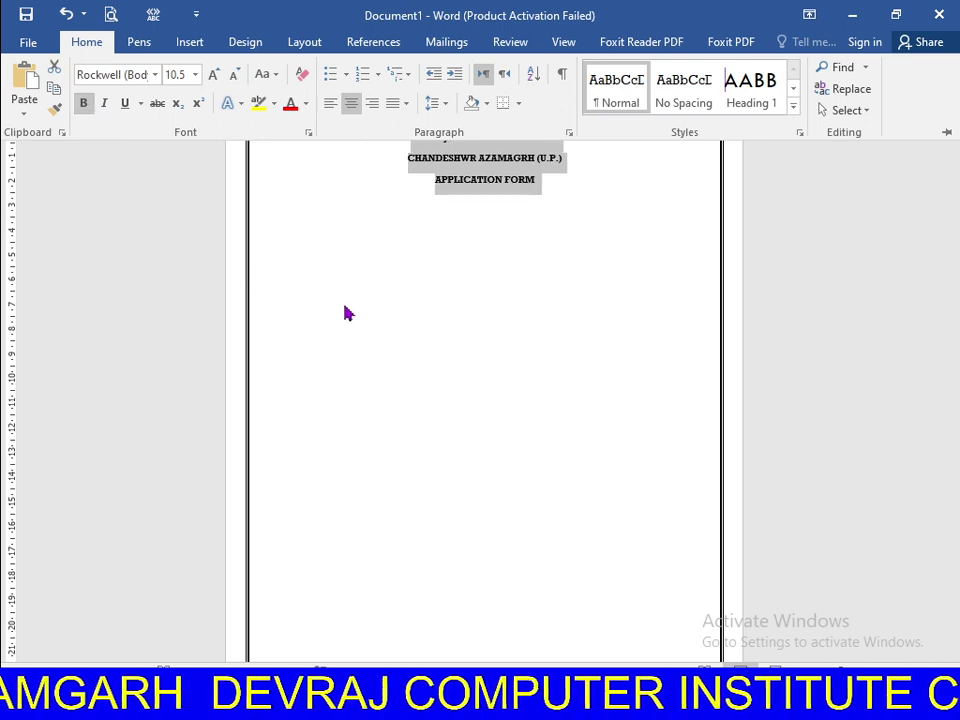
left_click(510, 284)
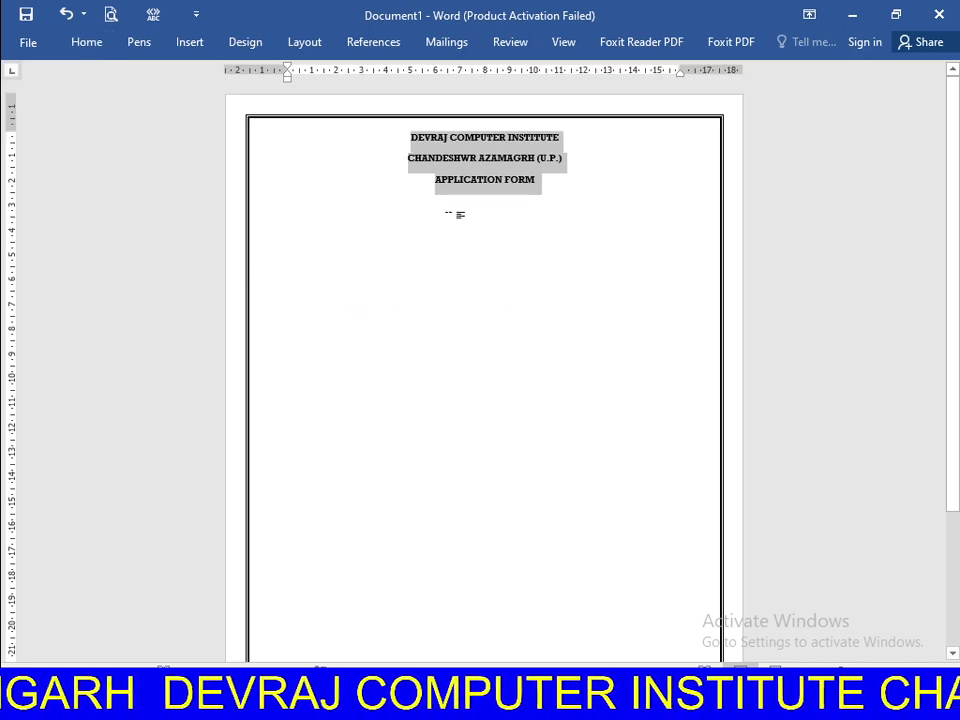
key("ctrl+bracketright")
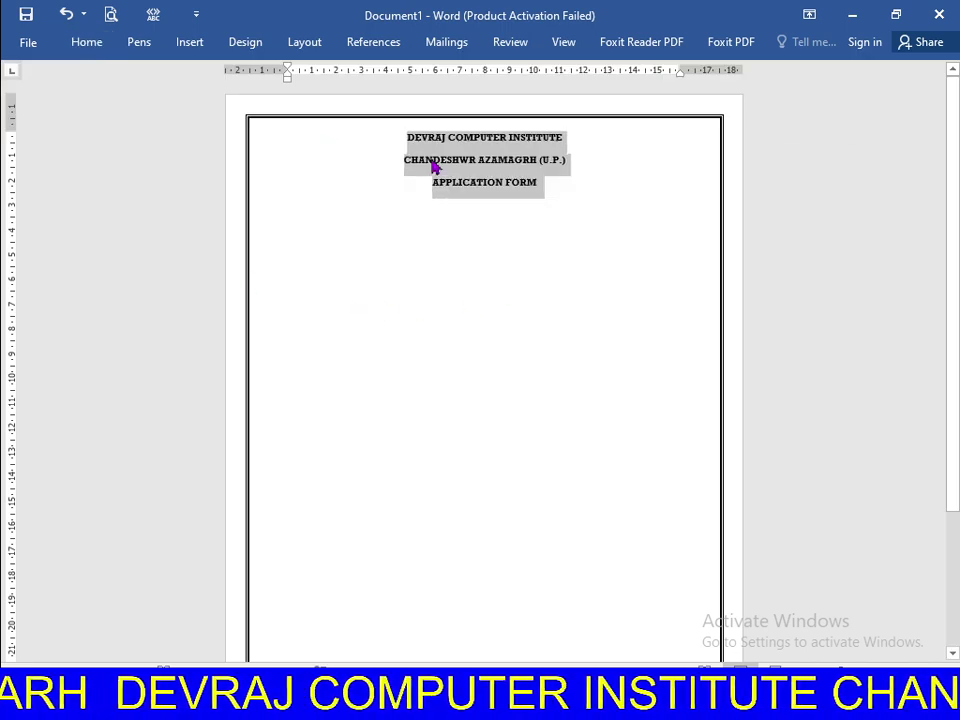
key("ctrl+bracketright")
key("ctrl+bracketright")
key("ctrl+bracketright")
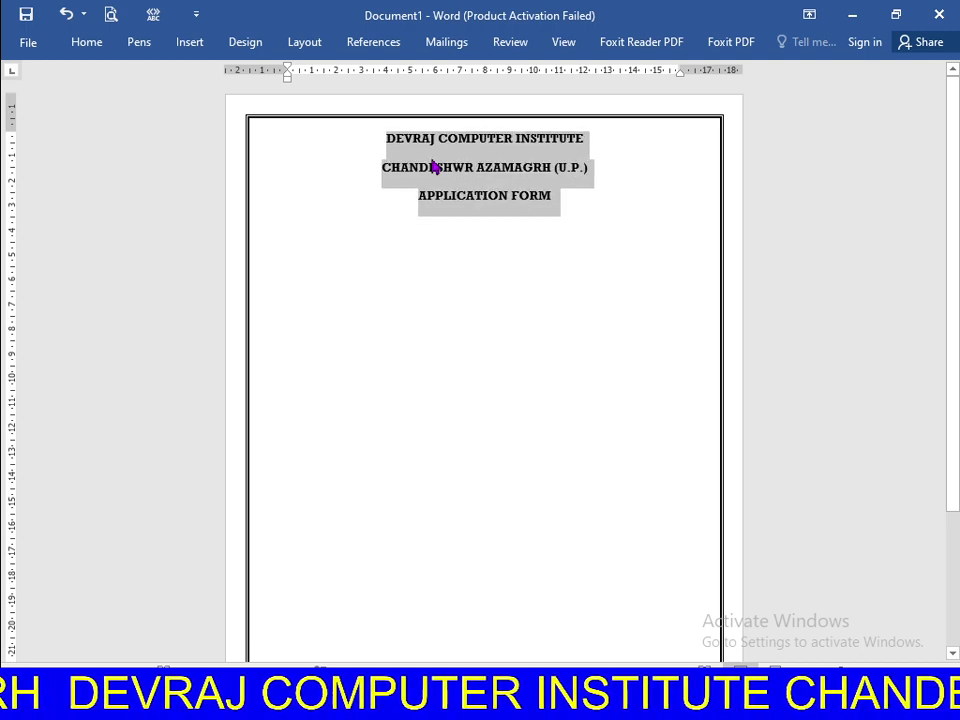
- Set the headings' font size to 14 pt, keeping the Rockwell font
left_click(89, 44)
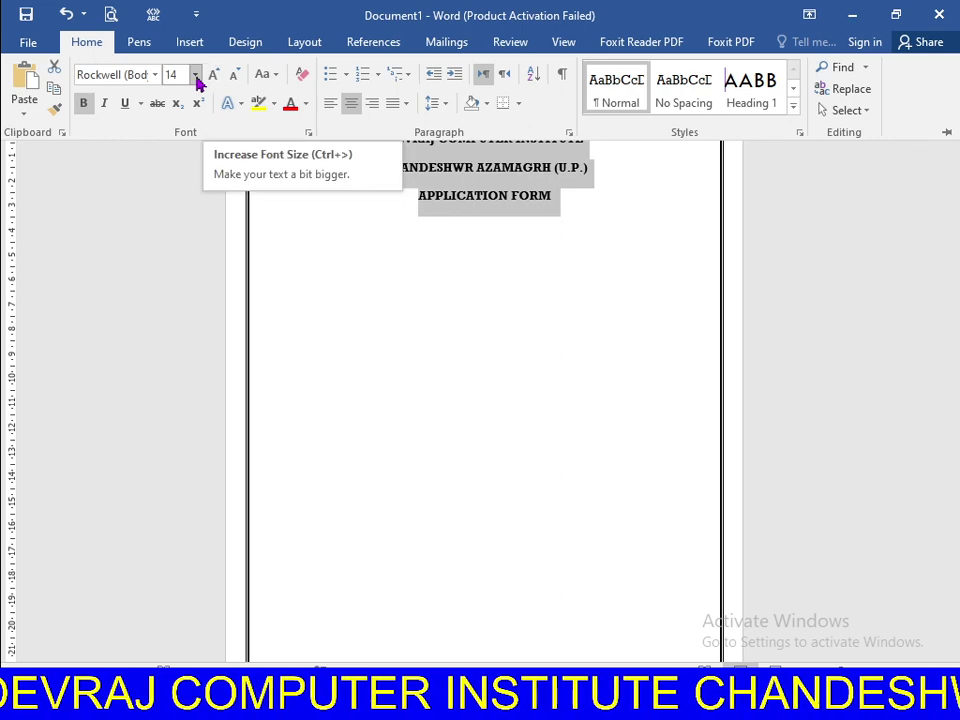
left_click(195, 75)
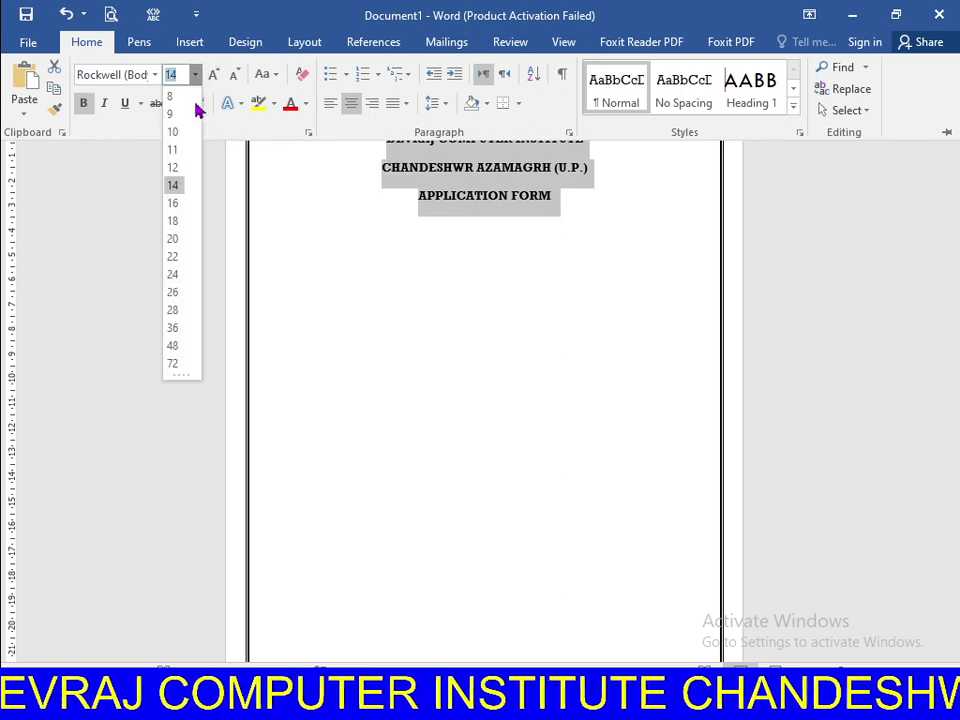
left_click(173, 187)
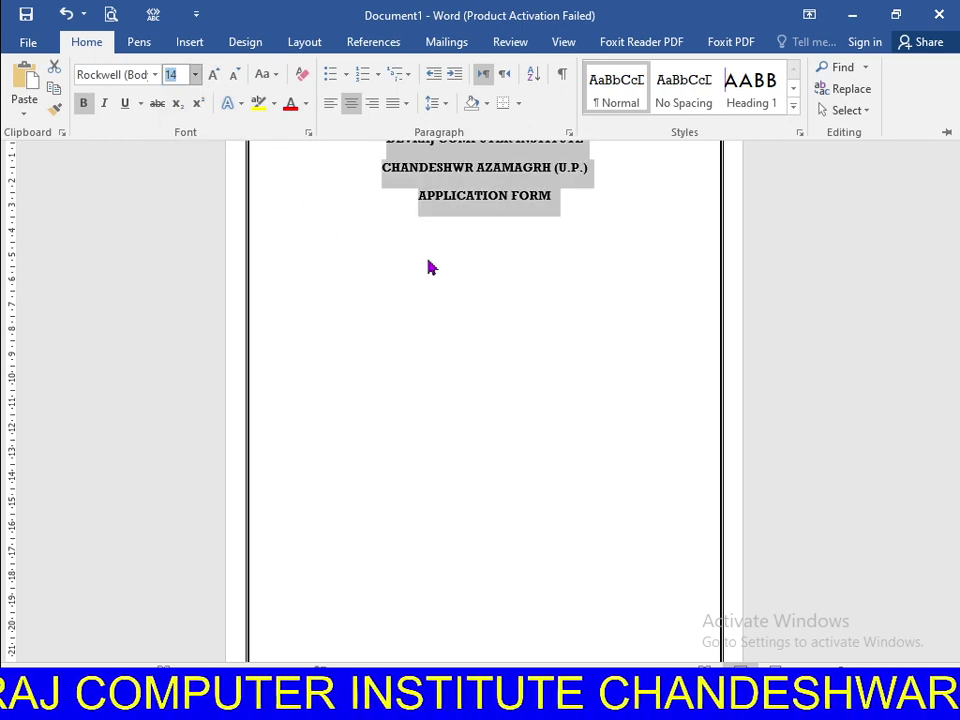
left_click(155, 78)
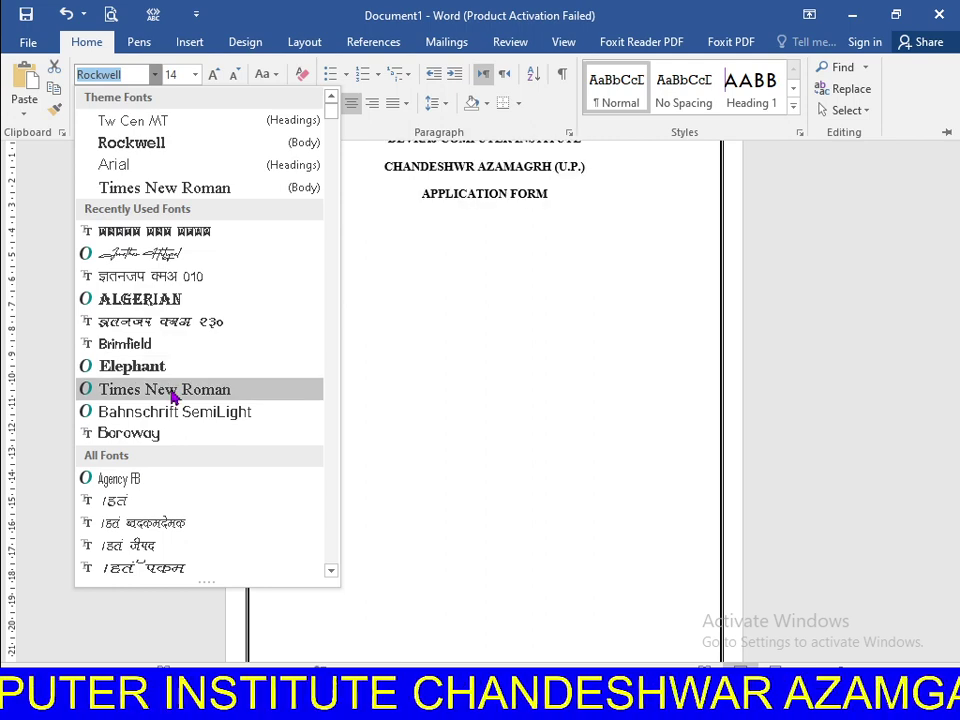
key("Escape")
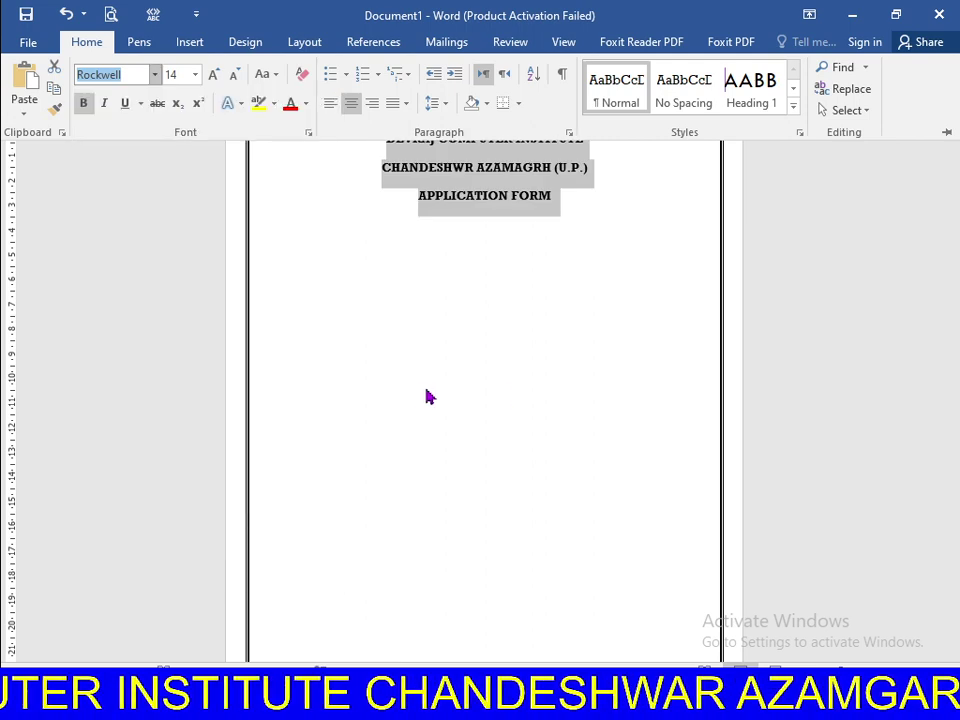
key("ctrl+F1")
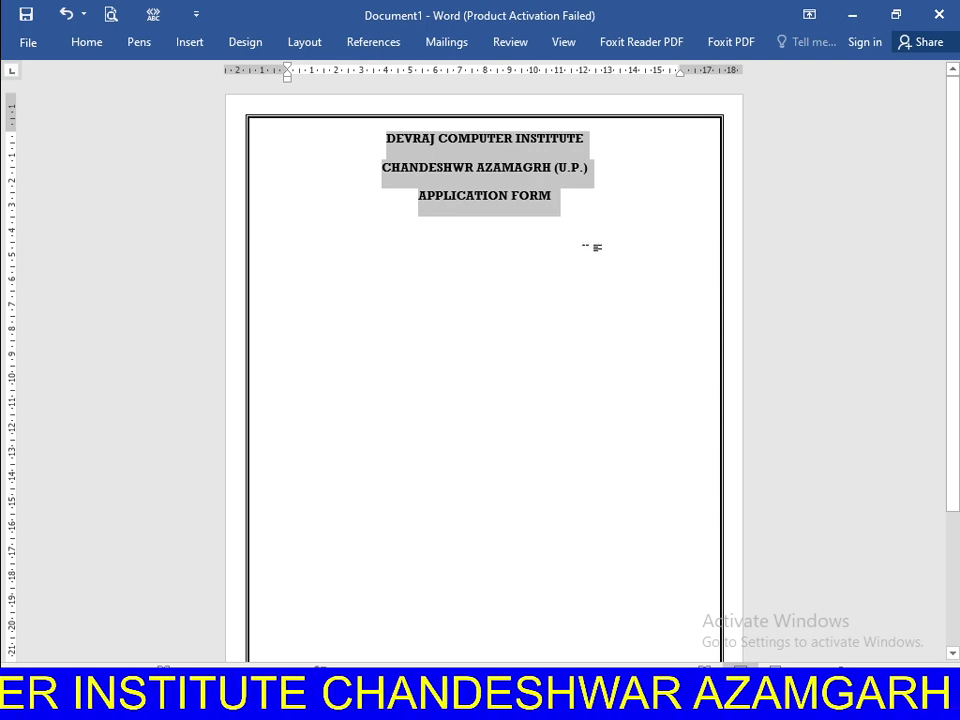
left_click(597, 247)
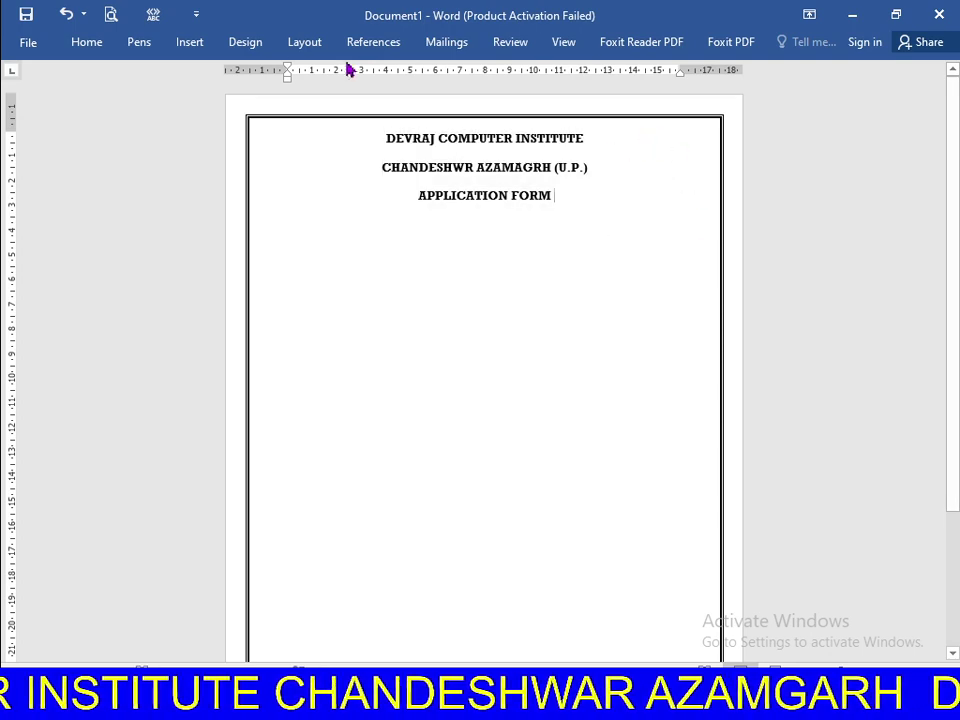
- Draw a rectangle at the page's top right as the photo box
left_click(100, 47)
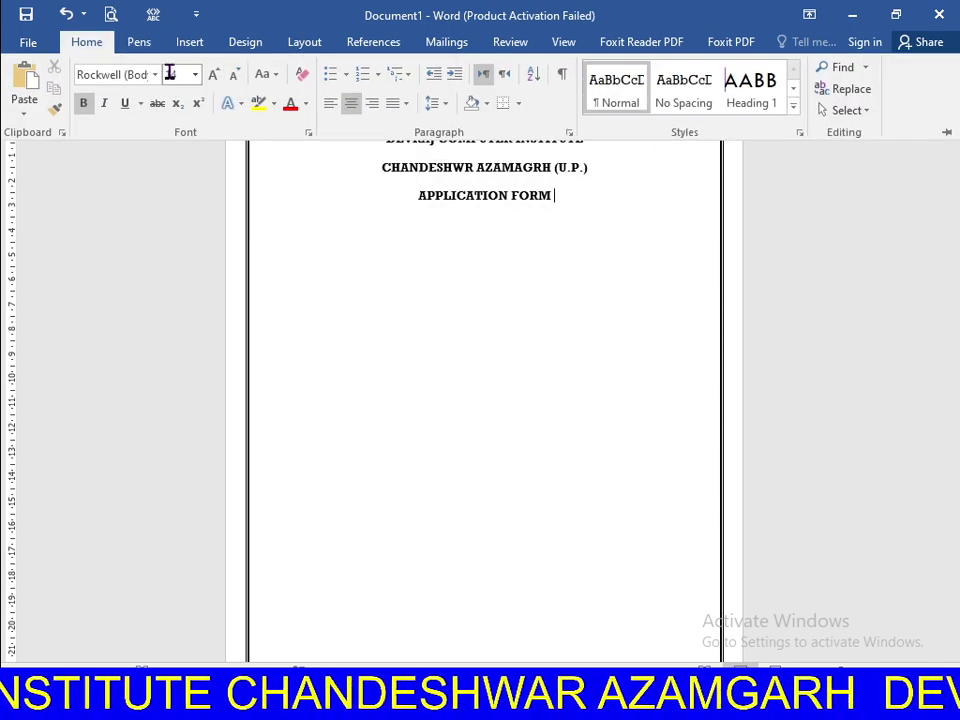
left_click(189, 43)
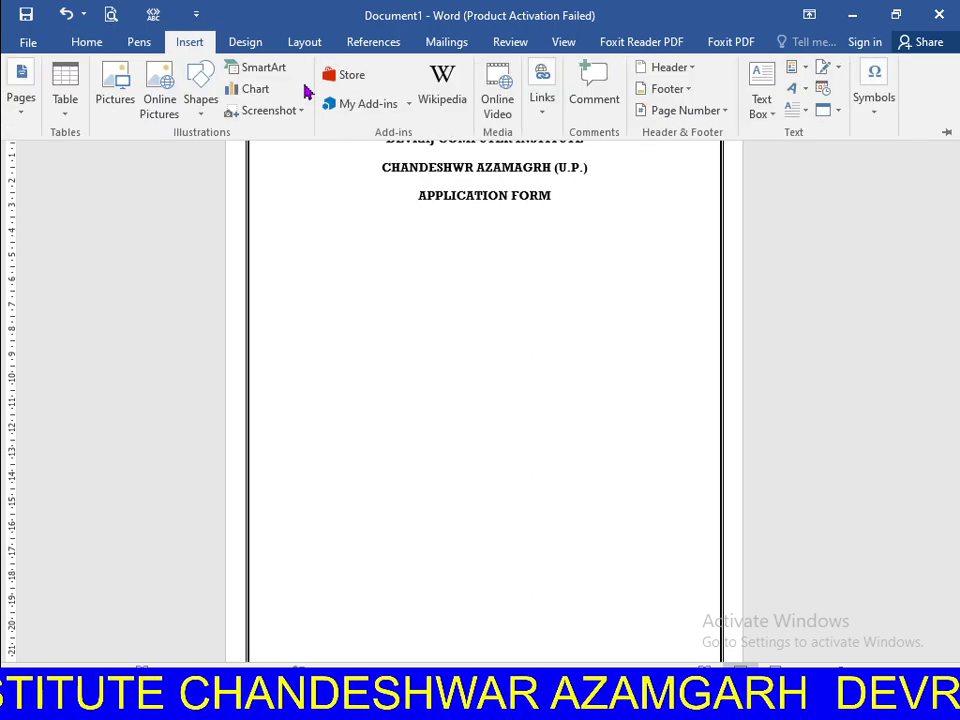
left_click(201, 90)
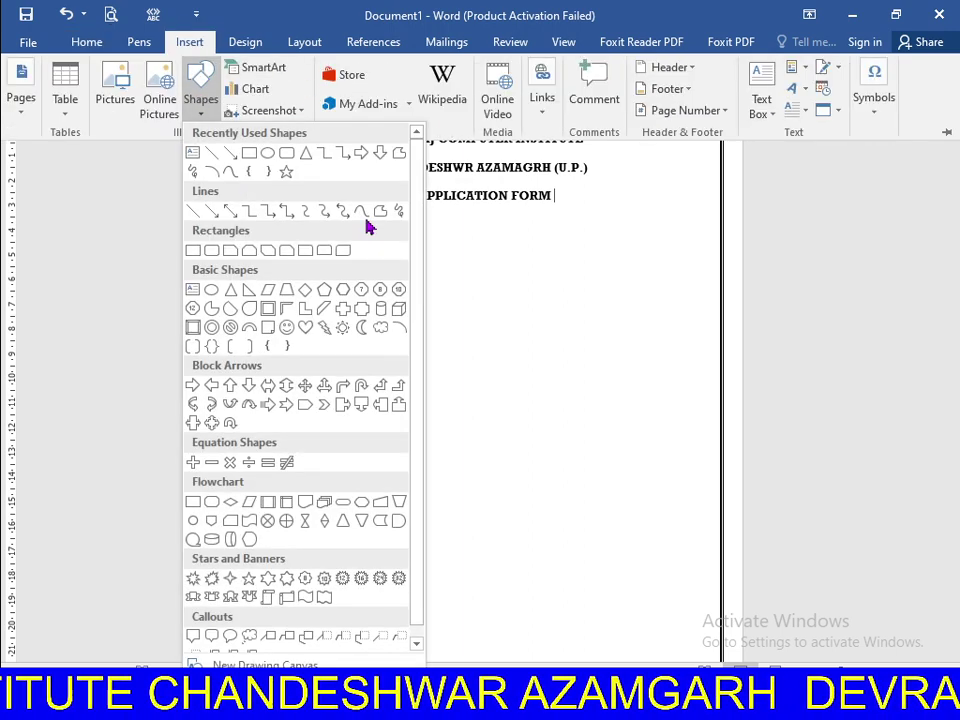
left_click(259, 153)
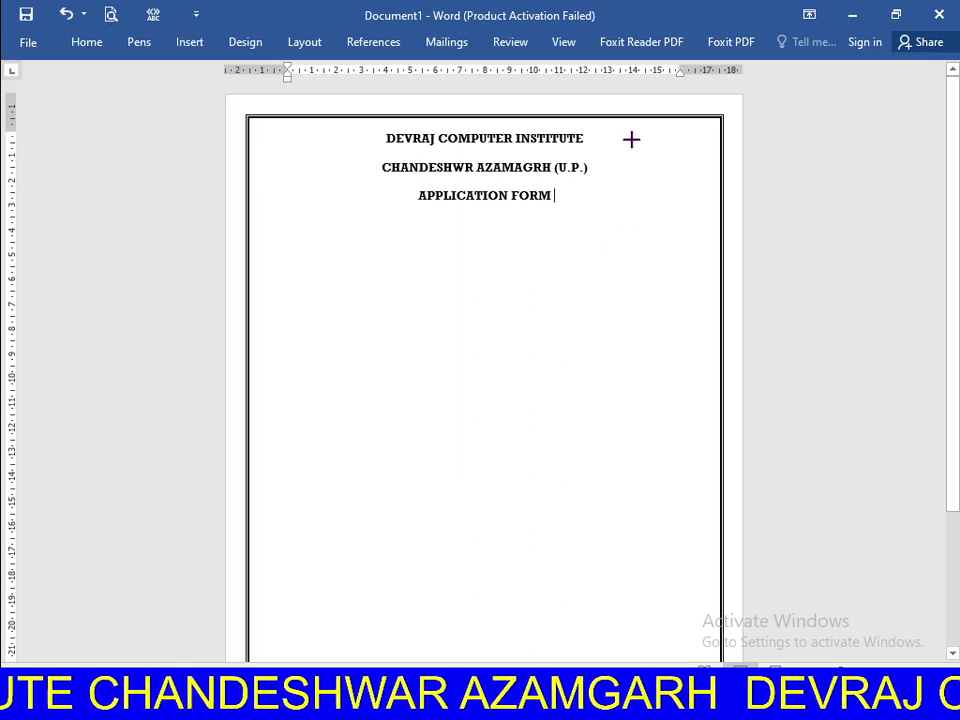
left_click_drag(631, 140, 705, 236)
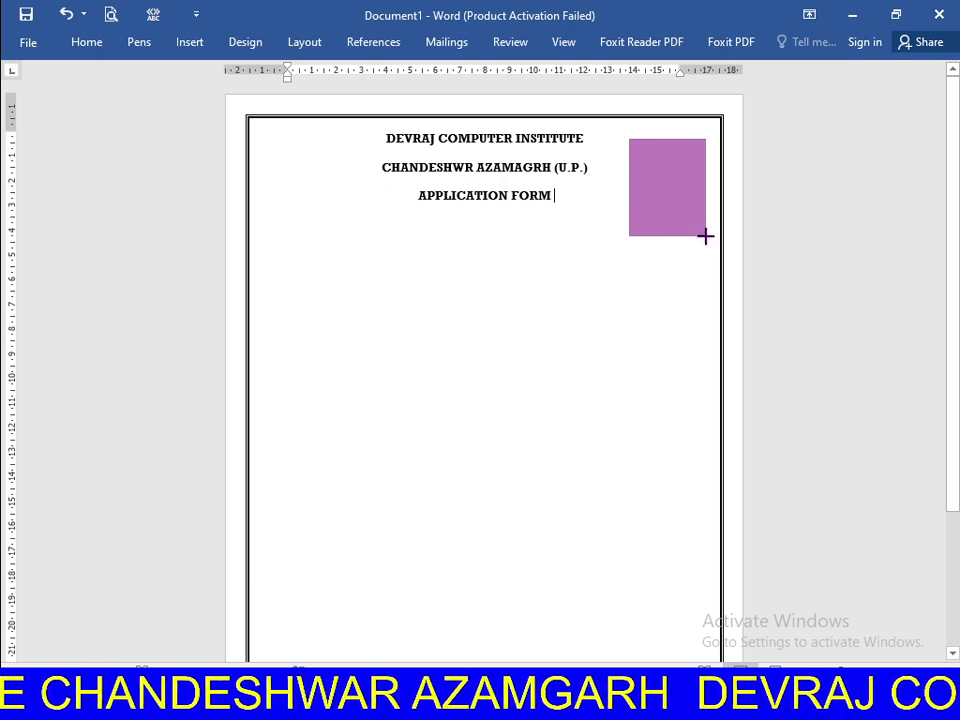
left_click_drag(705, 236, 701, 227)
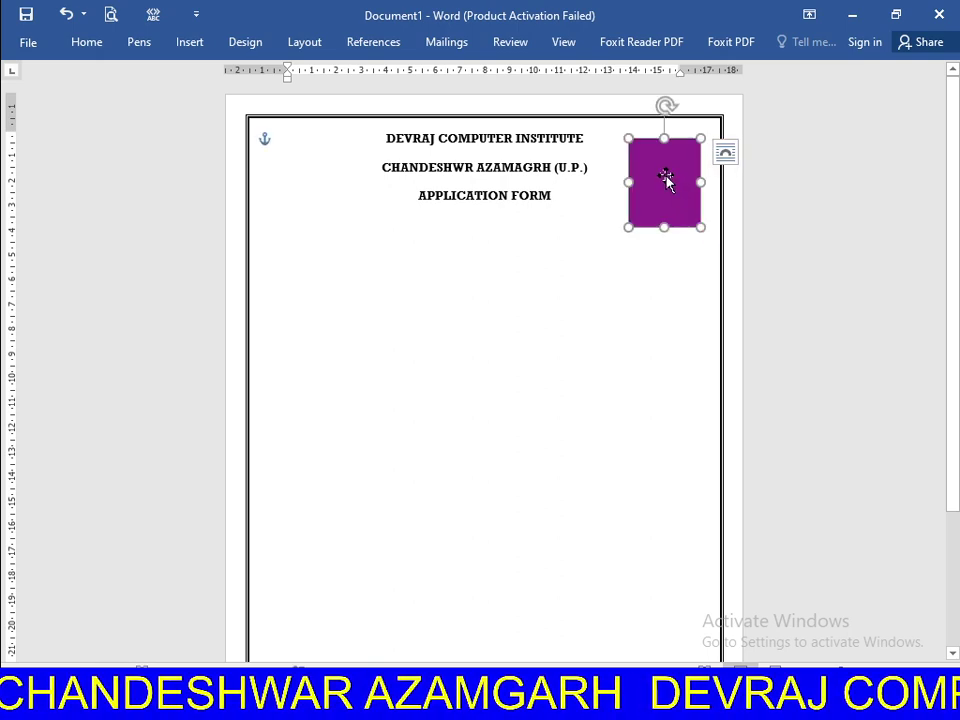
left_click_drag(666, 180, 662, 167)
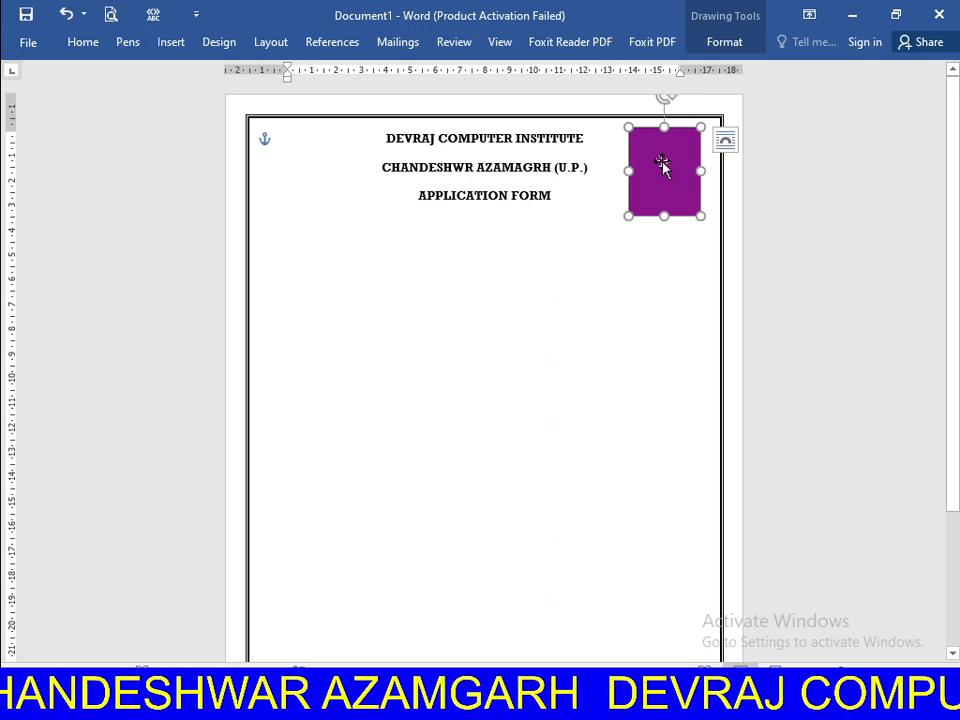
- Give the photo box rectangle no fill and a black 2¼ pt outline
left_click(724, 42)
left_click(293, 70)
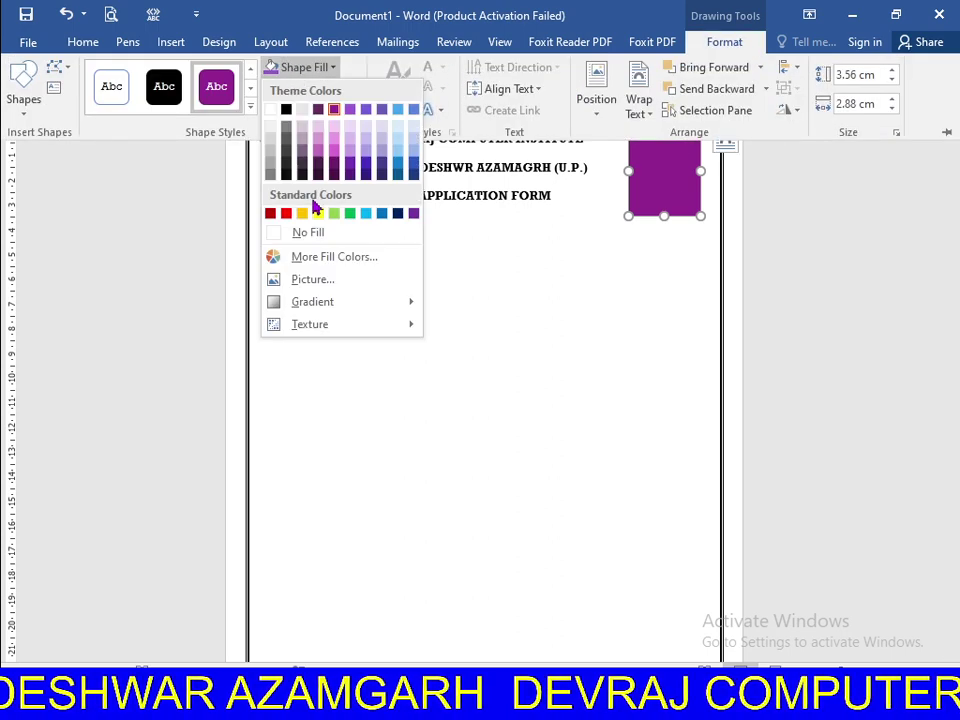
left_click(310, 233)
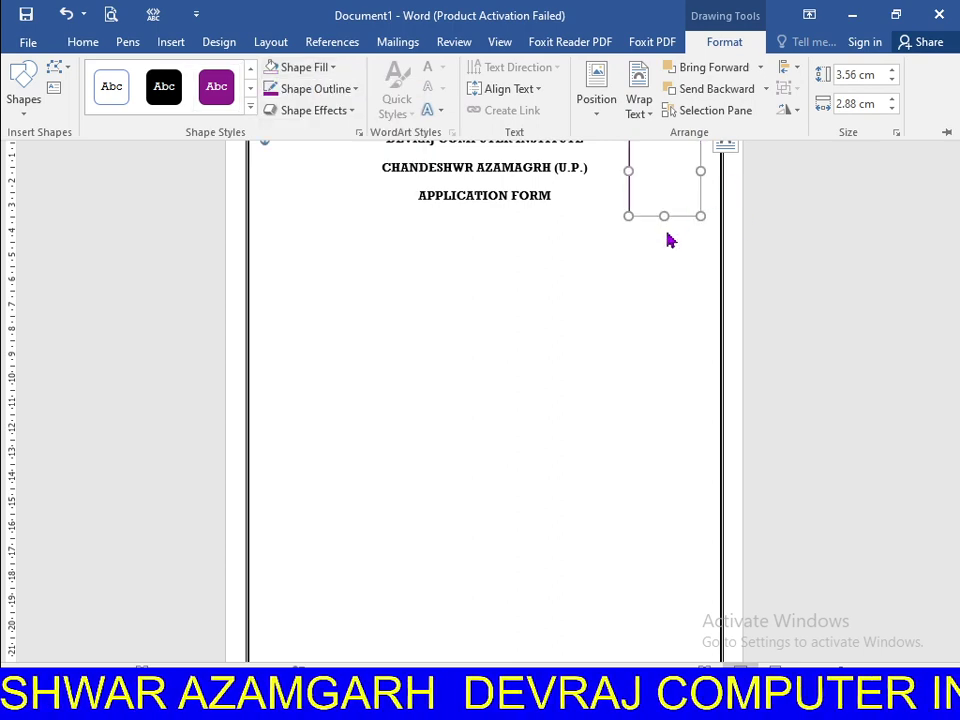
left_click(305, 89)
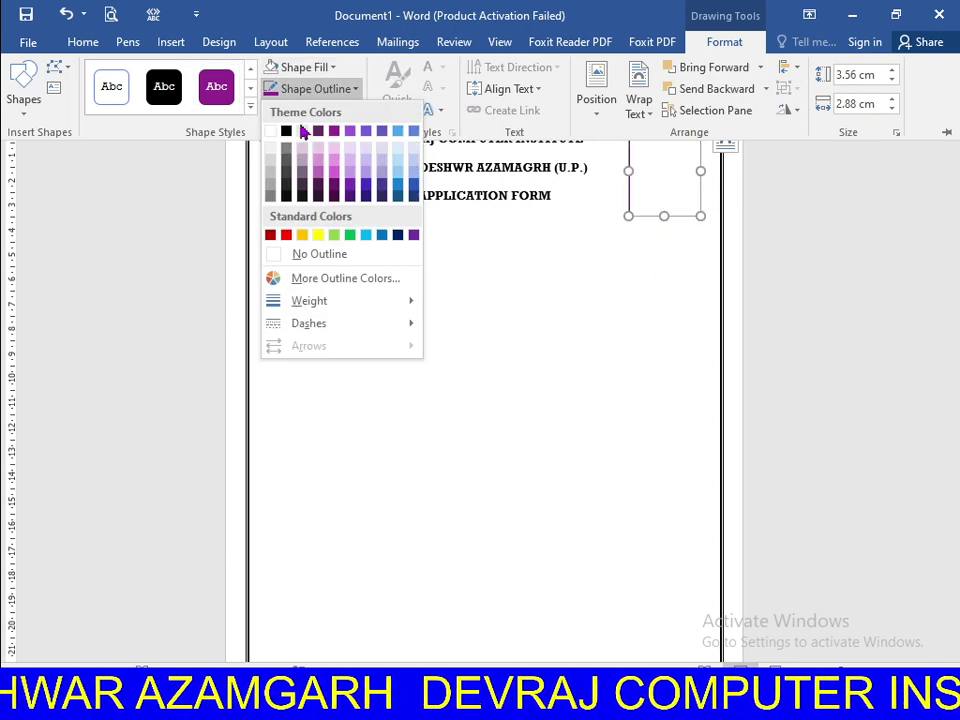
left_click(287, 134)
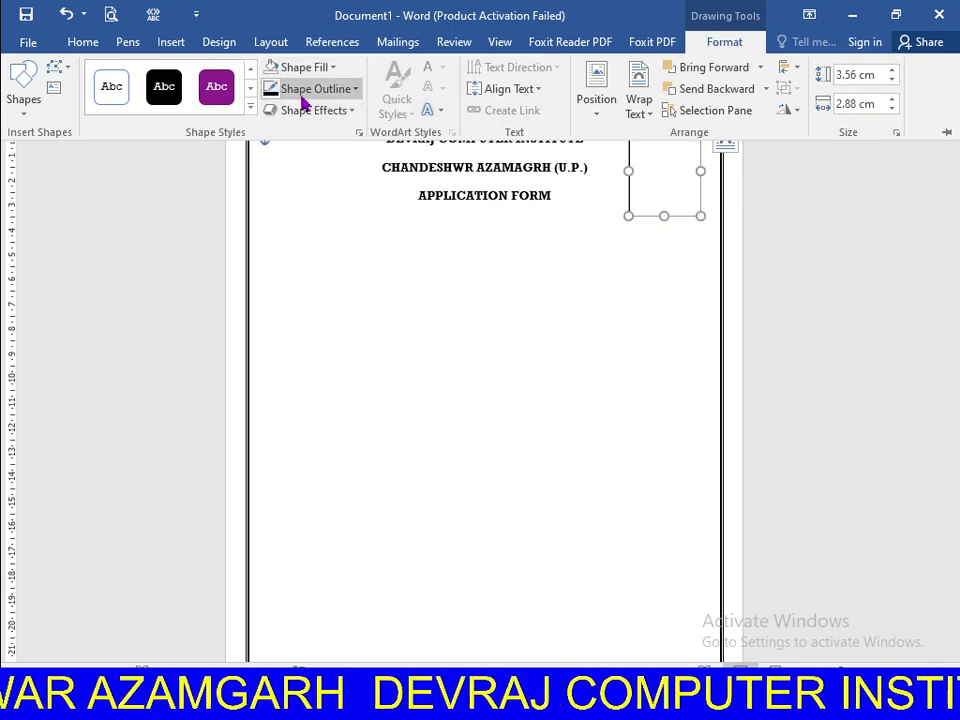
left_click(302, 90)
mouse_move(314, 302)
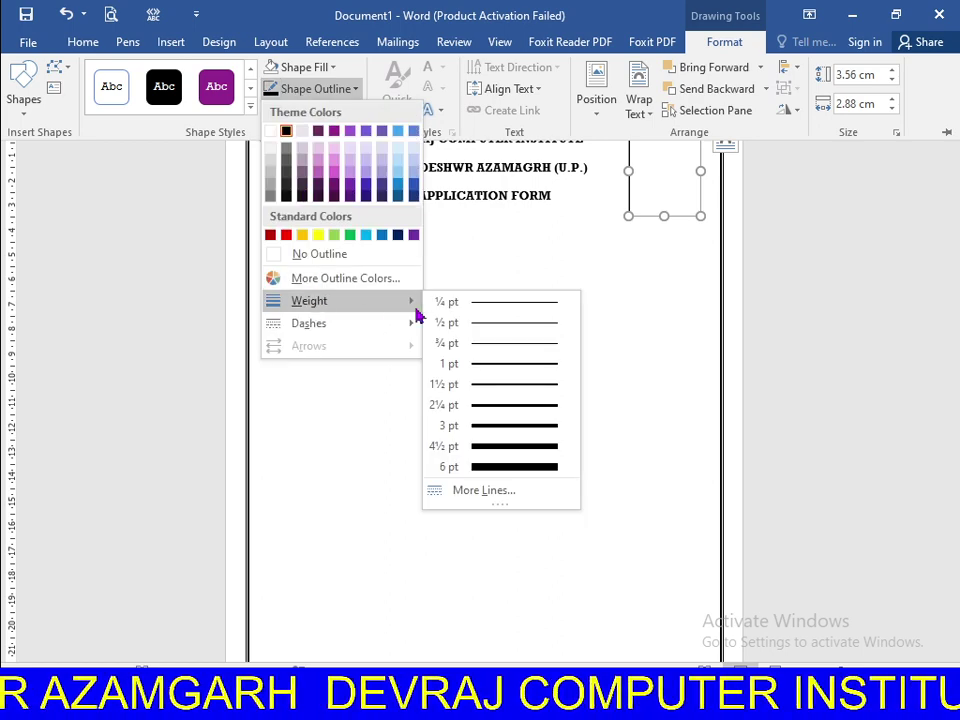
left_click(505, 405)
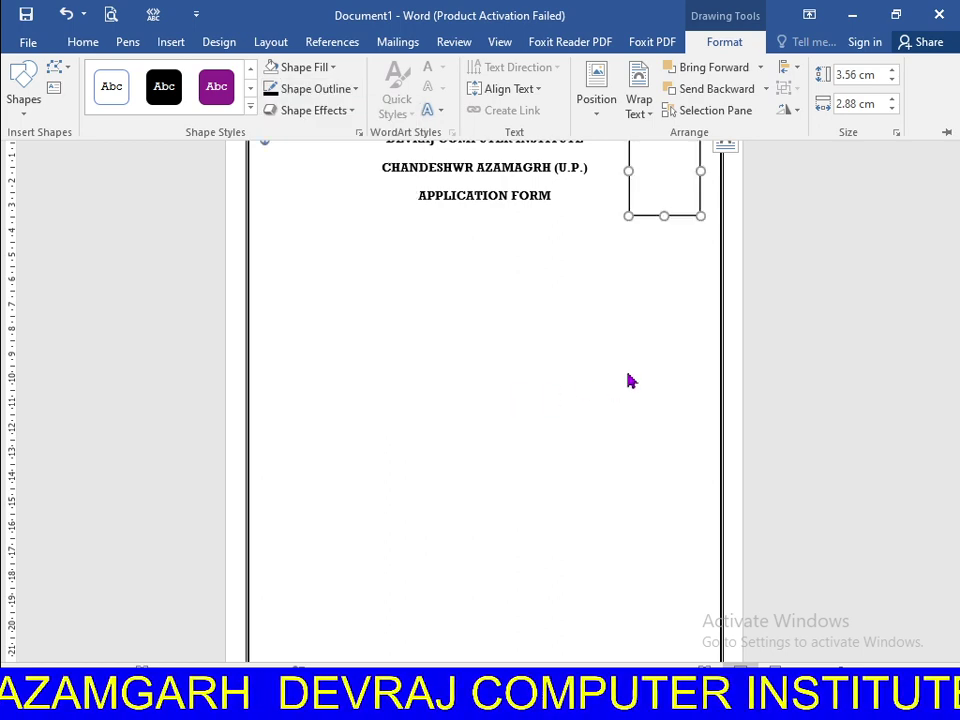
key("ctrl+F1")
left_click(643, 272)
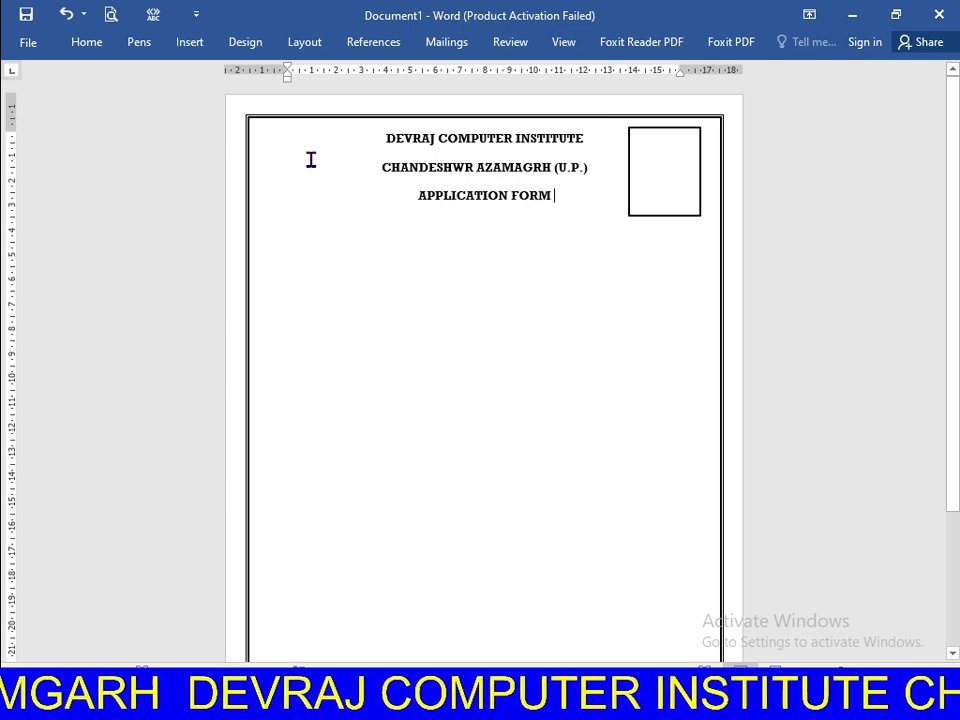
- Draw an oval circle at the page's top left beside the headings for the logo
left_click(180, 44)
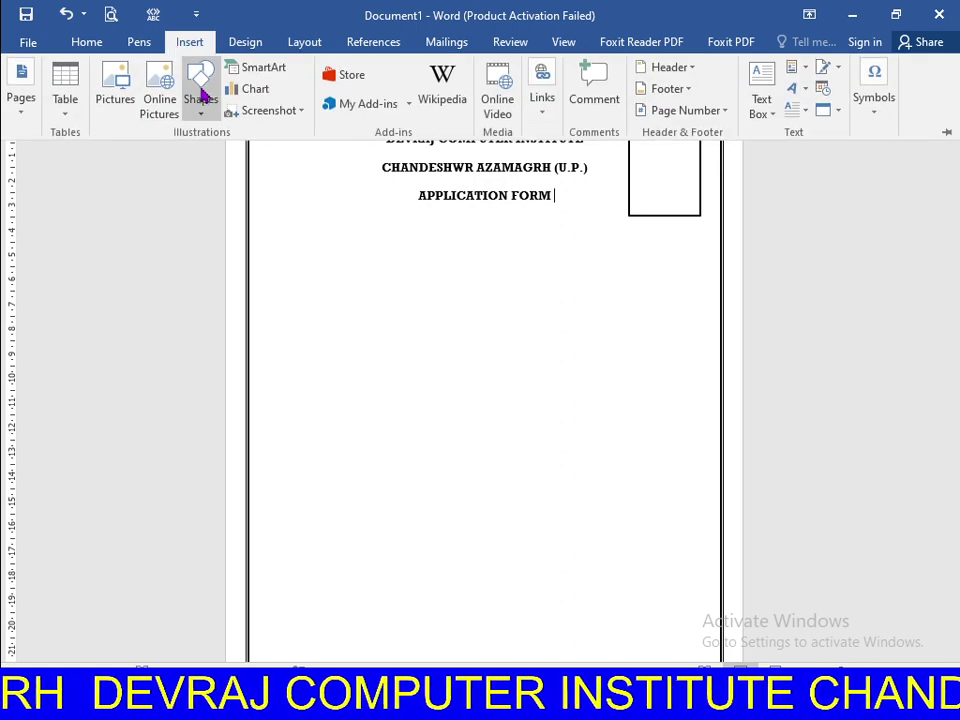
left_click(199, 86)
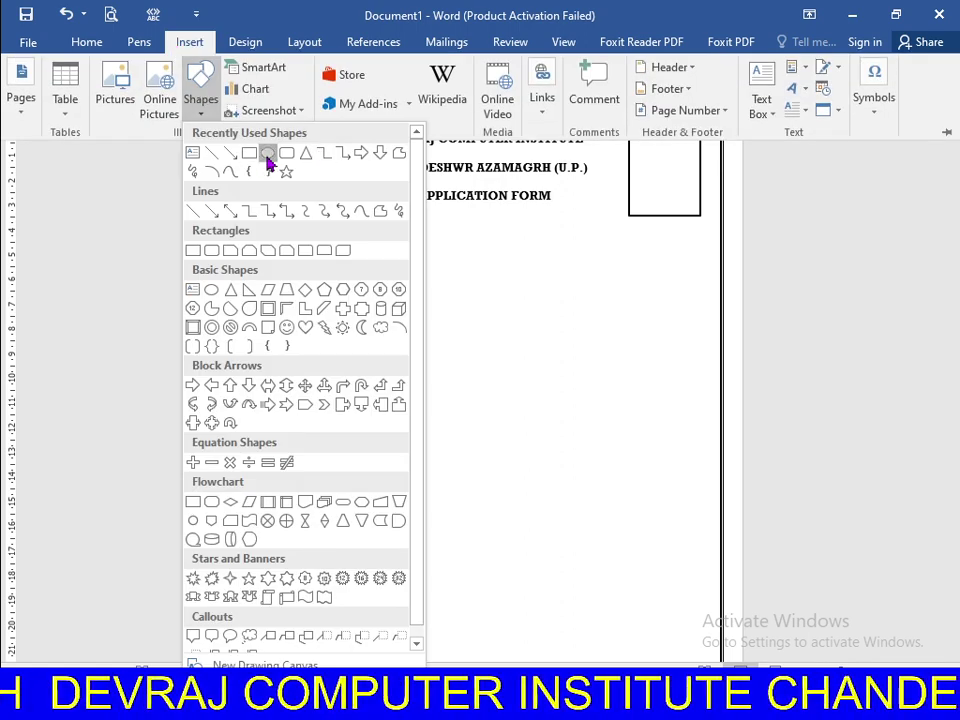
left_click(268, 155)
mouse_move(266, 128)
left_mouse_down()
mouse_move(338, 211)
mouse_move(354, 212)
left_mouse_up()
right_click(310, 172)
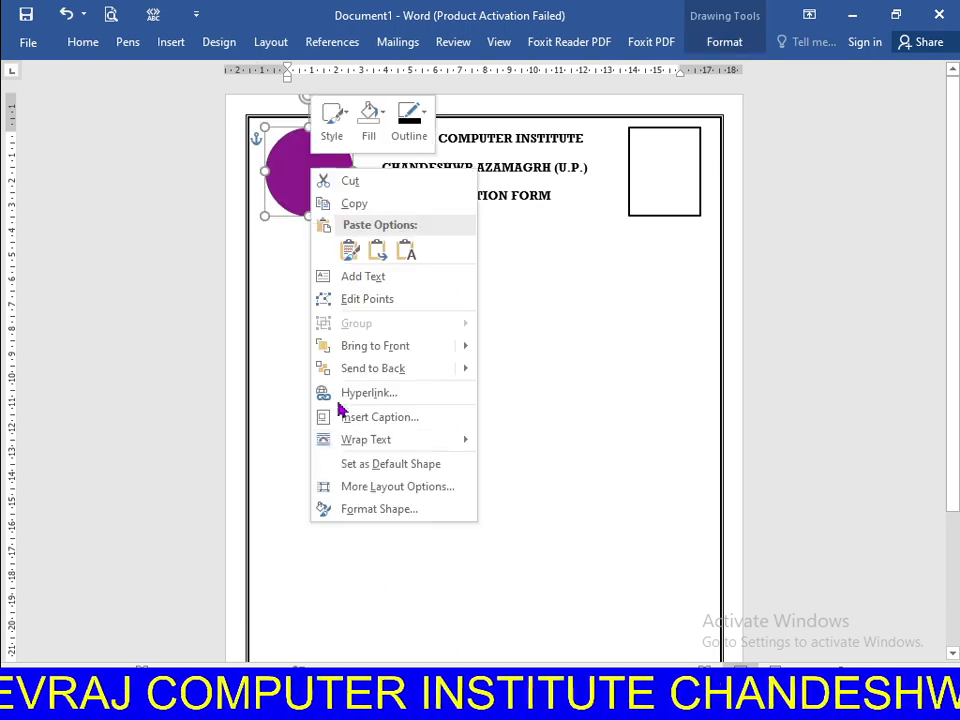
- Set the circle's fill to Picture or texture fill and browse for a picture file
left_click(378, 509)
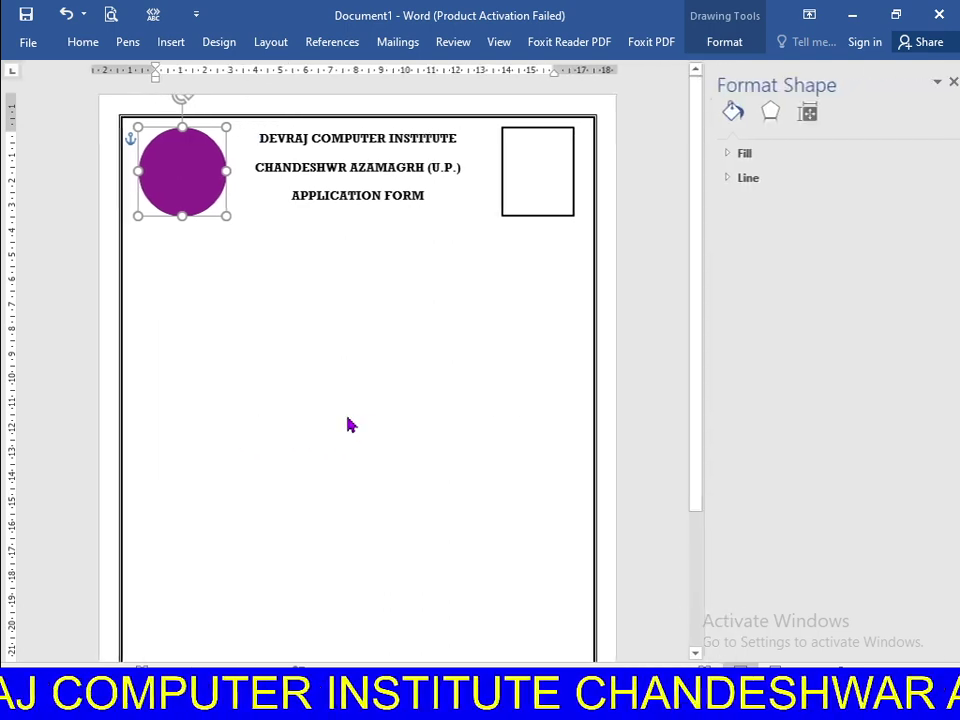
left_click(763, 157)
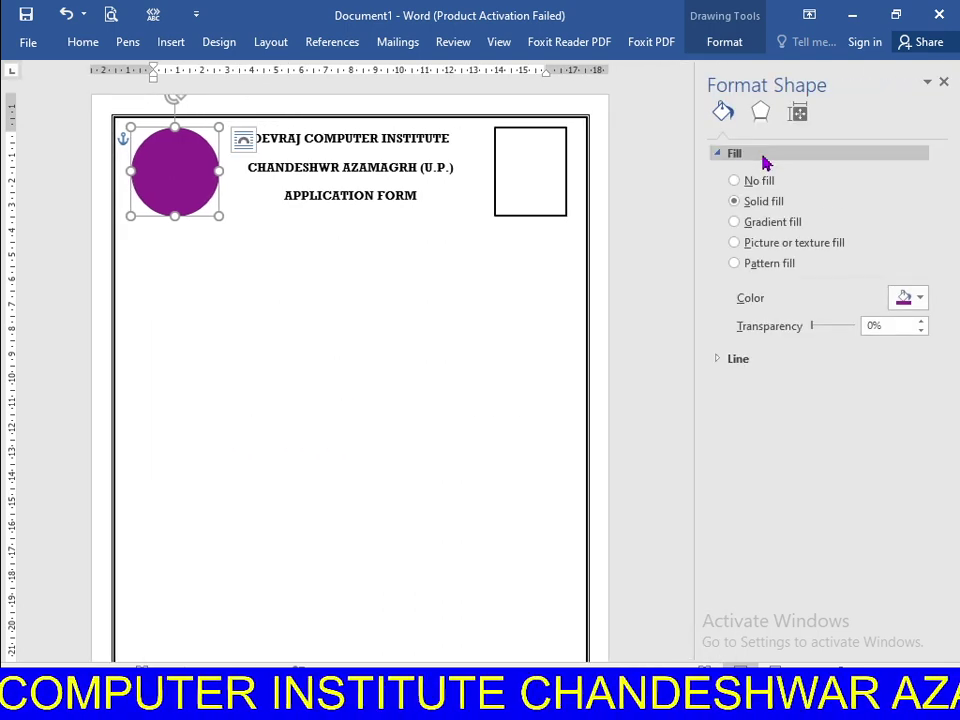
left_click(750, 249)
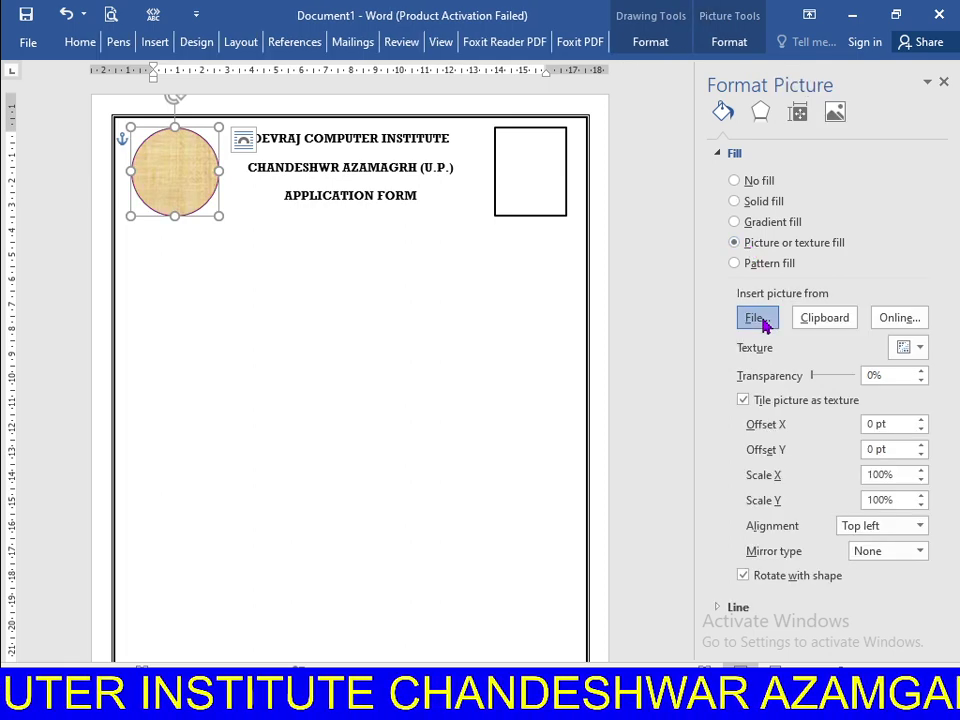
left_click(758, 317)
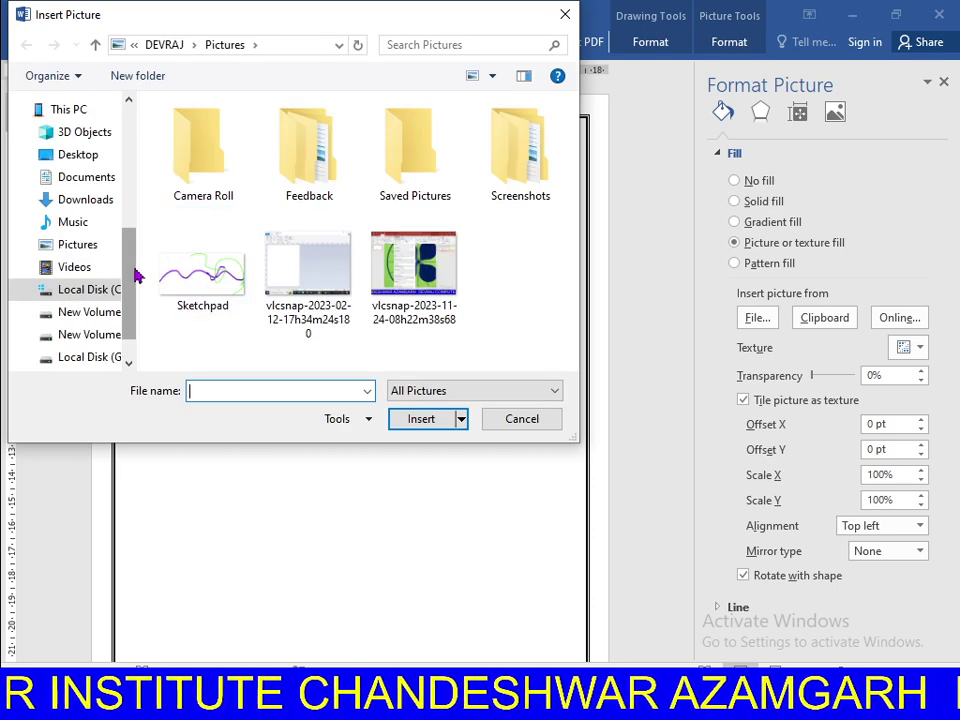
- Insert cenote_dzitnup_mexico-normal from Local Disk (G:) > 3d as the circle's picture
scroll(128, 272, "down", 2)
left_click(107, 305)
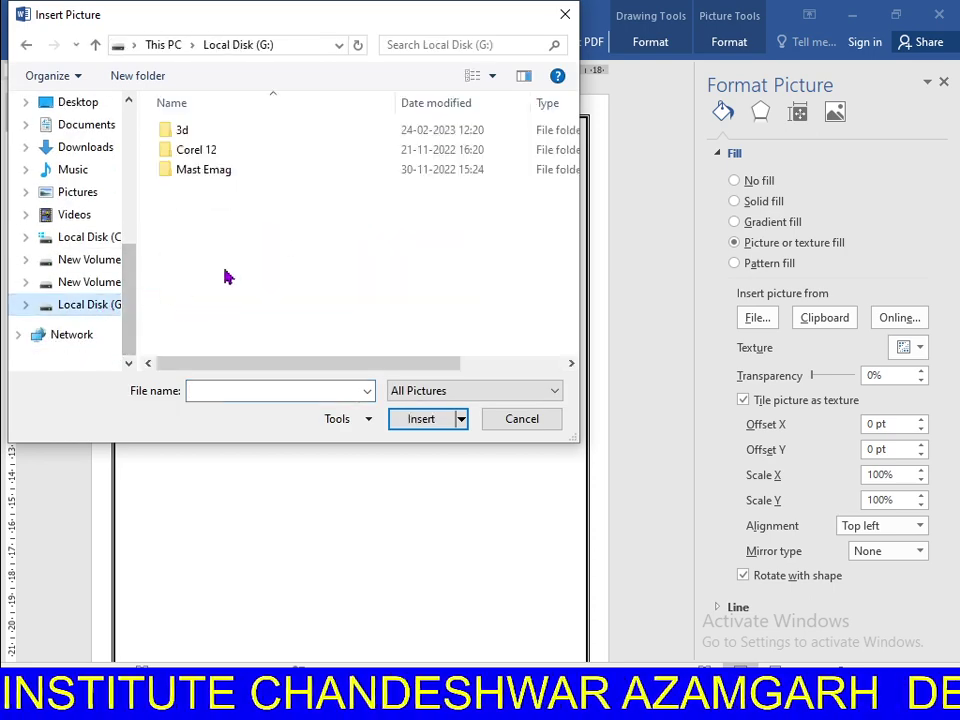
double_click(211, 140)
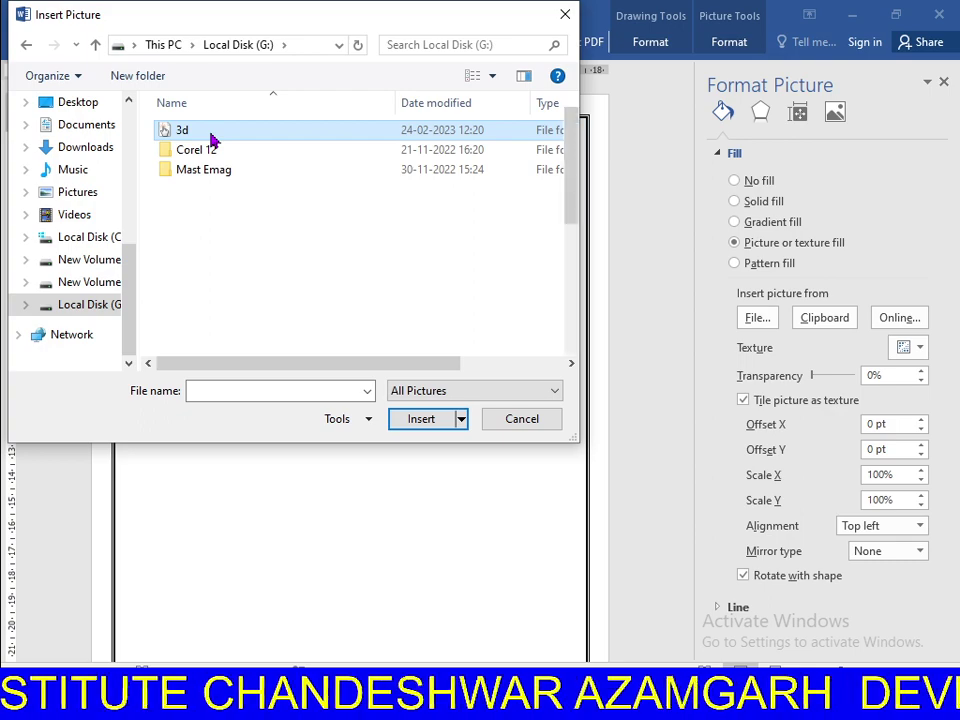
scroll(386, 289, "down", 3)
scroll(381, 311, "down", 3)
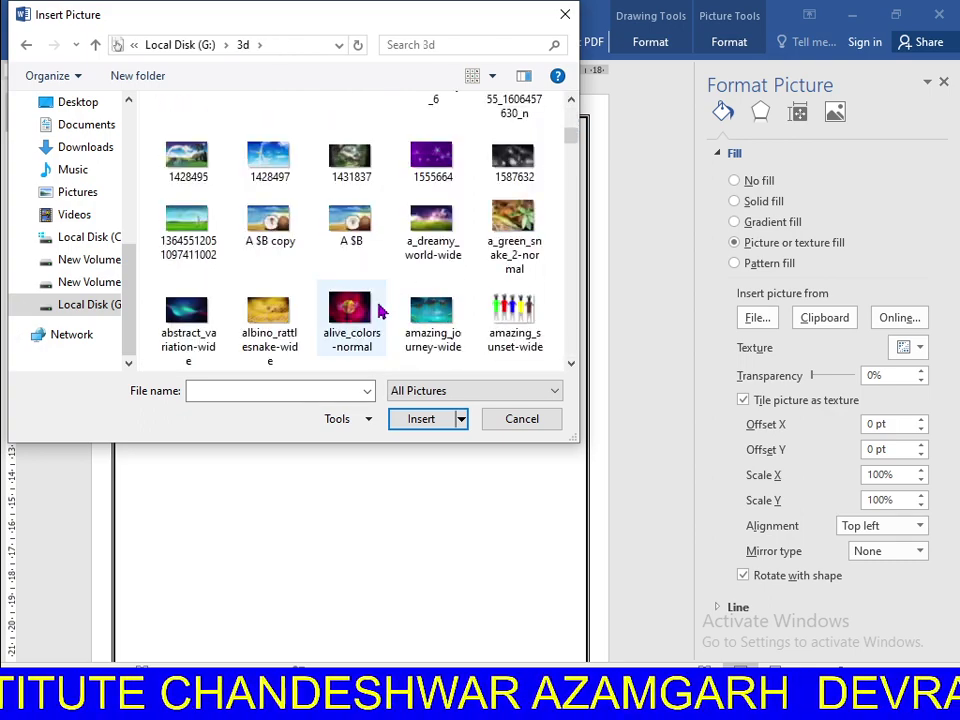
scroll(371, 332, "down", 3)
scroll(360, 315, "down", 2)
scroll(400, 285, "down", 2)
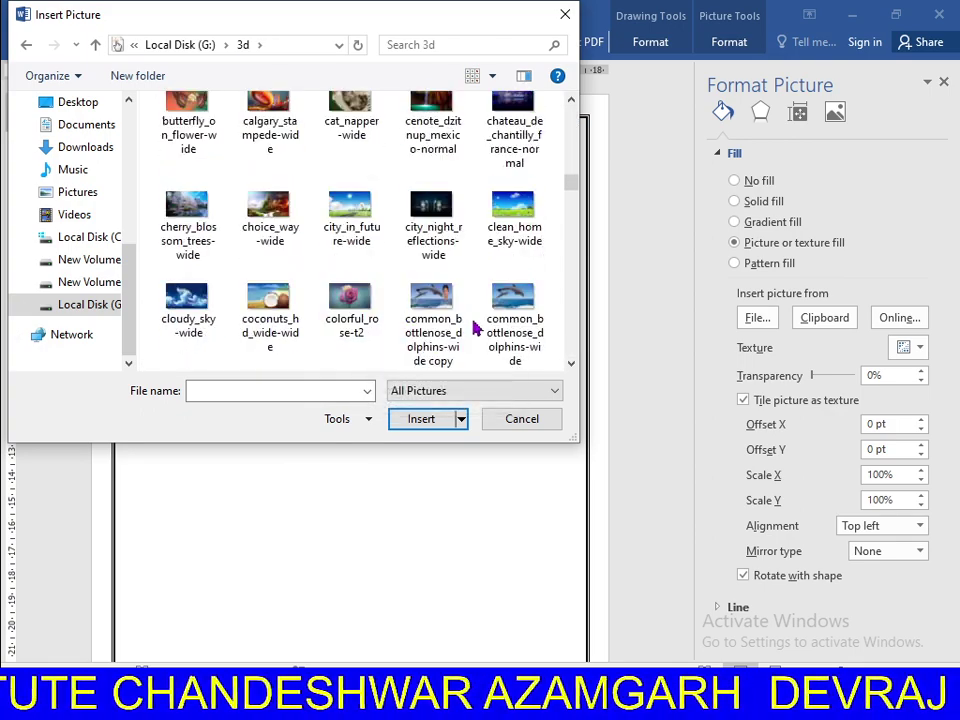
scroll(441, 255, "up", 1)
left_click(426, 146)
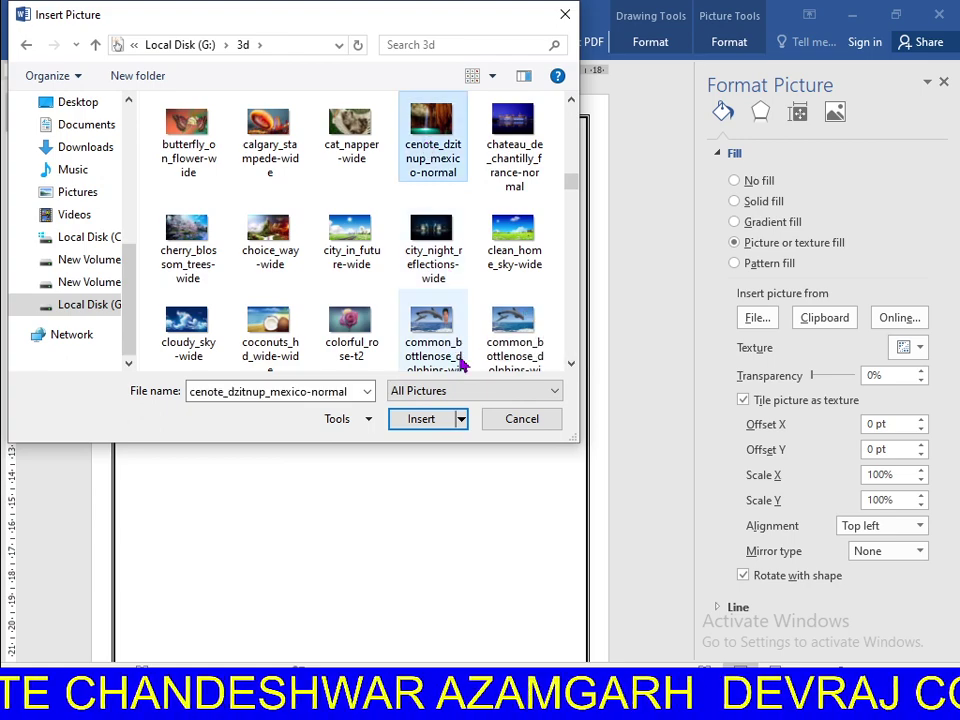
left_click(430, 419)
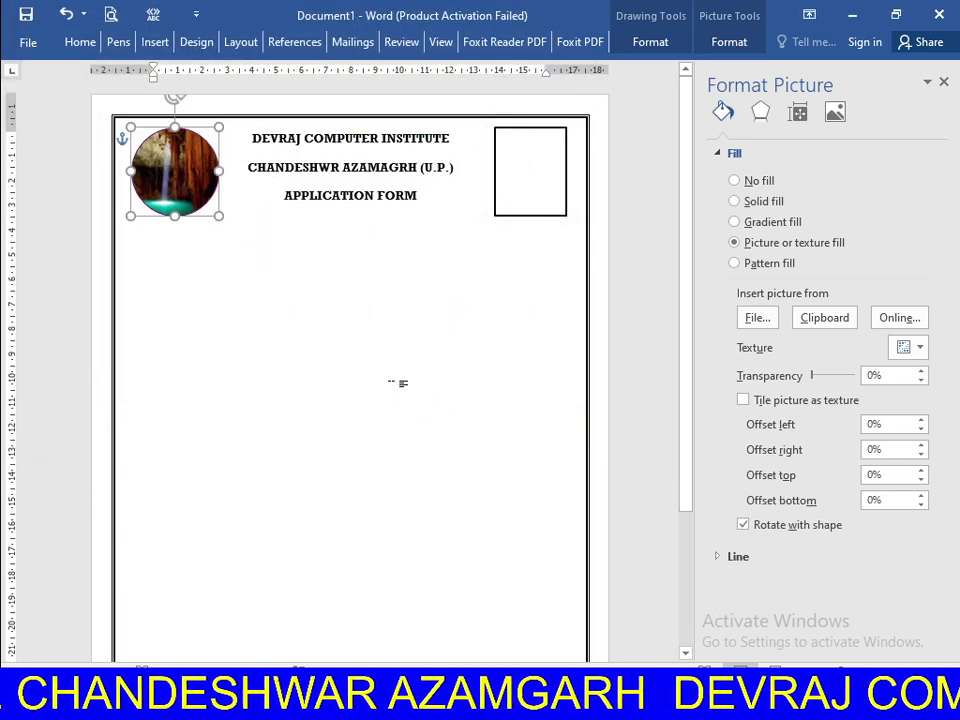
left_click(392, 386)
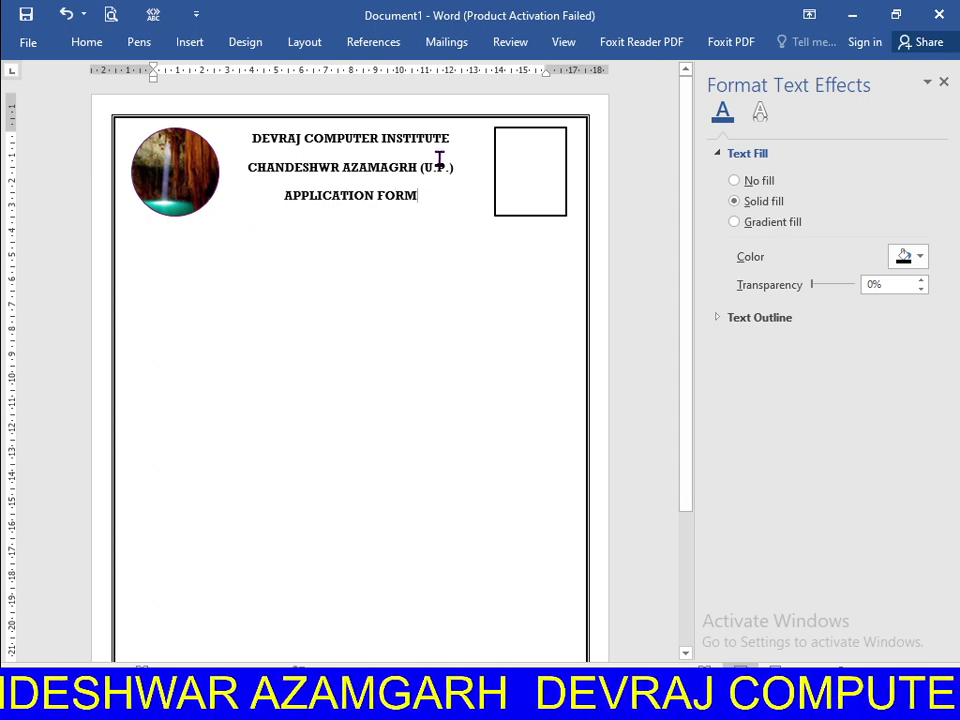
- Add a new empty left-aligned paragraph below the APPLICATION FORM heading
key("Return")
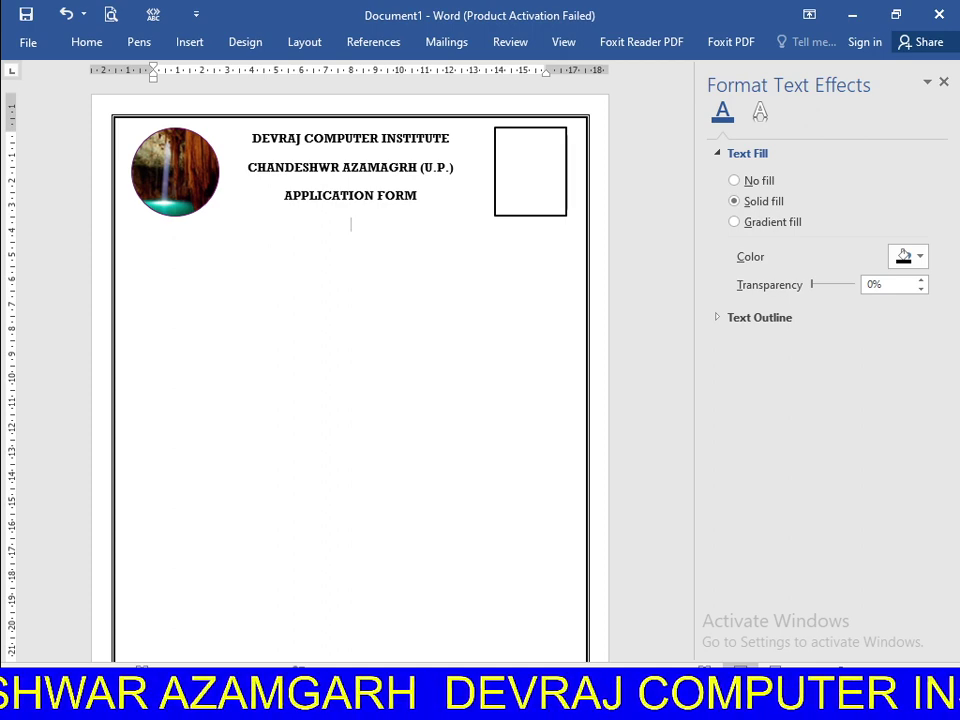
left_click(100, 42)
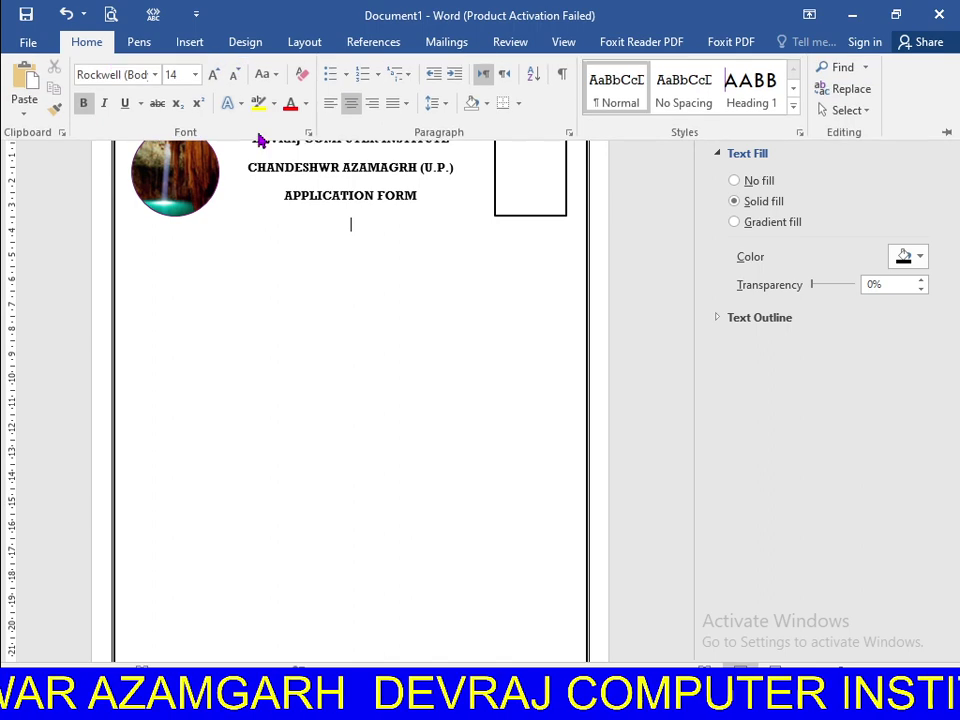
left_click(330, 108)
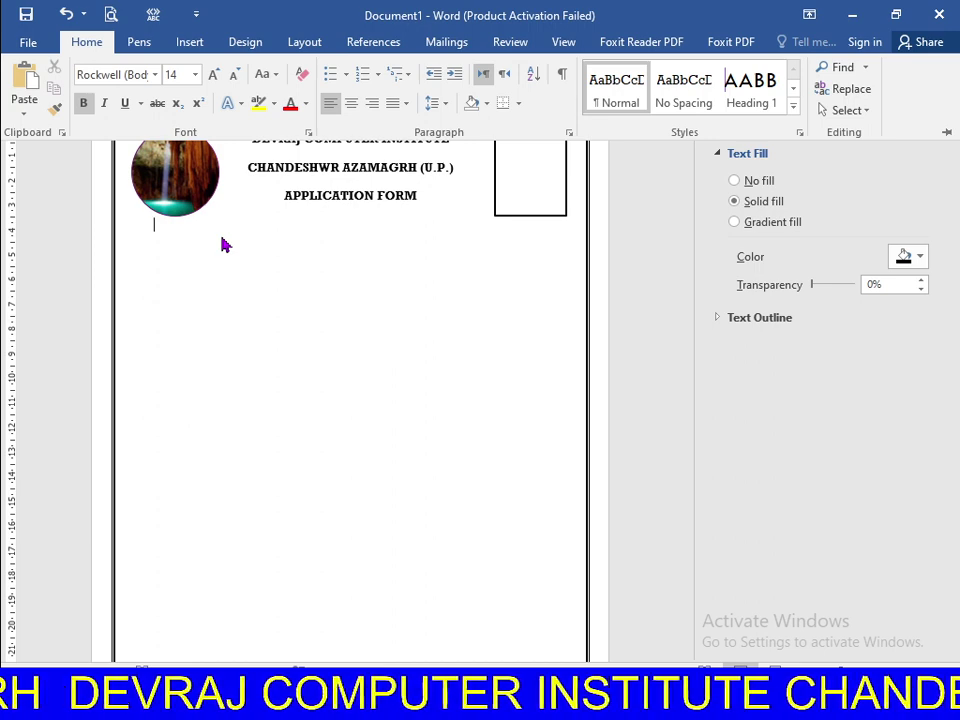
- Type 'NAME OF COURSE' on a new line below the logo headings
type("N")
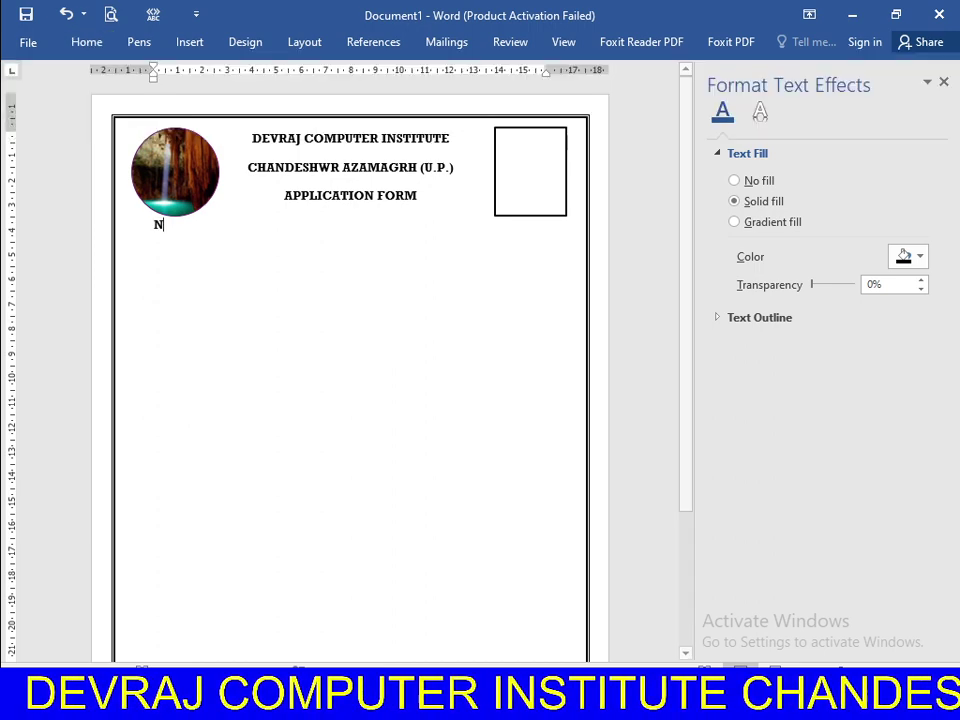
key("BackSpace")
key("Return")
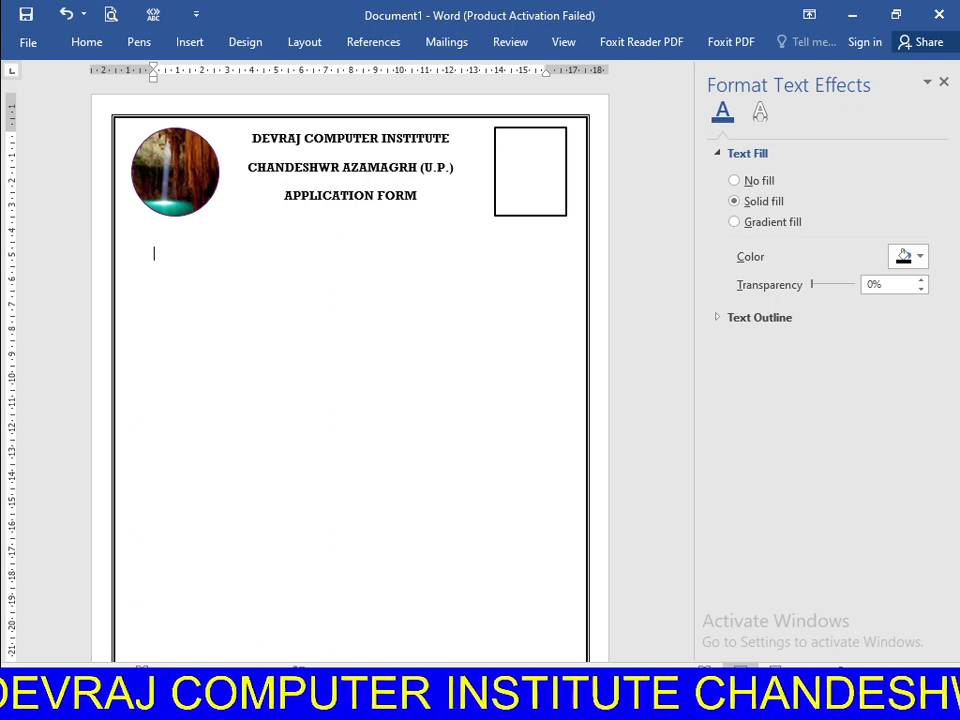
type("NAME ")
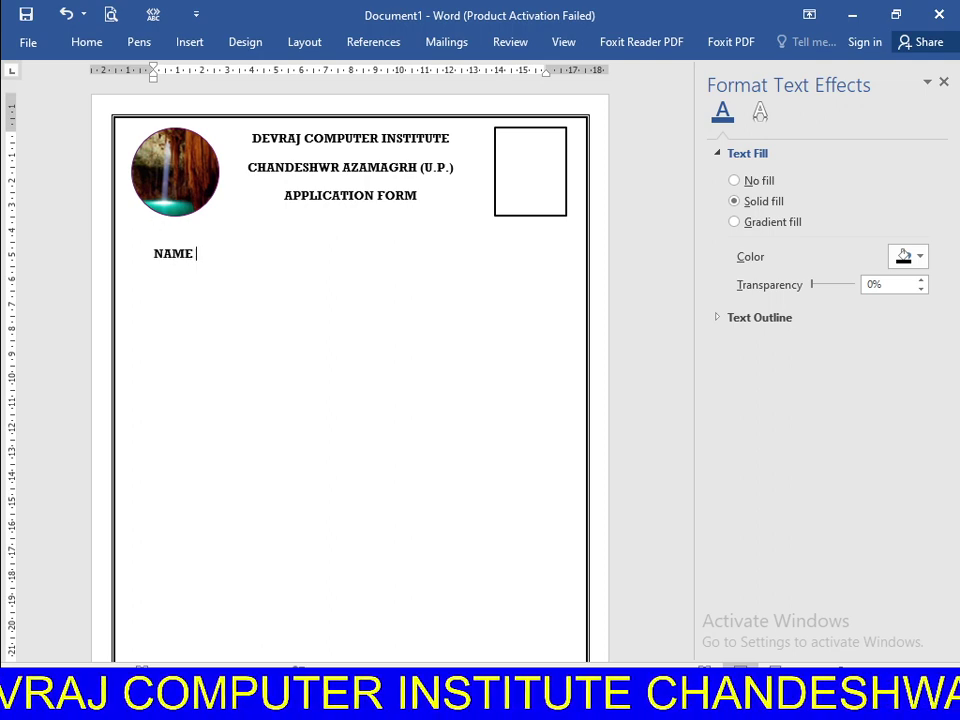
type("OF ")
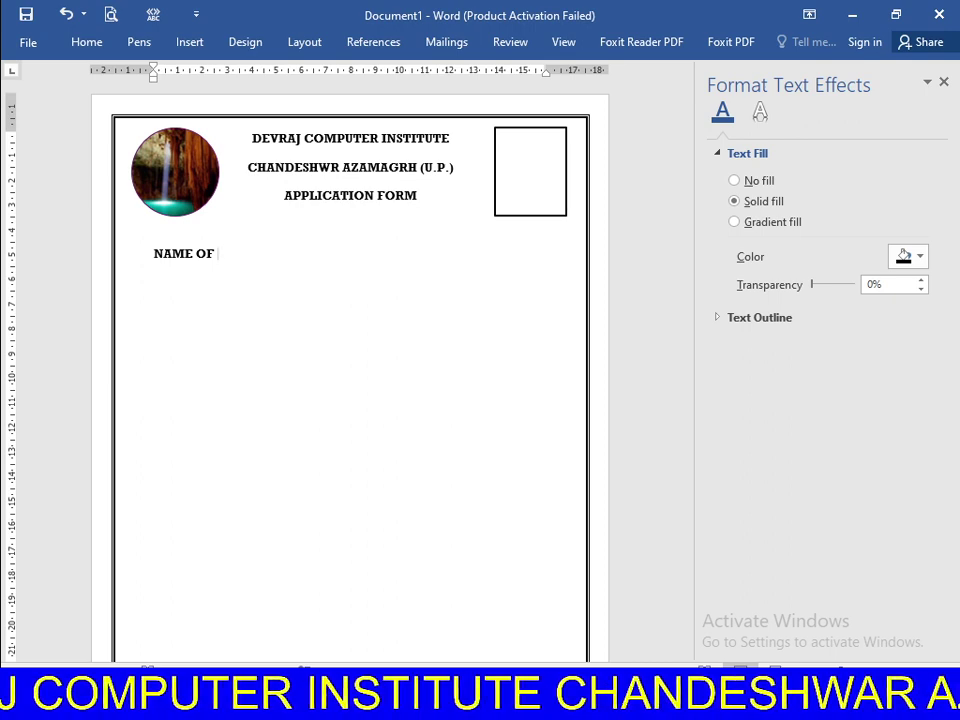
type("COURSE")
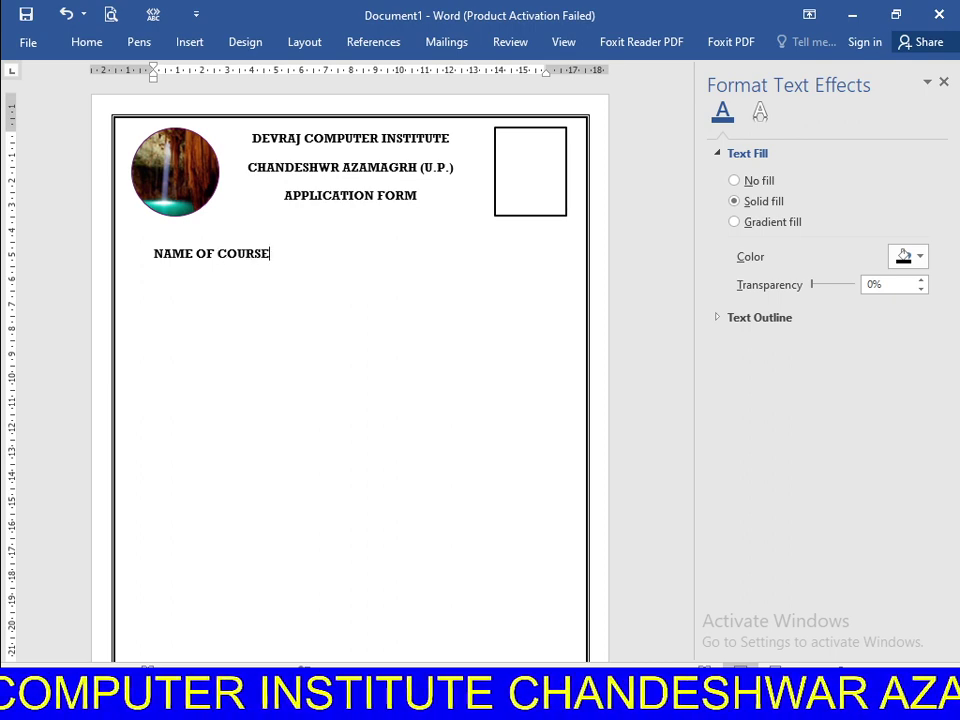
- Remove bold from the NAME OF COURSE label and close the Format Text Effects pane
left_click(133, 266)
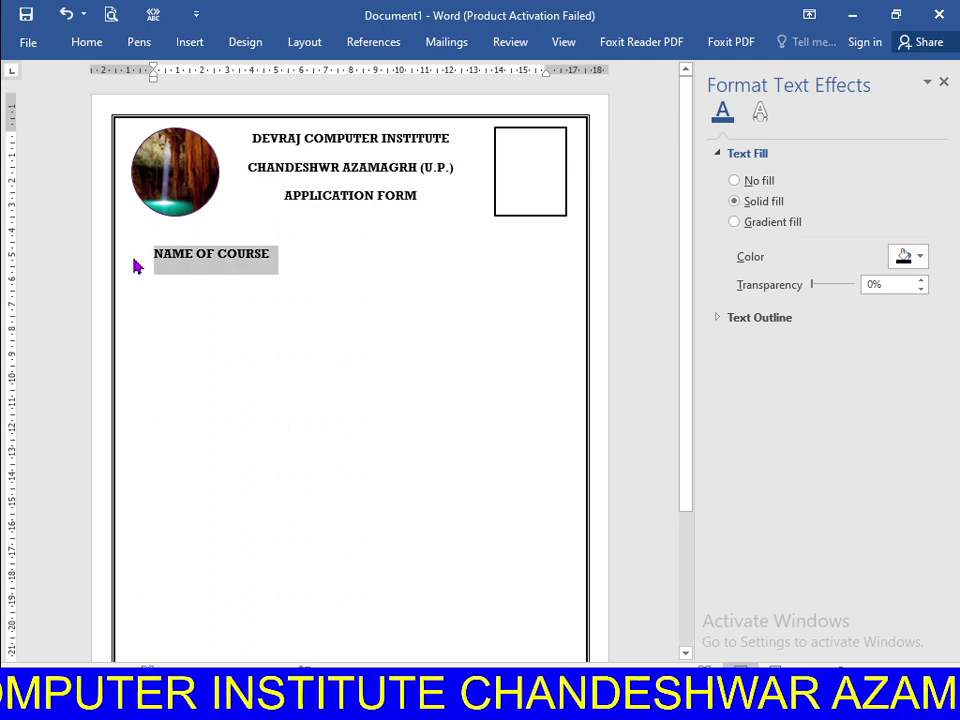
left_click(87, 42)
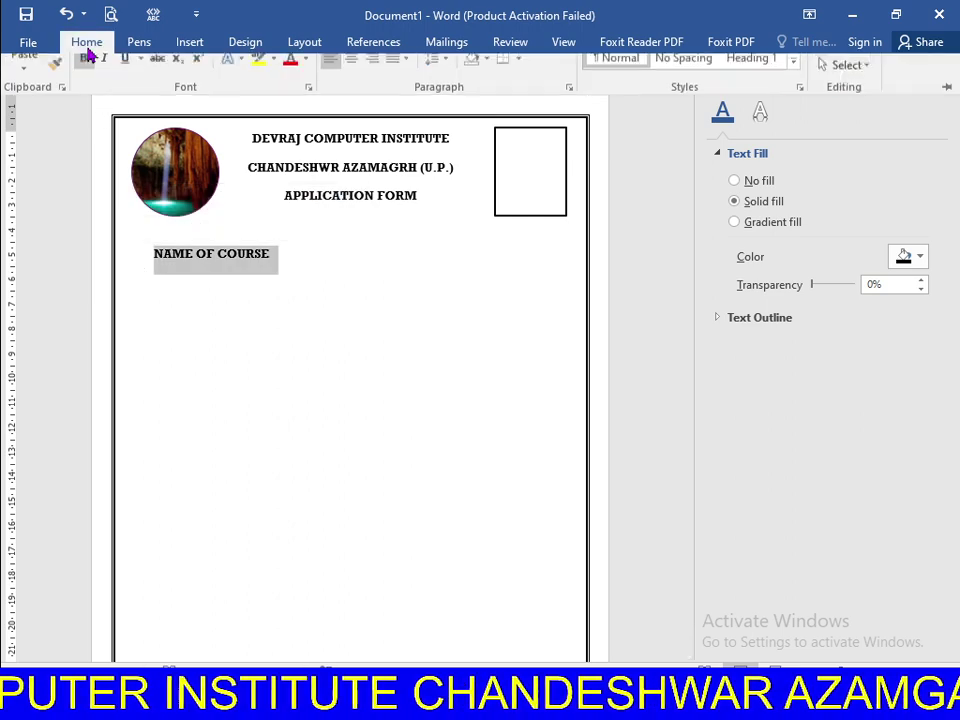
left_click(85, 104)
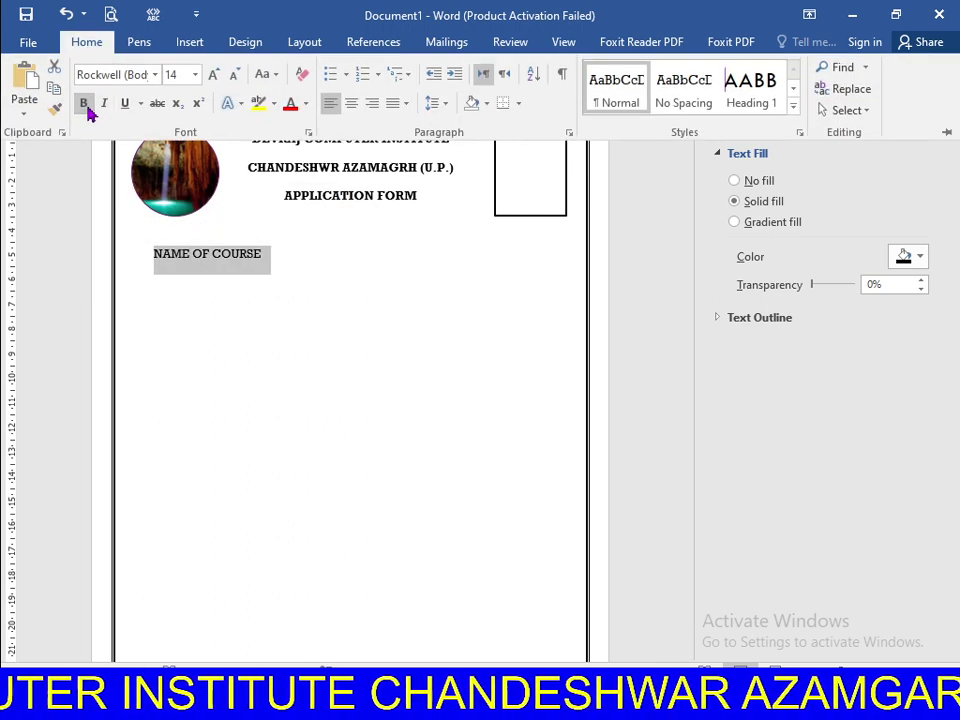
left_click(272, 250)
left_click(270, 254)
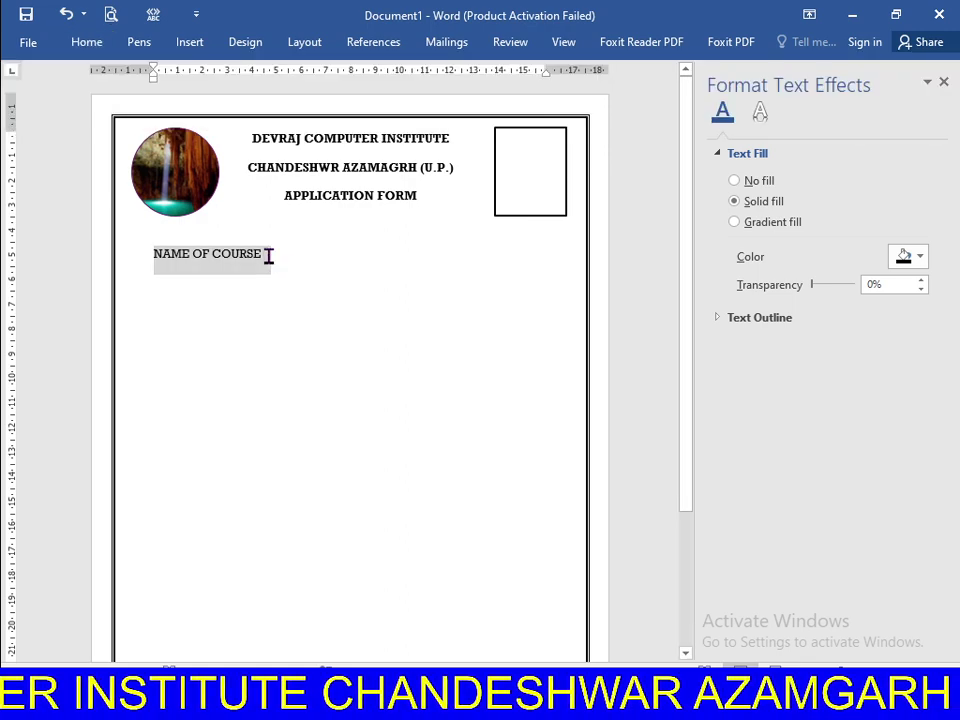
left_click(943, 84)
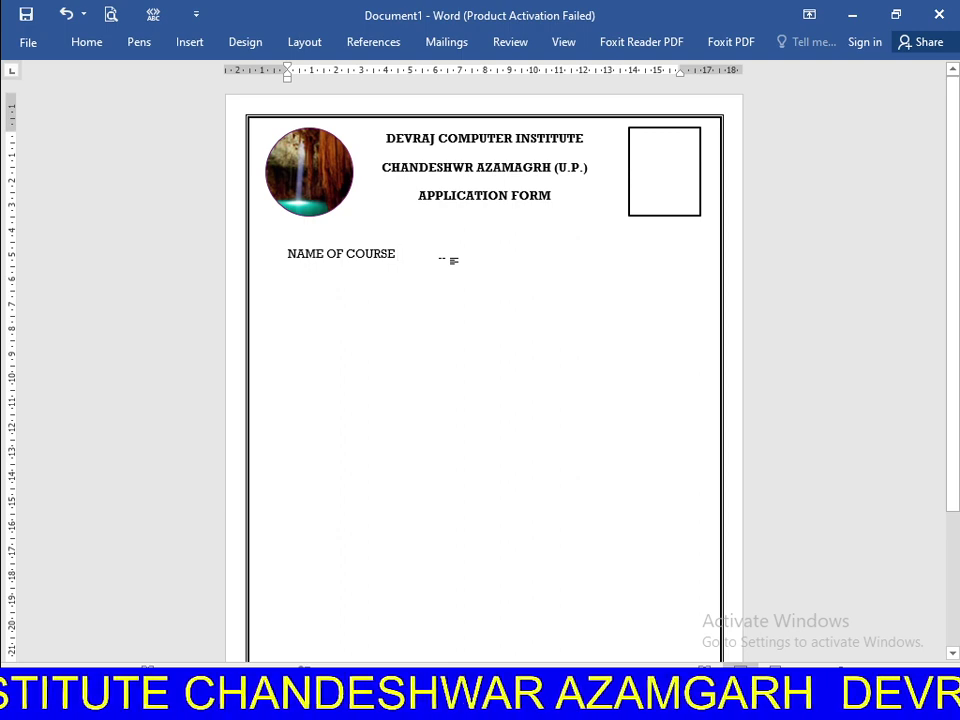
- Add an underscore blank after NAME OF COURSE, then '[ BASIC,ADVANCE,(COMBO BASIC +ADVANCE)'
type("_____________")
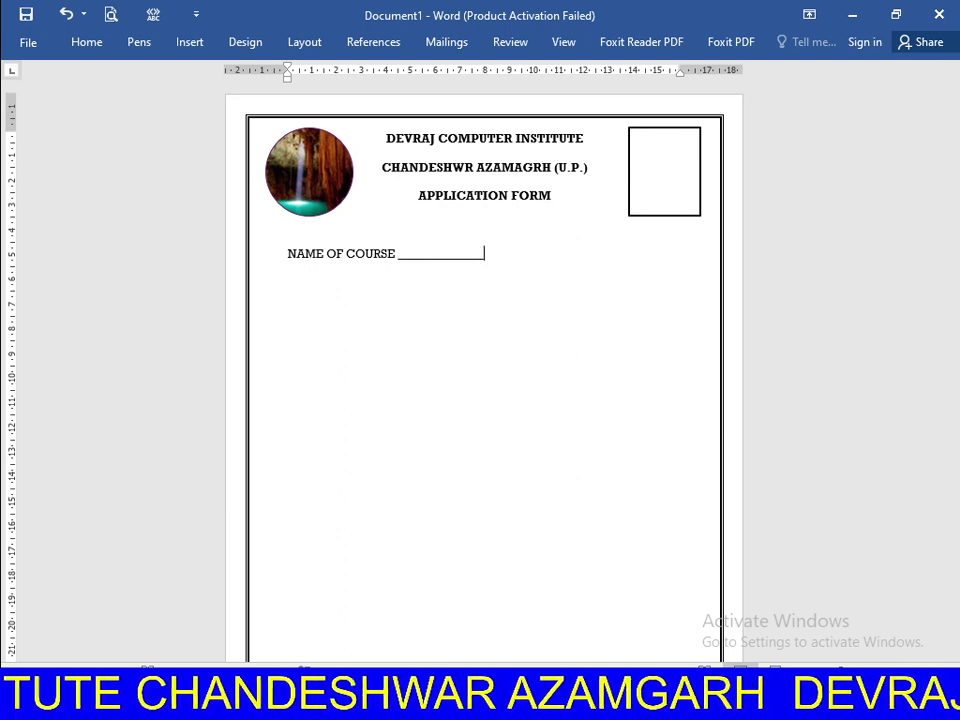
type("__")
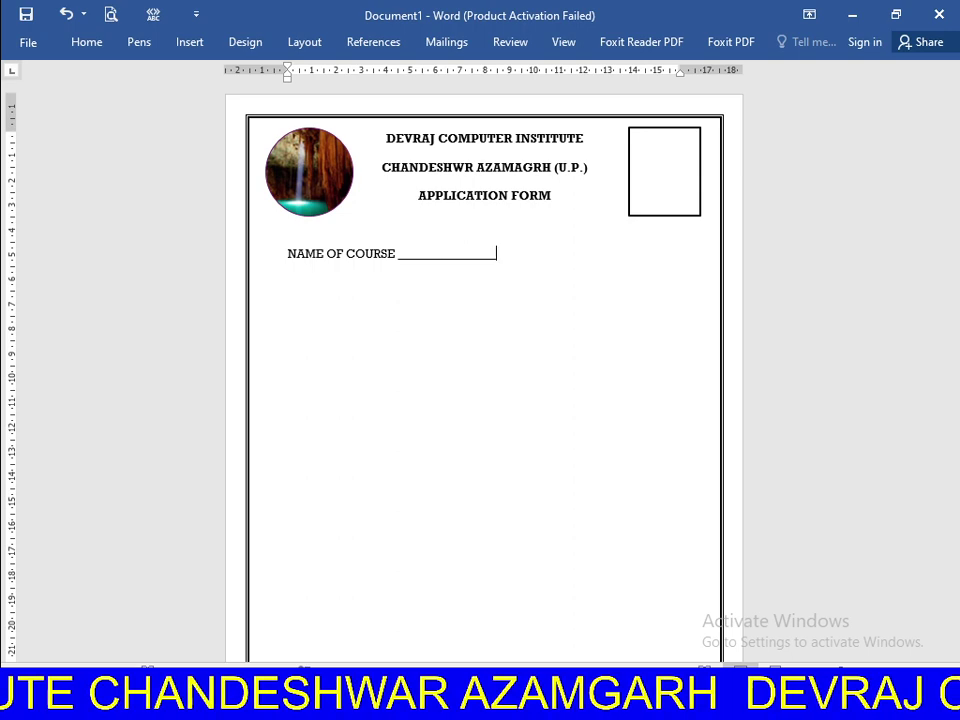
type("__")
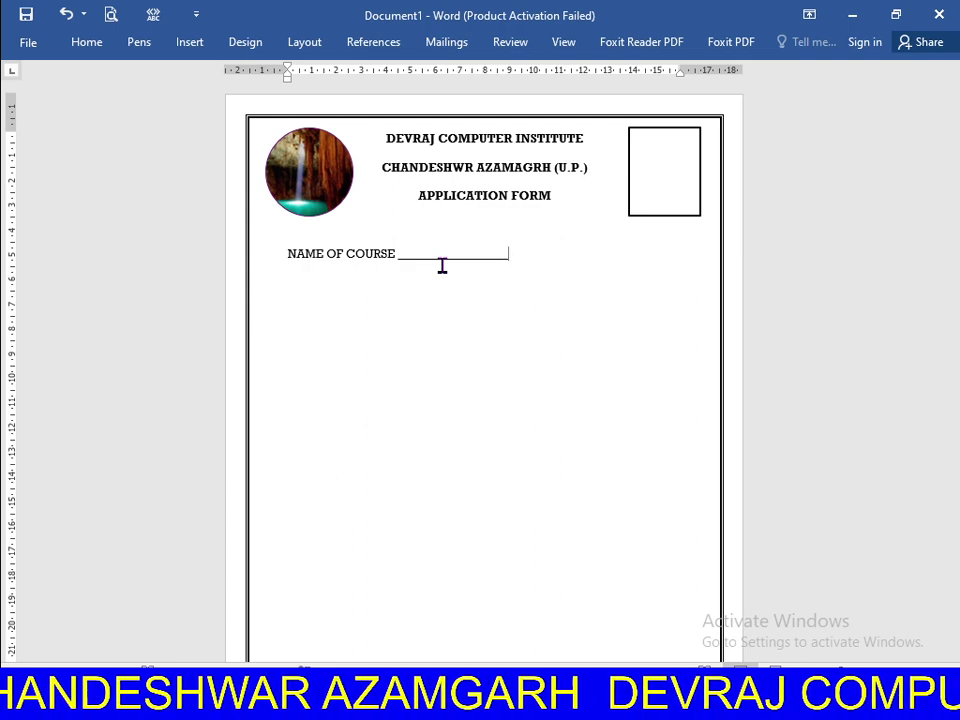
type("[ ")
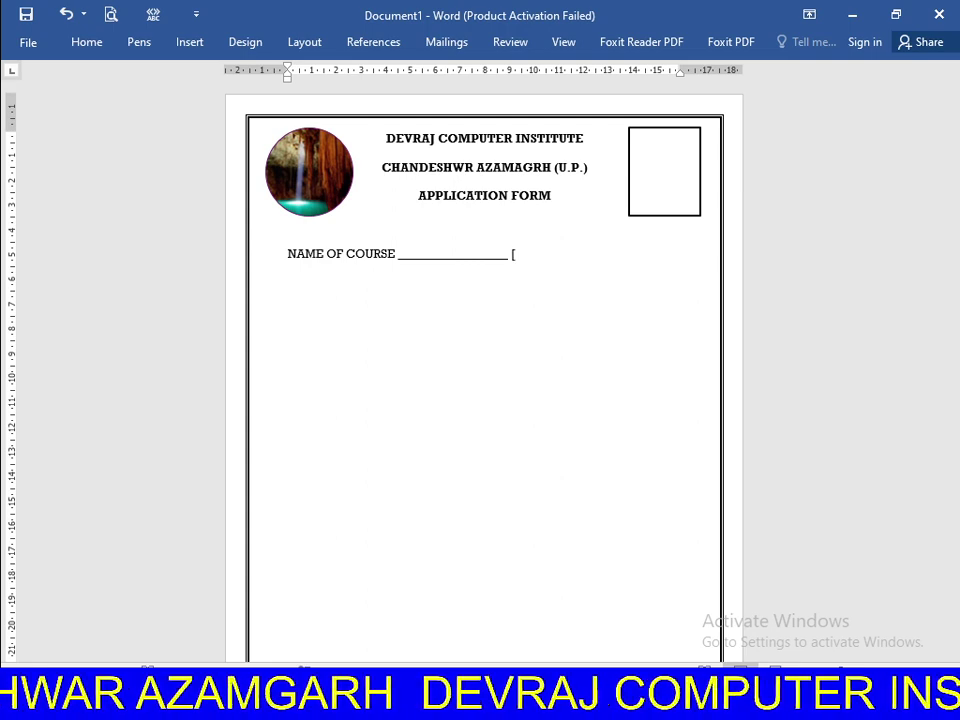
type(" BAS")
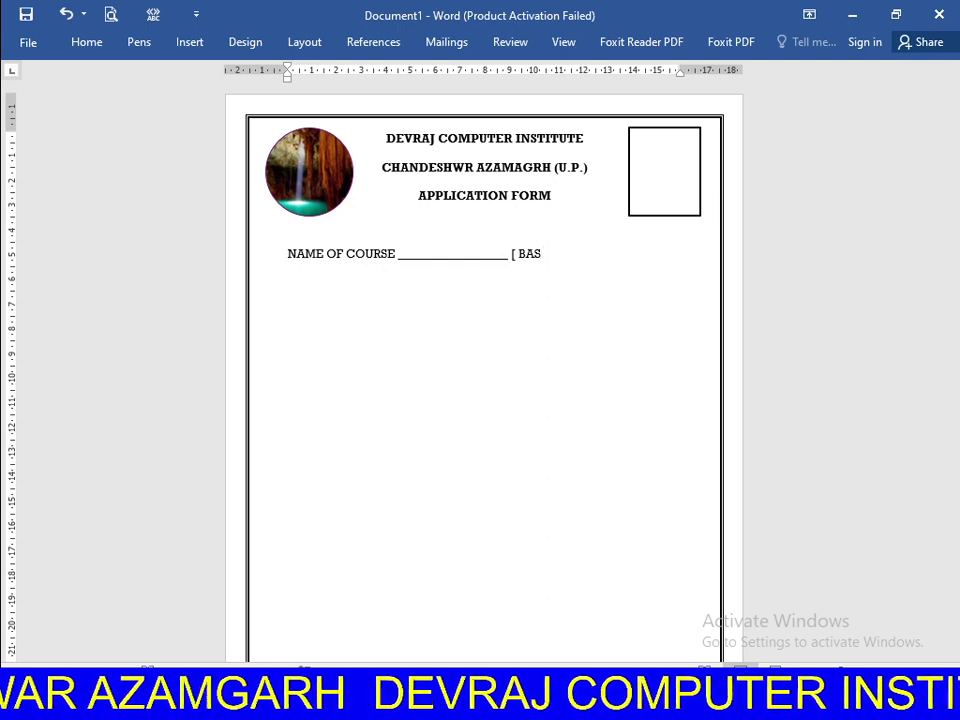
type("IC,")
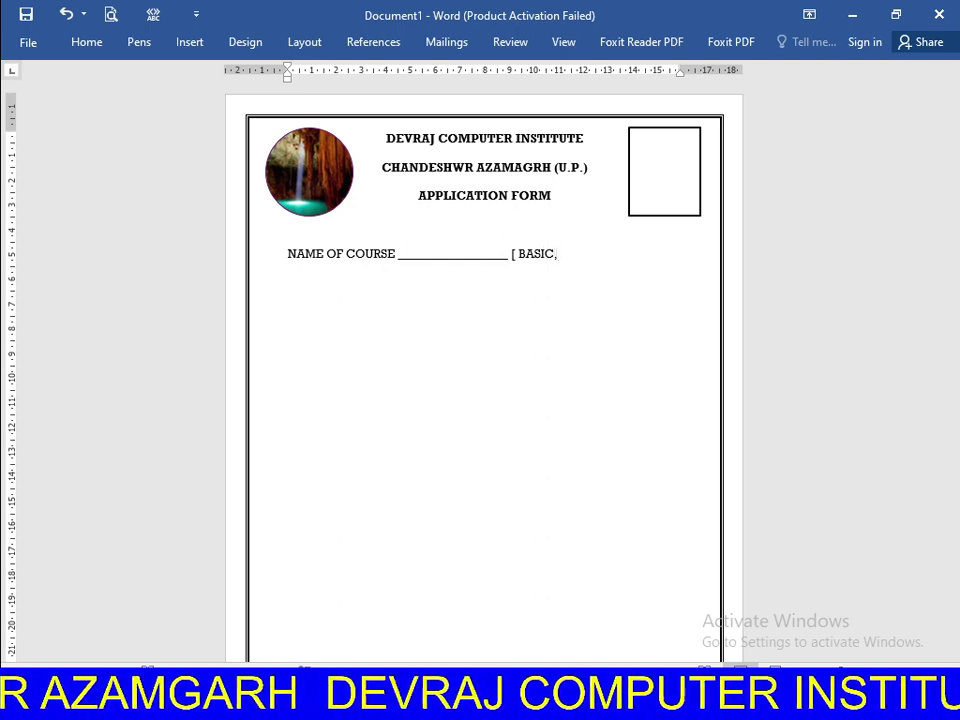
type("A")
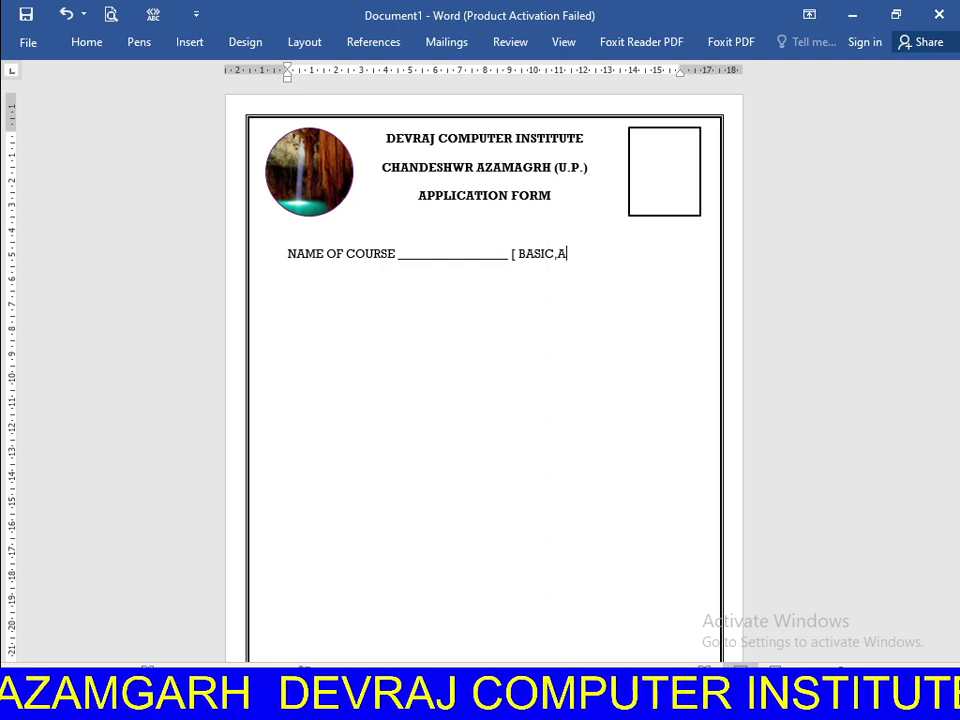
type("D")
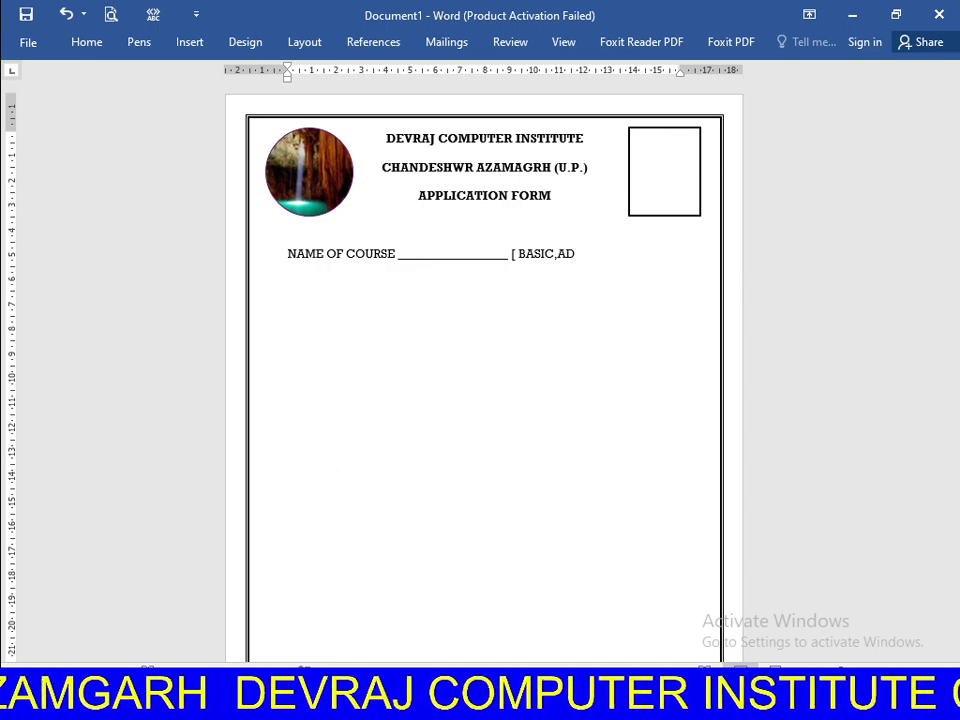
type("VANCE")
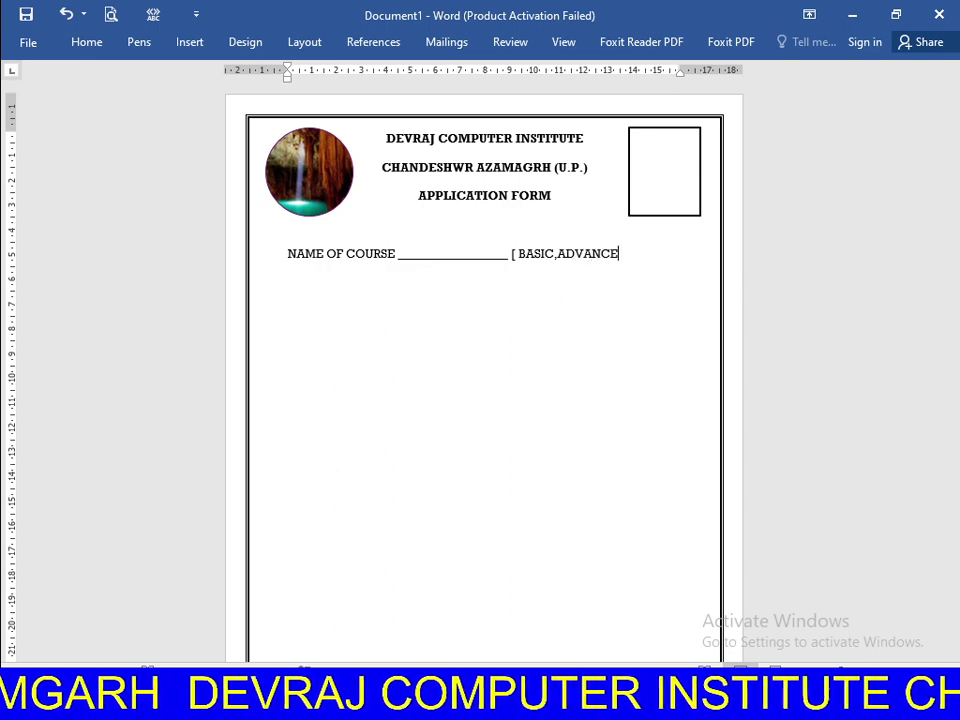
type(",")
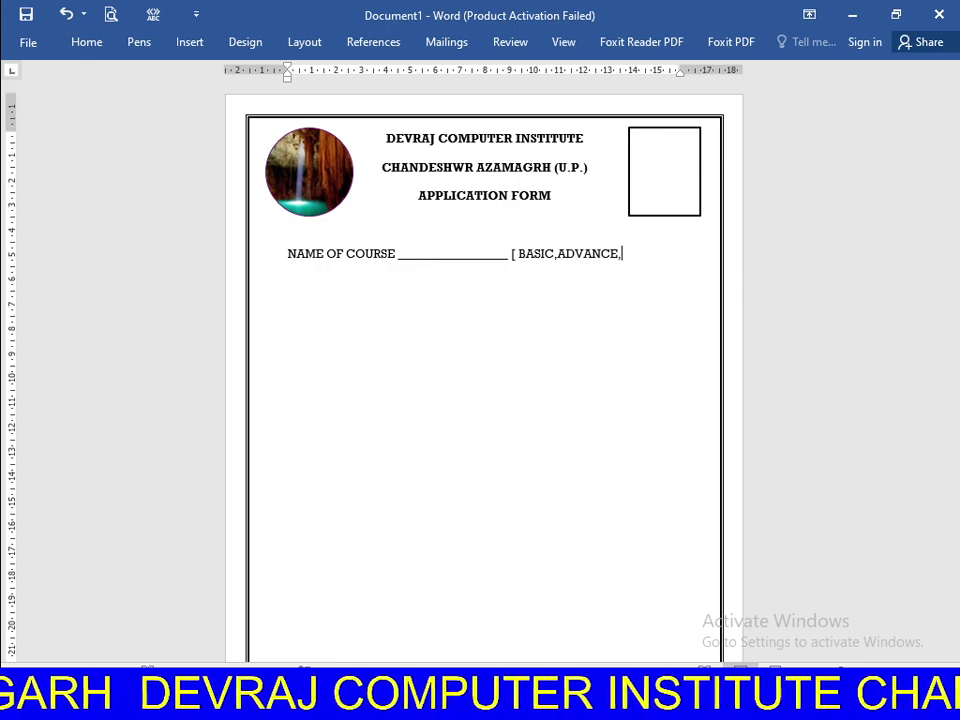
type("(")
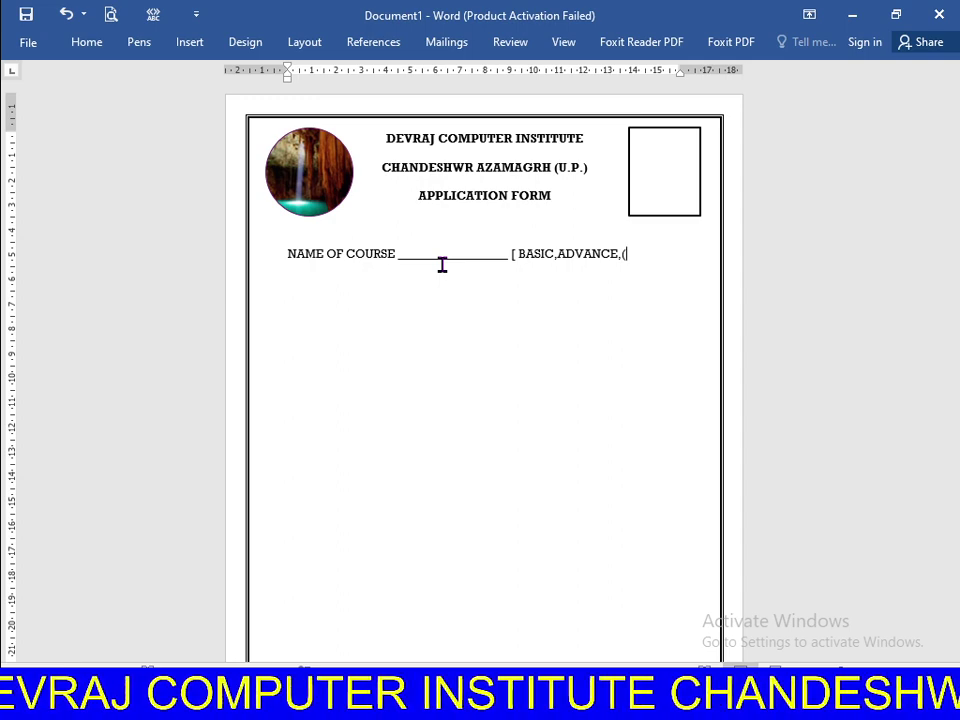
type("COMBO")
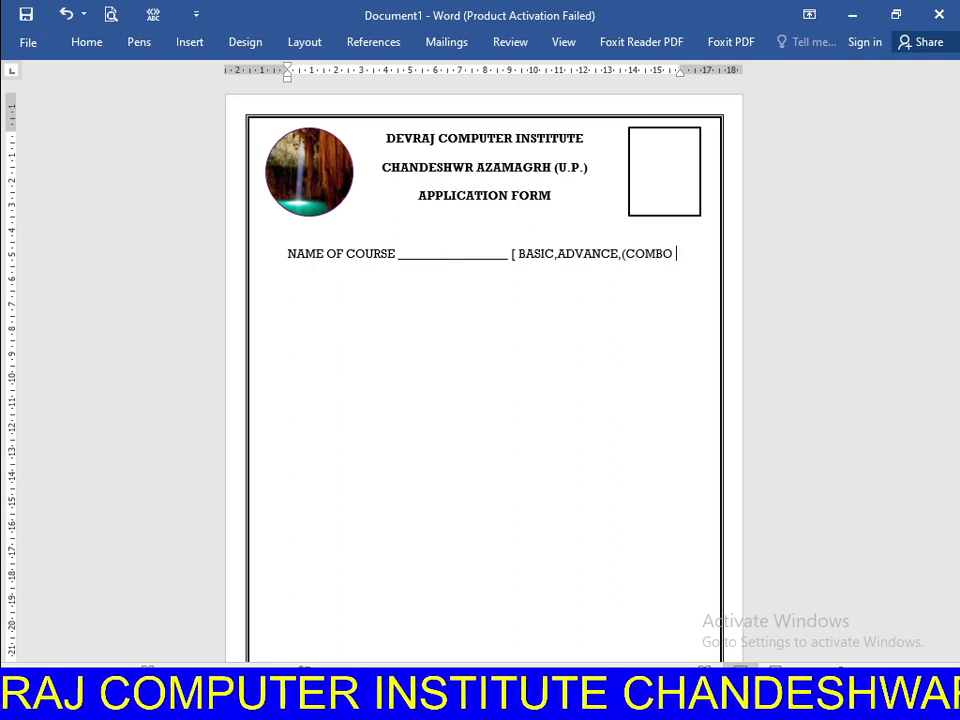
key("Return")
type("BA")
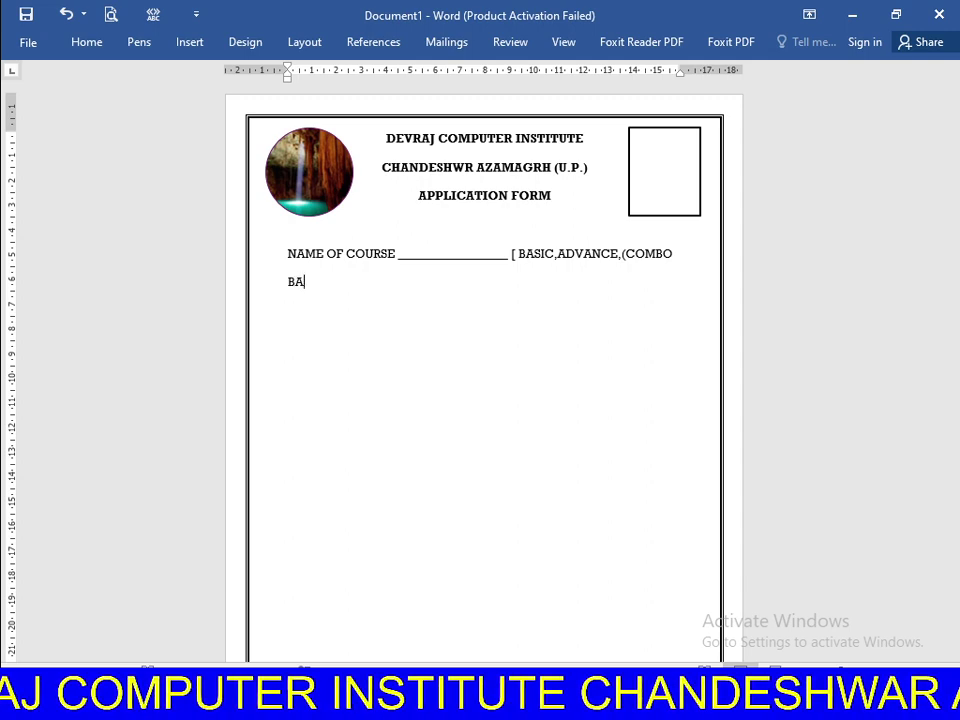
type("SIC ")
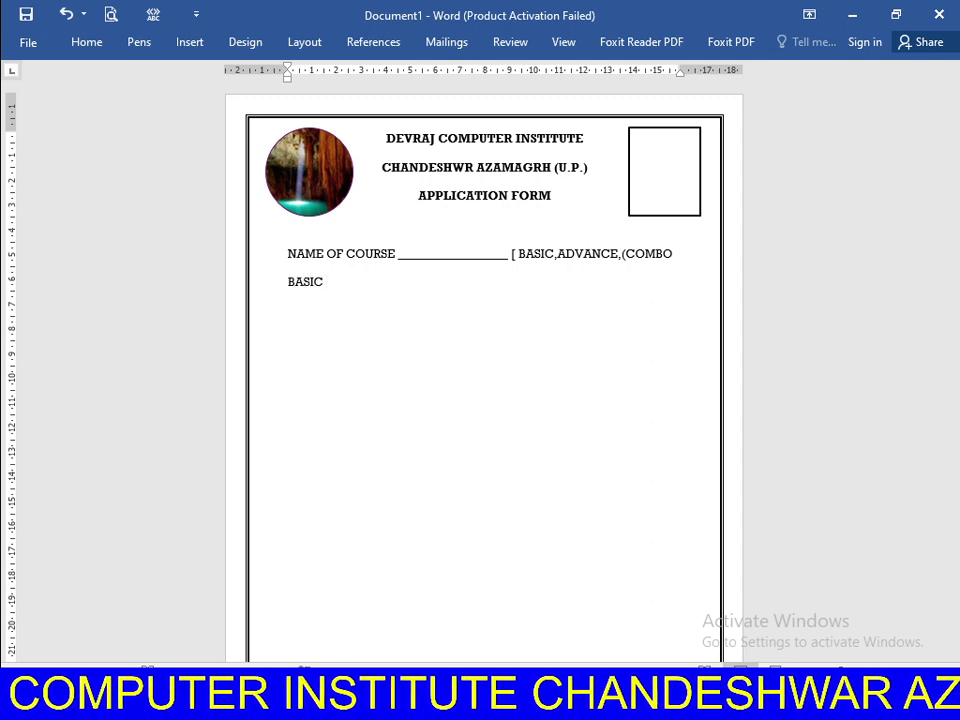
type("+")
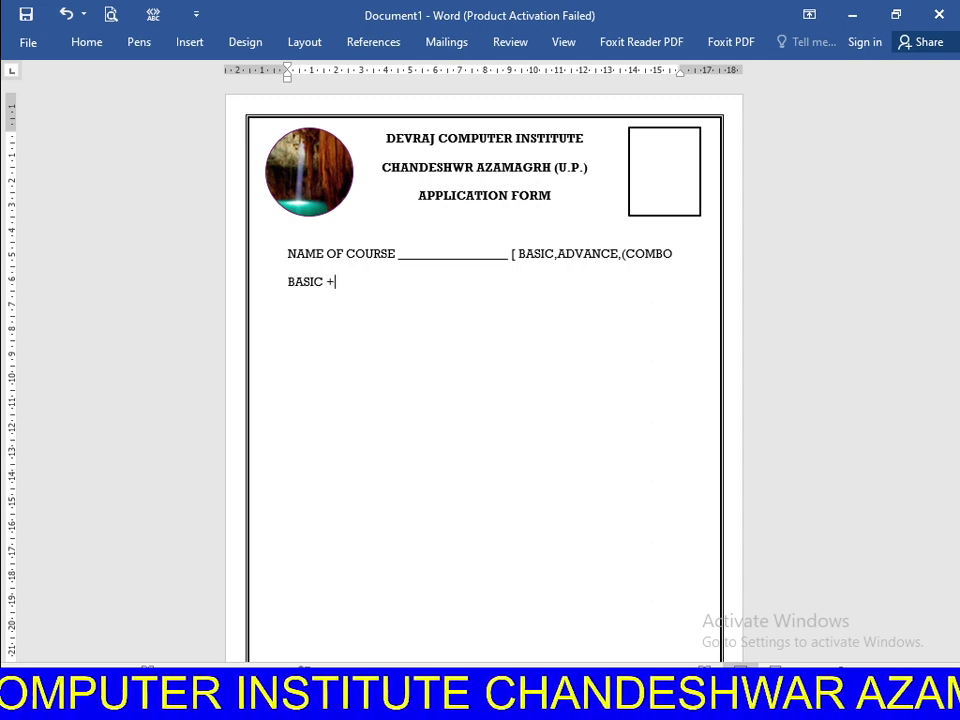
type("ADV")
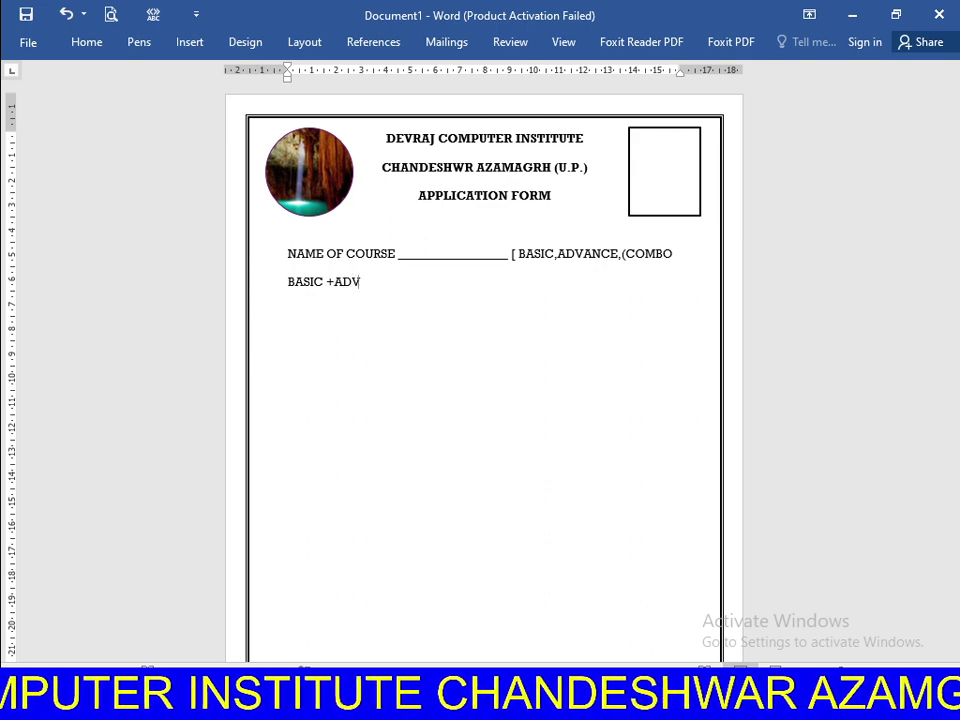
type("ANCE")
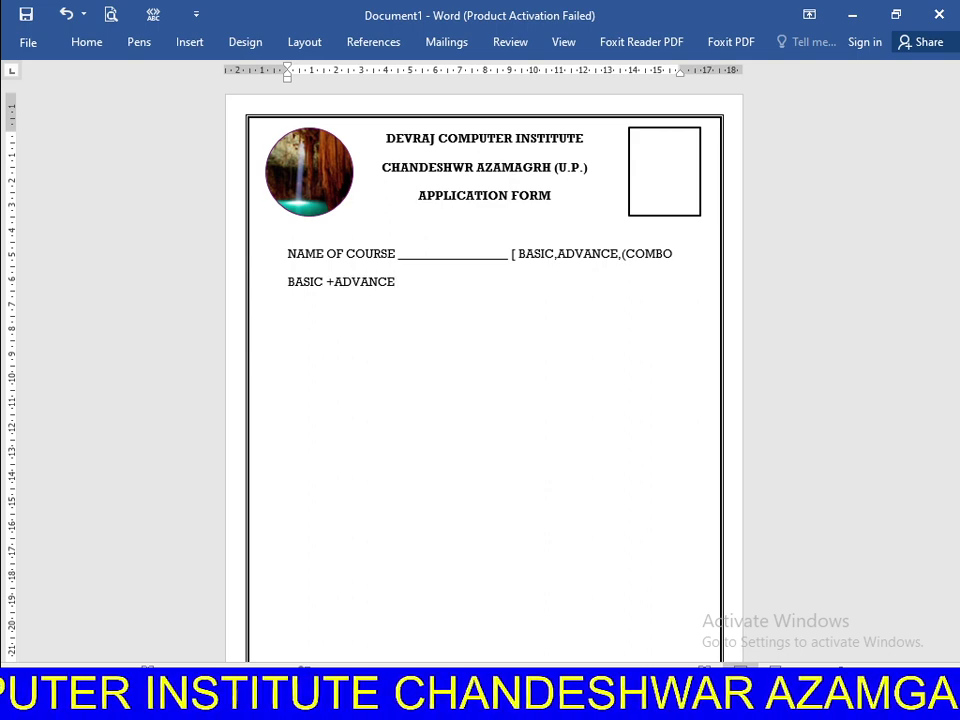
type(")")
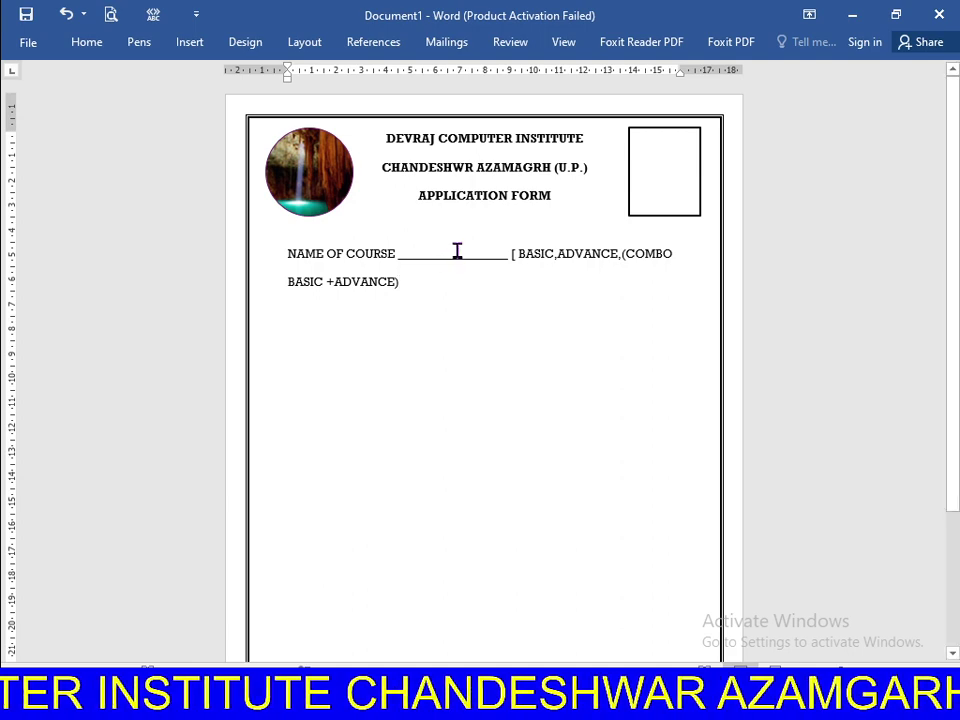
- Shrink the course options text to 11 pt so '(COMBO BASIC +ADVANCE)' fits on one line
left_click_drag(424, 292, 290, 257)
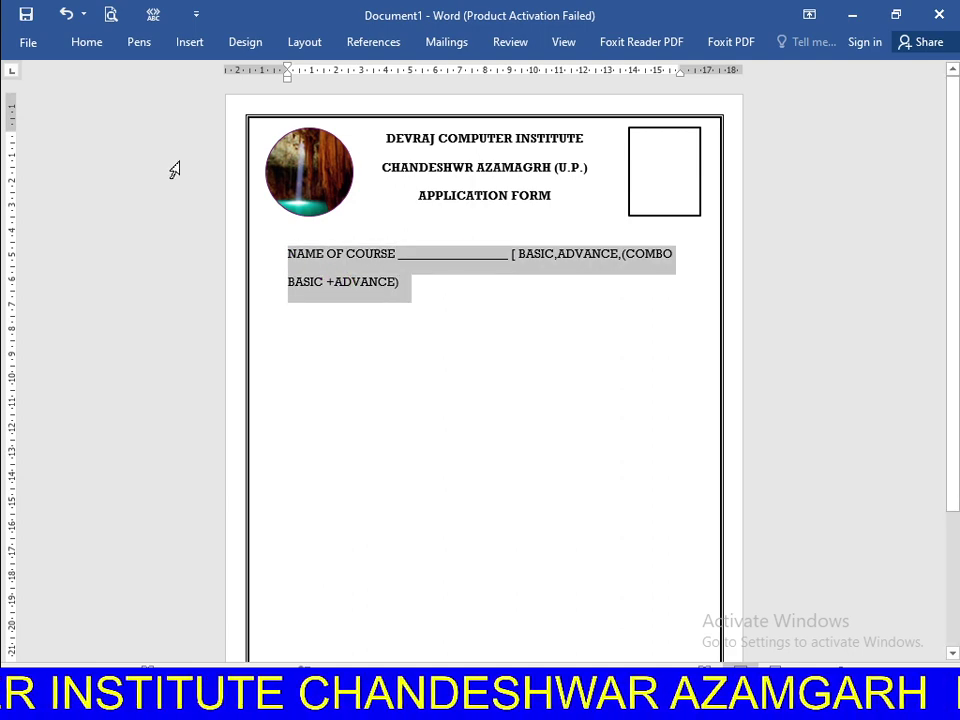
left_click(99, 49)
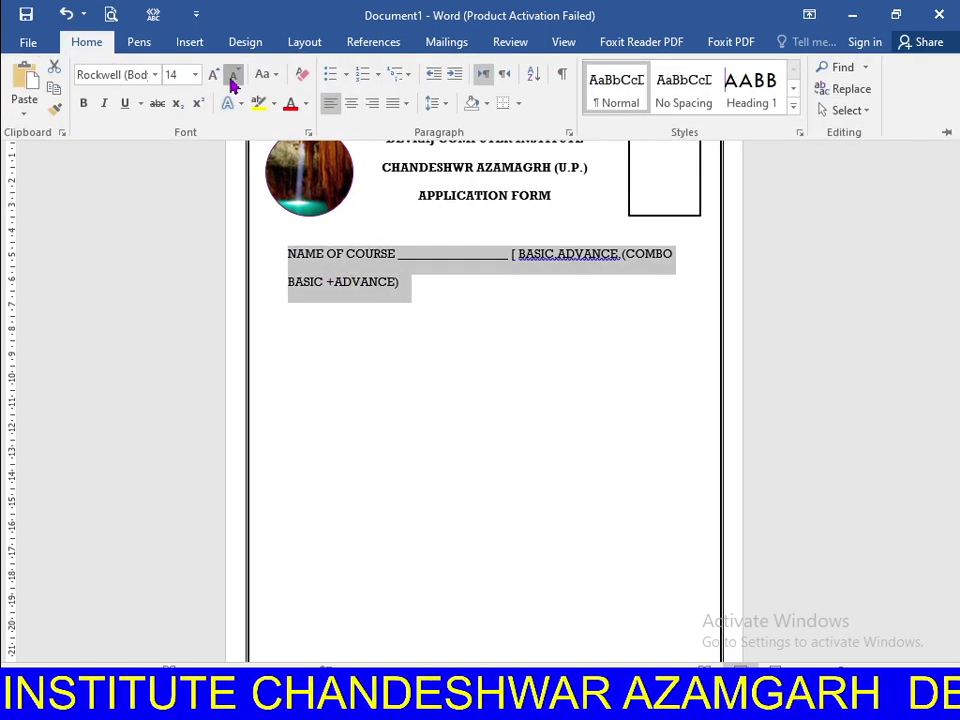
left_click(231, 79)
left_click(231, 79)
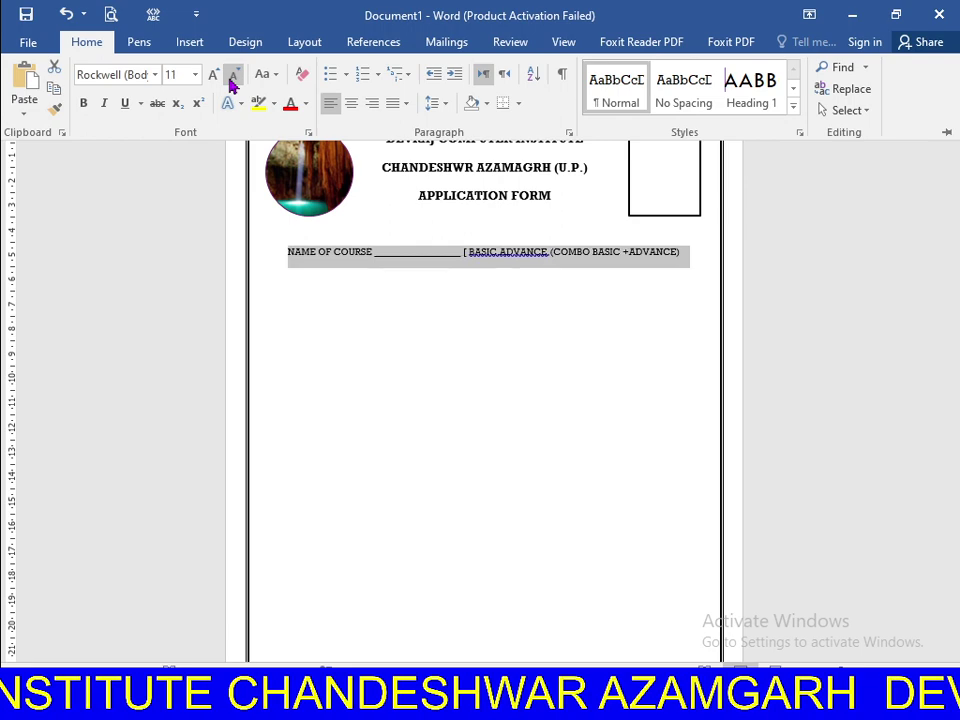
left_click(583, 290)
scroll(578, 288, "up", 4, "ctrl")
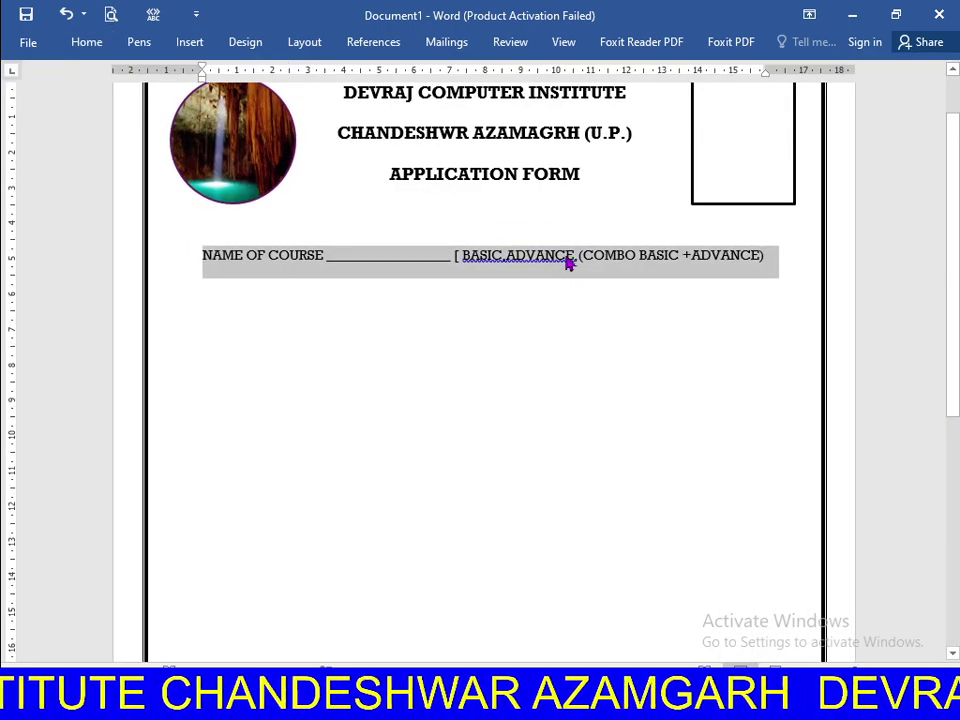
left_click(785, 255)
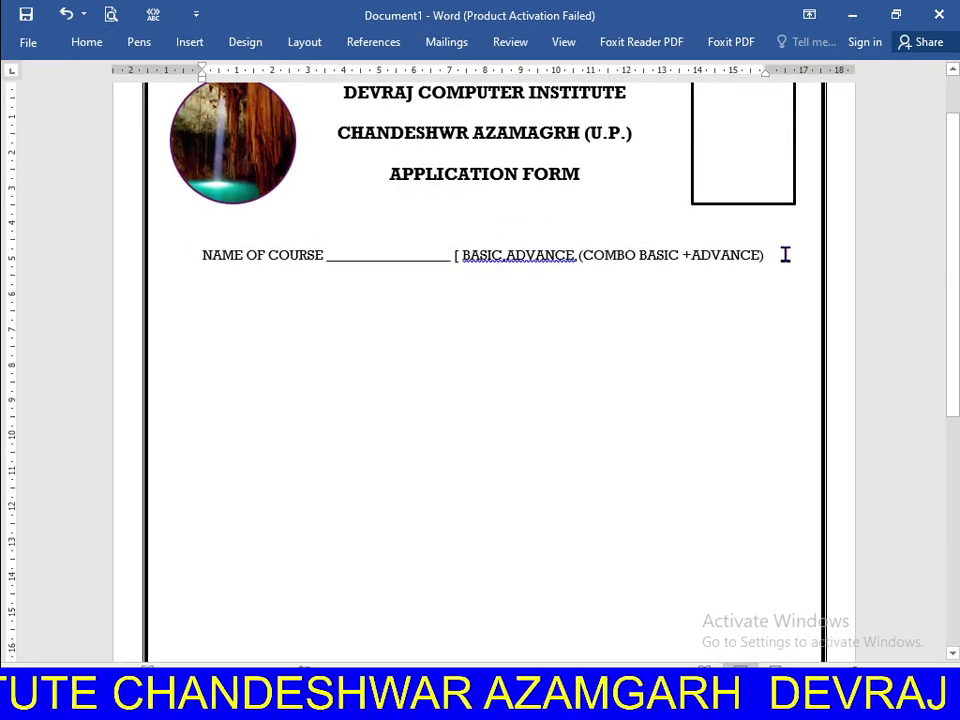
- Type 'Name of Applicant' with a long underscore blank on a new line below the course line
key("Return")
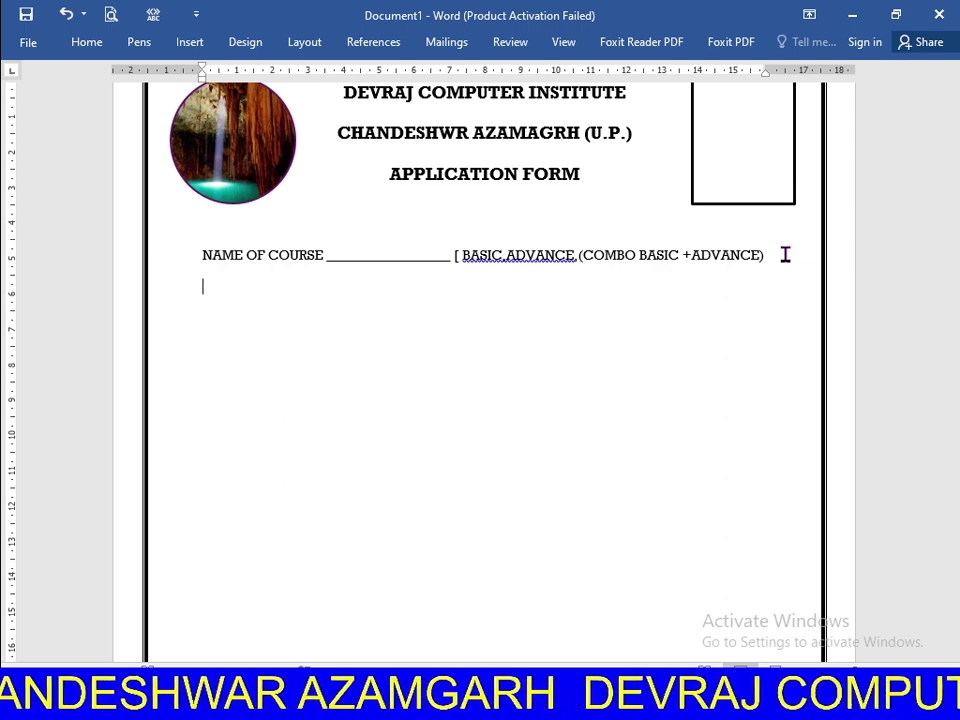
type("nA")
key("BackSpace")
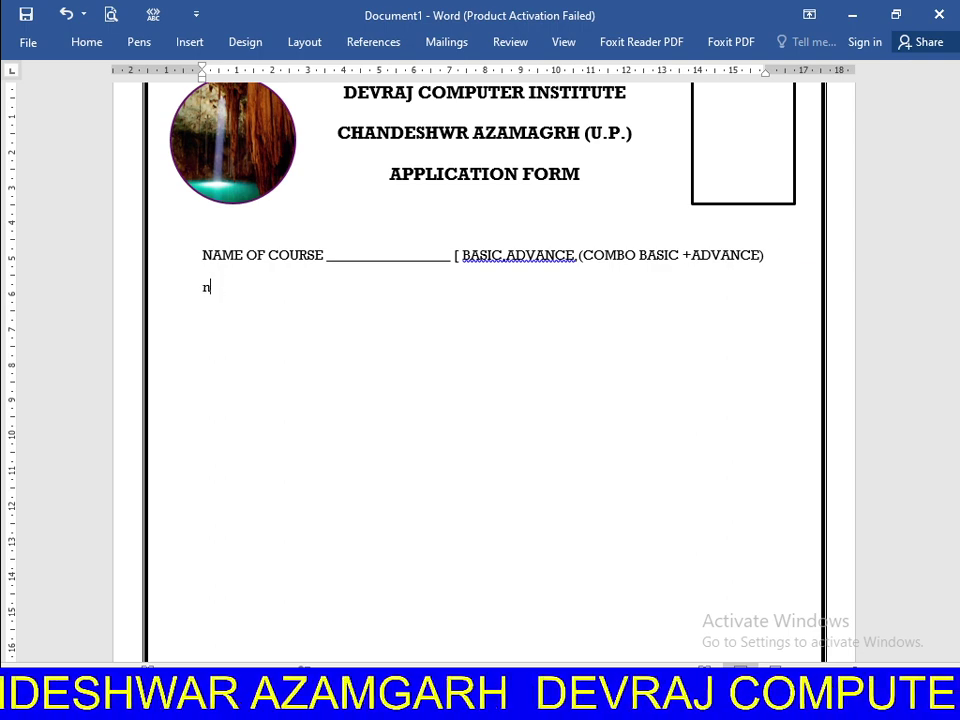
key("BackSpace")
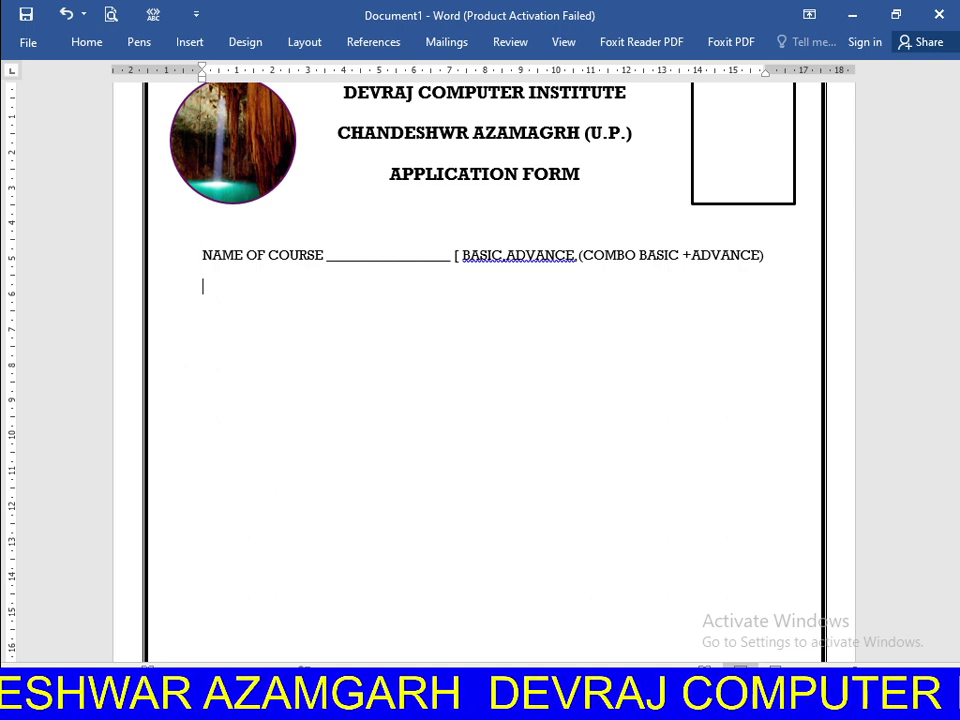
type("na")
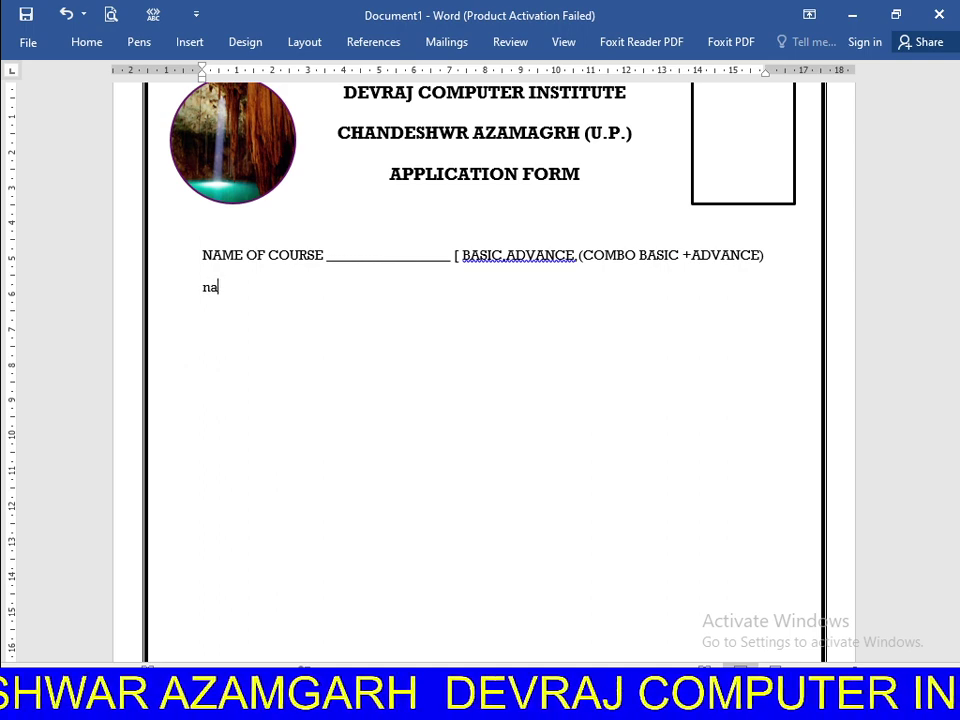
key("BackSpace")
key("BackSpace")
type("N")
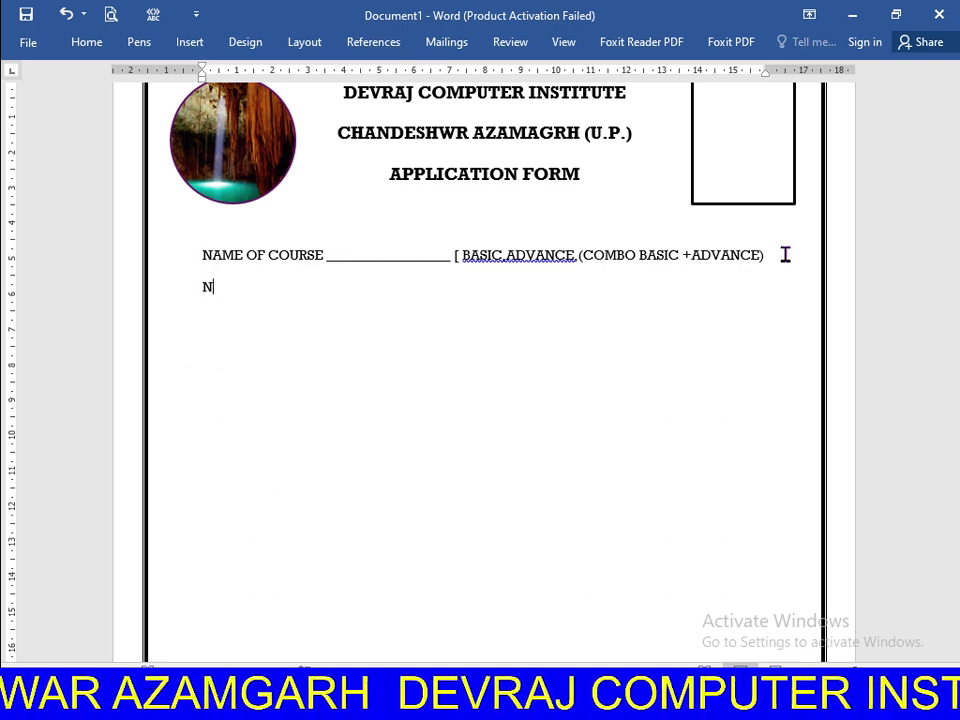
type("ame of")
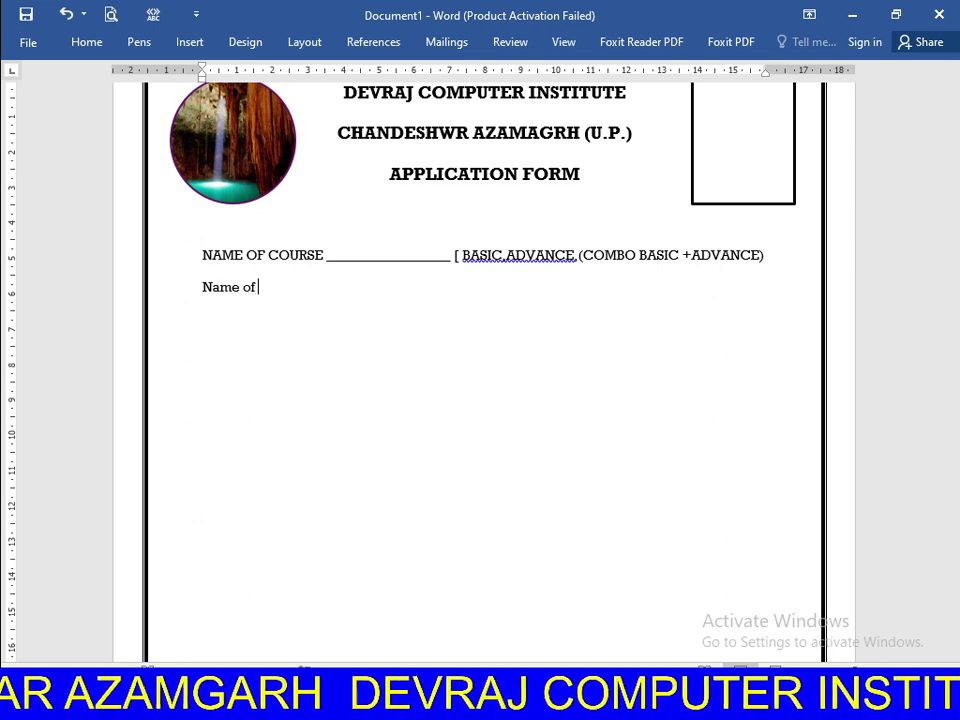
type(" ap")
key("BackSpace")
key("BackSpace")
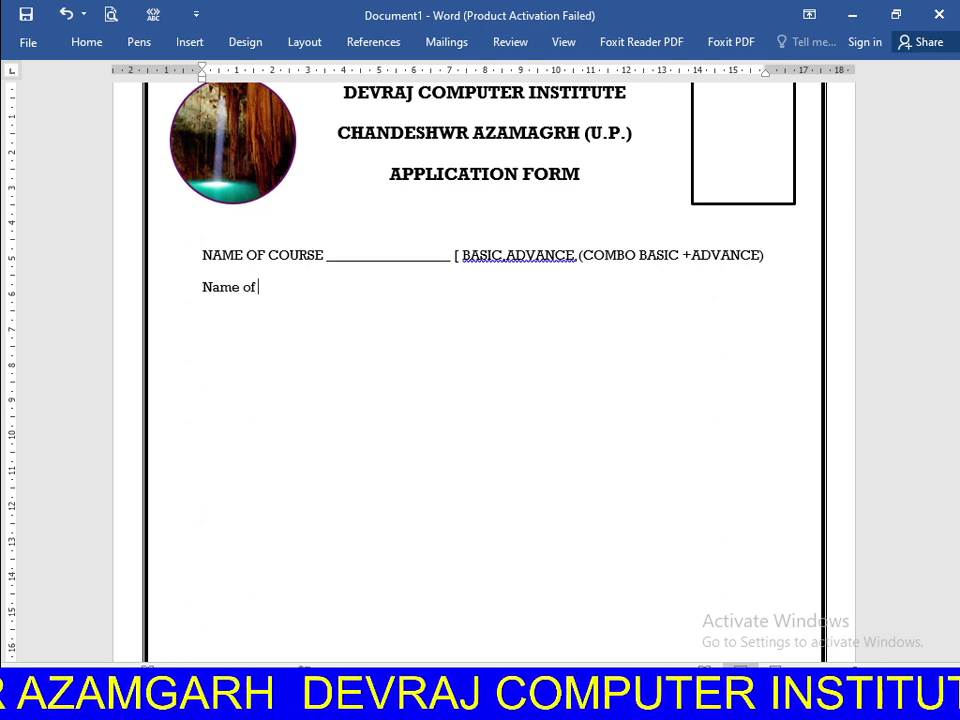
type("App")
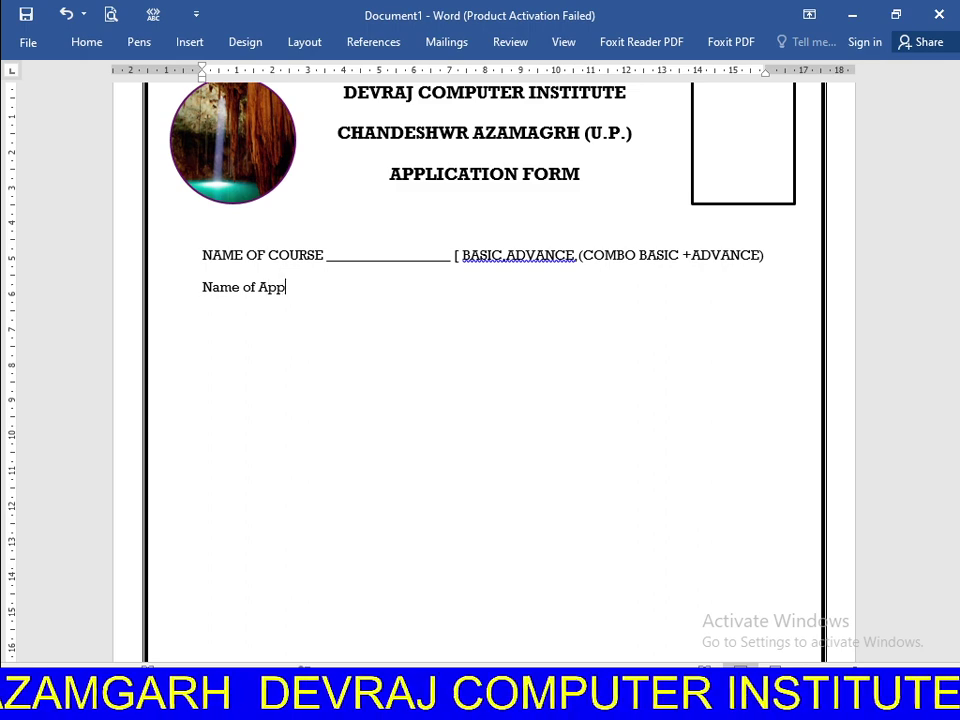
type("lica")
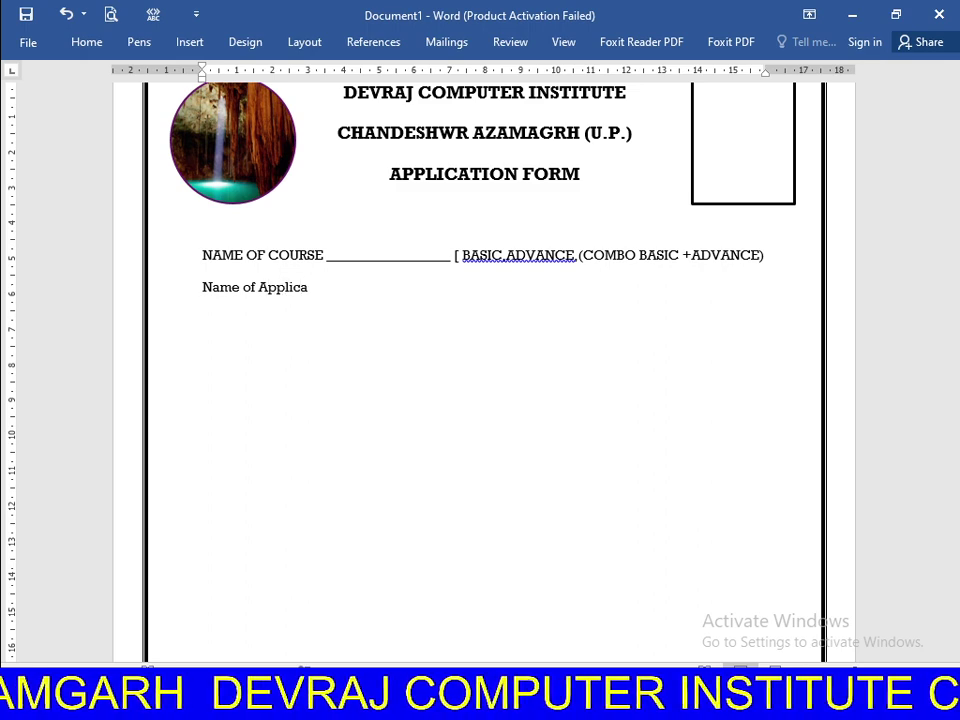
type("nt ")
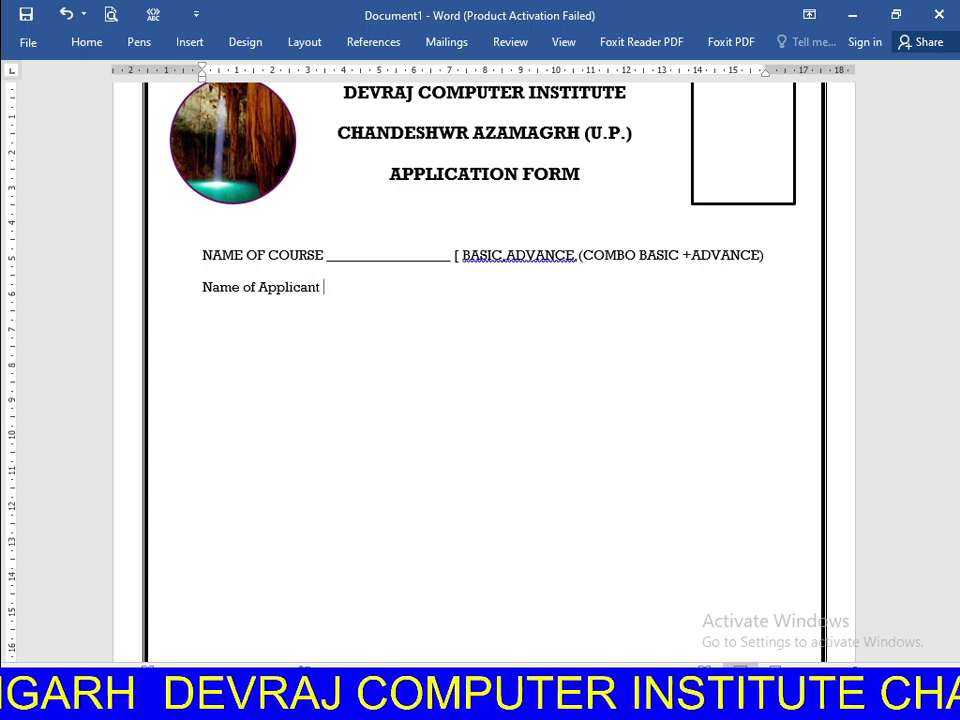
type("_")
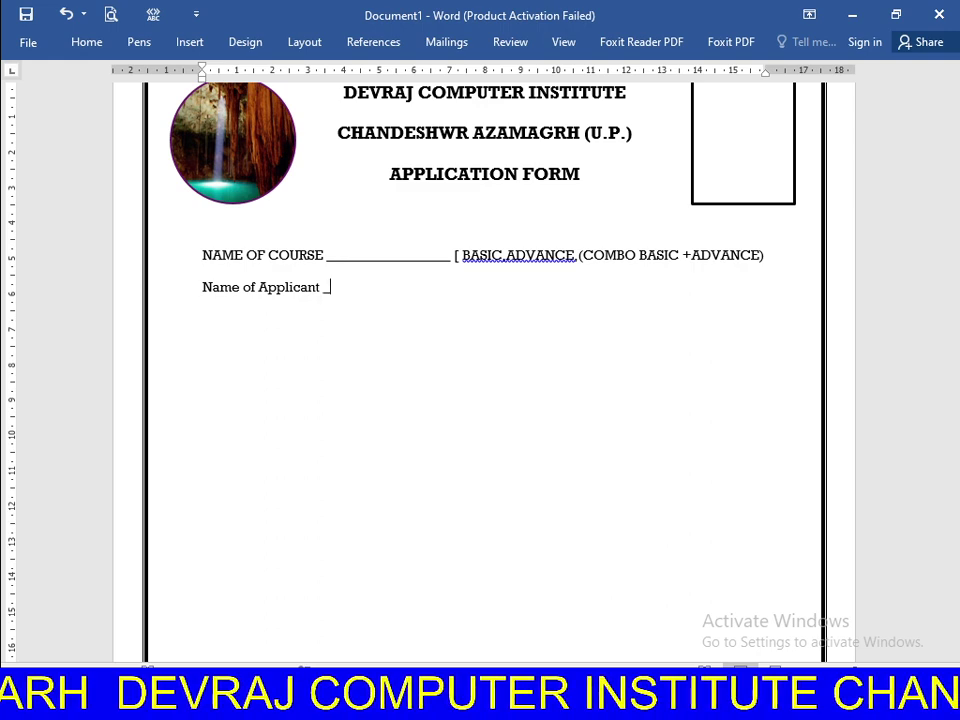
type("_______________")
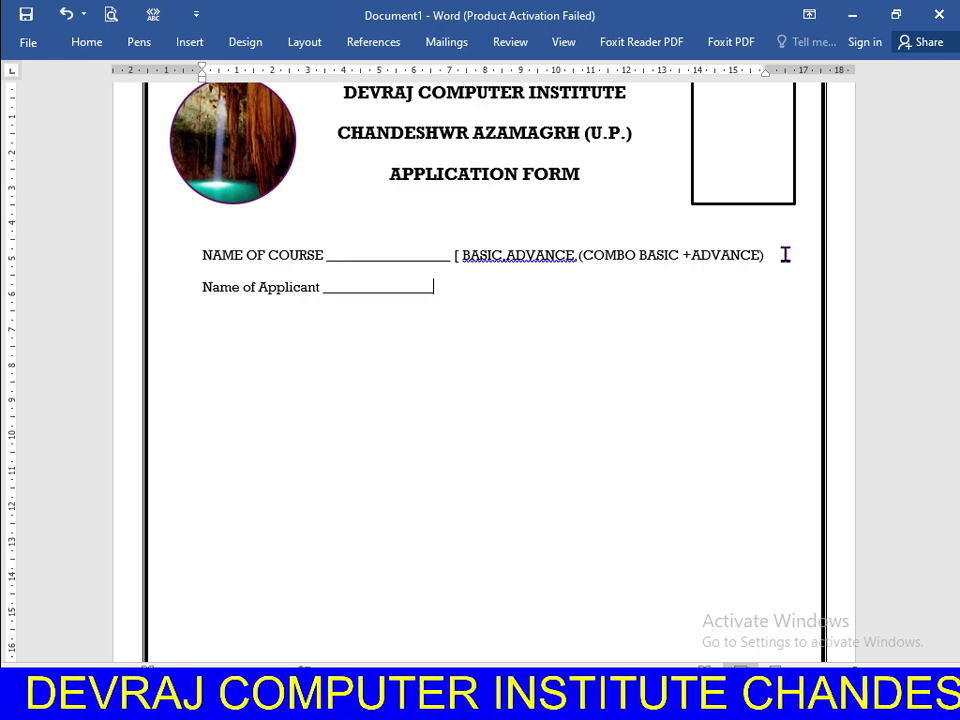
type("______")
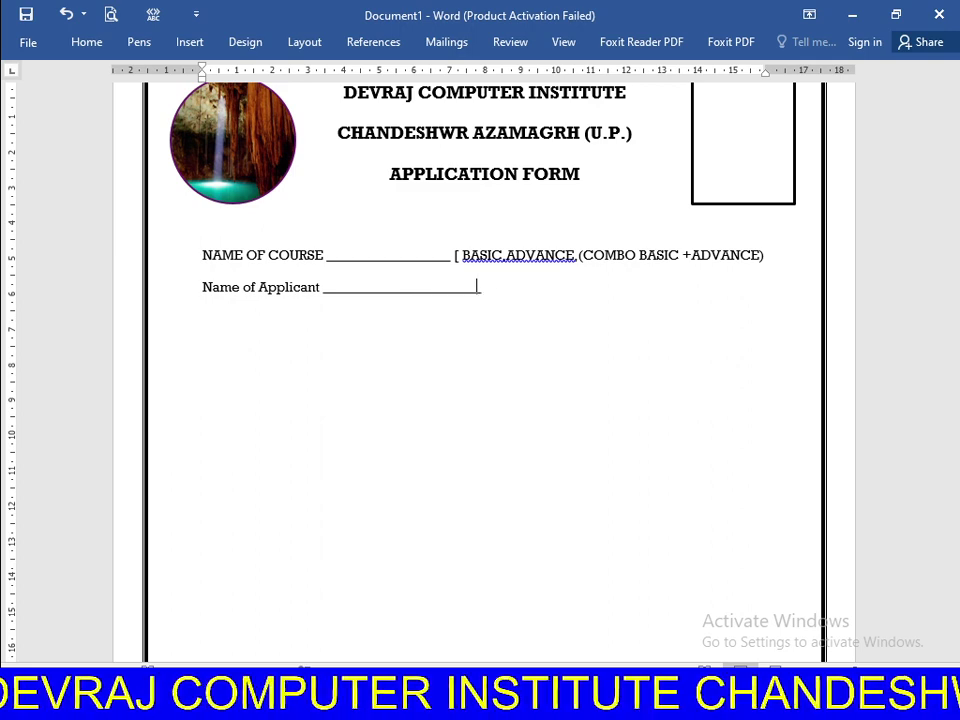
type("_______________________________________")
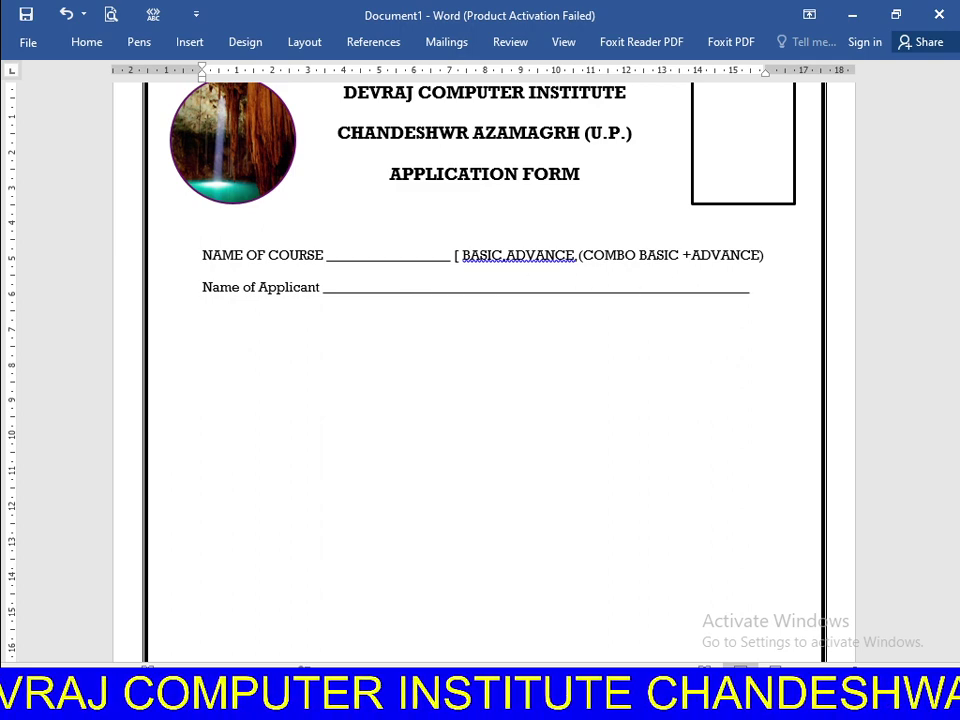
key("Return")
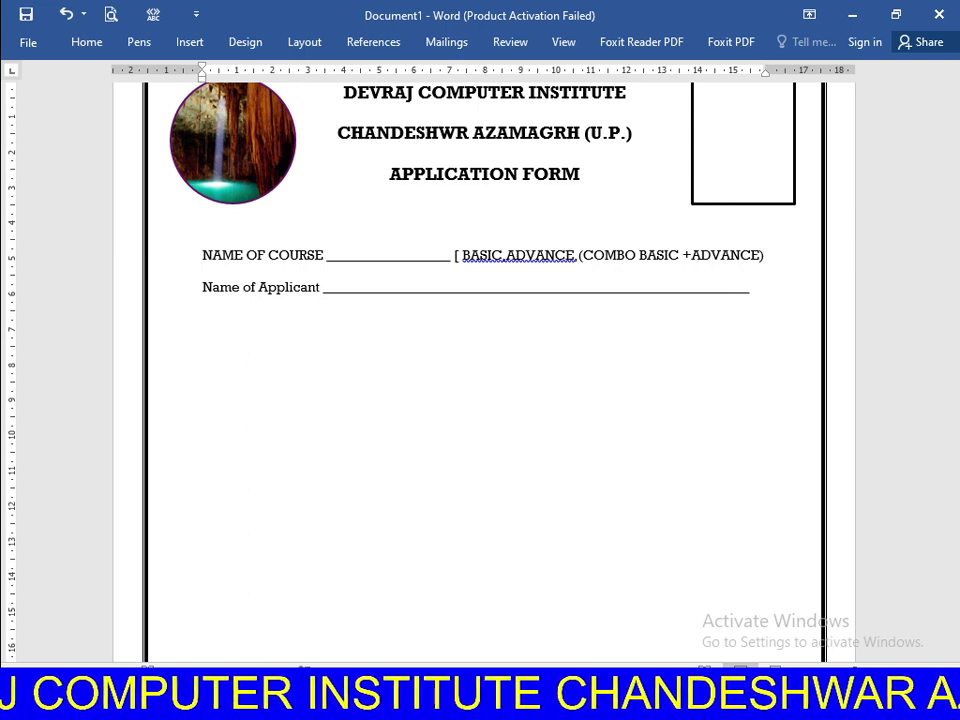
- Type 'Name of Parents /Guardian' followed by an underscore blank to the margin
type("Name ")
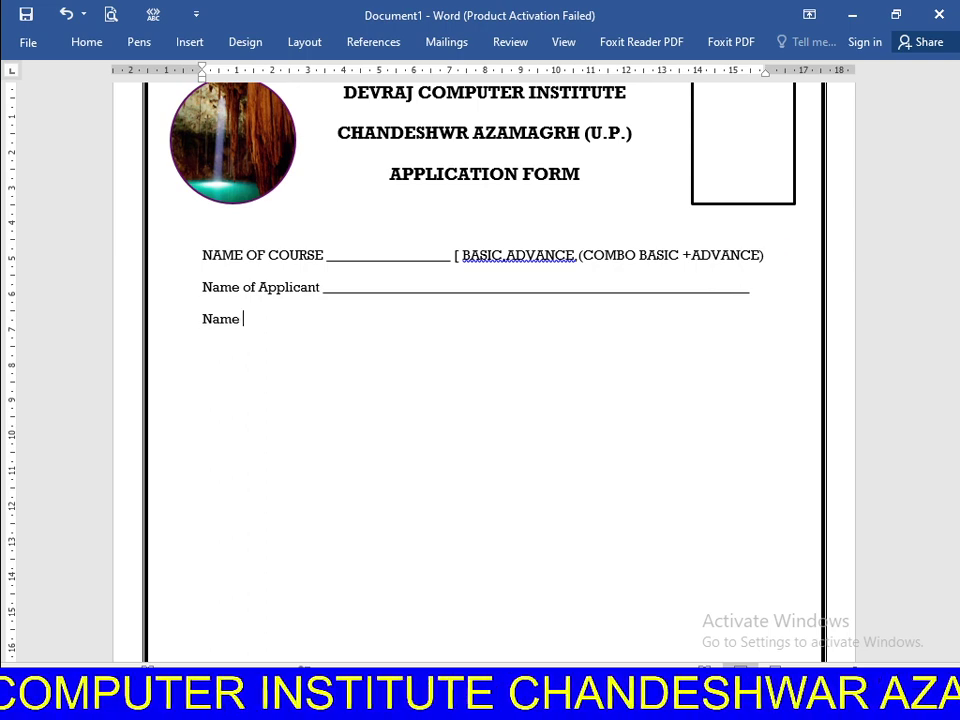
type("of P")
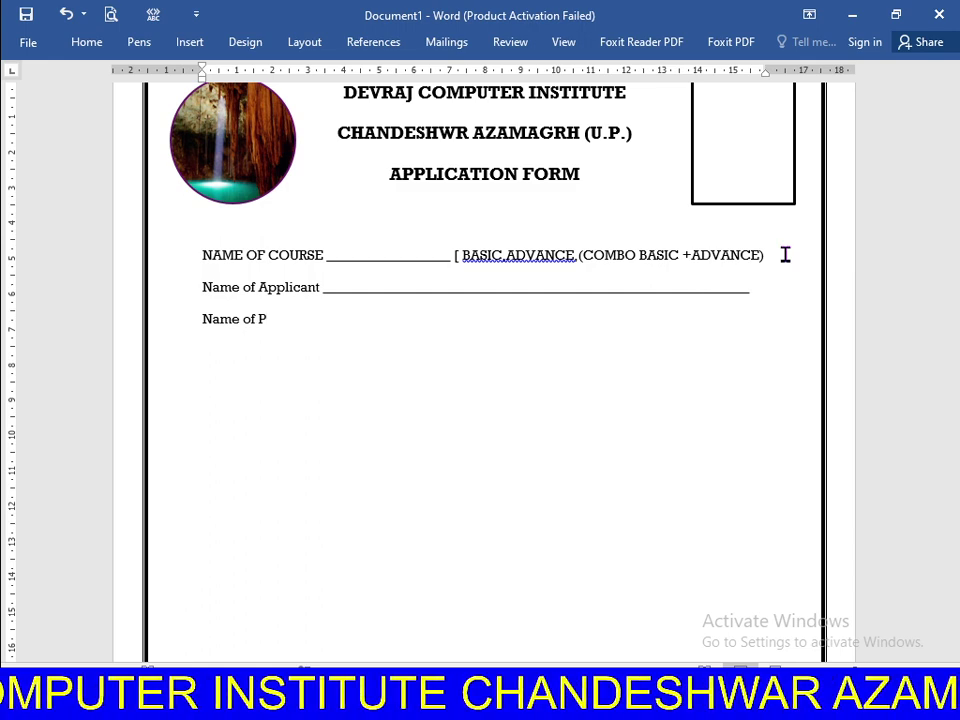
type("arents")
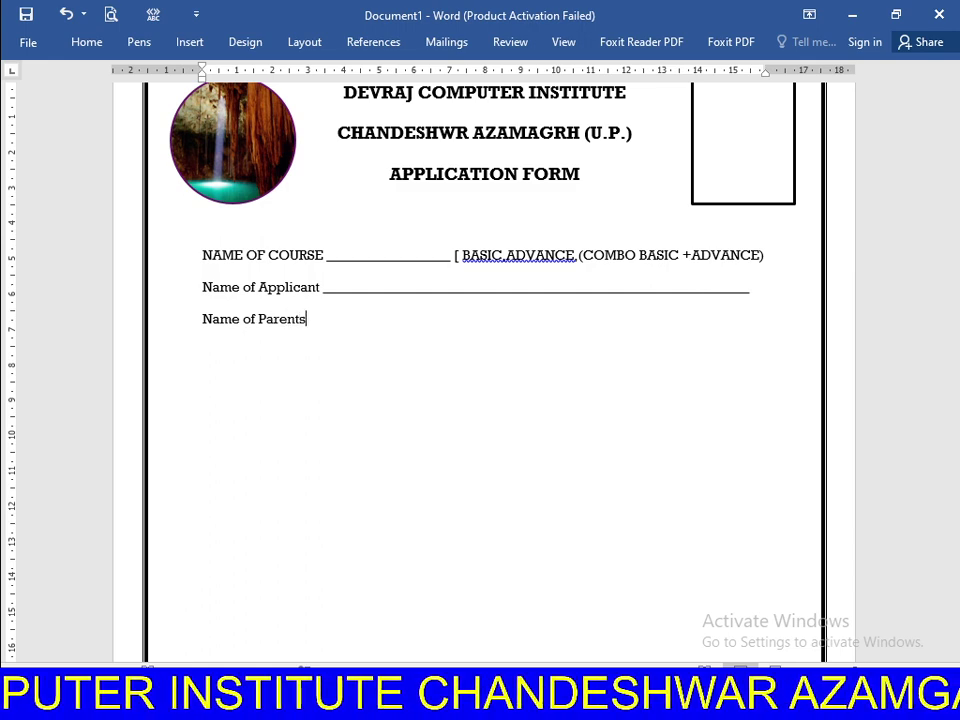
type(" /")
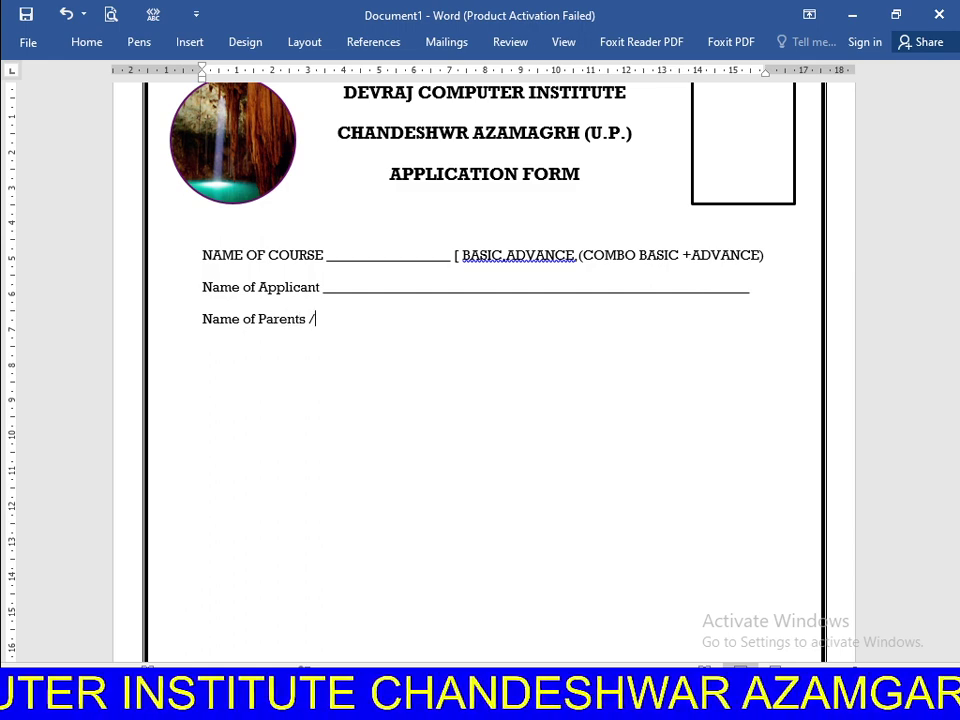
type("G")
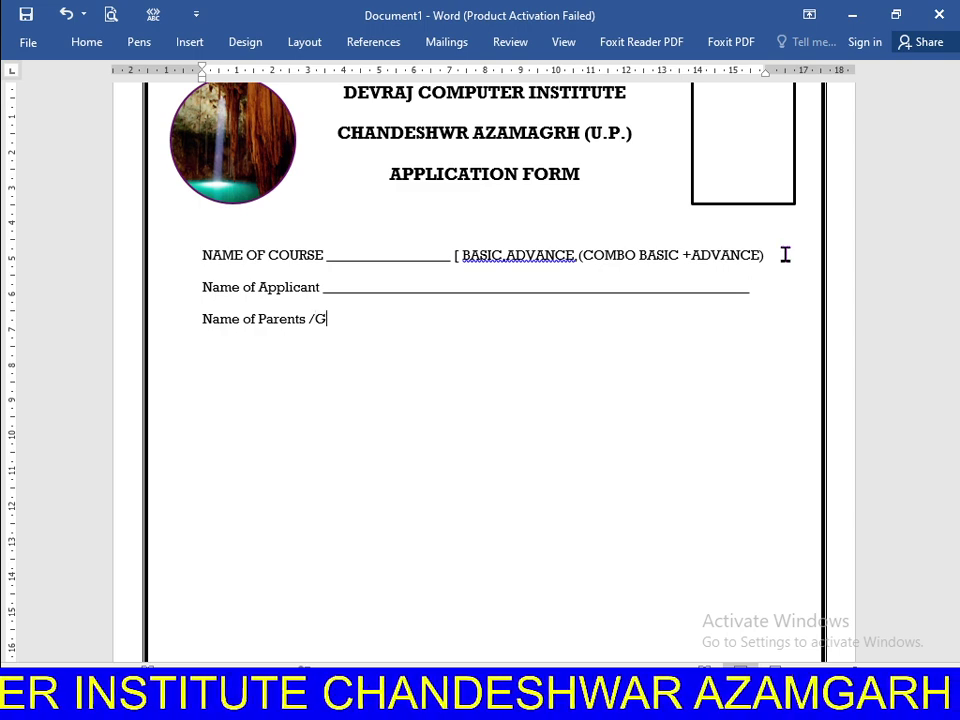
type("uar")
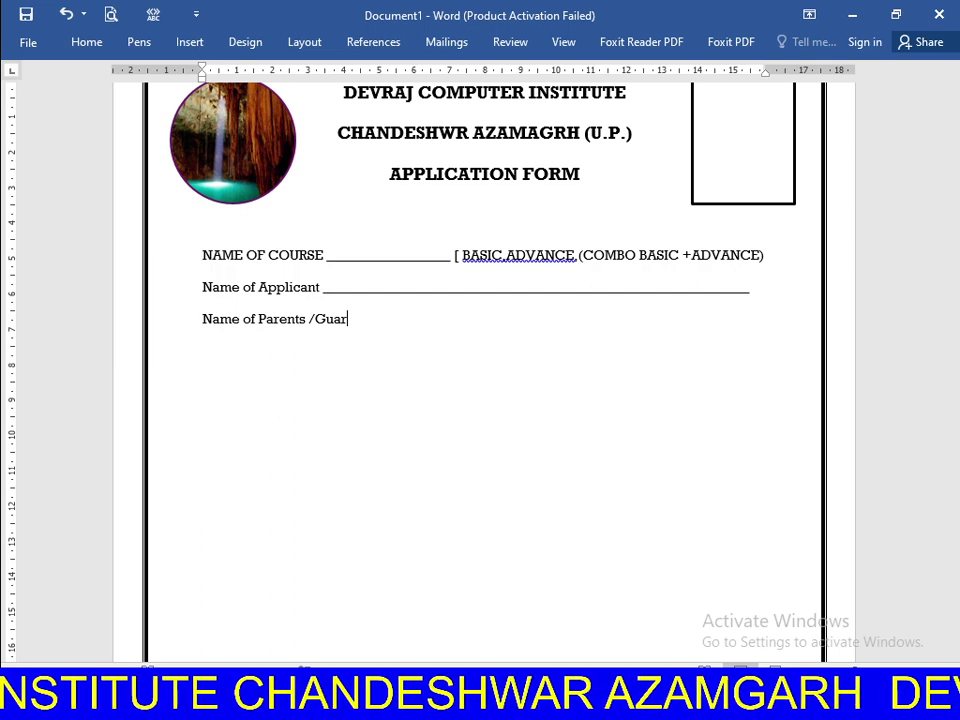
type("dian")
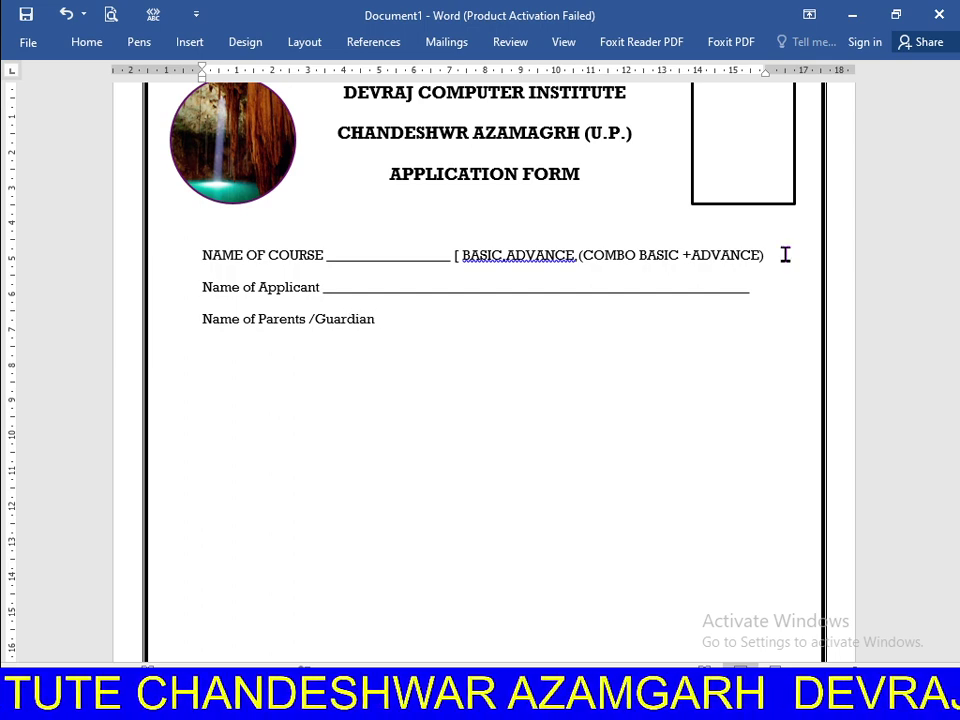
type(" _________________________________________")
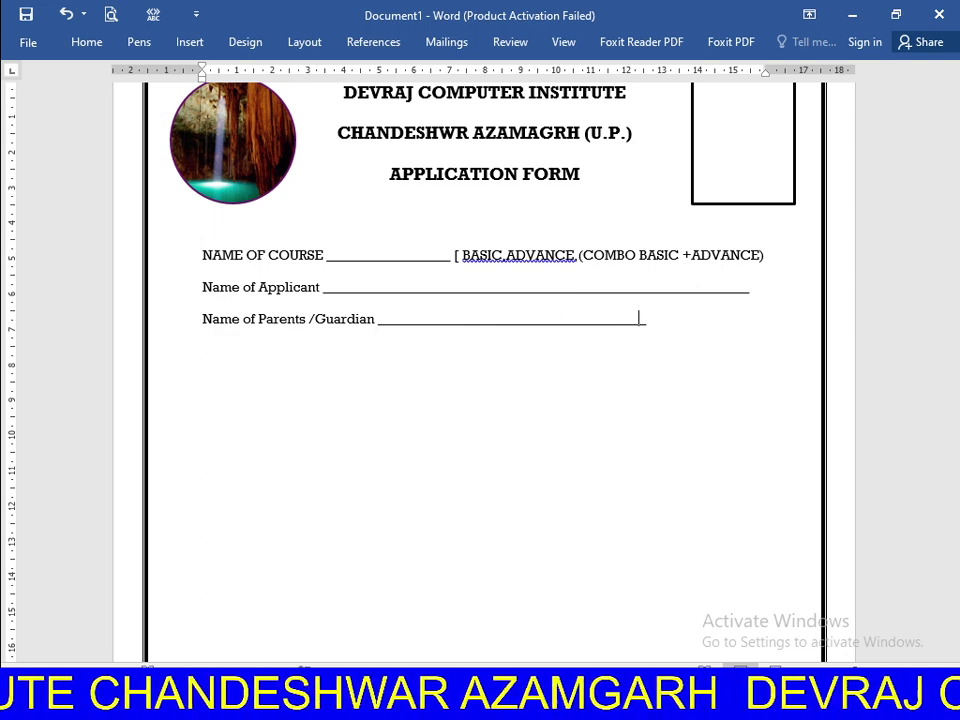
type("________________")
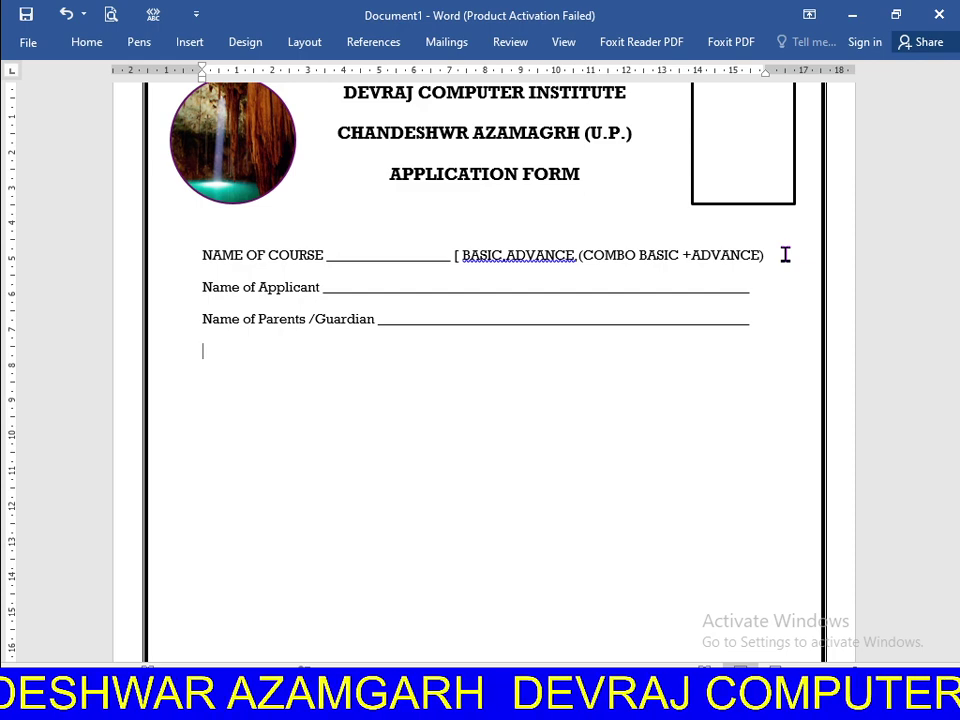
- Add 'Address' with two plain underscore lines, undoing the auto border, then type 'Date of Birth'
type("Addr")
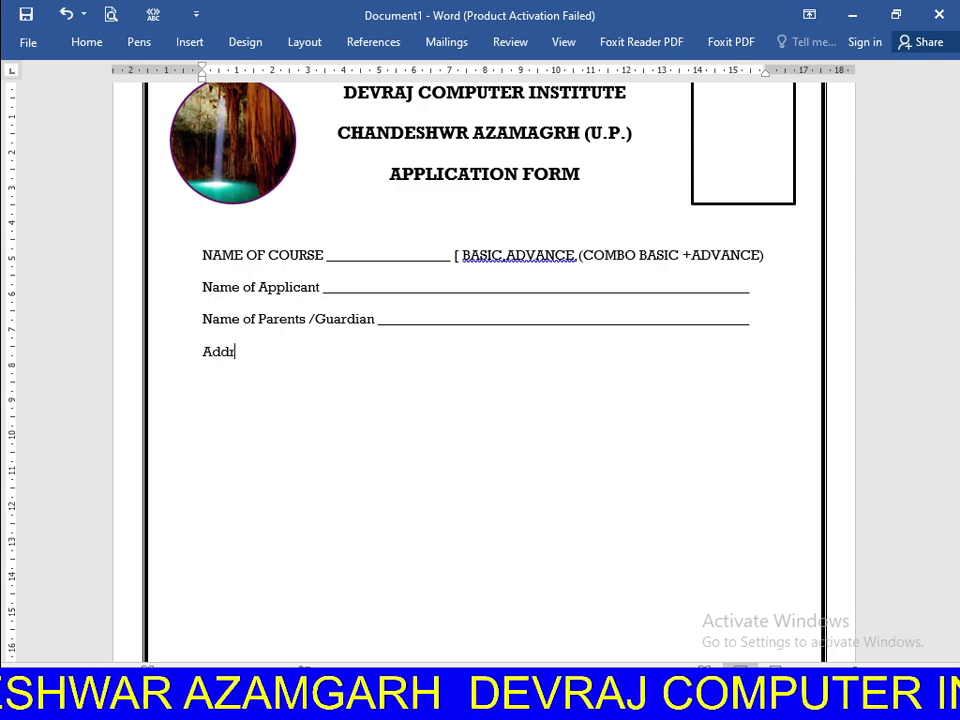
type("ess")
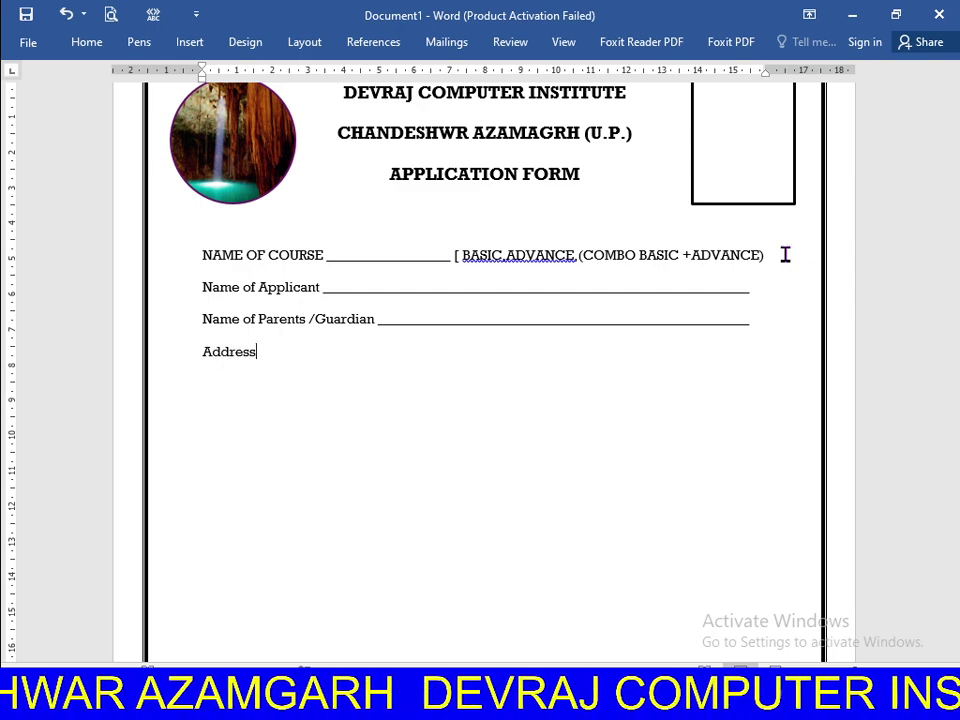
type("______________________________________________")
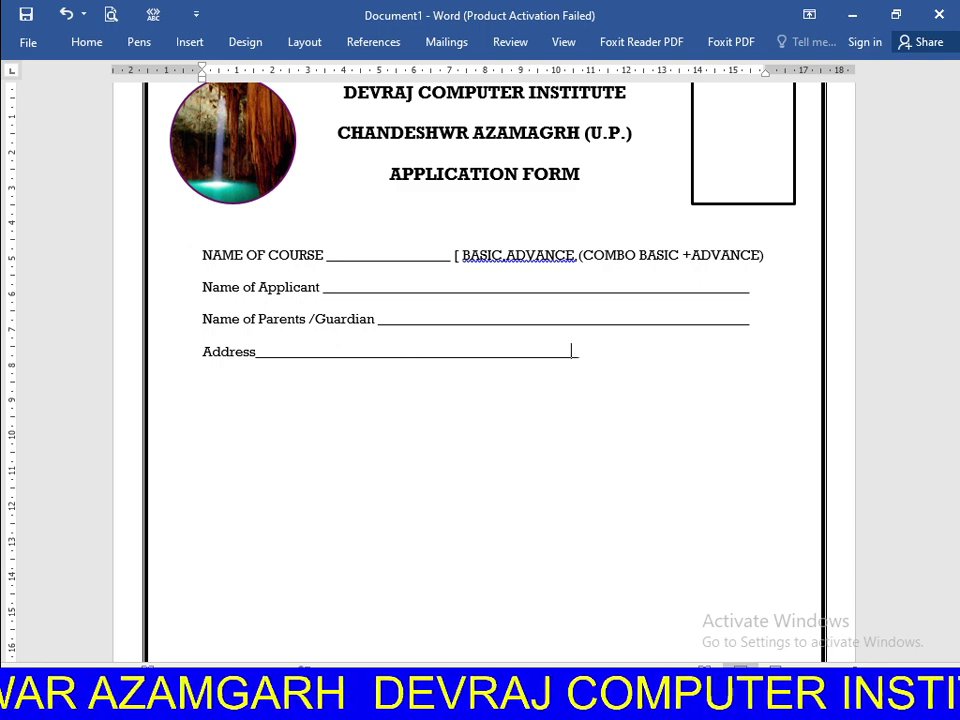
type("_________________________")
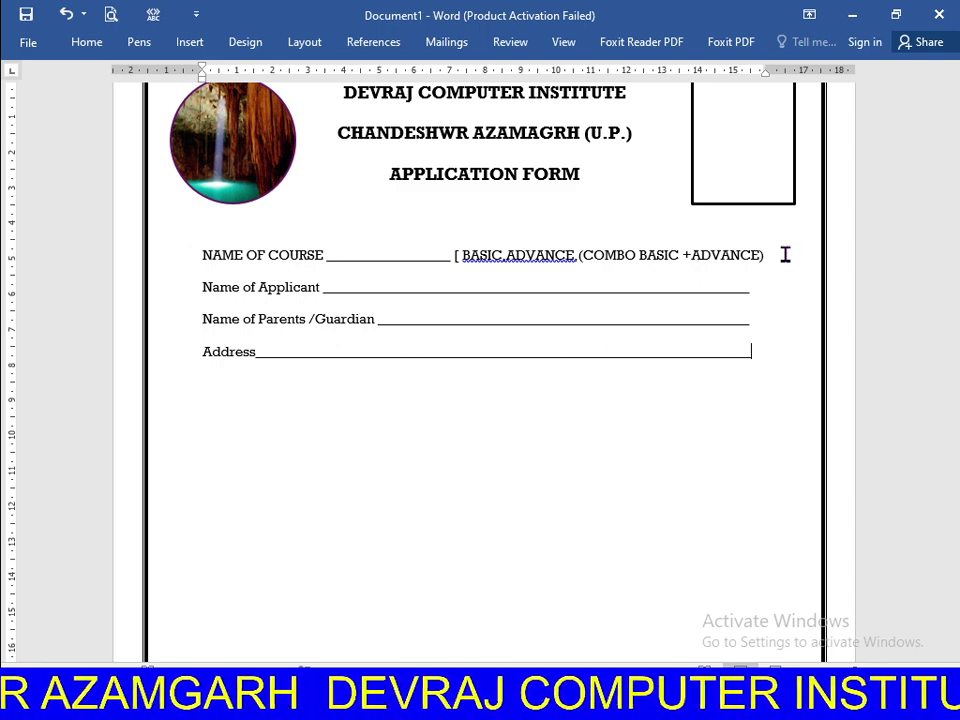
key("Return")
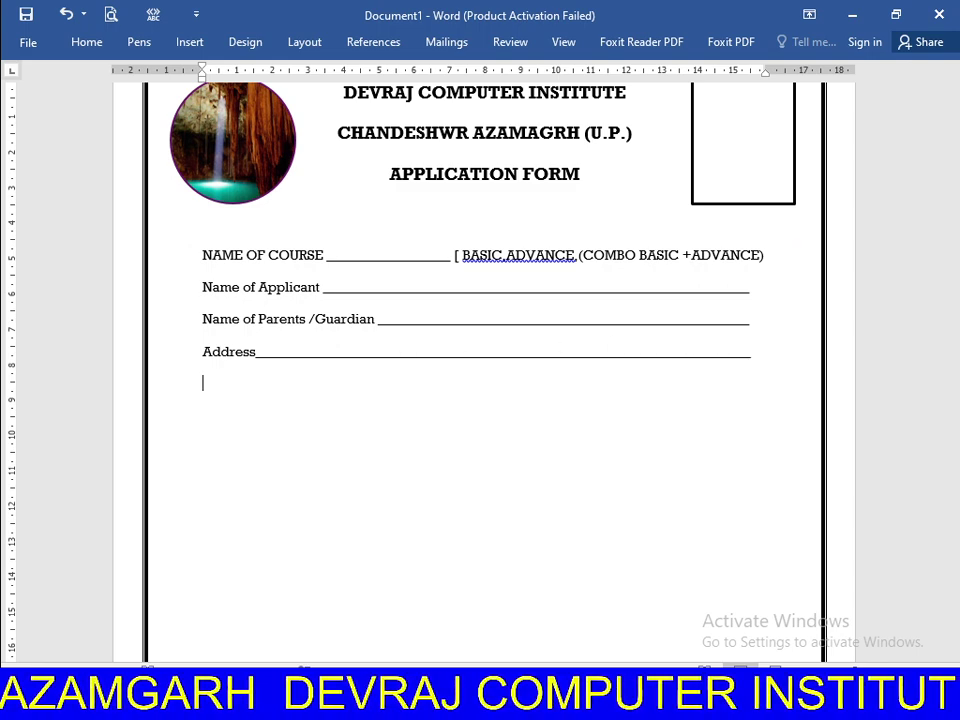
type("_______")
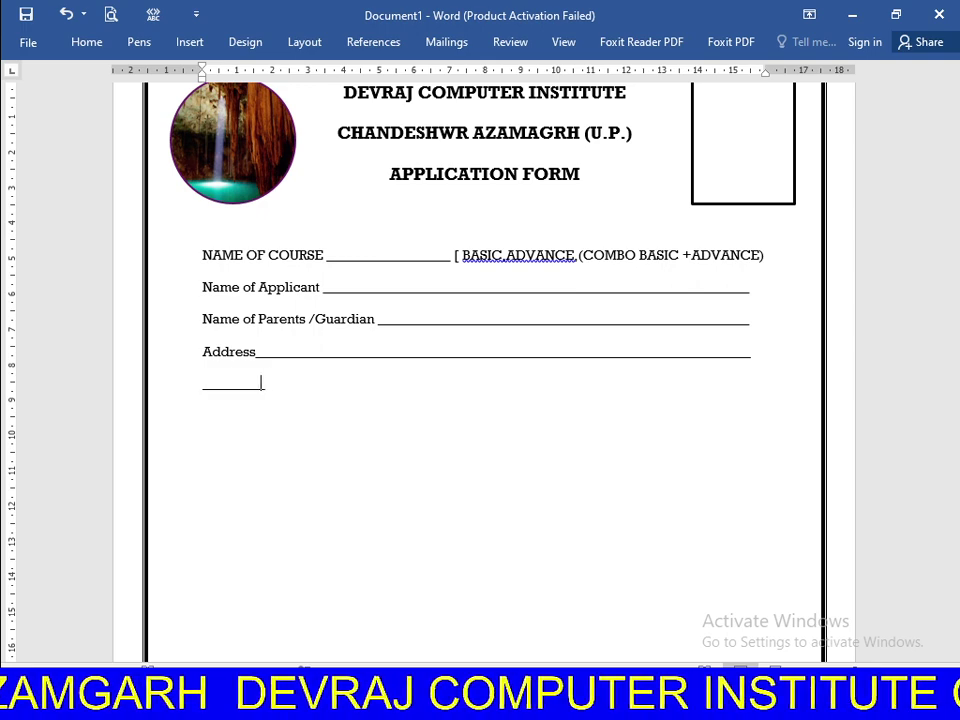
type("______________________________________________________")
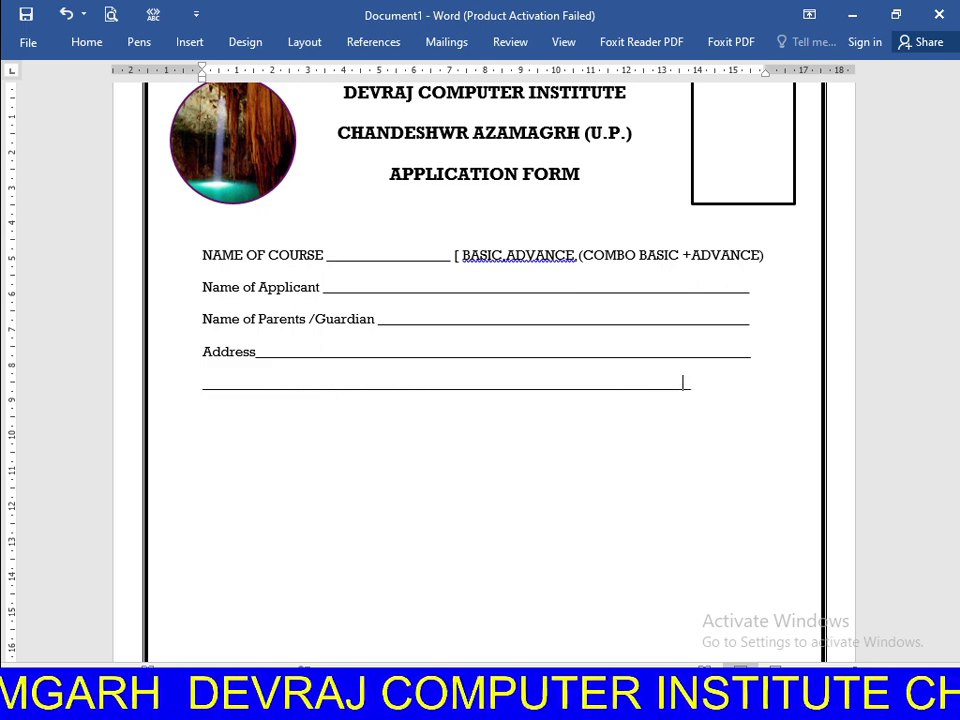
type("__")
key("Return")
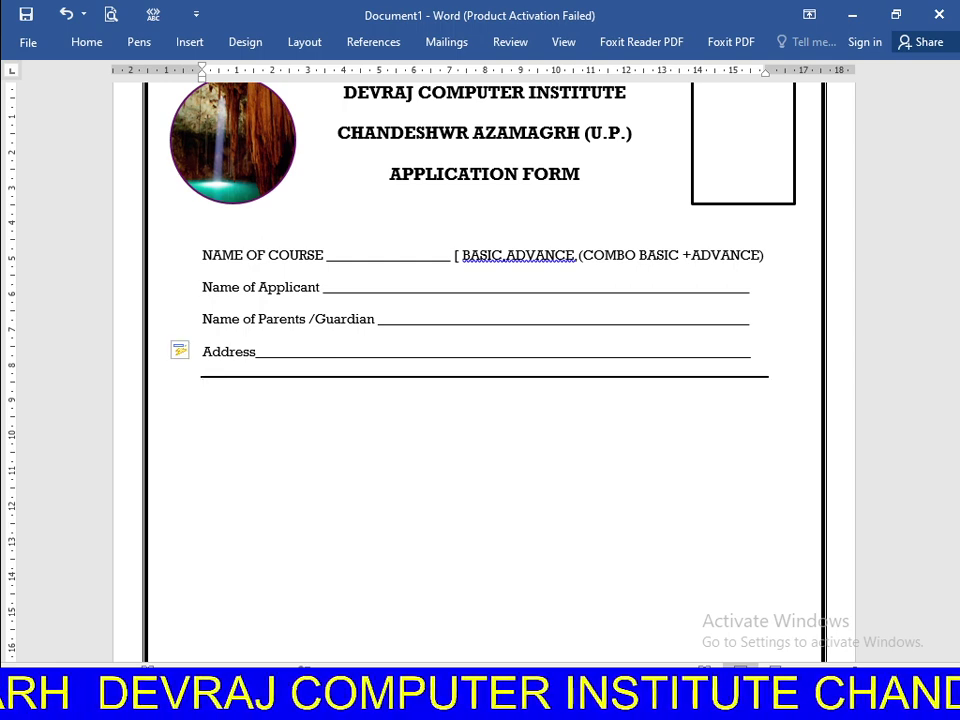
key("ctrl+z")
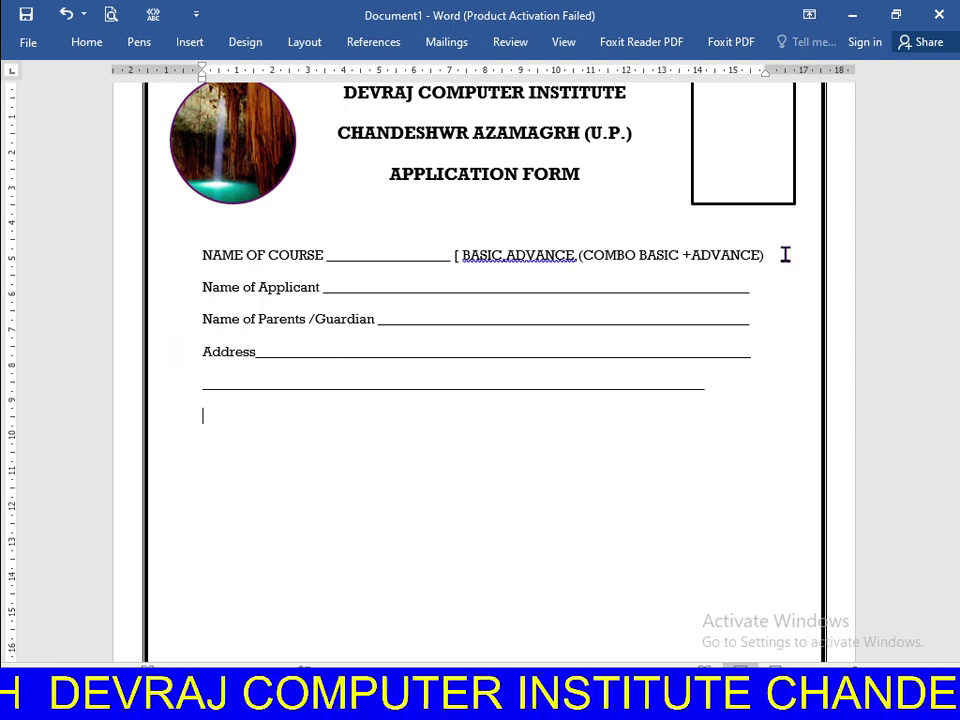
type("Date ")
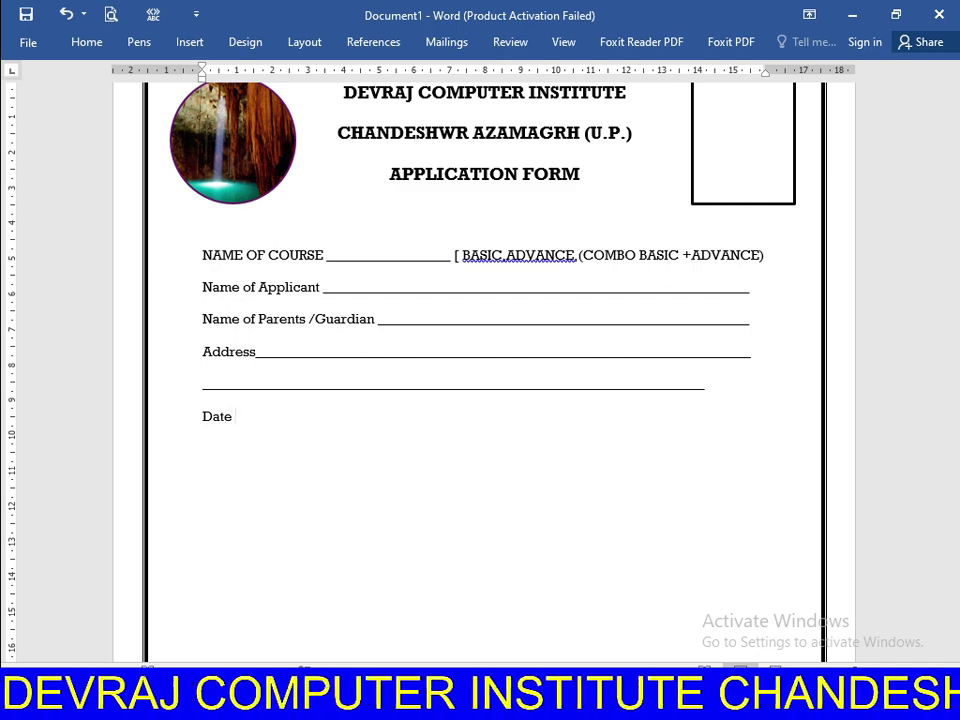
type("of")
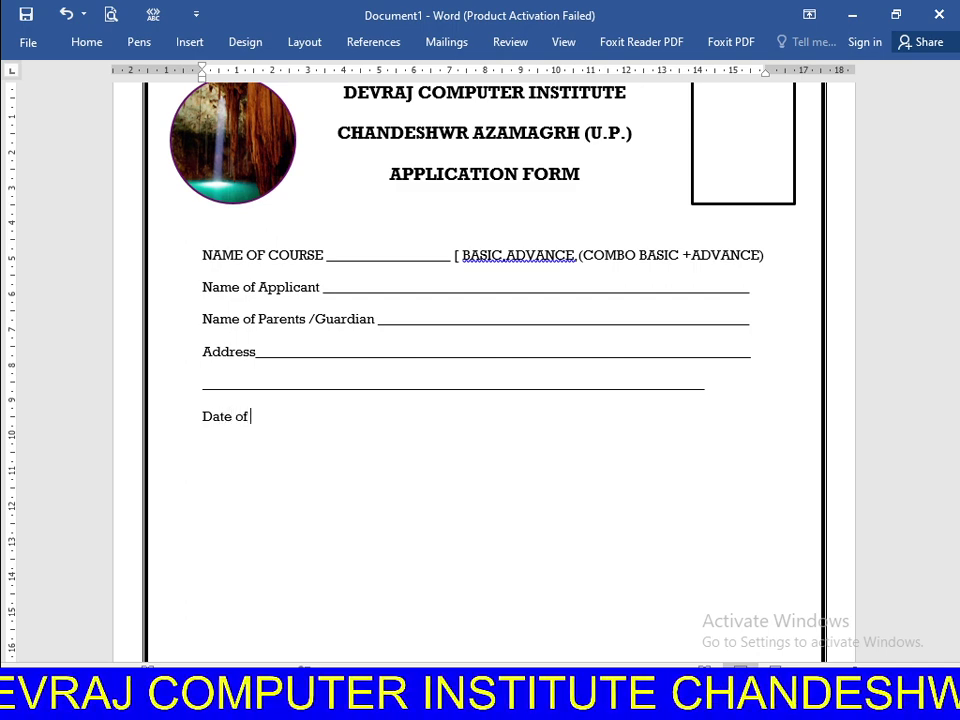
type(" Birth")
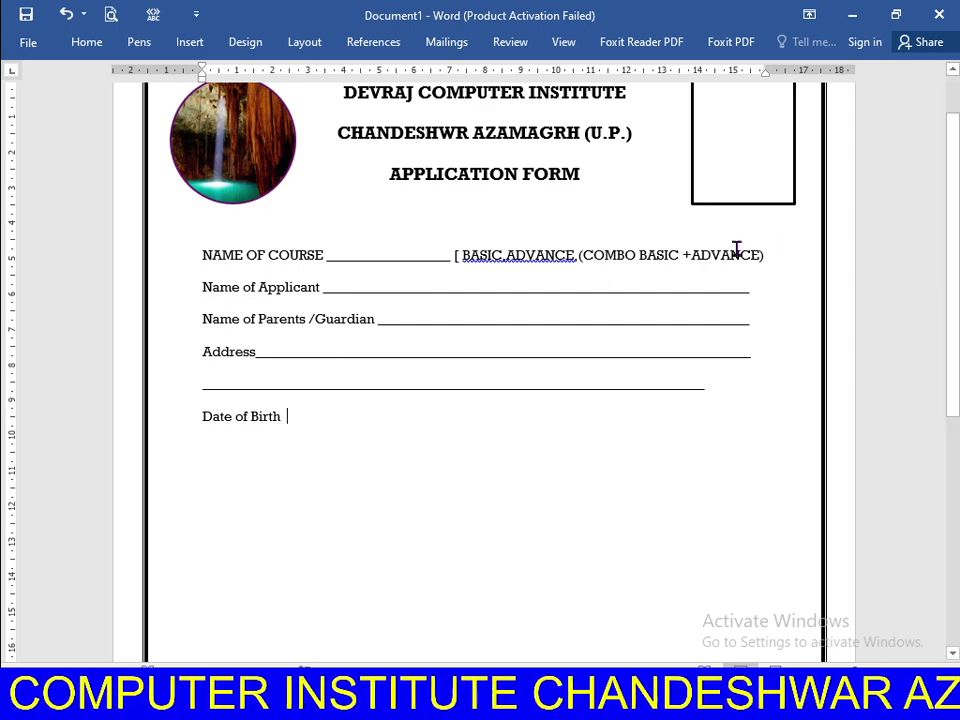
- Expand the Home ribbon to show the full set of formatting commands
left_click(87, 43)
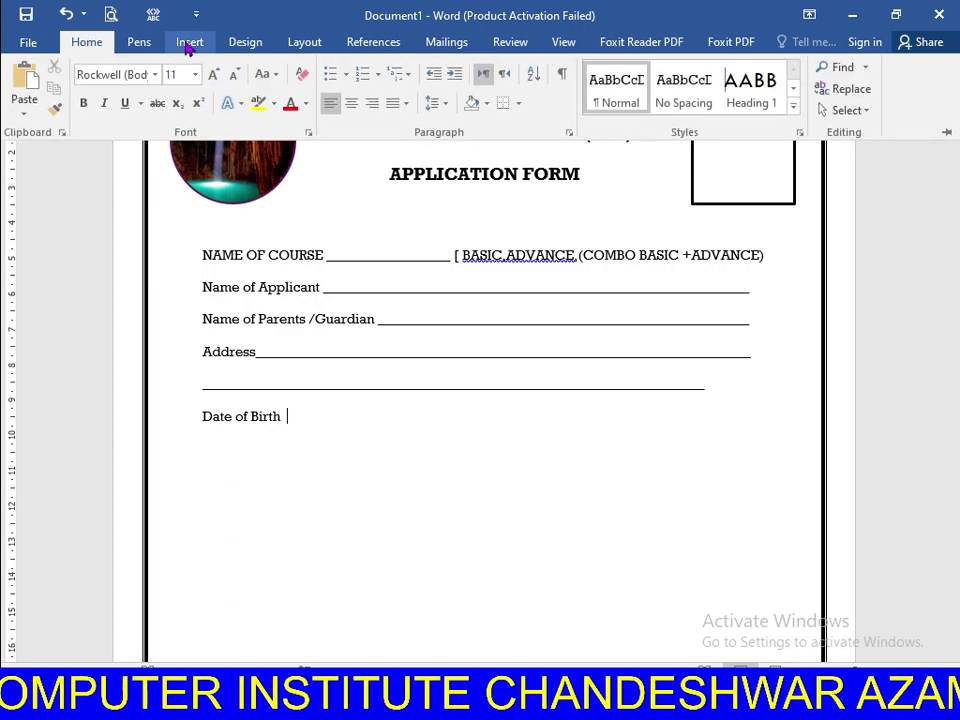
- Insert a 6x1 table, shrink it to small boxes, and place it beside 'Date of Birth'
left_click(189, 43)
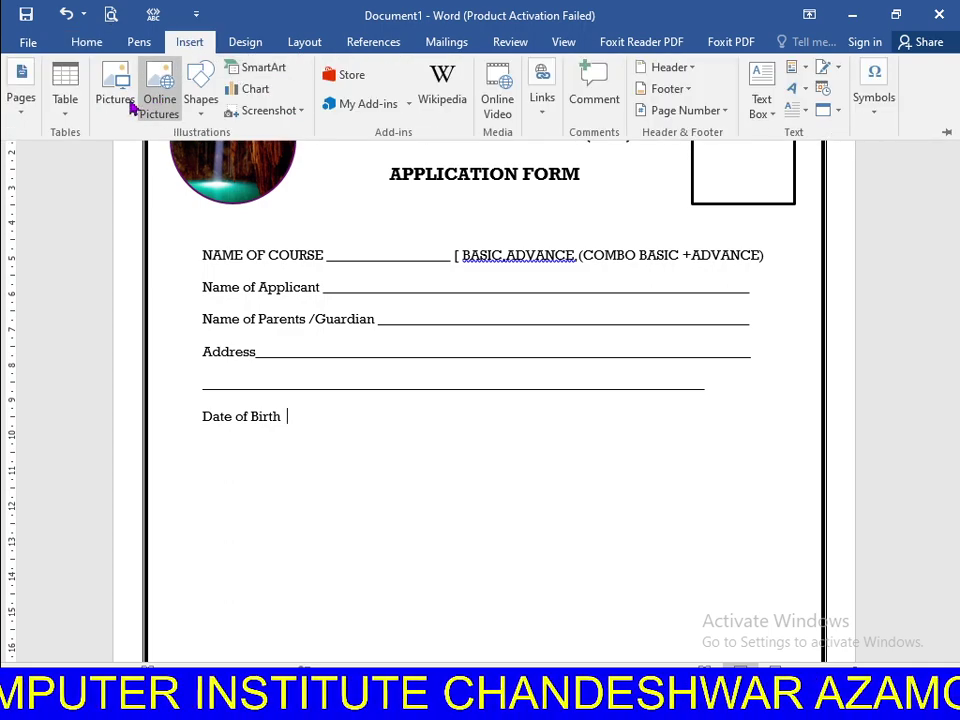
left_click(69, 104)
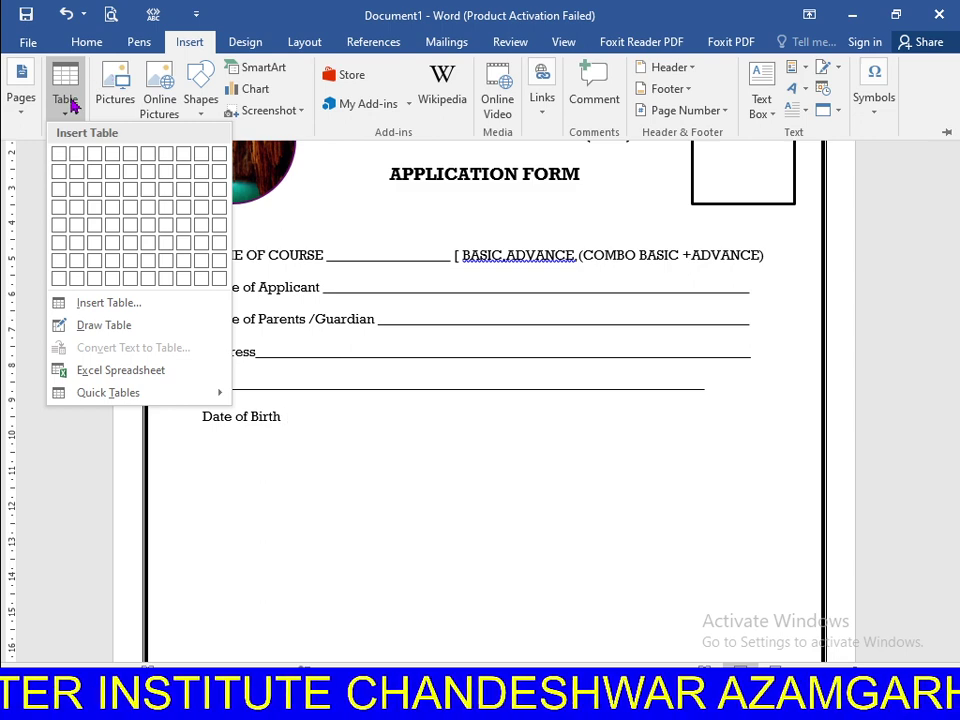
left_click(69, 103)
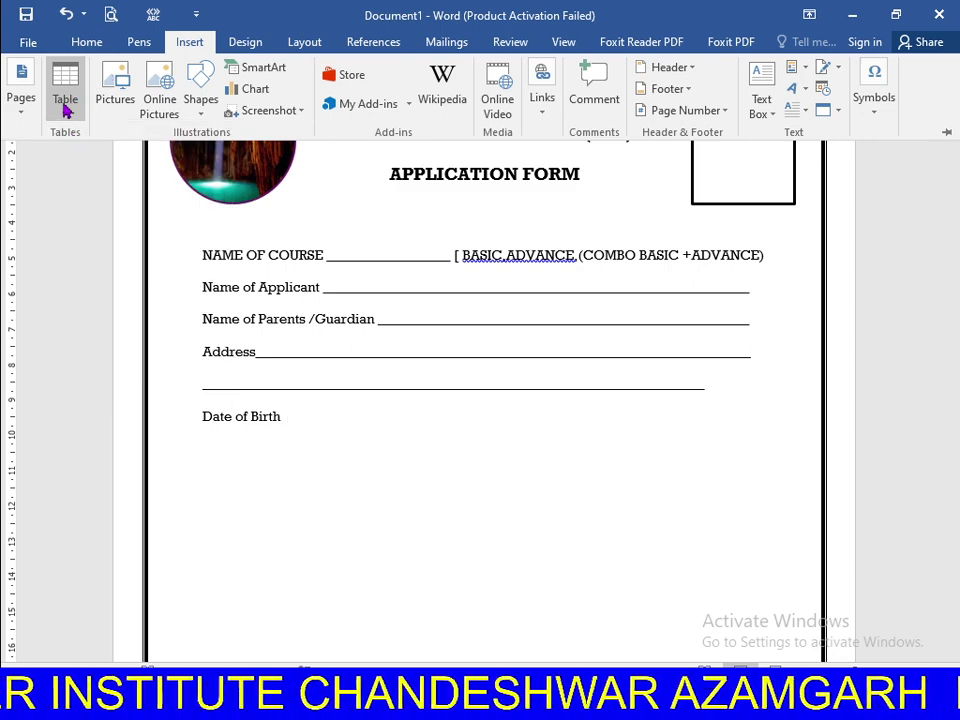
left_click(65, 106)
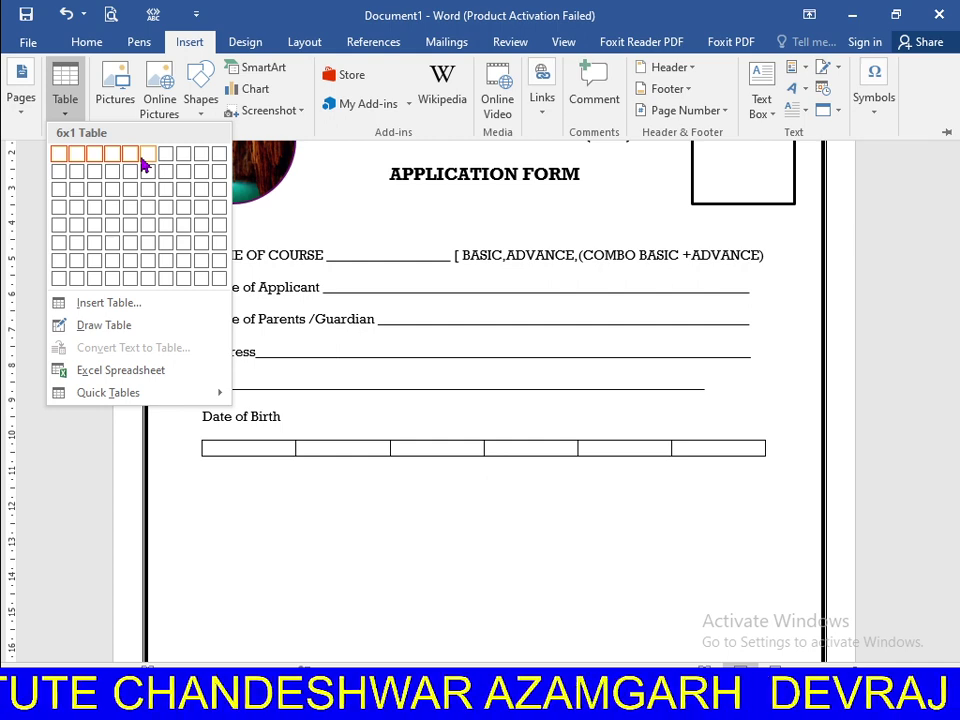
left_click(150, 156)
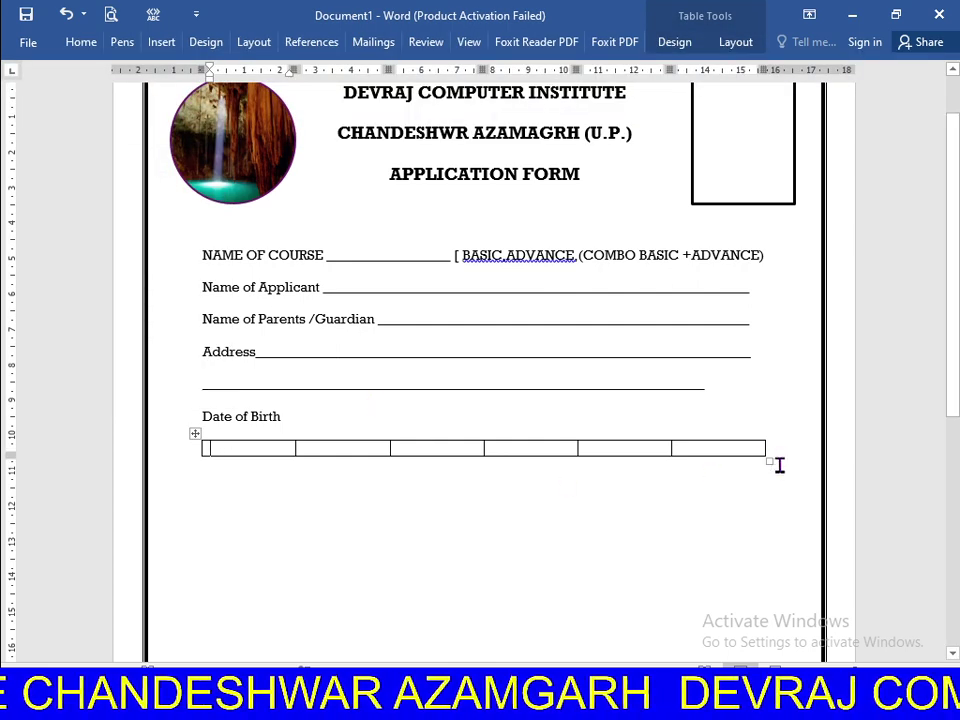
left_click_drag(770, 462, 328, 462)
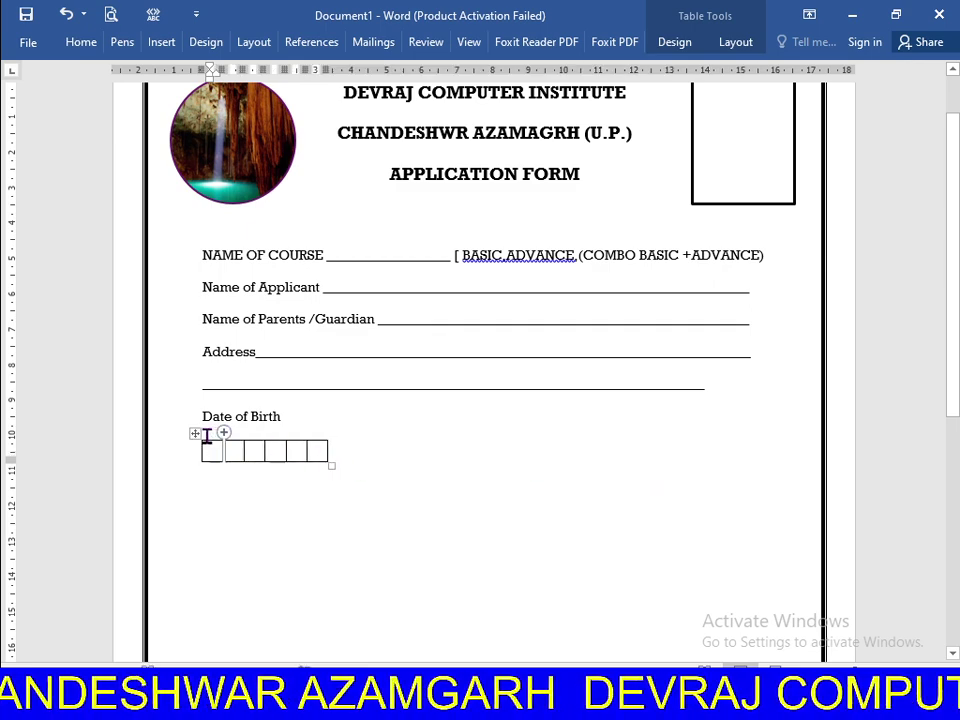
left_click_drag(196, 436, 292, 400)
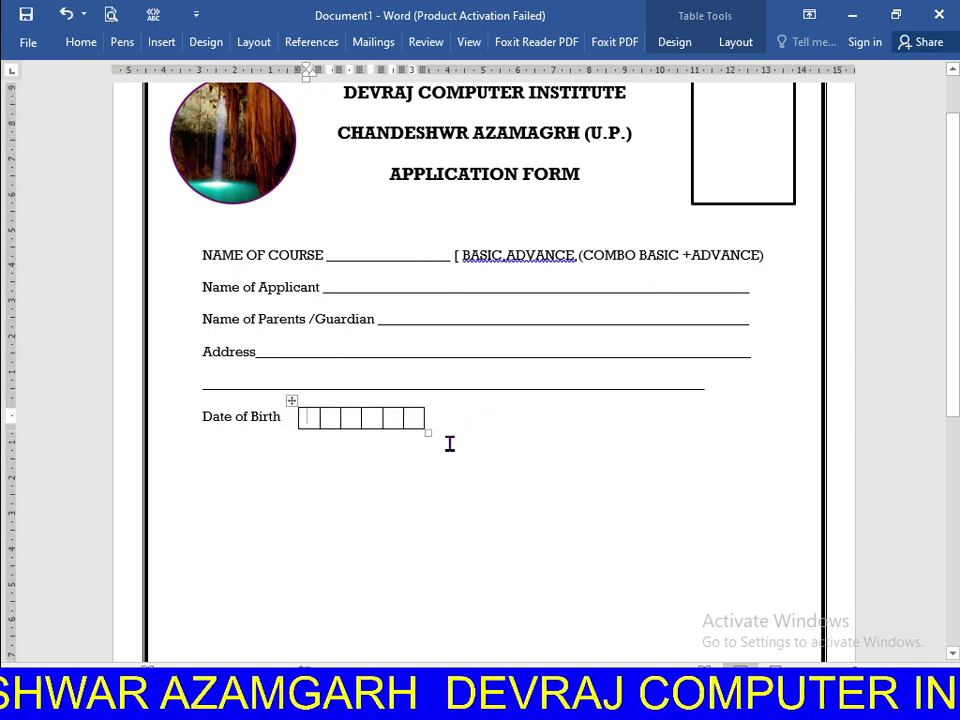
left_click(478, 420)
key("Return")
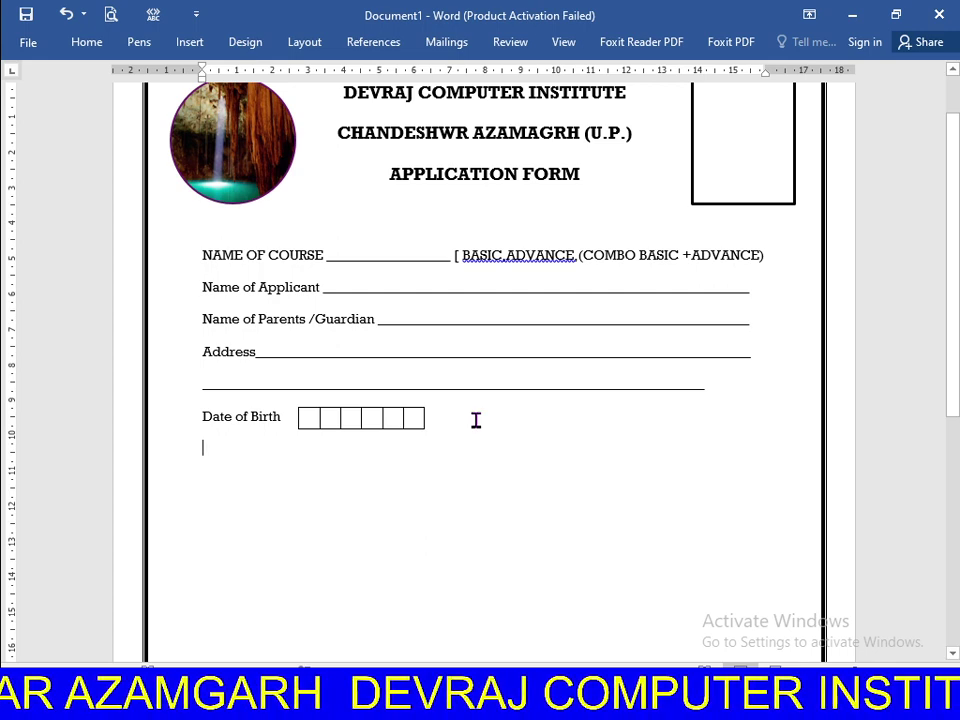
- Type 'Religion' followed by an underscore blank, then start a new line
type("R")
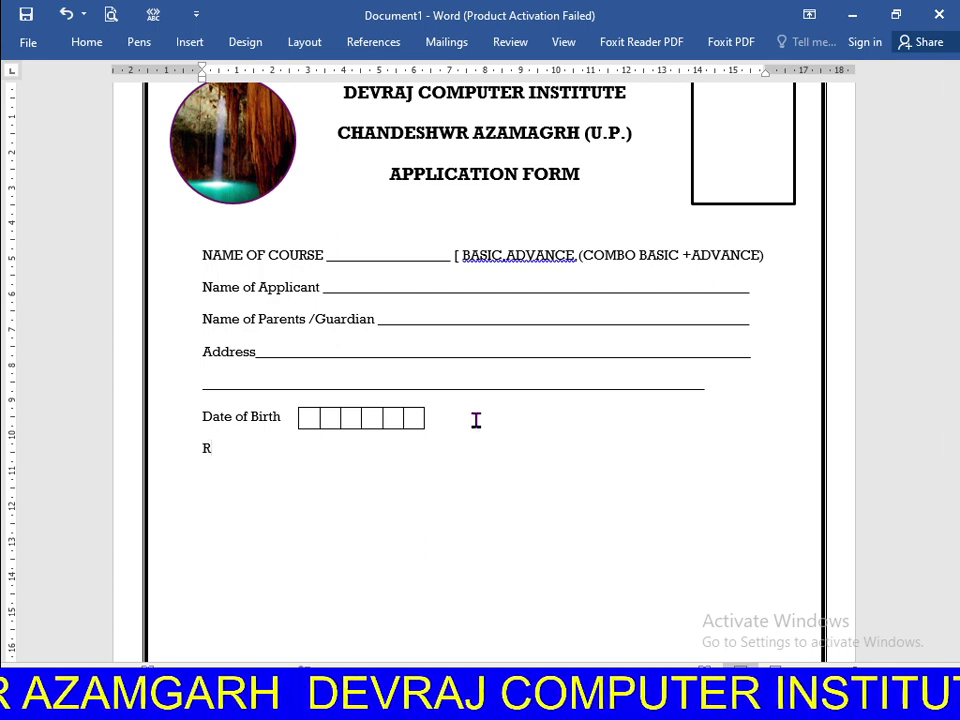
type("eli")
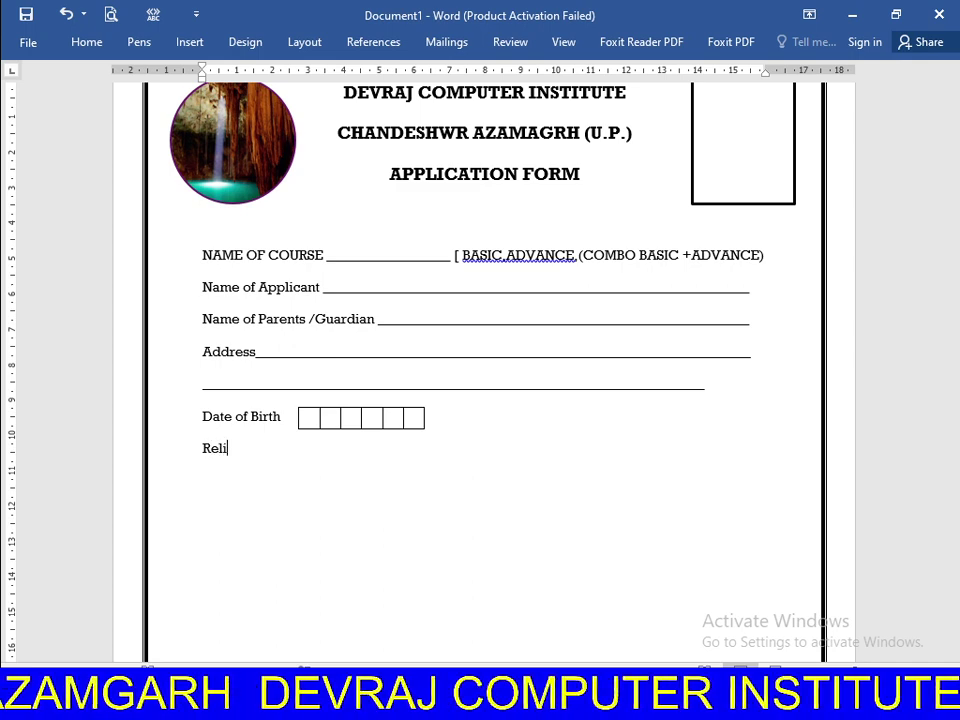
type("gion ")
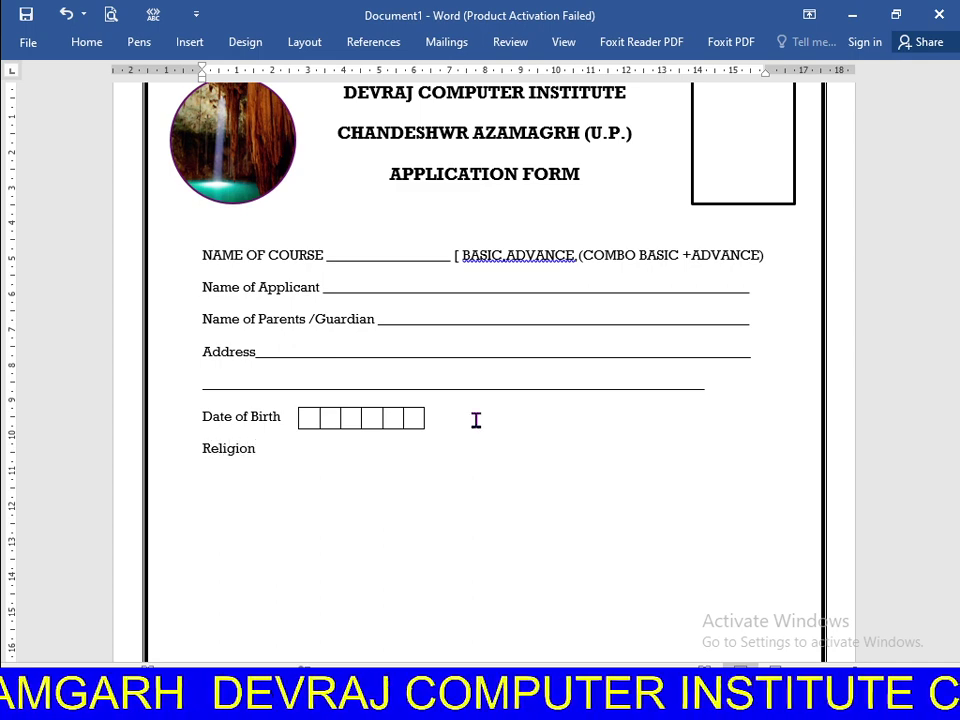
type("____________________")
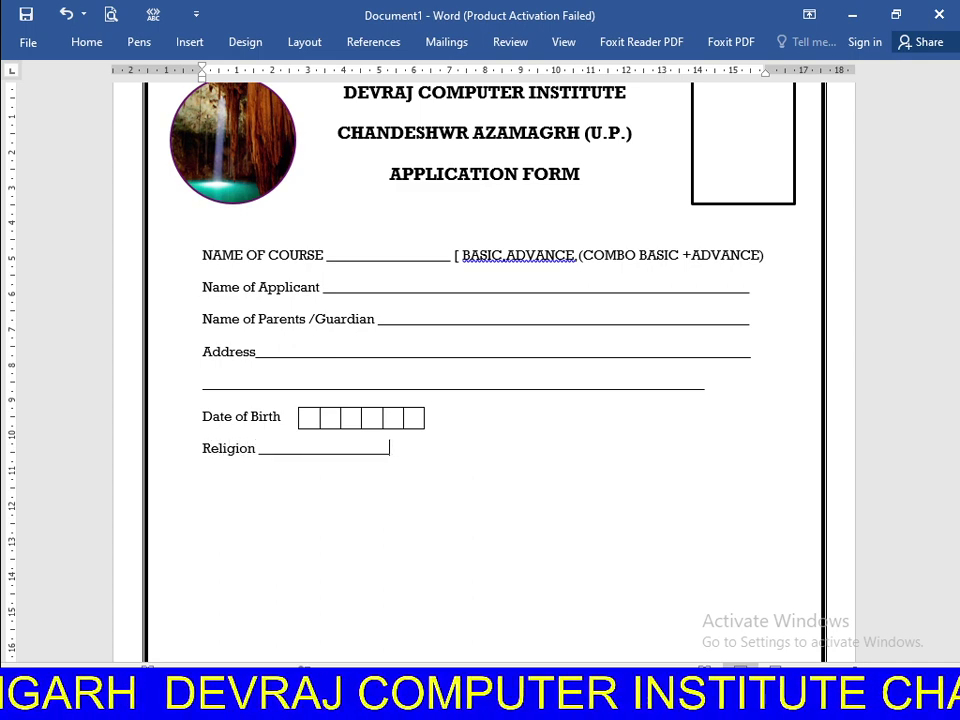
type("______")
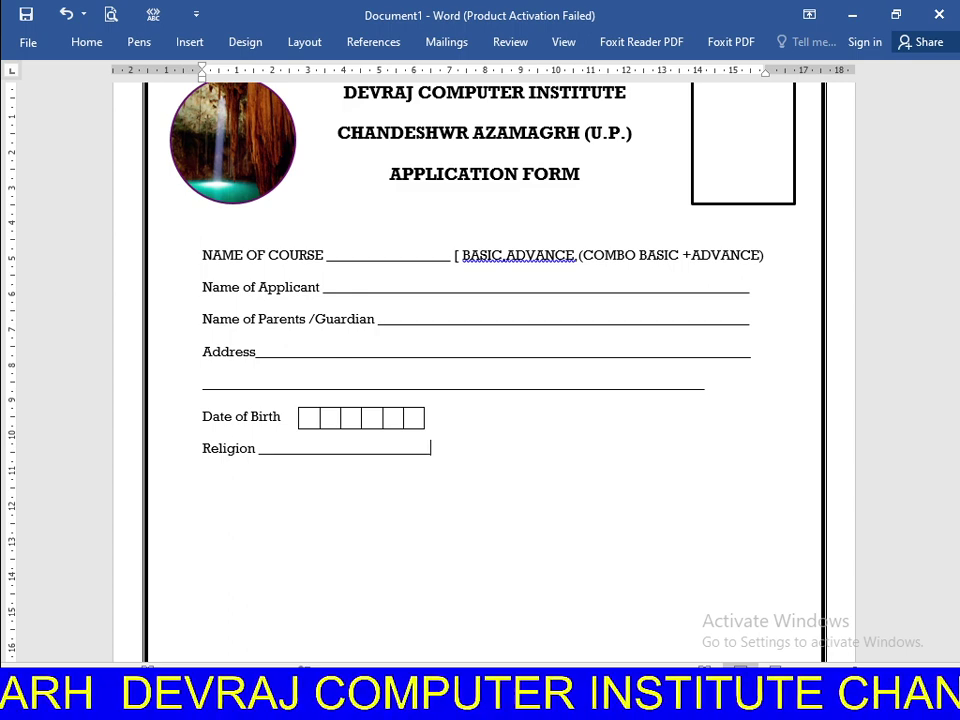
key("Return")
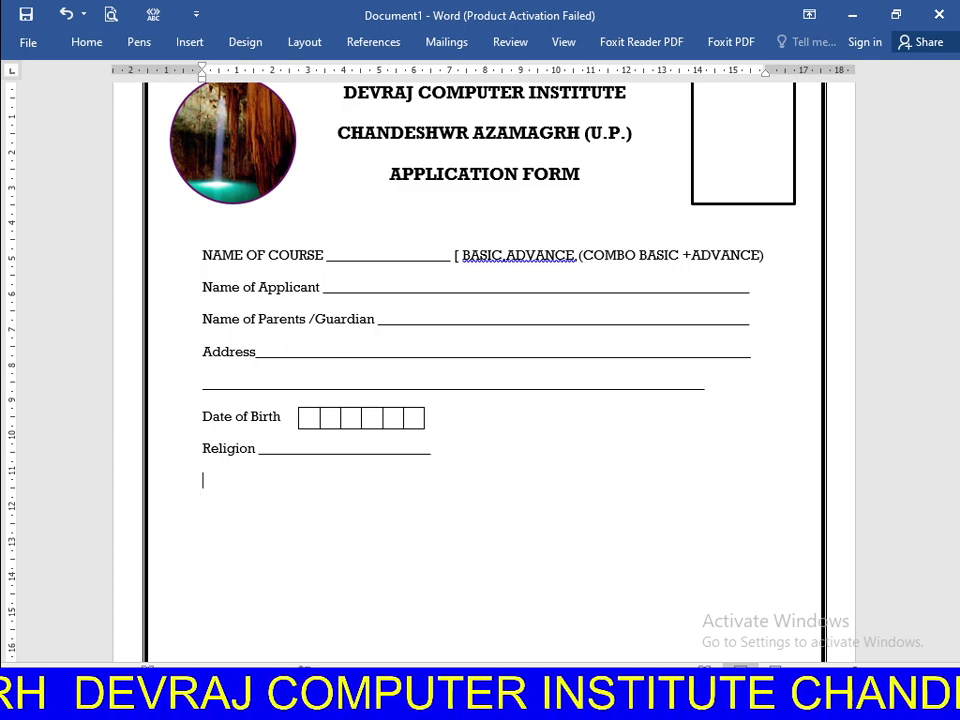
- Type 'Cast :-' with the options GEN, OBC, ST, SC and EWS spaced across the line
type("C")
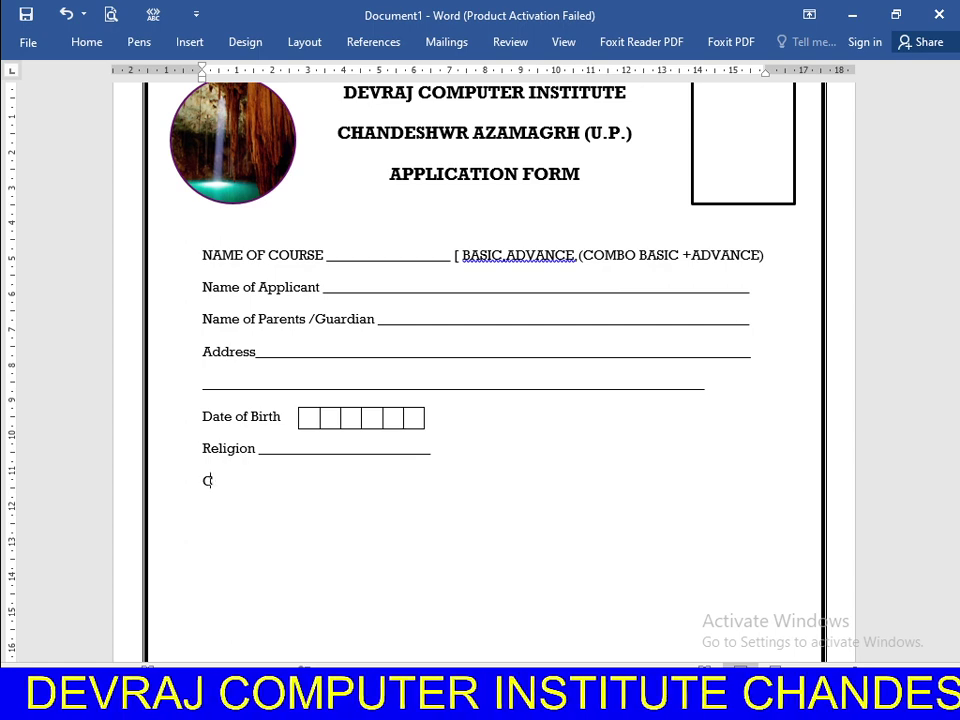
type("ast")
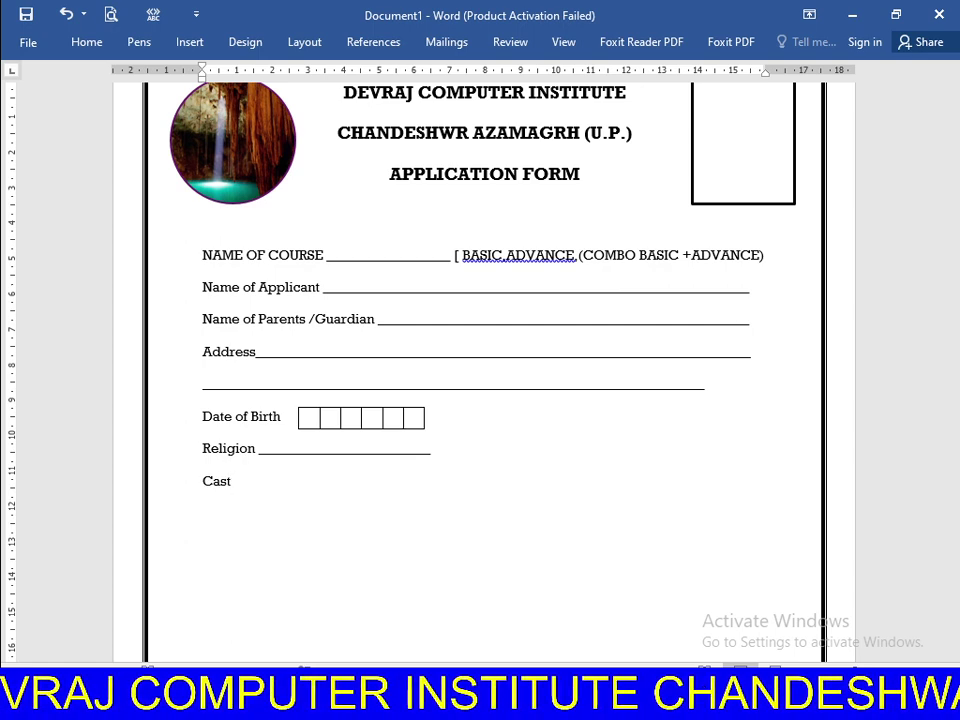
type(" :- ")
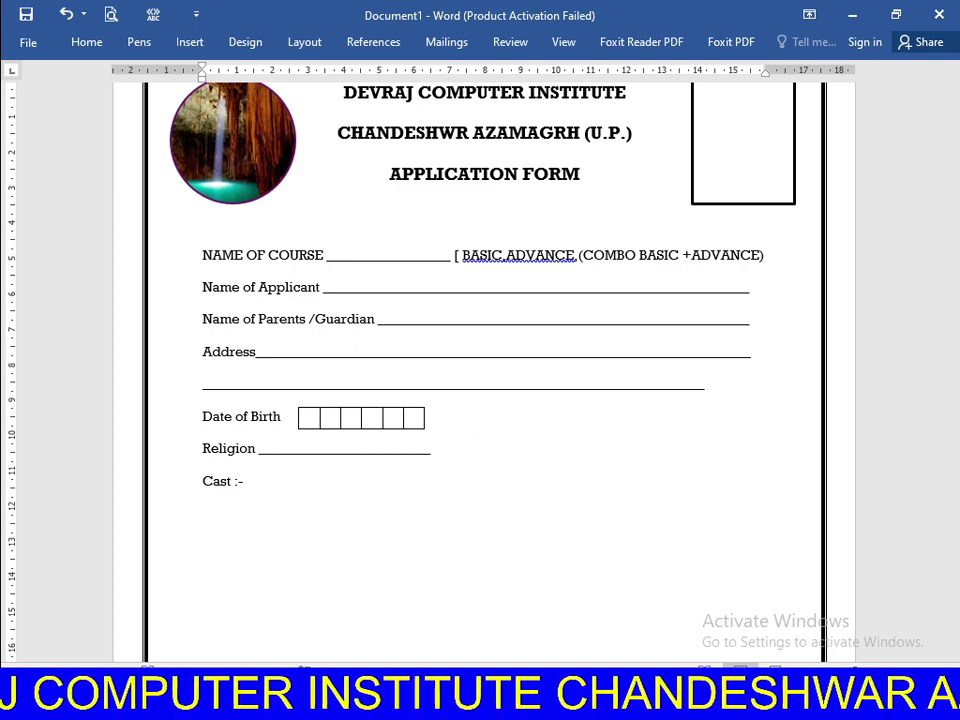
type("Ge")
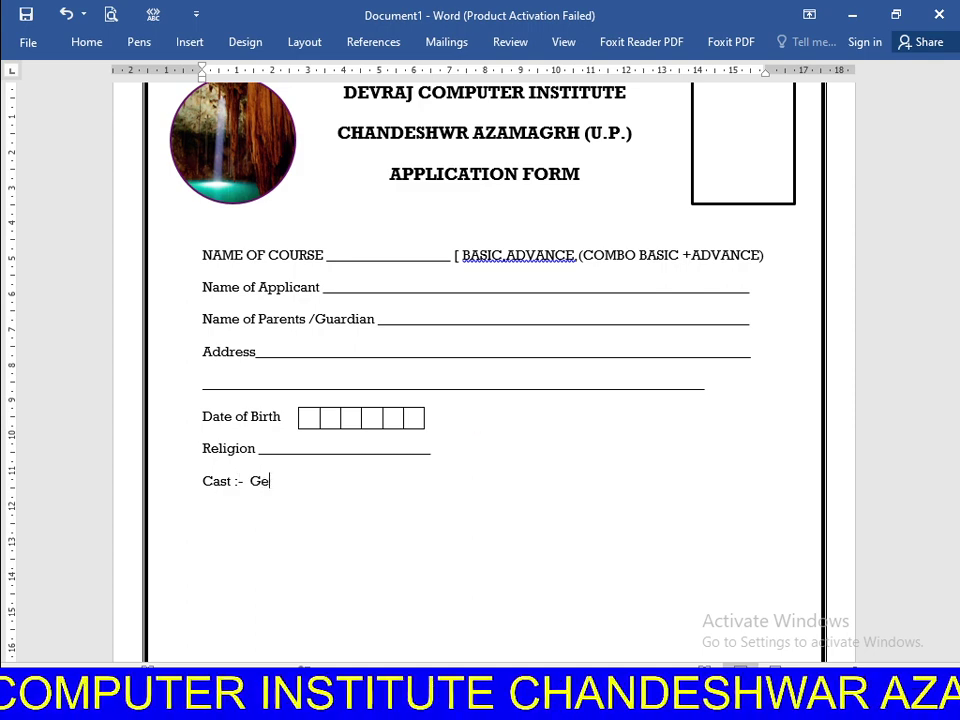
type("n")
key("BackSpace")
key("BackSpace")
key("BackSpace")
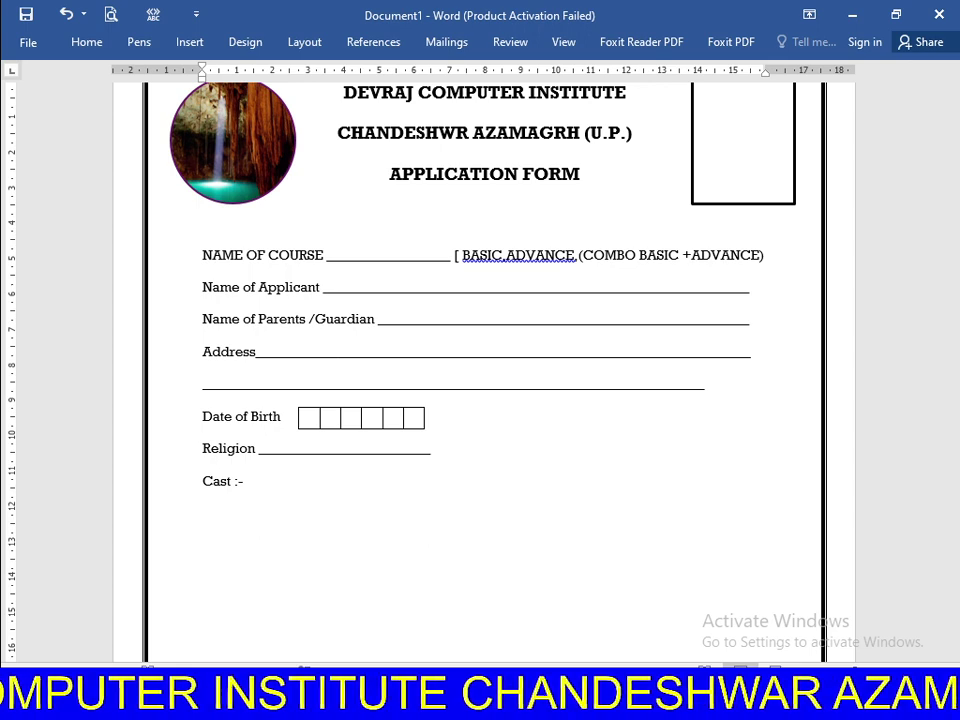
type("gEN")
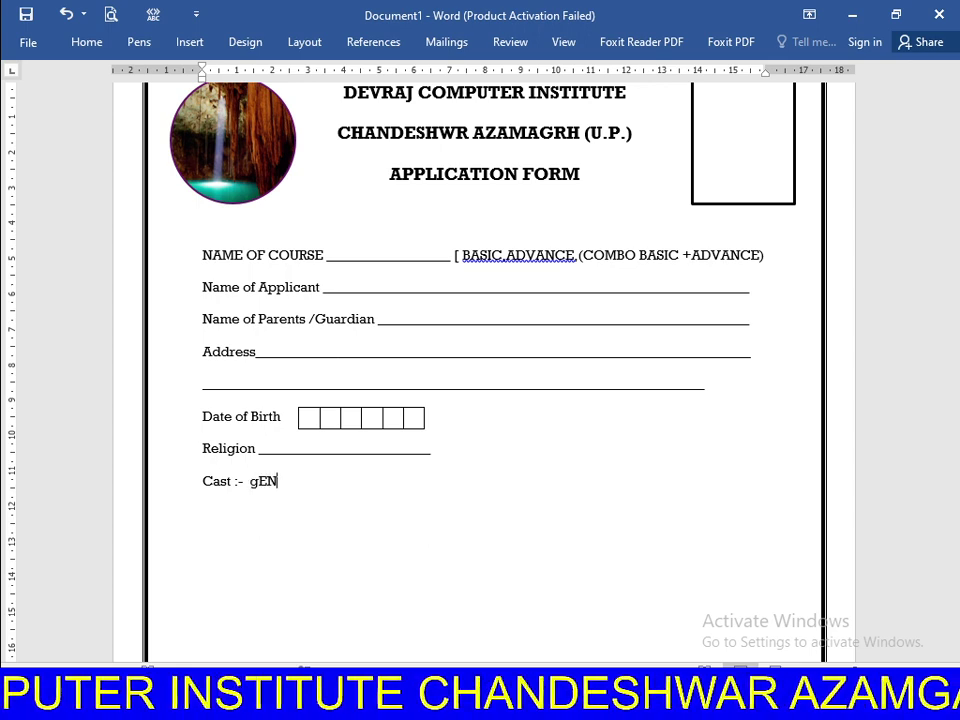
key("BackSpace")
key("BackSpace")
key("BackSpace")
type("GE")
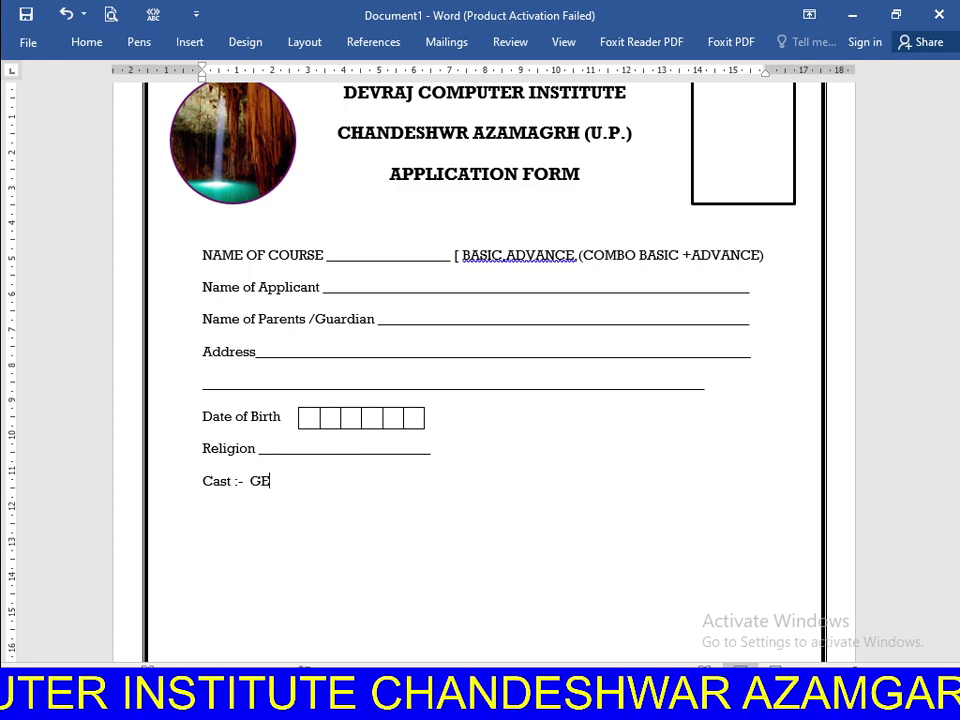
type("N")
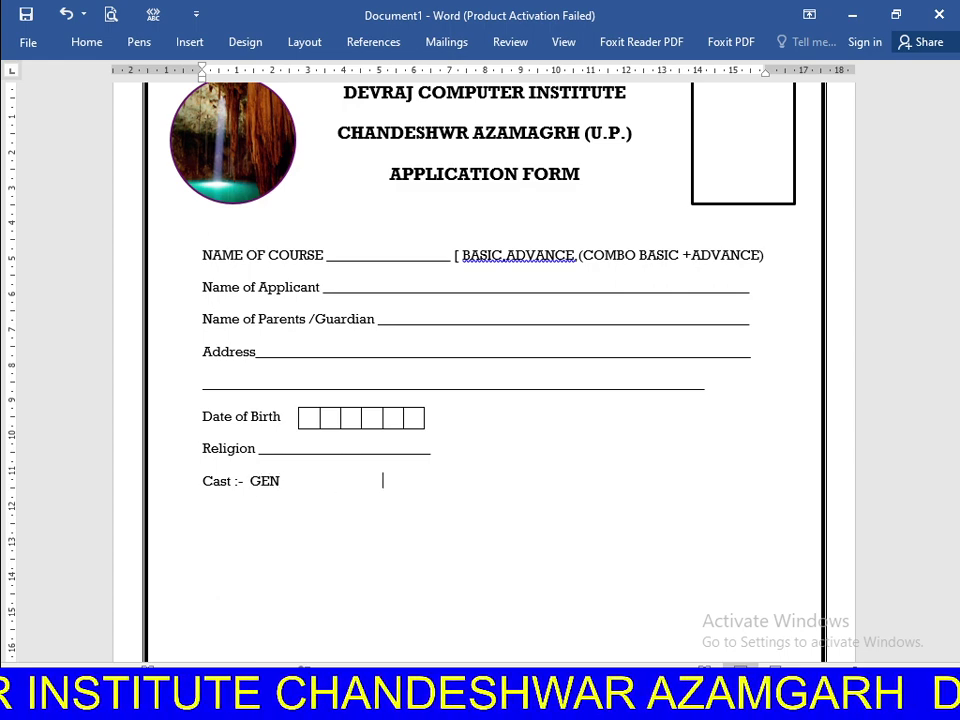
type("OB")
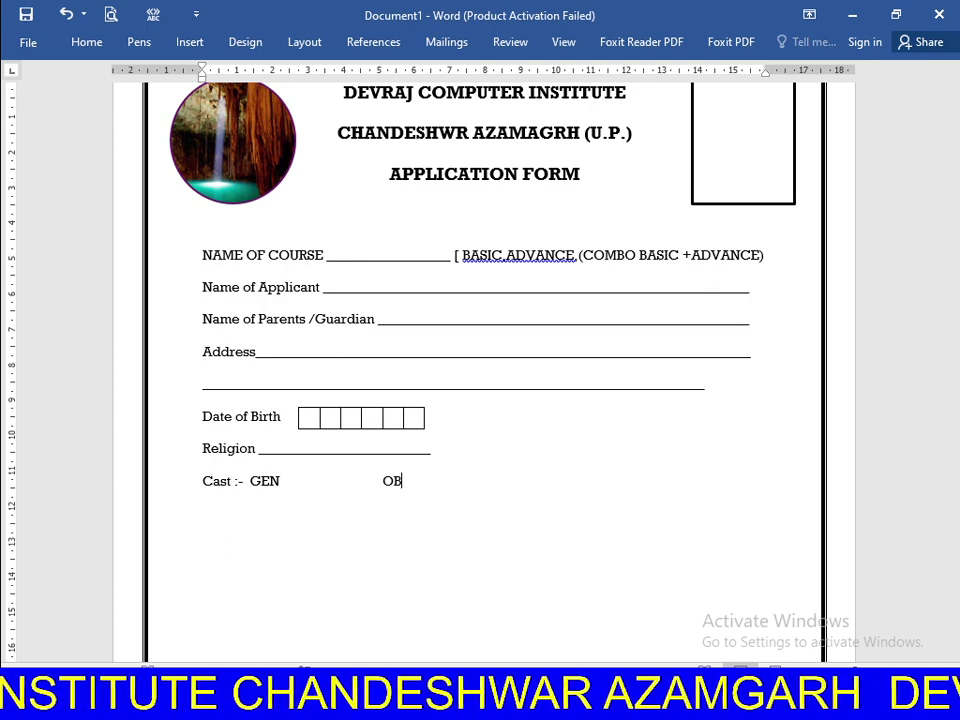
type("C                         ")
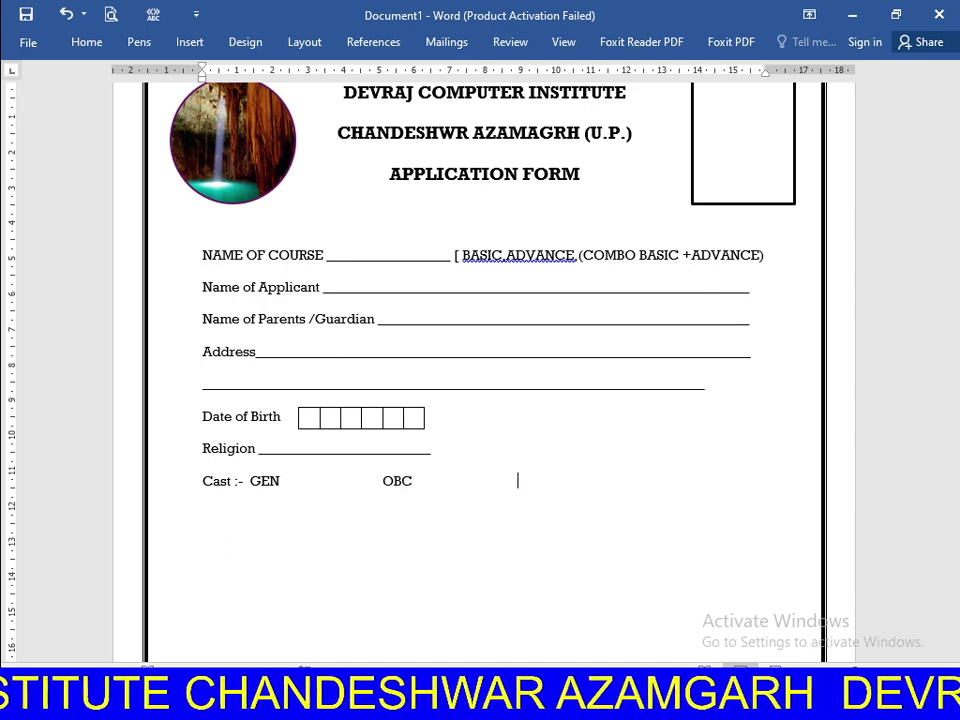
type("ST")
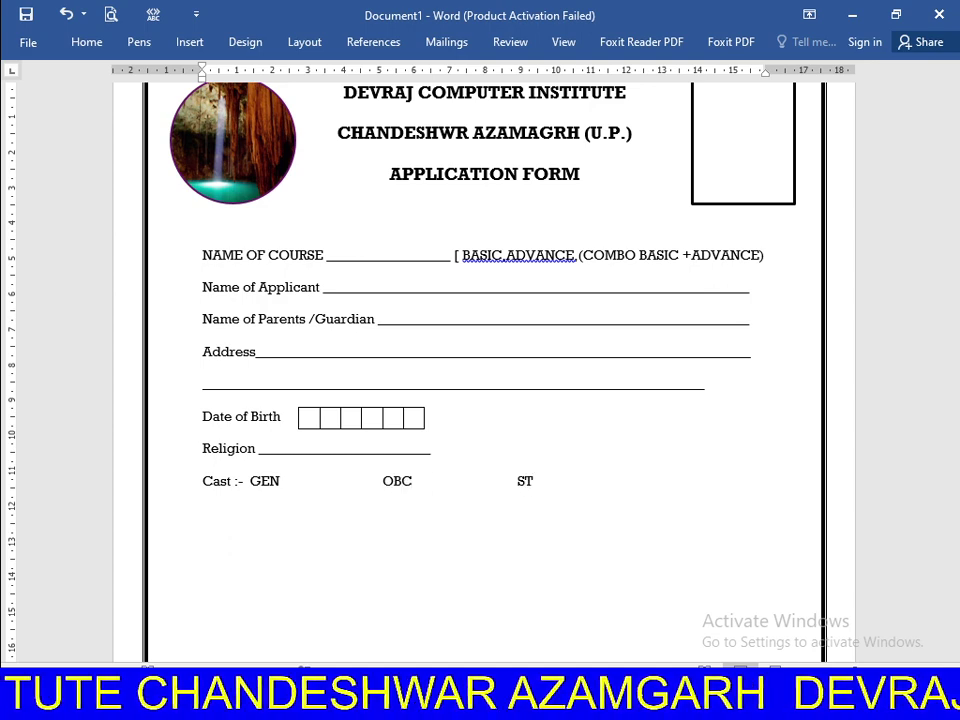
type("                 S")
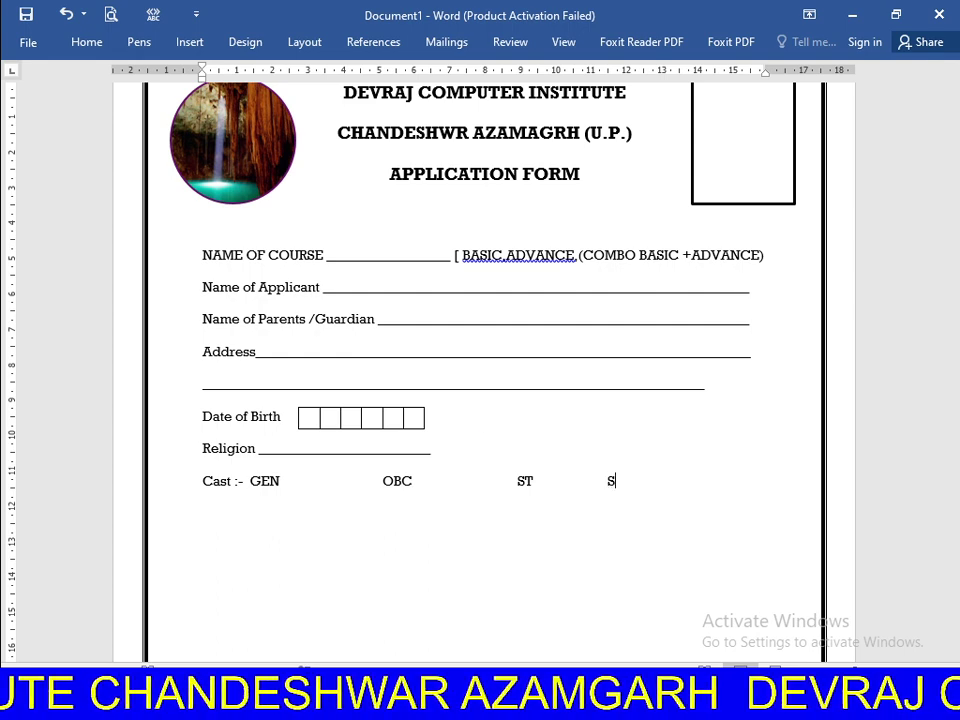
type("T")
key("BackSpace")
type("C")
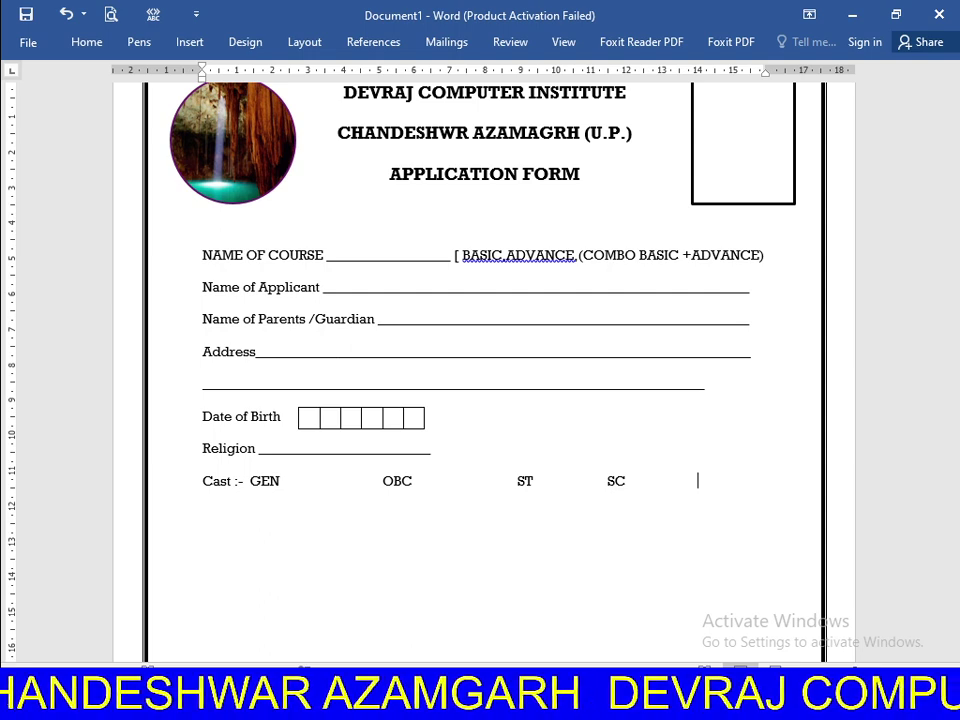
type("         EWS")
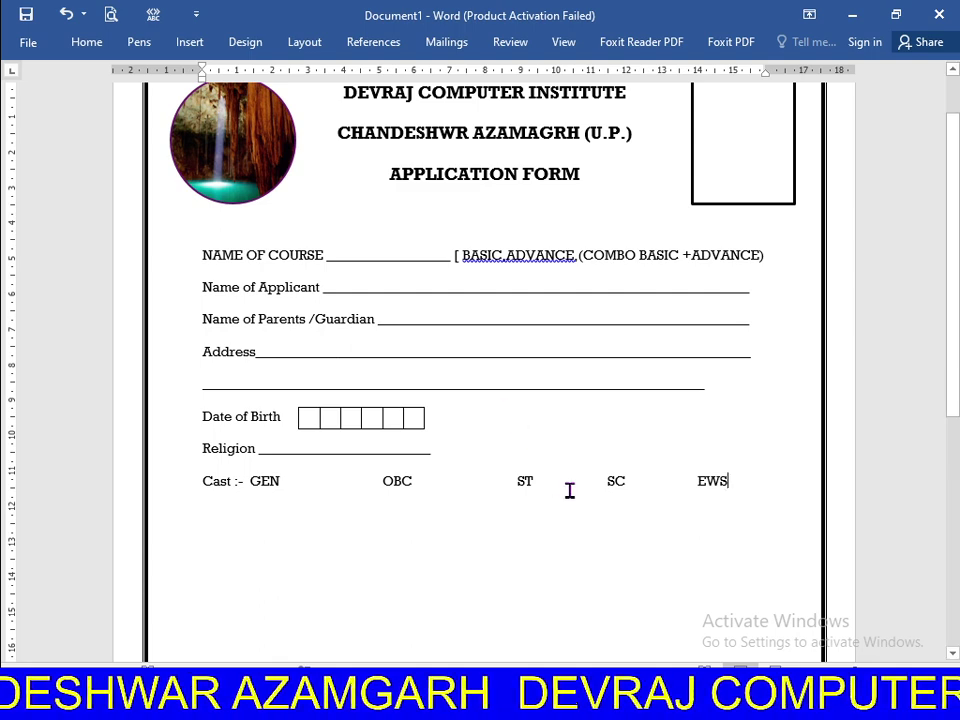
key("Return")
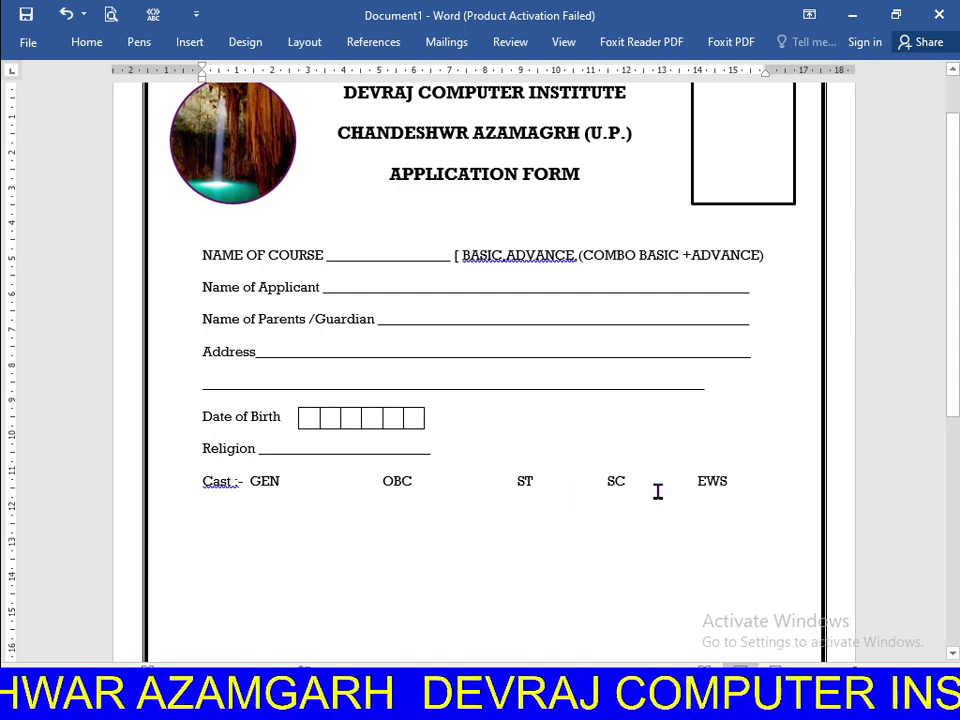
- Type the 'SEX :-' label followed by spaced-out MALE, FEMALE and OTHER options
type("s")
key("BackSpace")
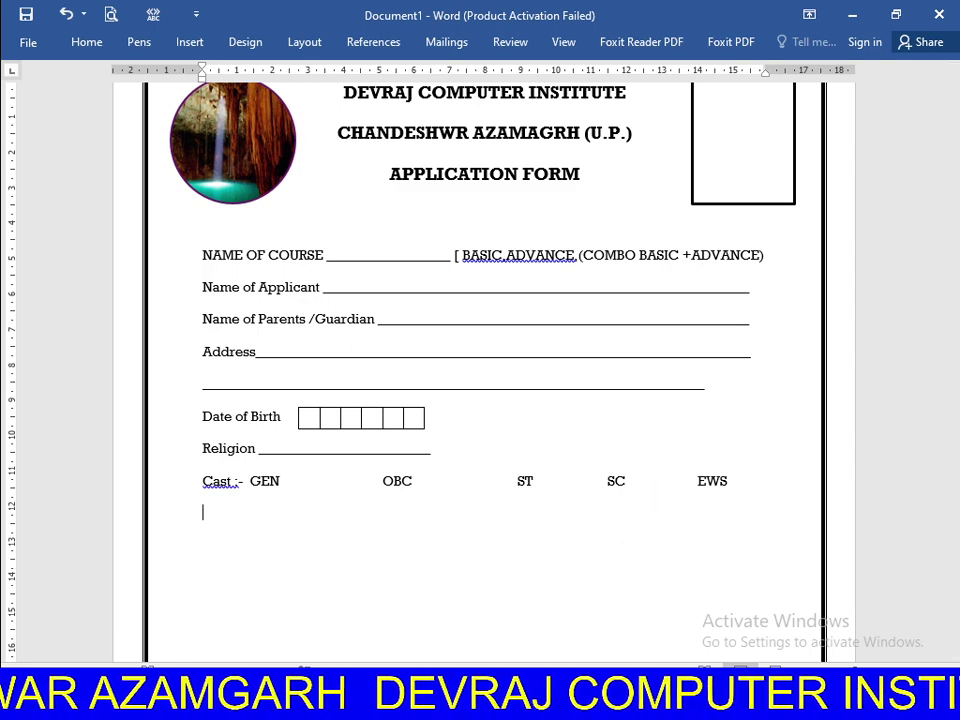
type("SEX")
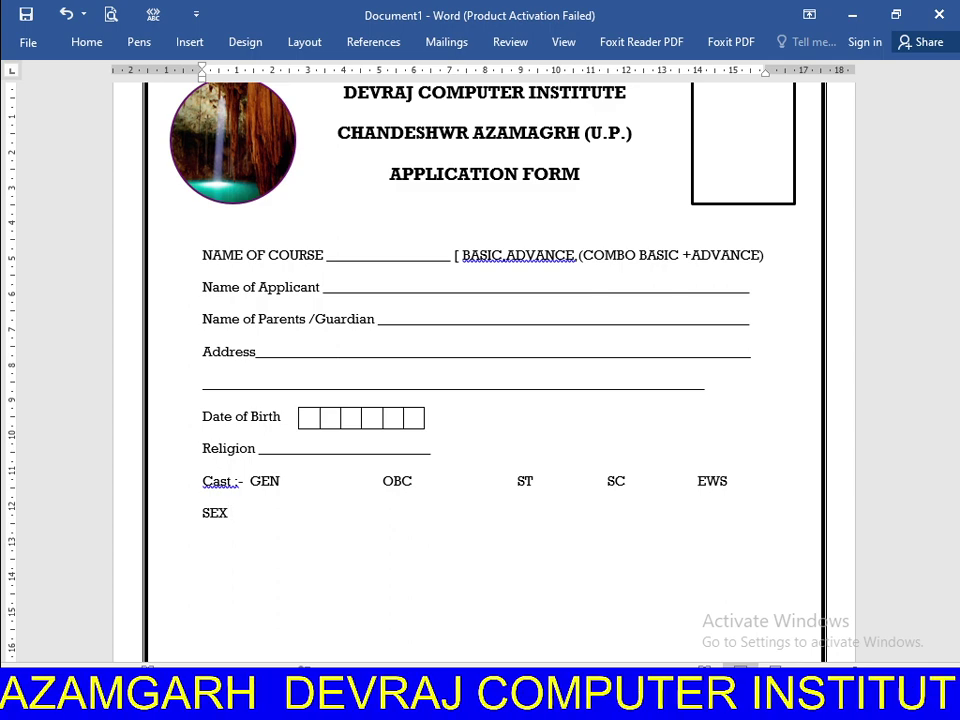
key("Tab")
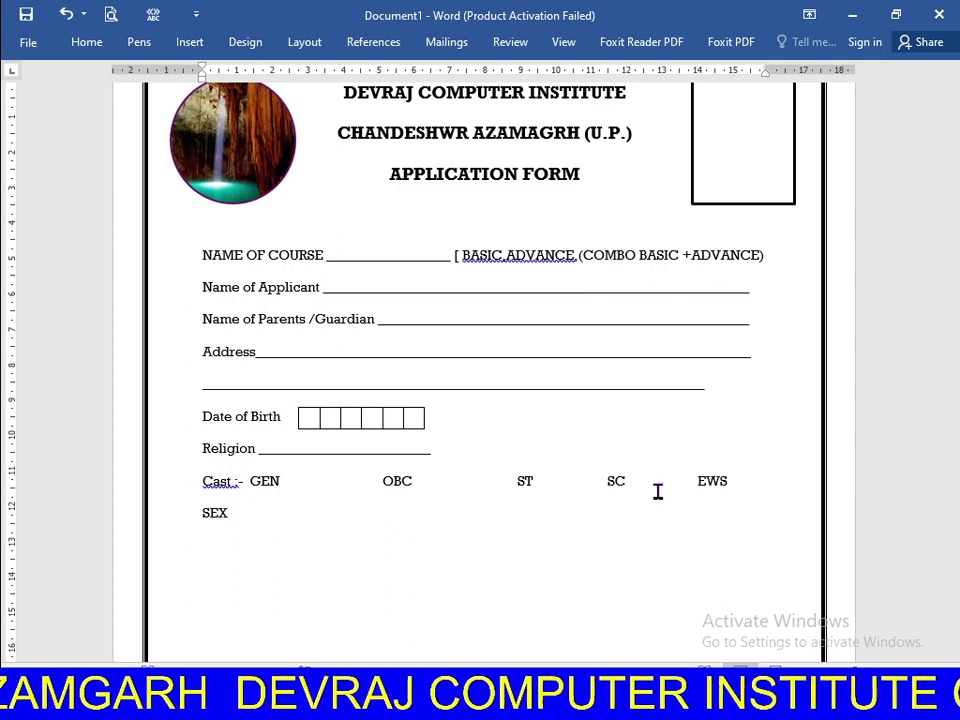
type(":-            ")
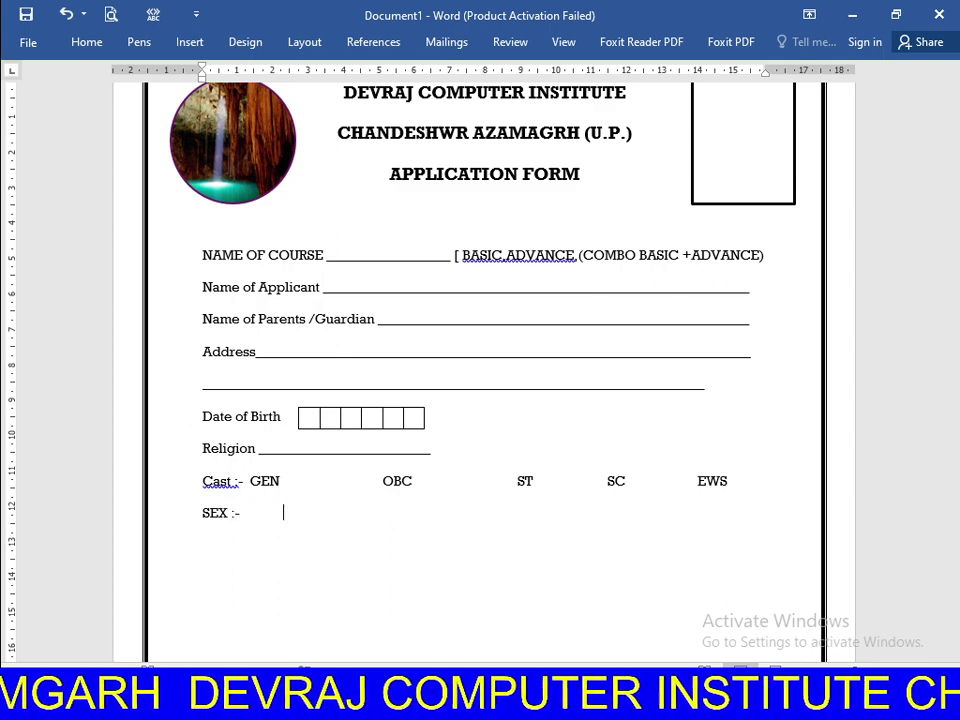
type("MA")
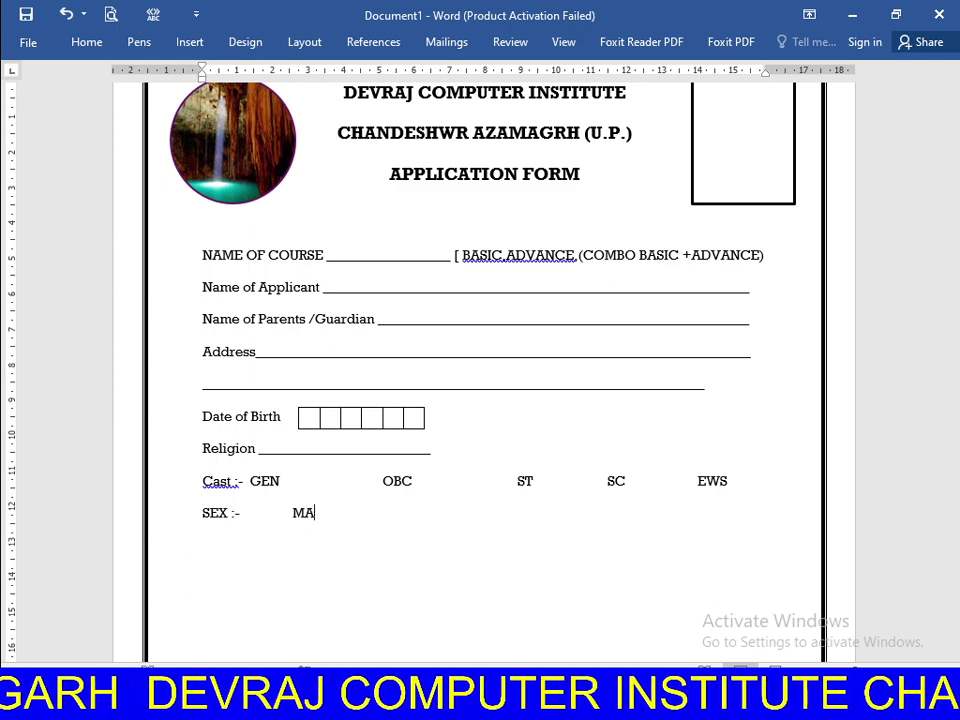
type("LE")
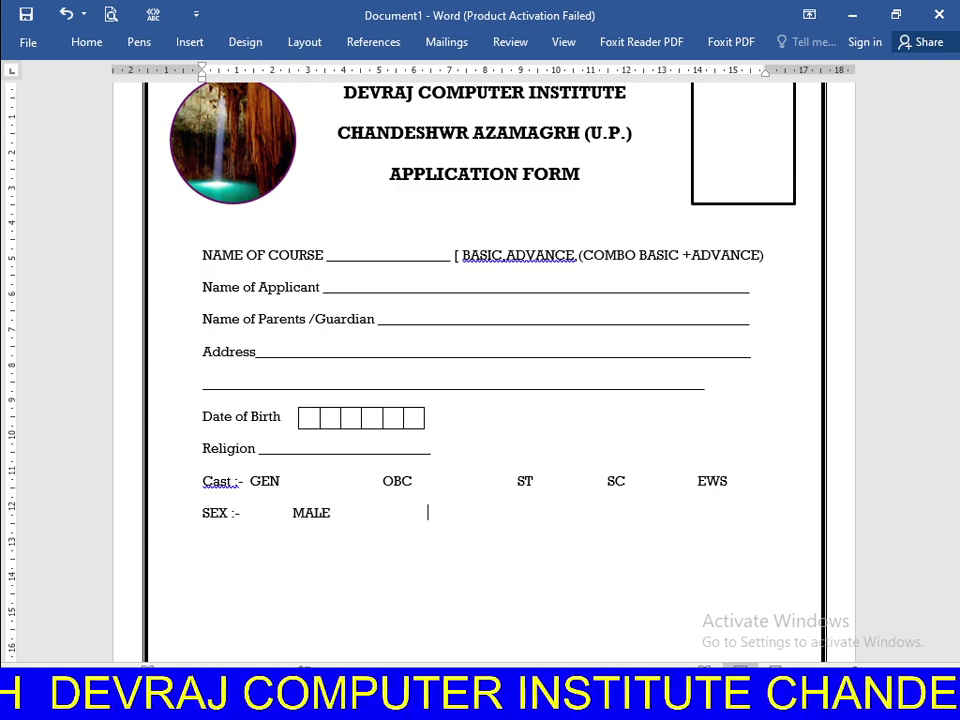
type("                                FEM")
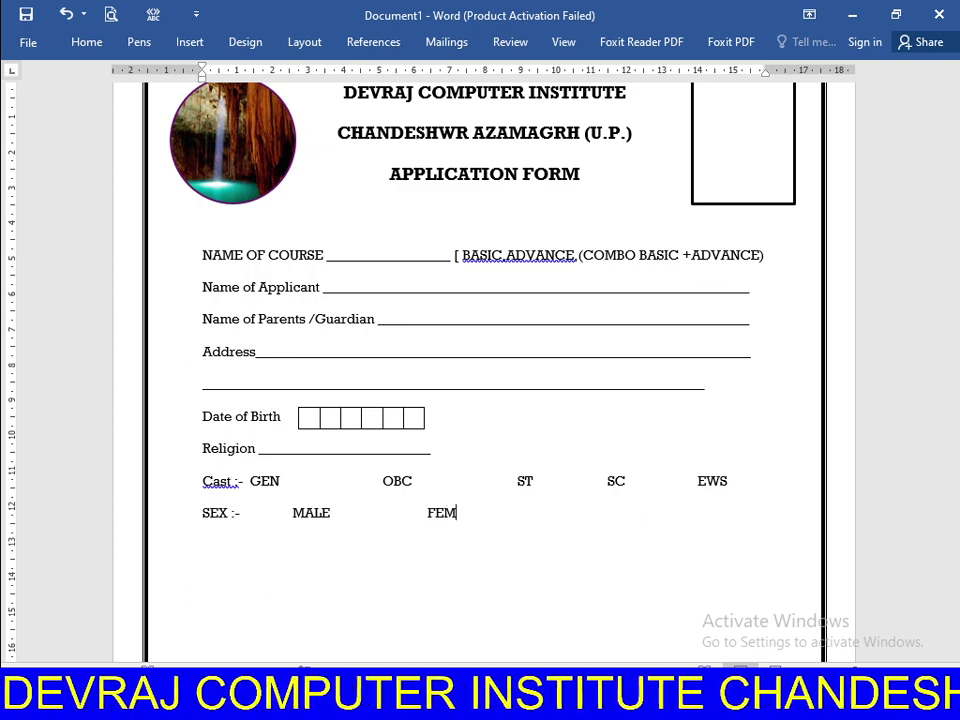
type("ALE                    ")
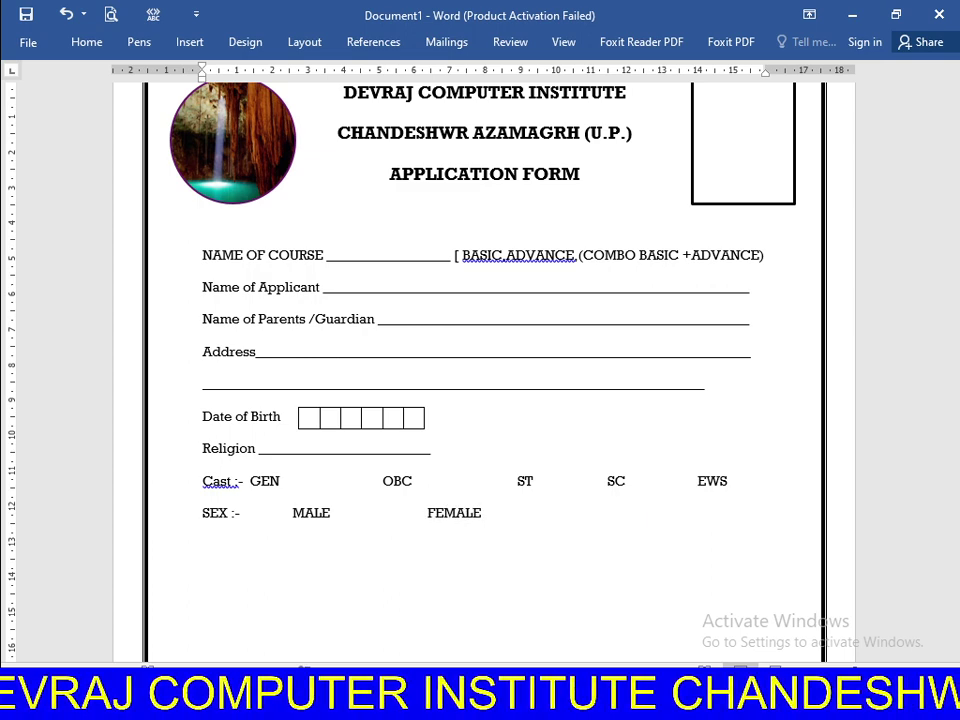
type("O")
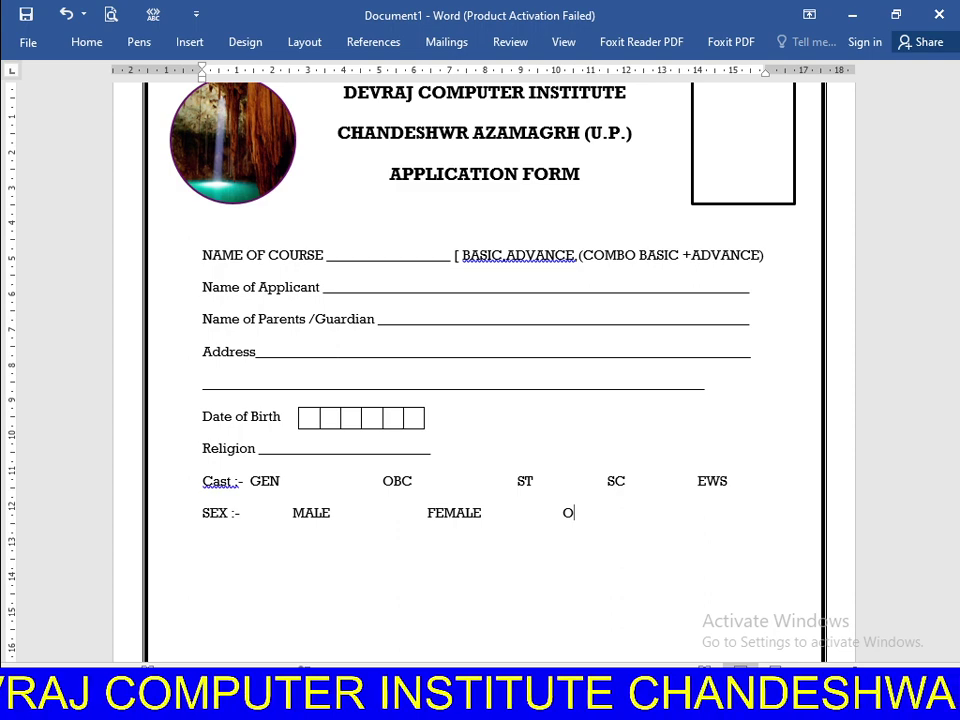
type("THER")
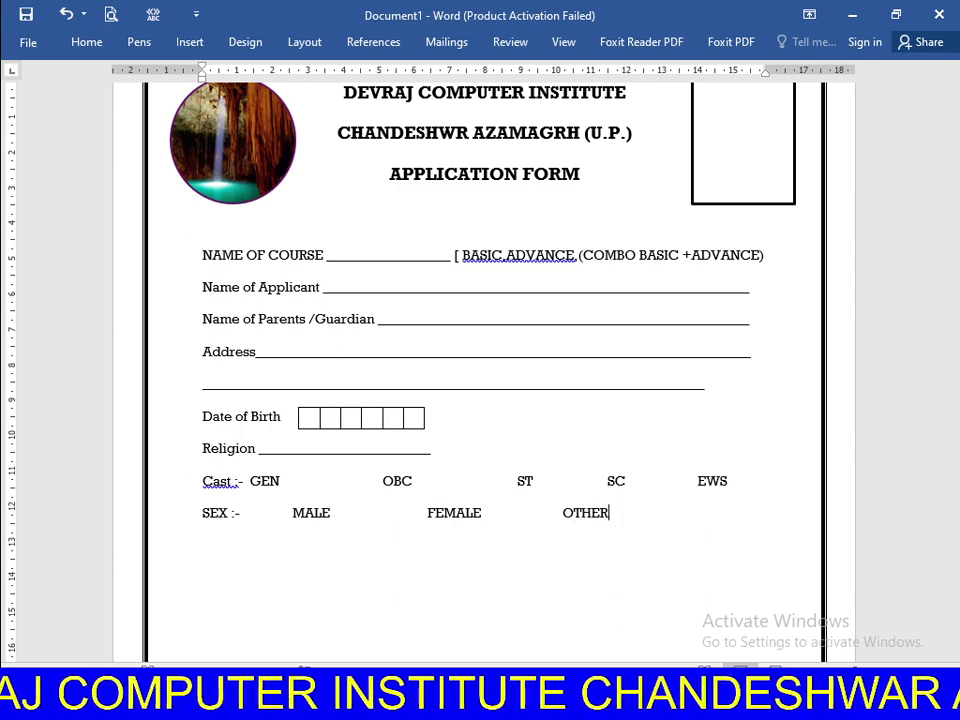
- Draw a small rectangle shape just right of GEN on the Cast line
left_click(90, 43)
left_click(188, 46)
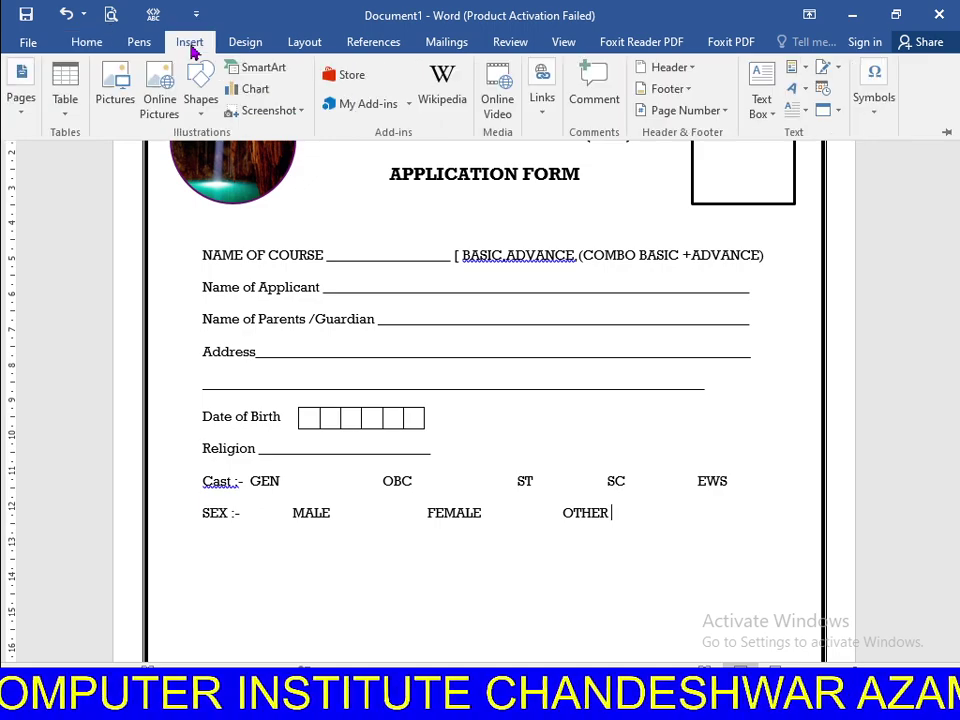
left_click(209, 104)
left_click(246, 154)
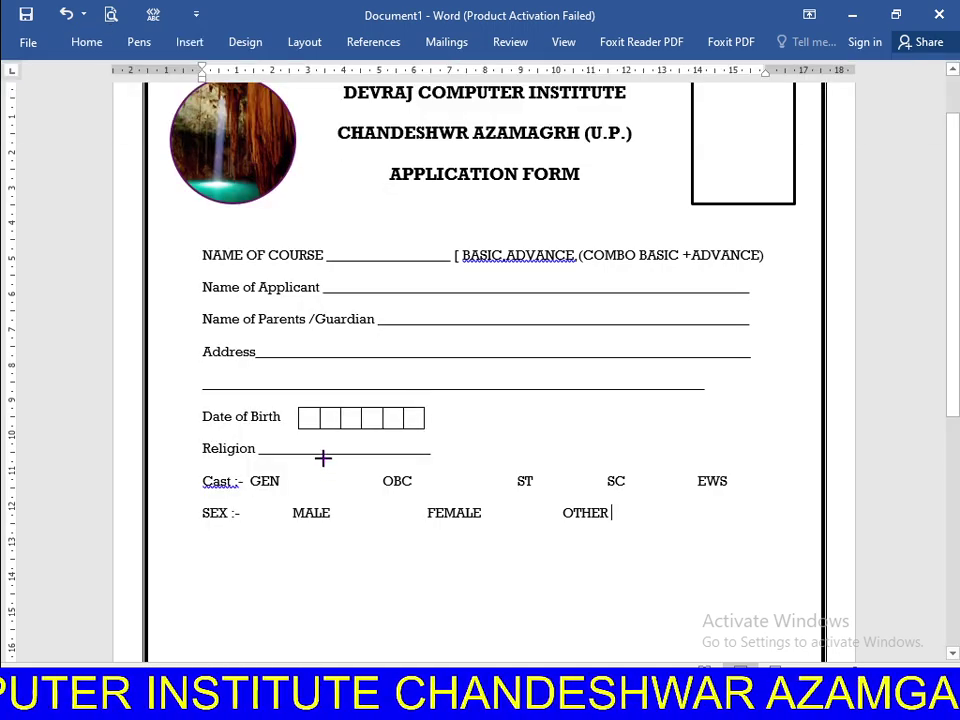
left_click_drag(288, 475, 308, 487)
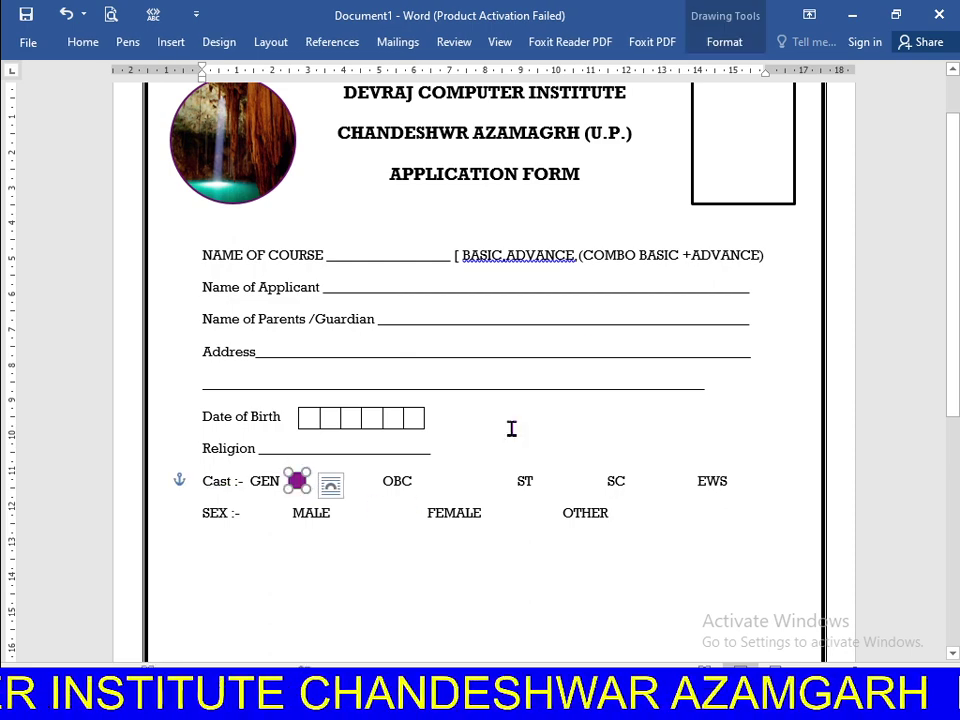
- Change the new square's fill from purple to white
left_click(726, 44)
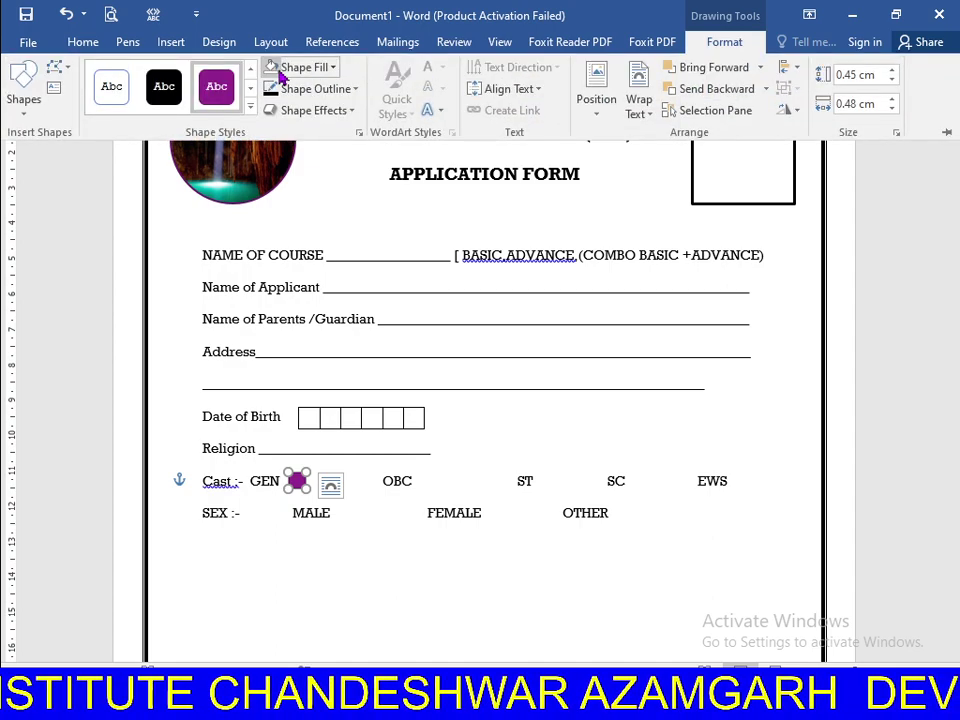
left_click(272, 72)
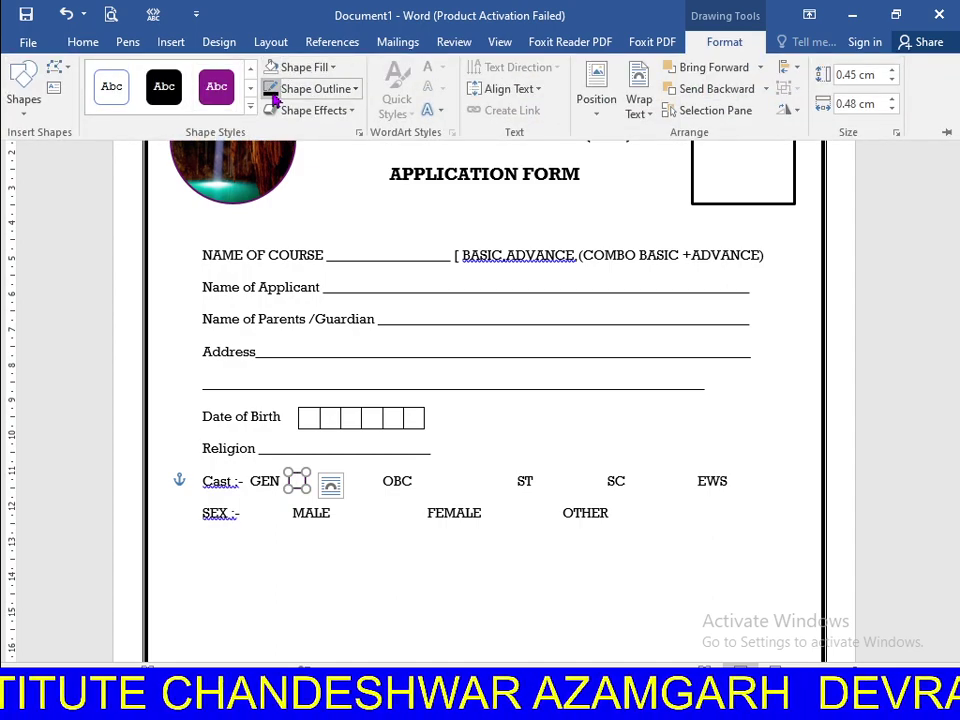
left_click(490, 538)
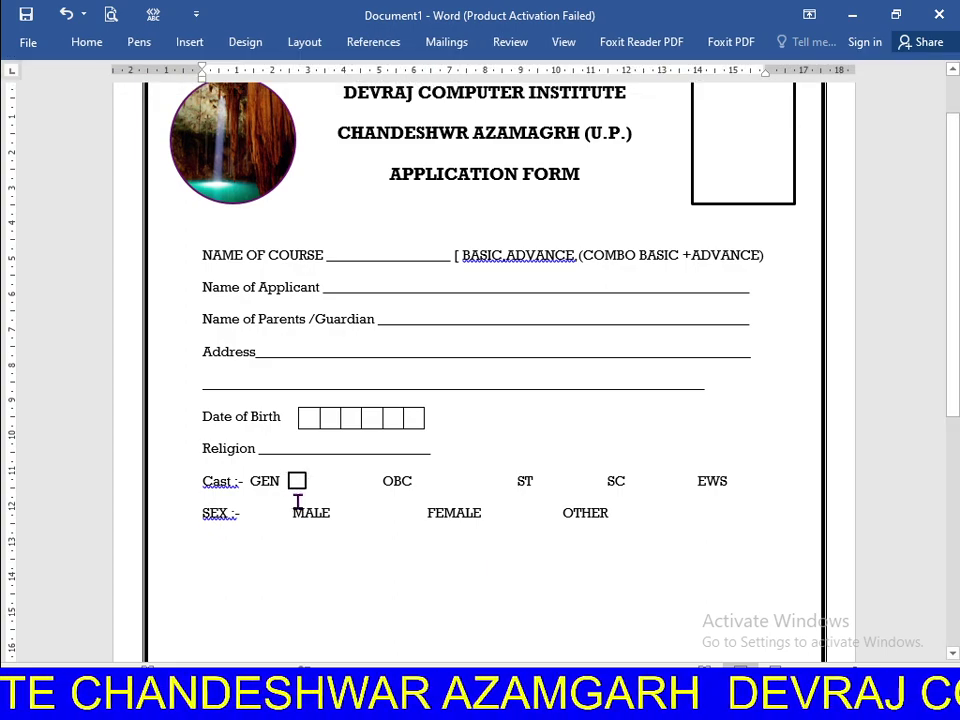
scroll(297, 503, "up", 3, "ctrl")
scroll(279, 508, "up", 1, "ctrl")
scroll(321, 476, "up", 1, "ctrl")
scroll(328, 446, "up", 1, "ctrl")
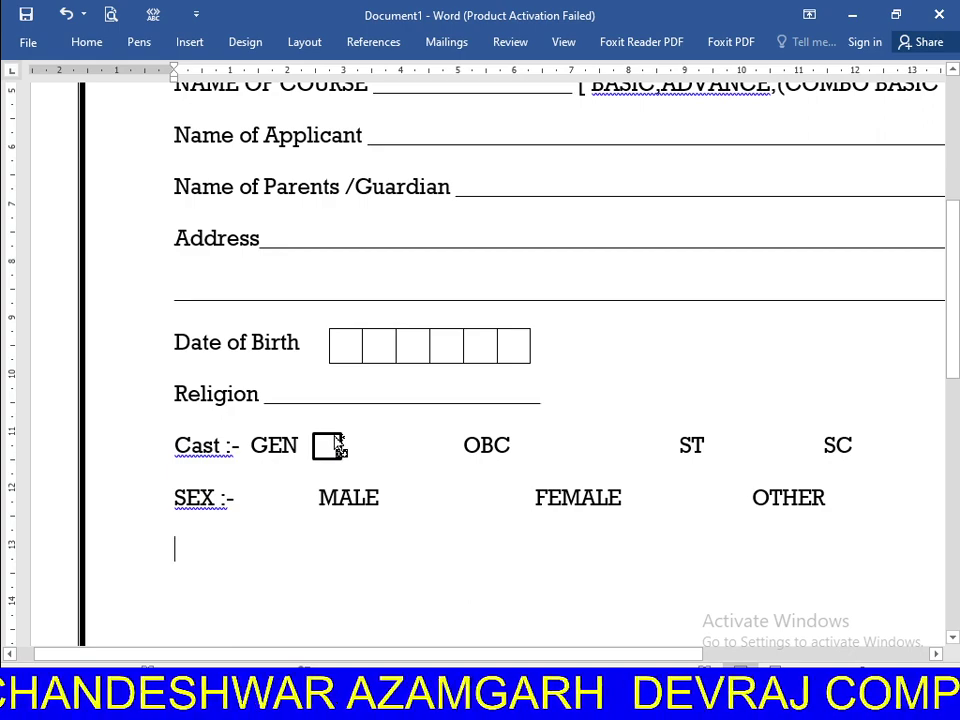
scroll(340, 446, "down", 1, "ctrl")
scroll(338, 446, "down", 1, "ctrl")
scroll(343, 446, "down", 1, "ctrl")
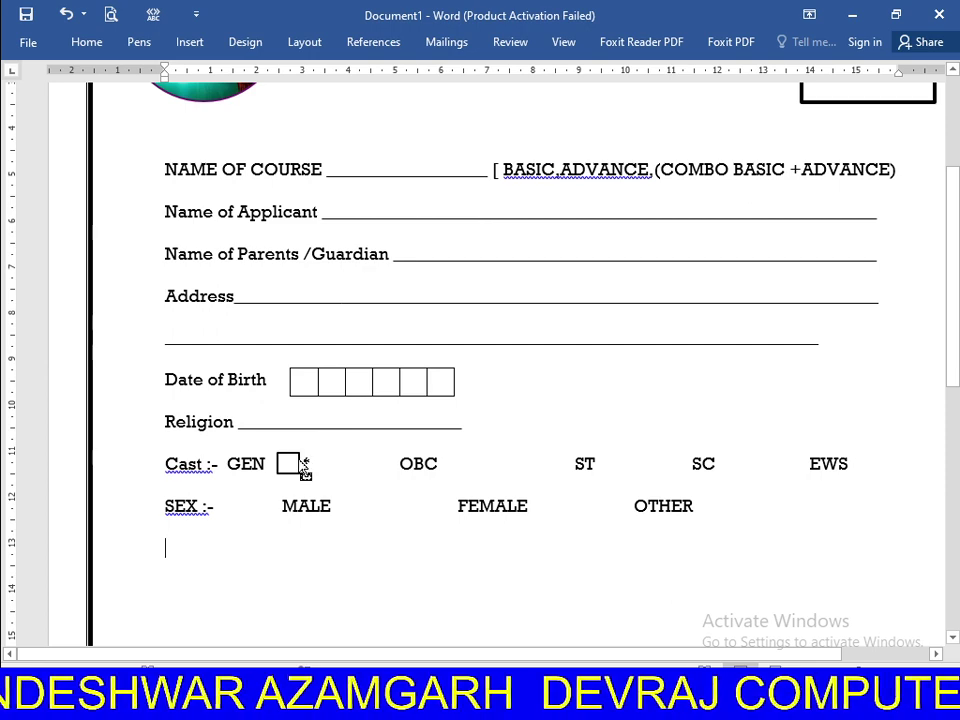
- Copy the checkbox square beside OBC and SC, deleting a stray duplicate
mouse_move(305, 467)
left_mouse_down("ctrl")
mouse_move(452, 438)
mouse_move(610, 455)
left_mouse_up("ctrl")
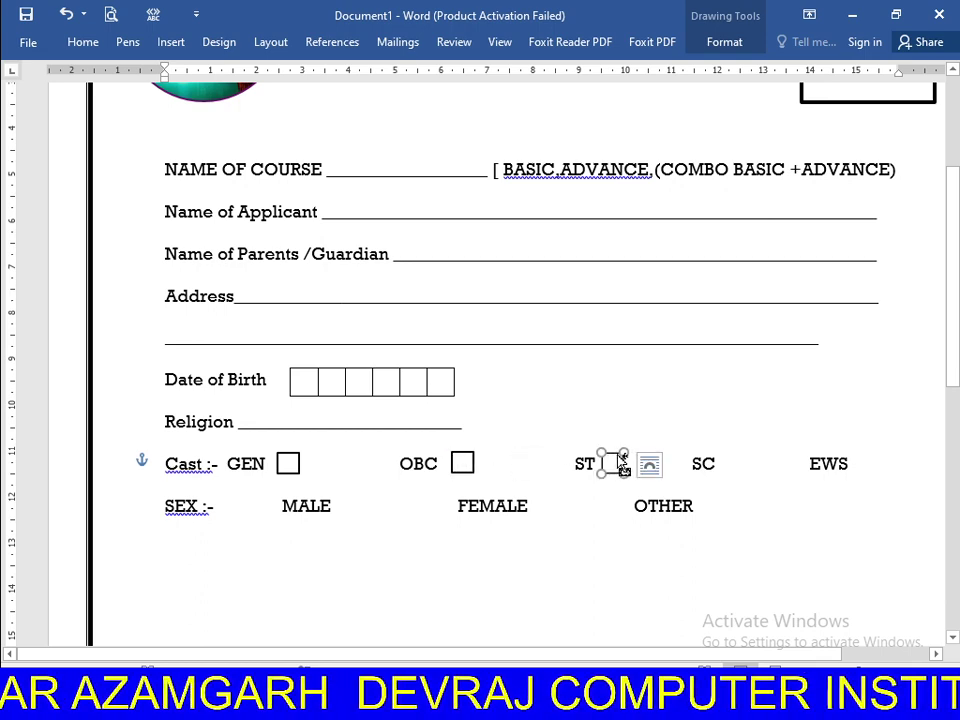
mouse_move(615, 466)
left_mouse_down()
mouse_move(740, 451)
mouse_move(862, 455)
mouse_move(705, 494)
mouse_move(712, 488)
mouse_move(523, 488)
mouse_move(519, 473)
mouse_move(520, 554)
left_mouse_up()
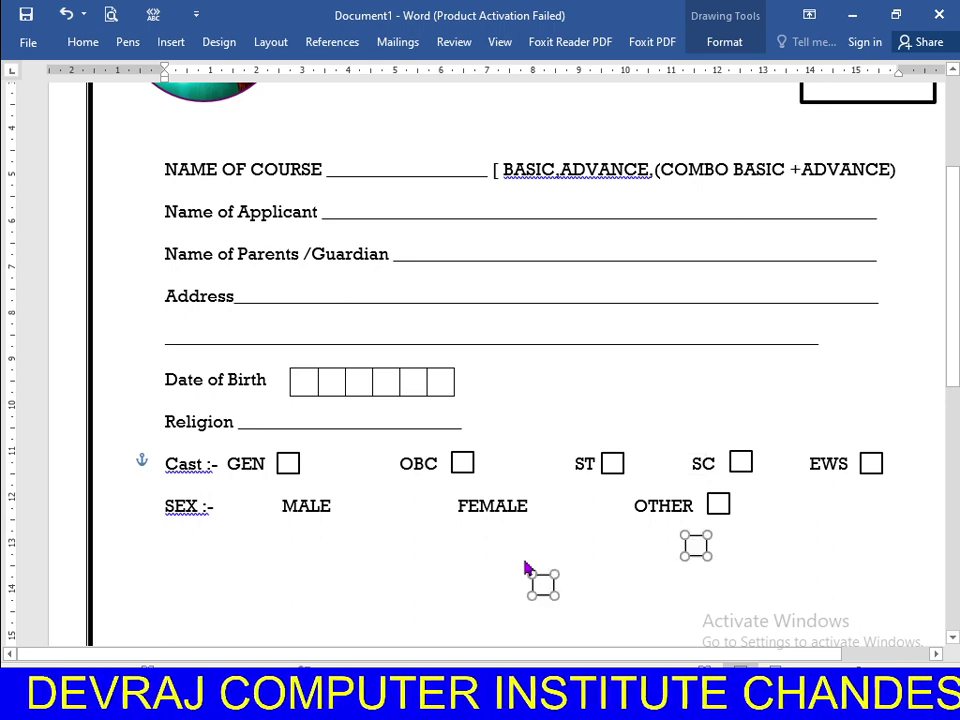
left_click(673, 564)
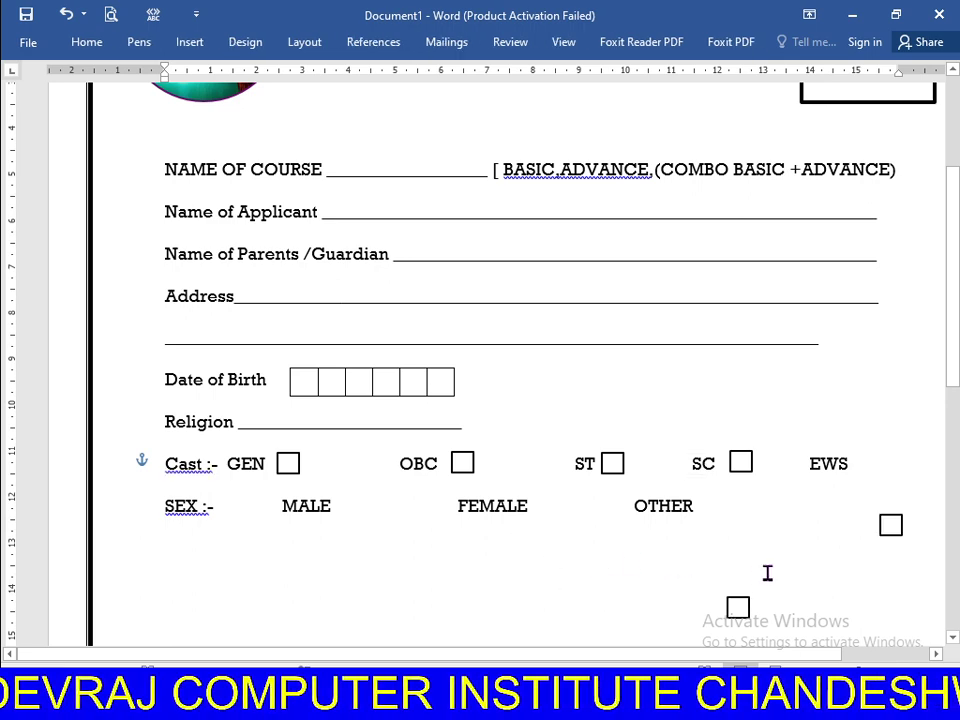
left_click(889, 527)
key("Delete")
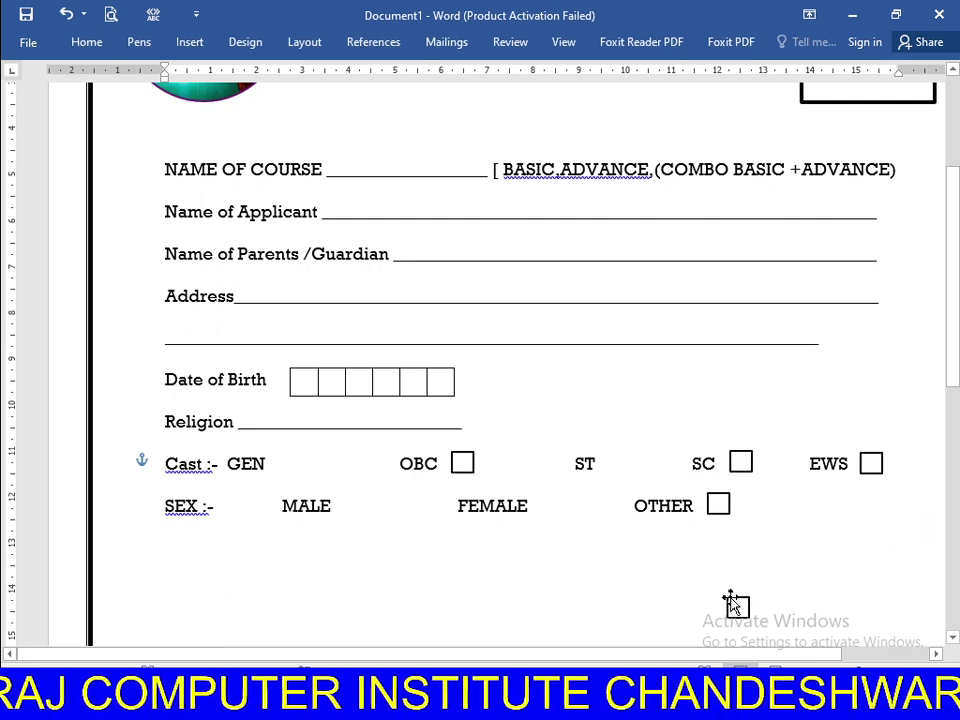
- Place checkbox copies beside FEMALE, MALE and GEN, then return to the line below SEX
left_click(728, 598)
left_click_drag(728, 598, 534, 492)
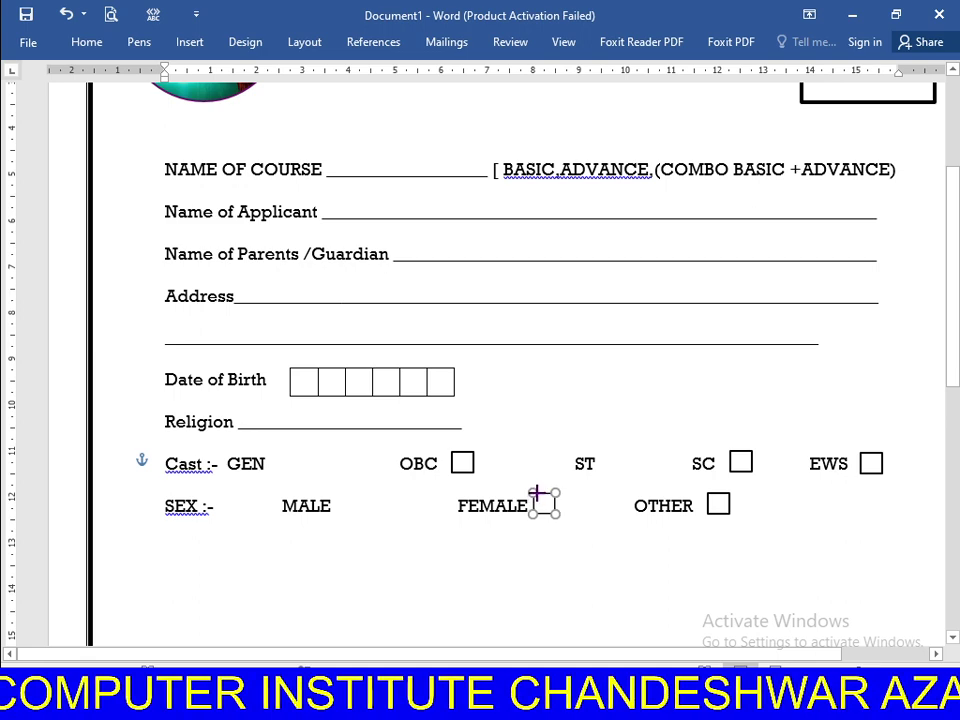
left_click(720, 506)
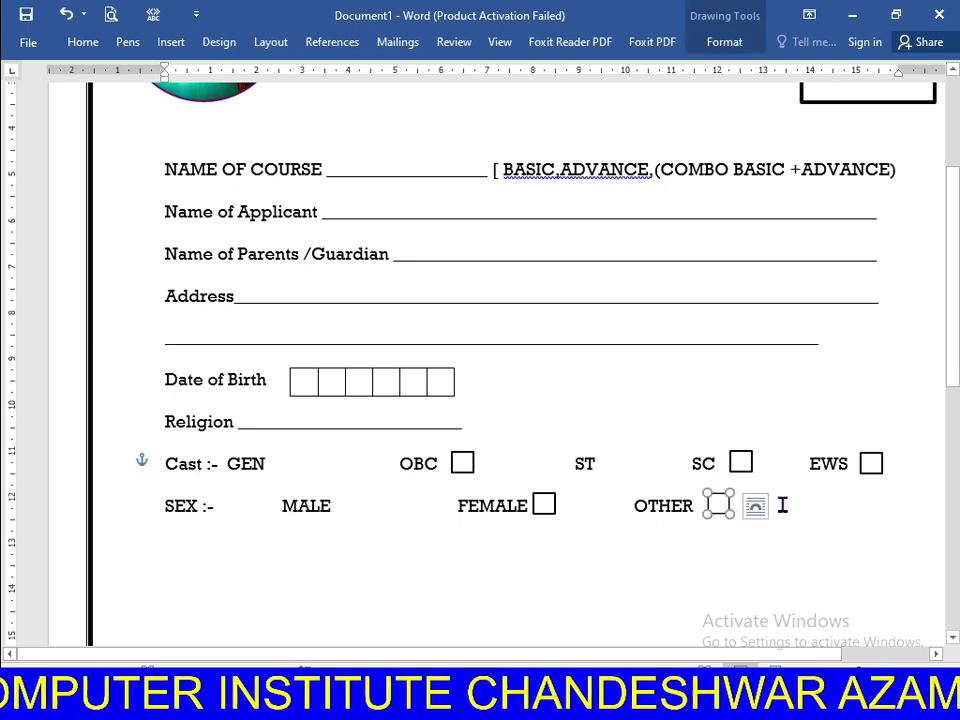
left_click(543, 515)
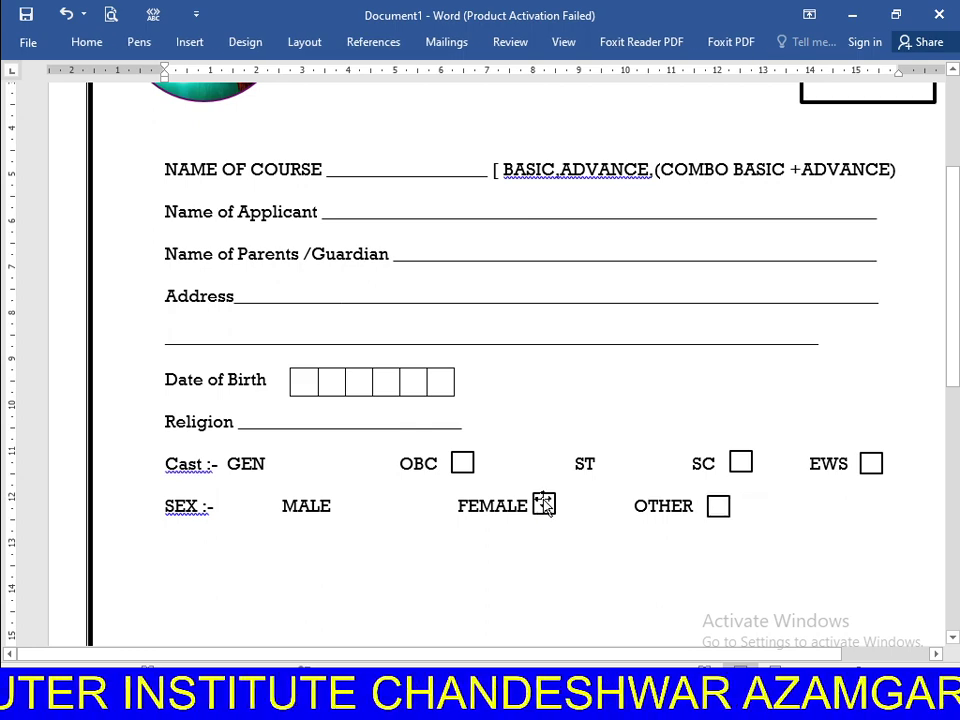
mouse_move(543, 515)
left_mouse_down()
mouse_move(375, 511)
mouse_move(349, 497)
left_mouse_up()
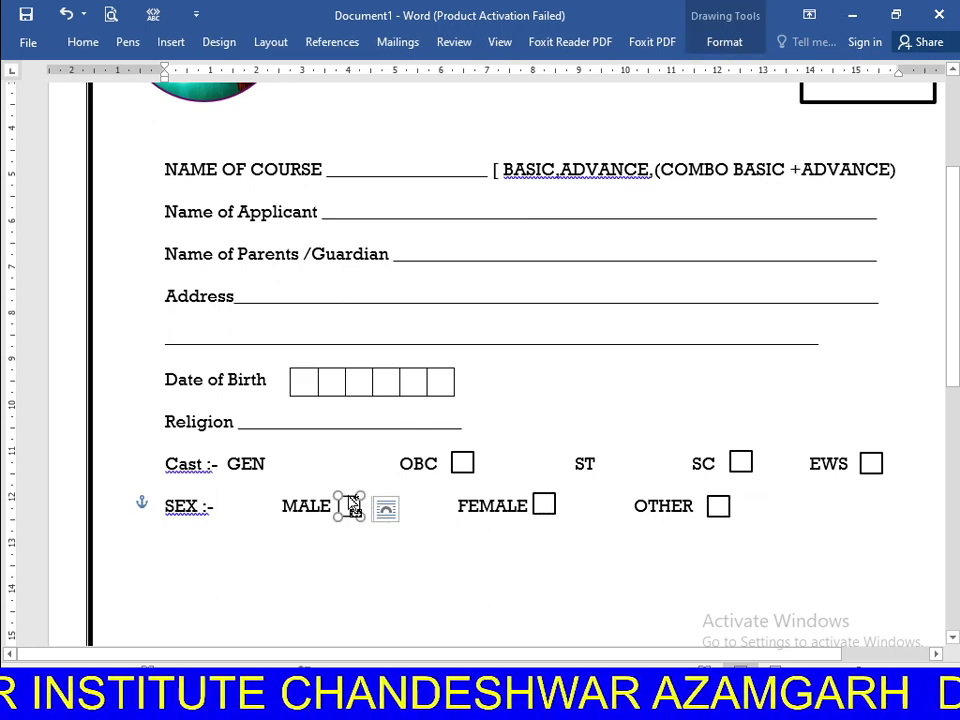
left_click_drag(348, 497, 286, 461, "ctrl")
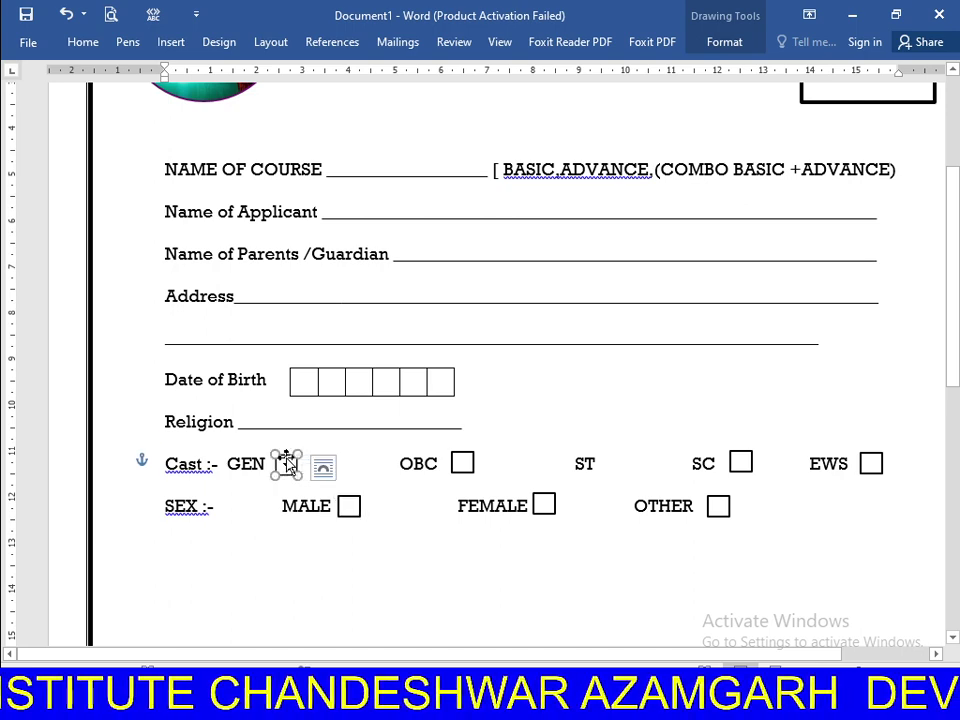
left_click(700, 510)
left_click(701, 543)
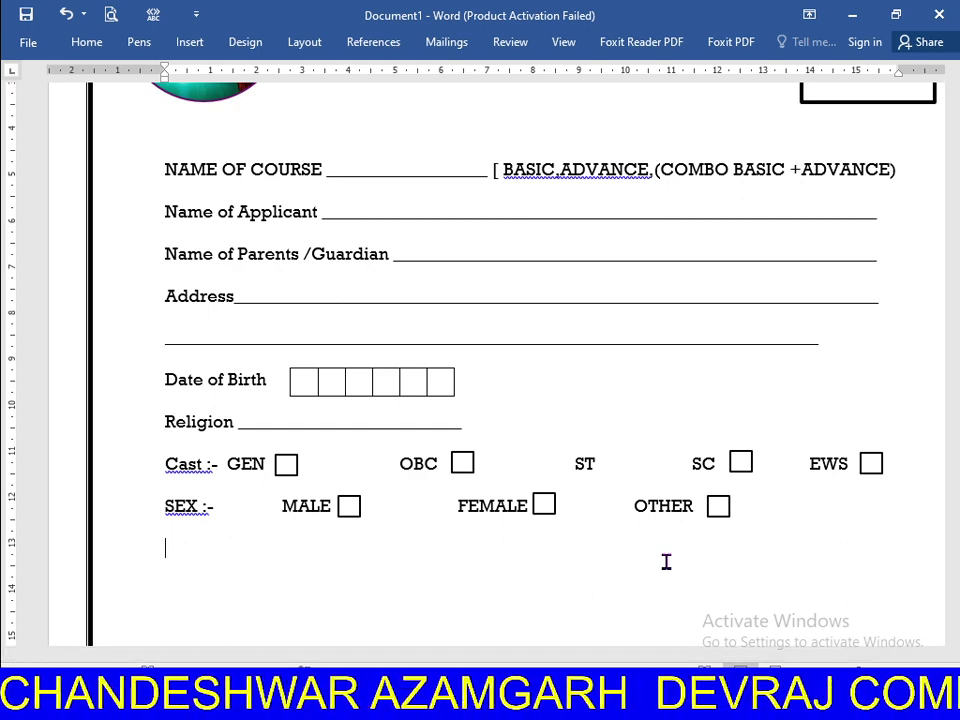
- Add a 'Nationality' label, changed from NATIONALITY with Shift+F3, followed by an underscore blank
type("NAT")
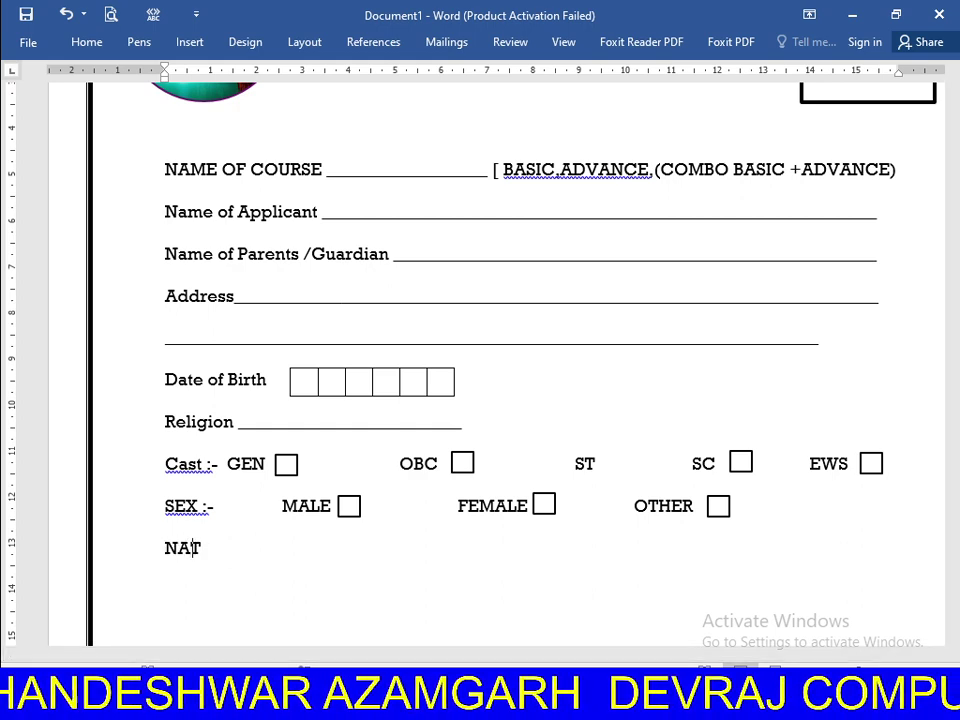
type("IONA")
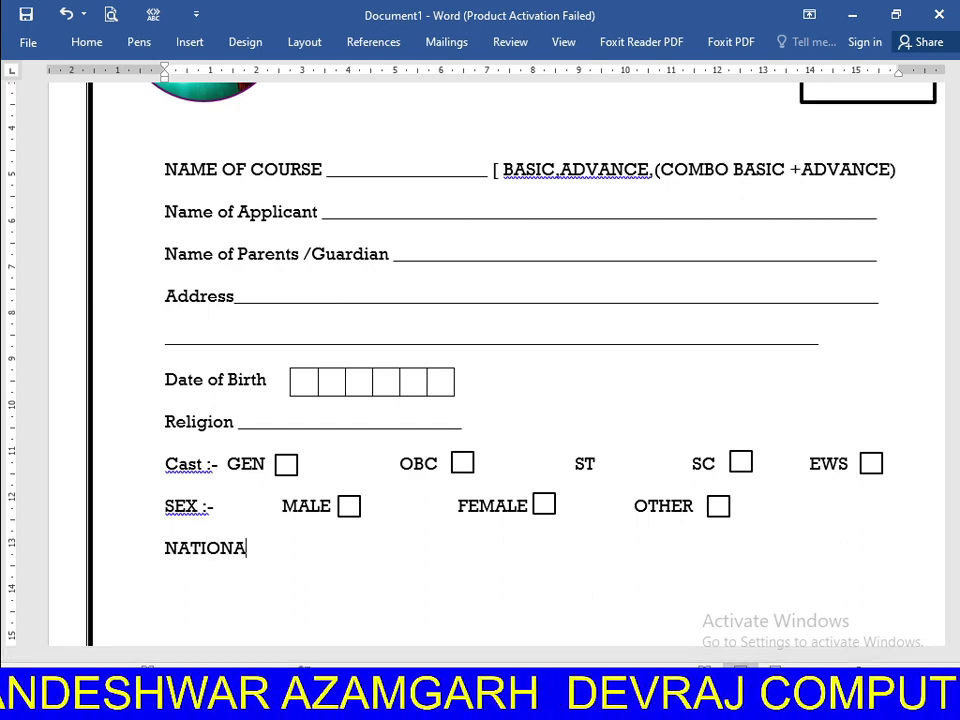
type("LITY")
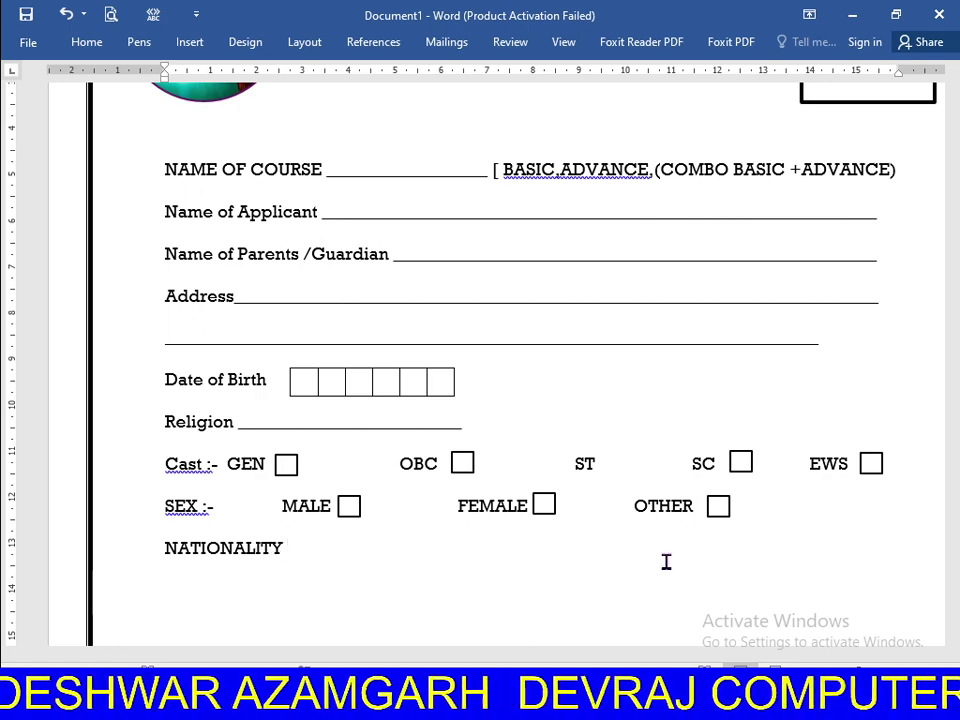
left_click_drag(325, 561, 155, 556)
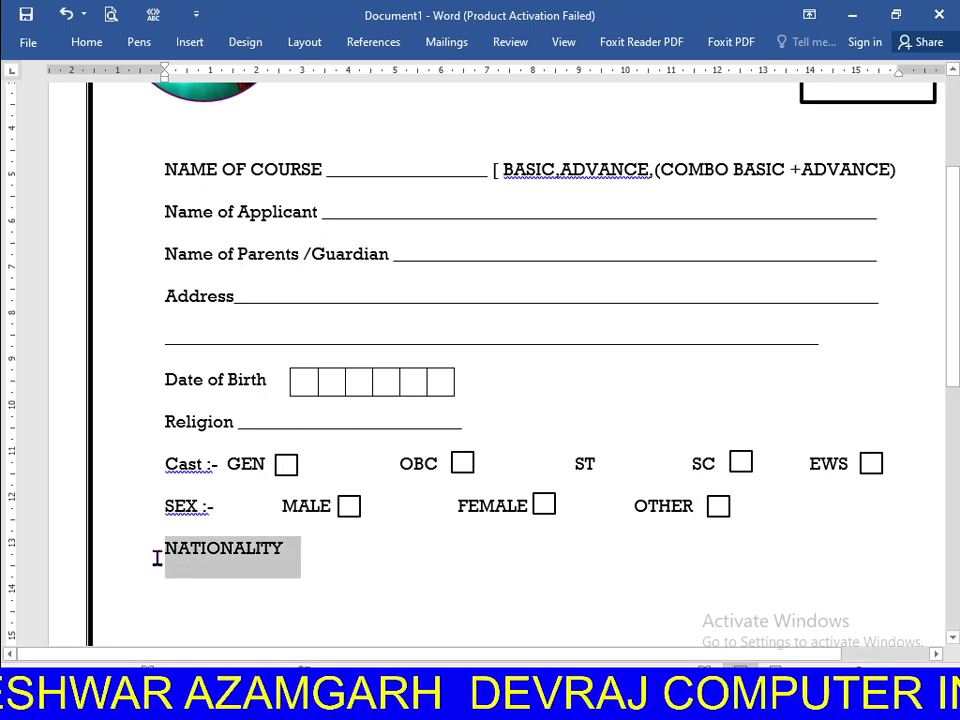
key("shift+F3")
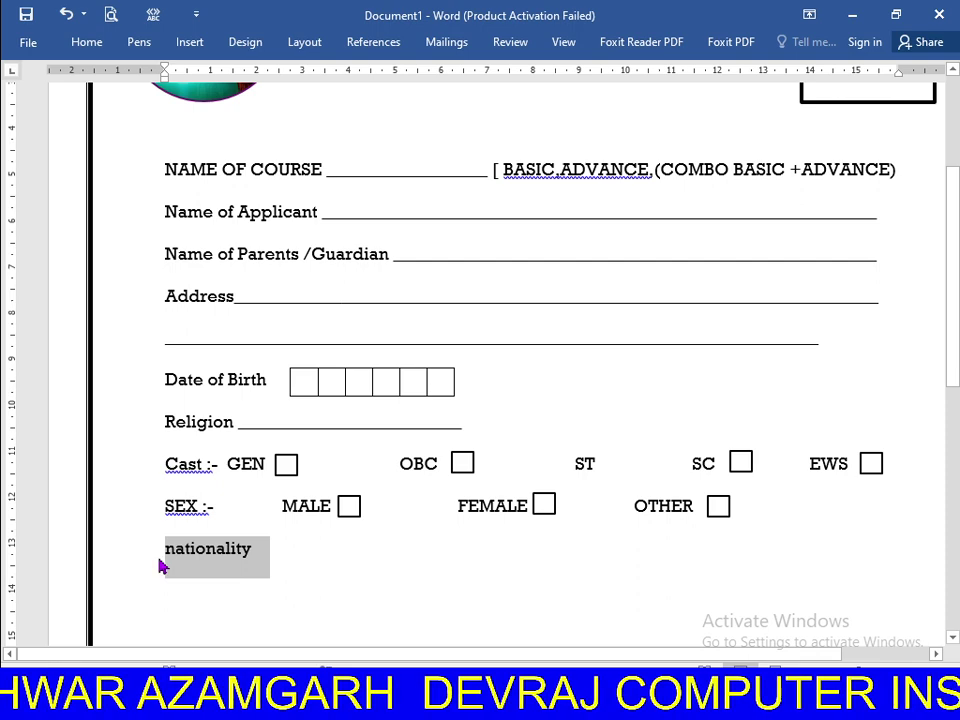
key("shift+F3")
left_click(310, 548)
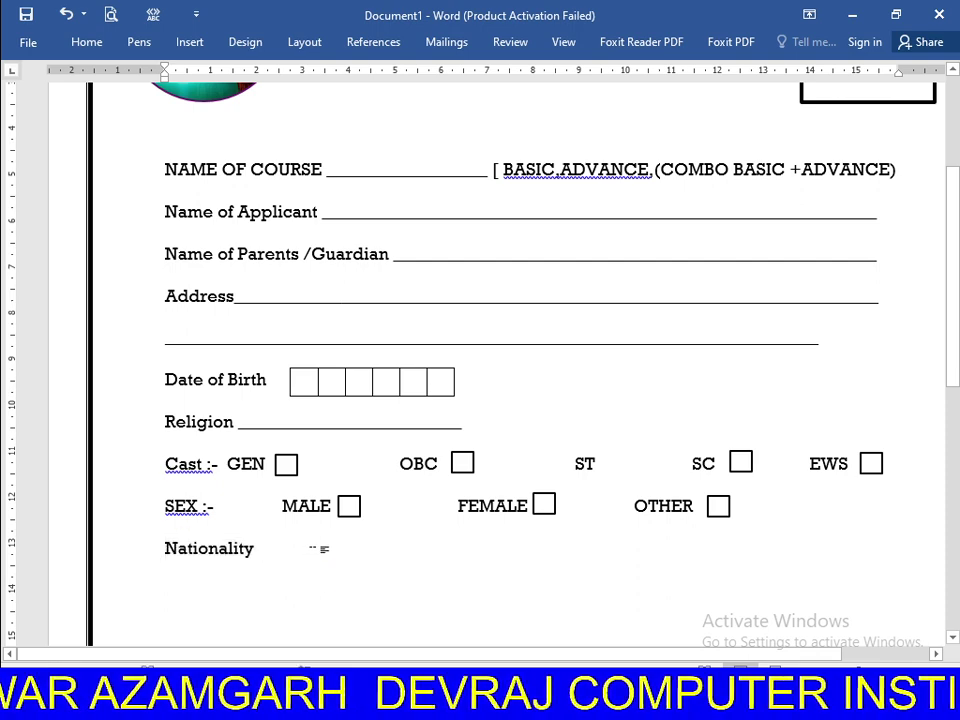
type("__")
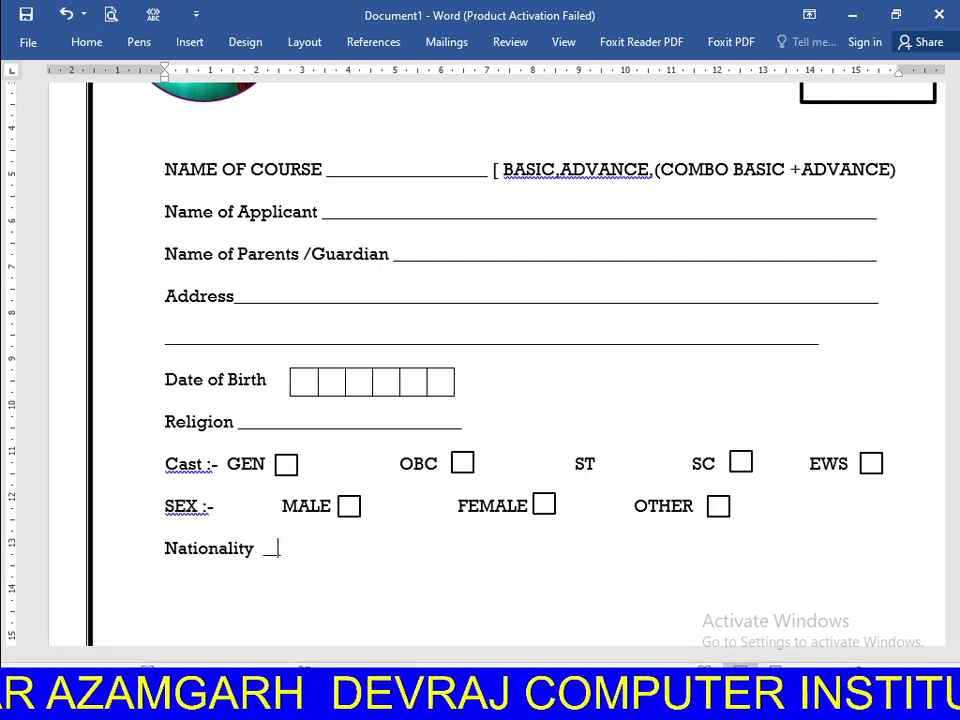
type("______________________________________")
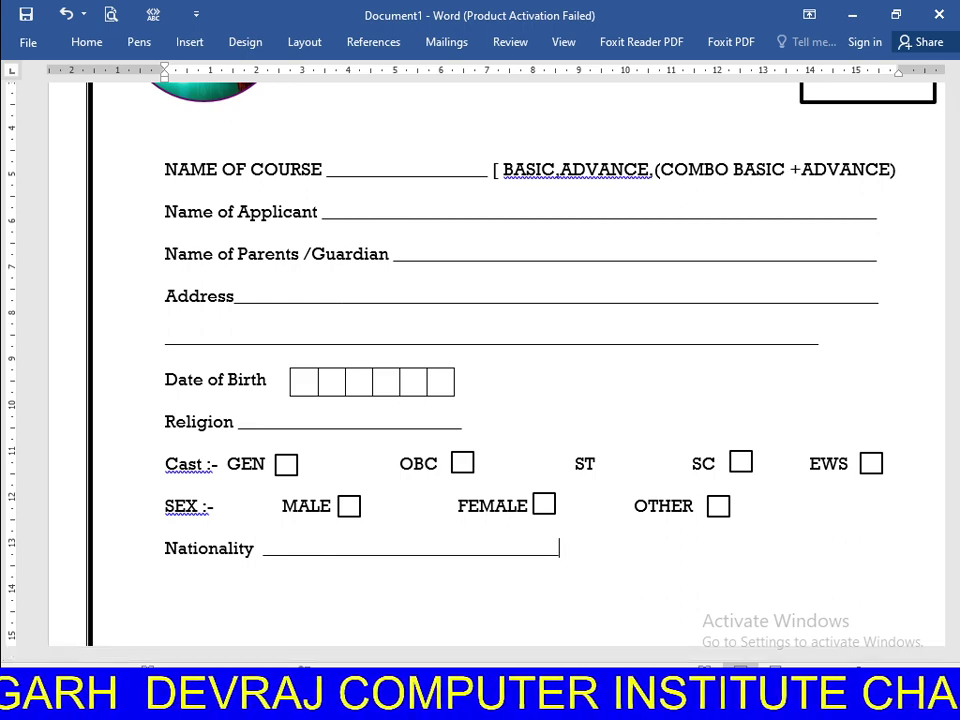
- Add 'State' and 'District' labels with an underscore blank on the same row
type("STA")
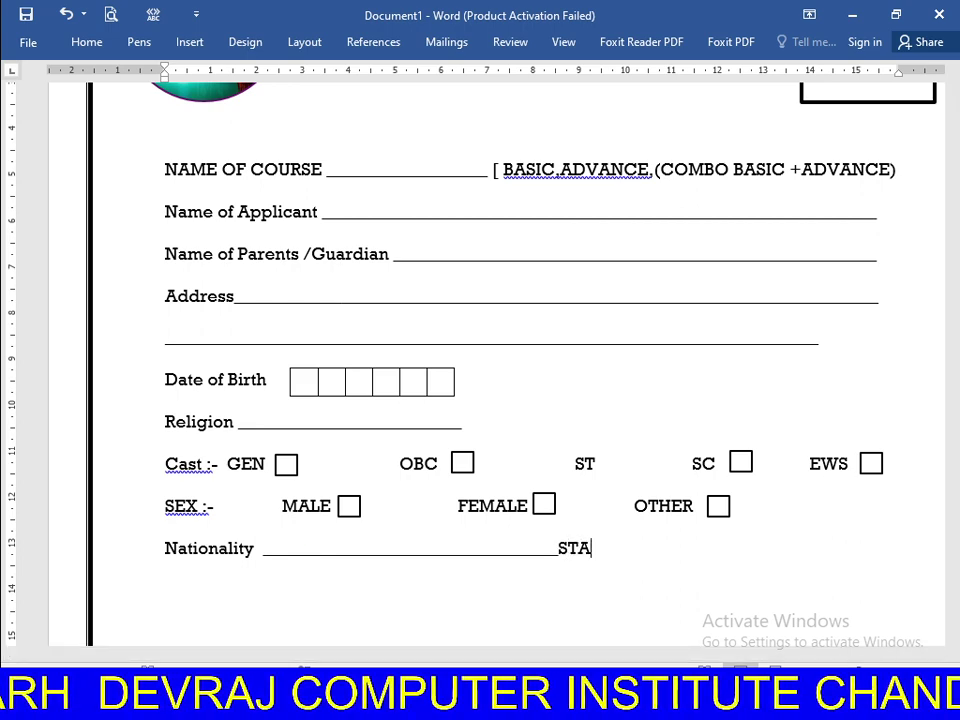
type("TE")
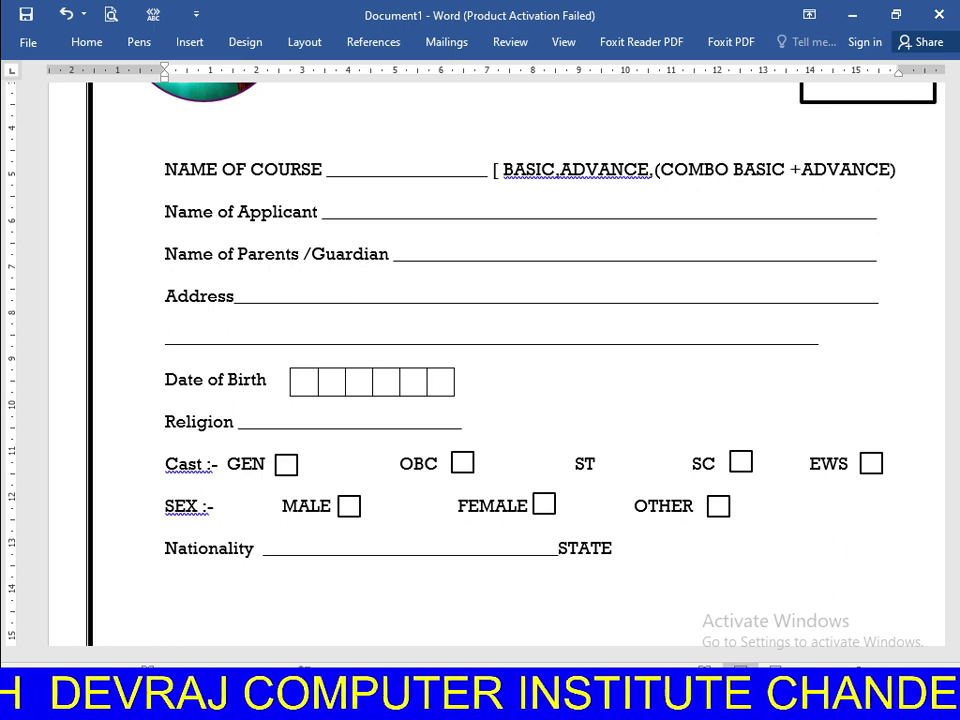
left_click_drag(610, 556, 566, 560)
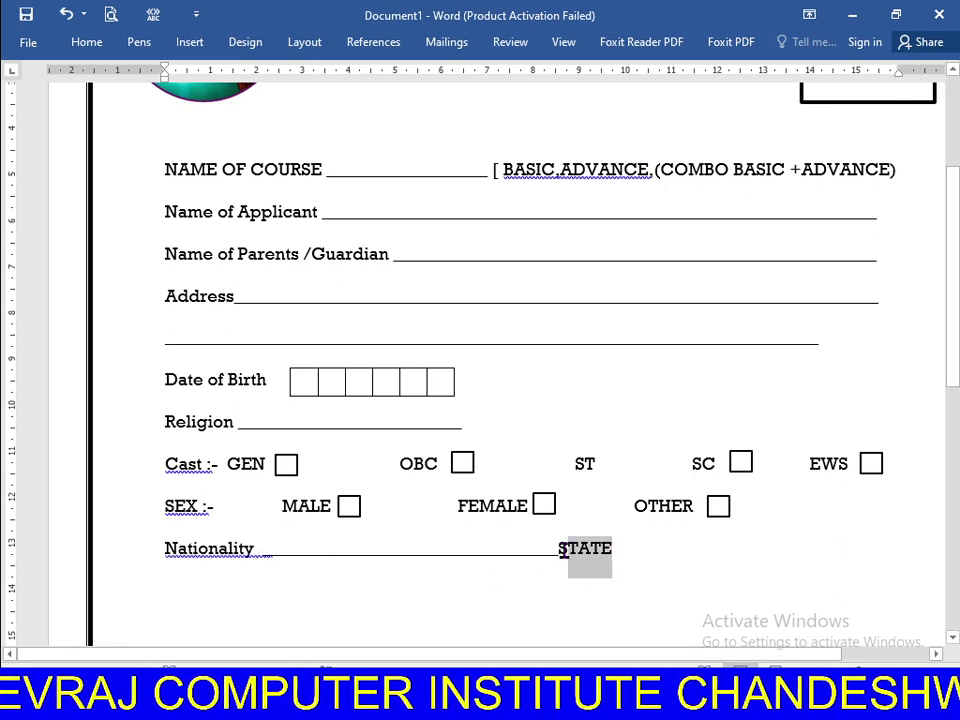
key("shift+F3")
left_click(632, 545)
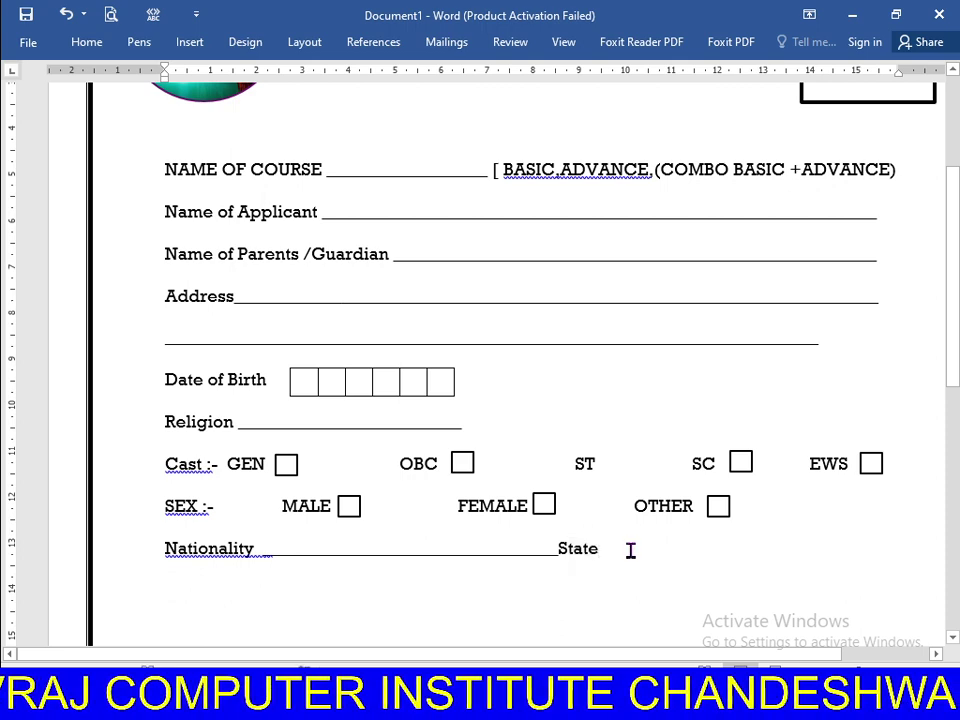
key("Tab")
key("Tab")
key("Tab")
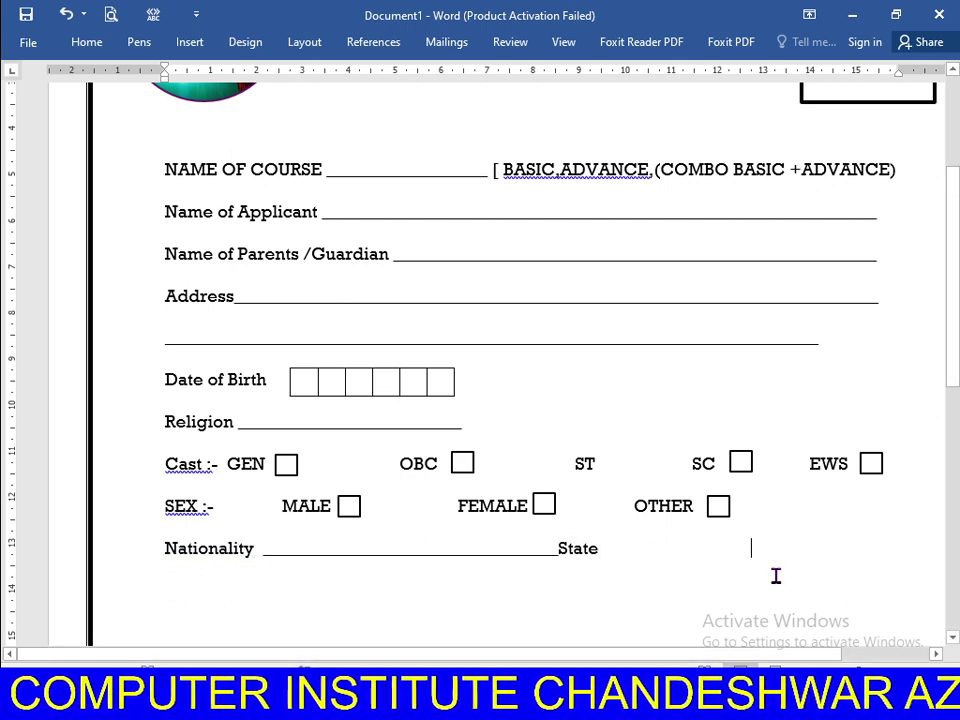
type("Di")
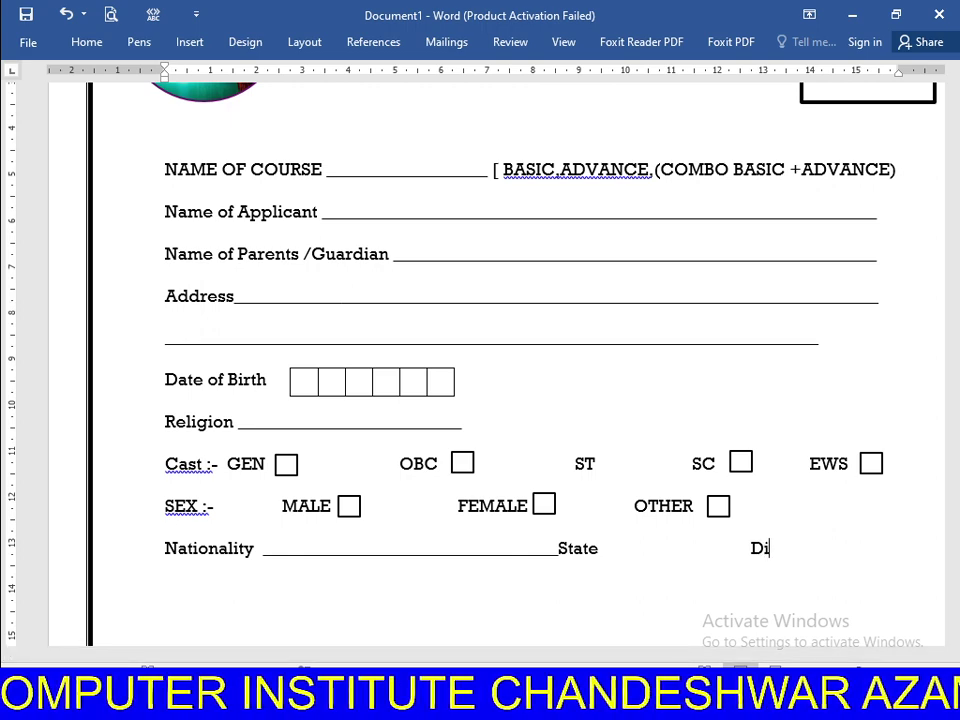
type("stric")
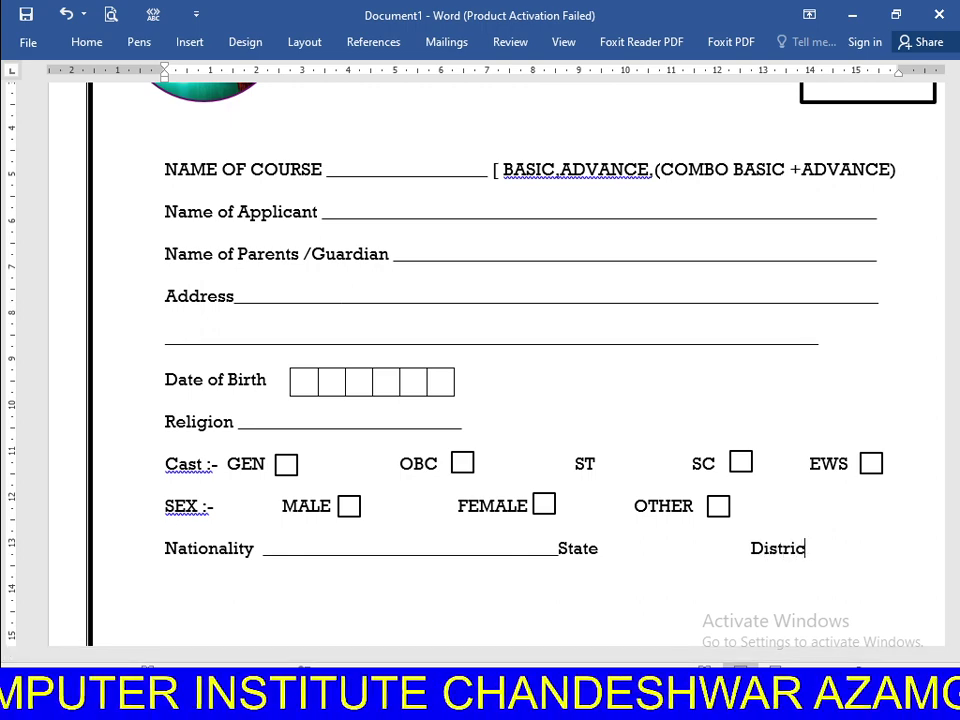
type("t")
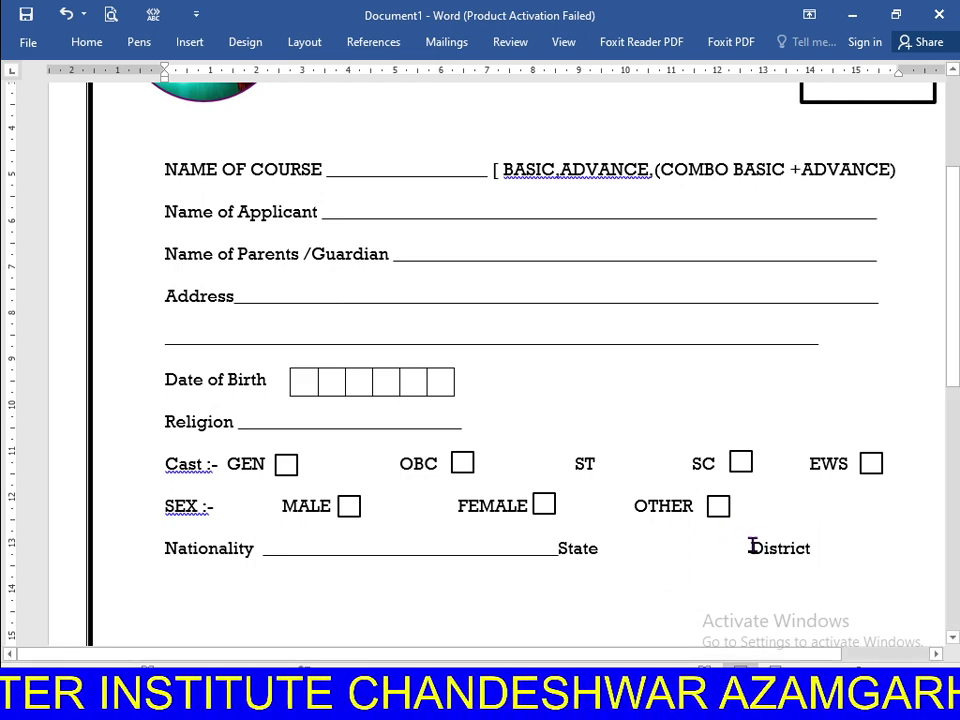
left_click_drag(752, 546, 600, 552)
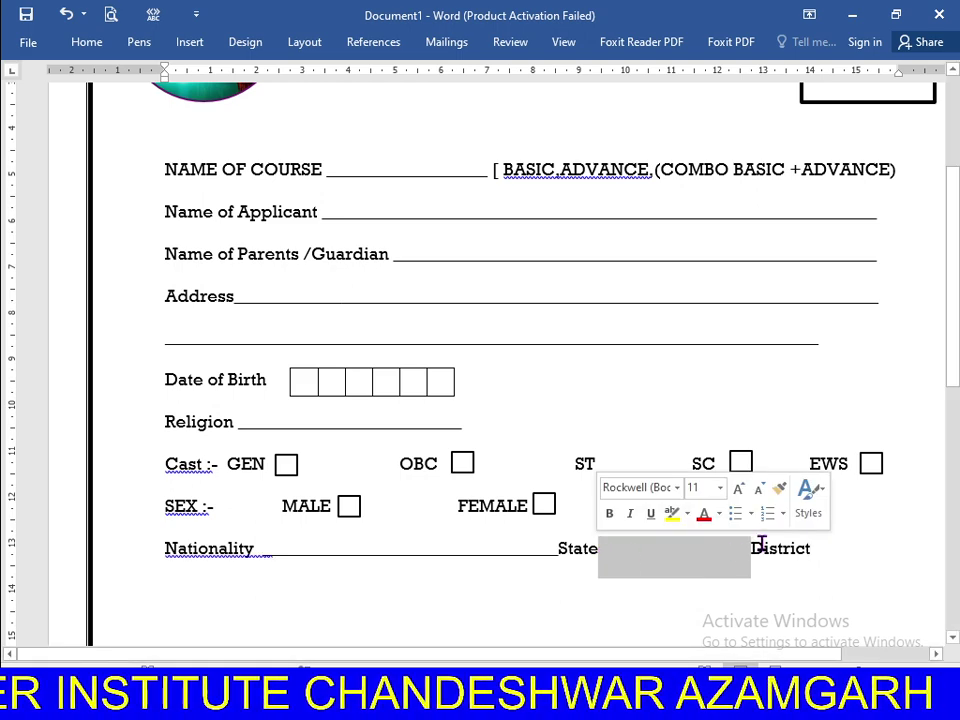
key("Delete")
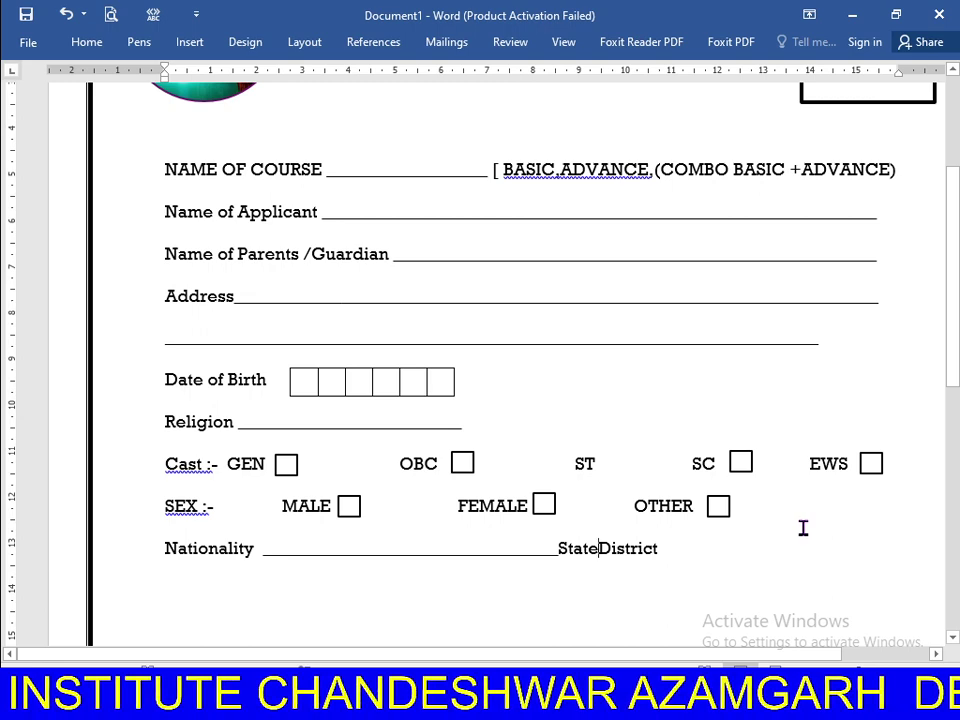
type("______________")
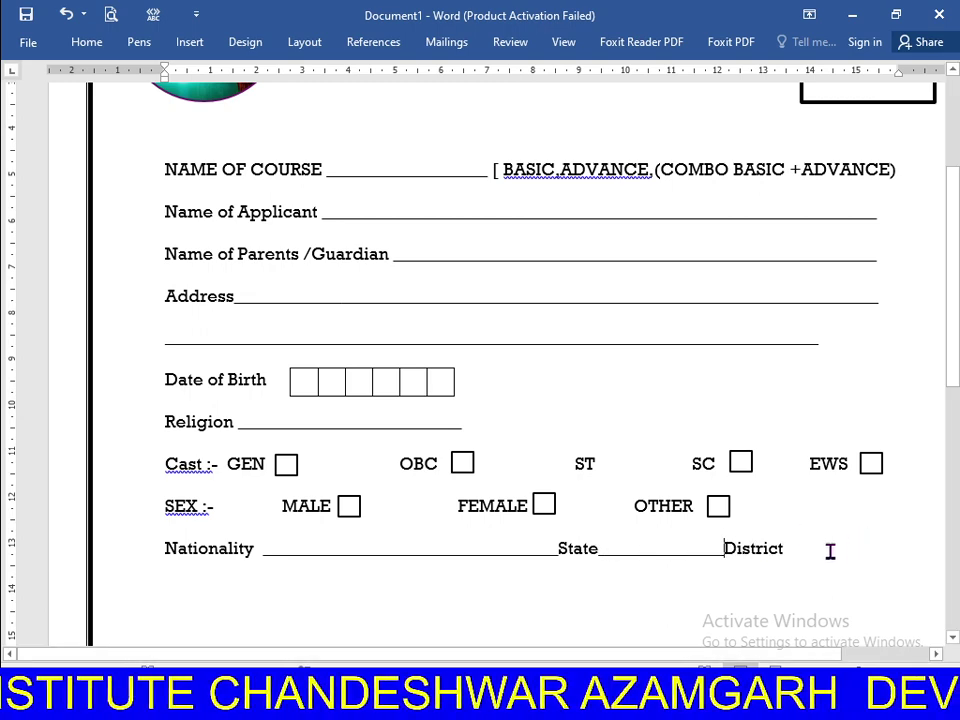
type("__")
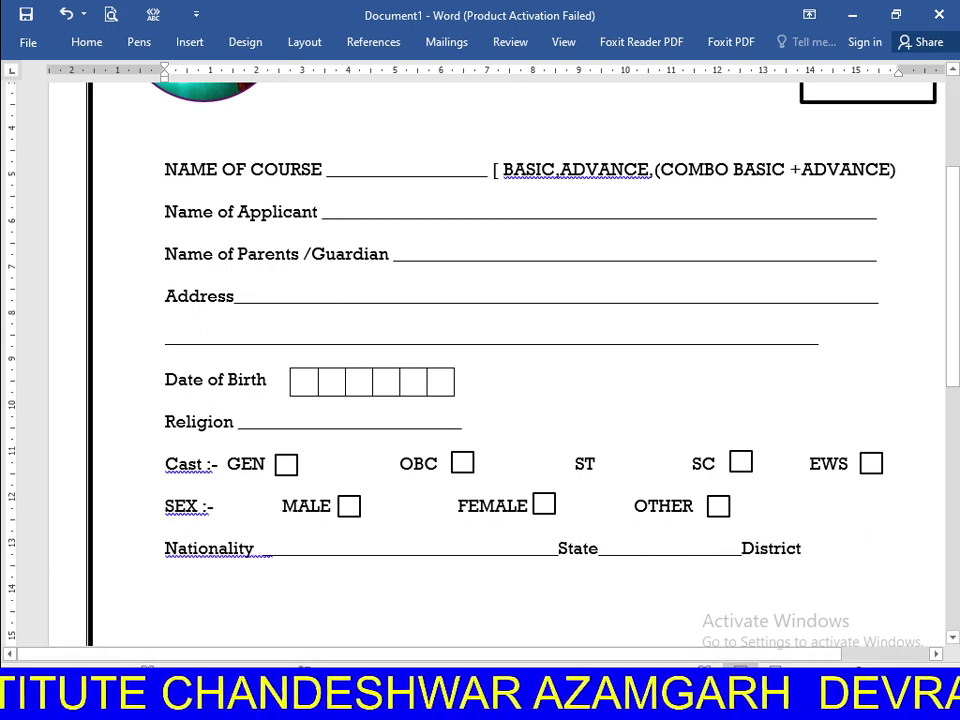
type("______________")
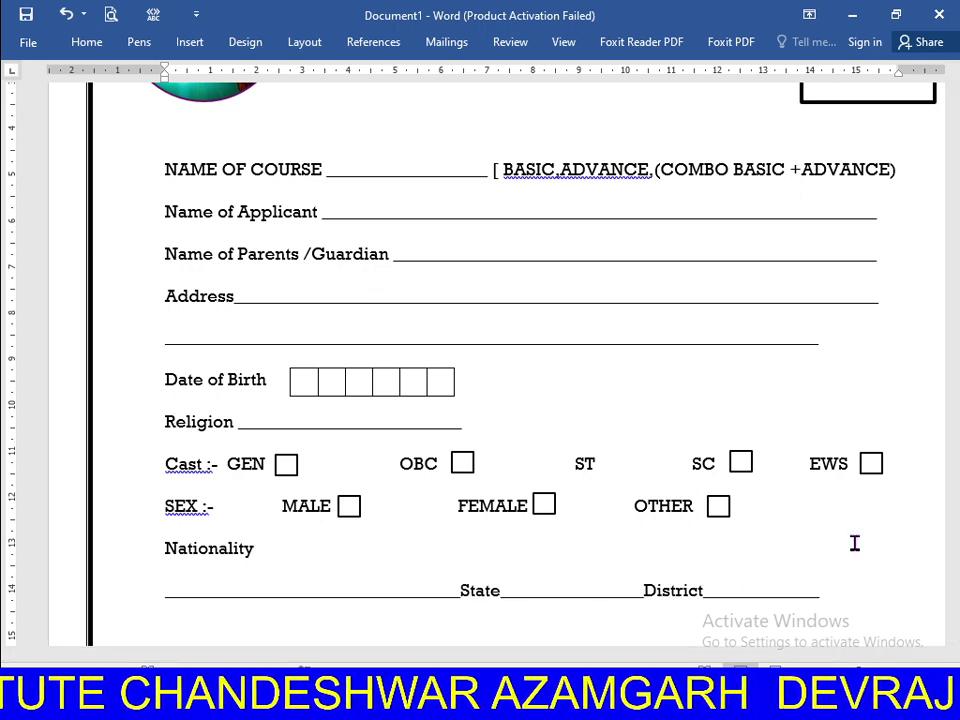
key("BackSpace")
key("BackSpace")
key("Return")
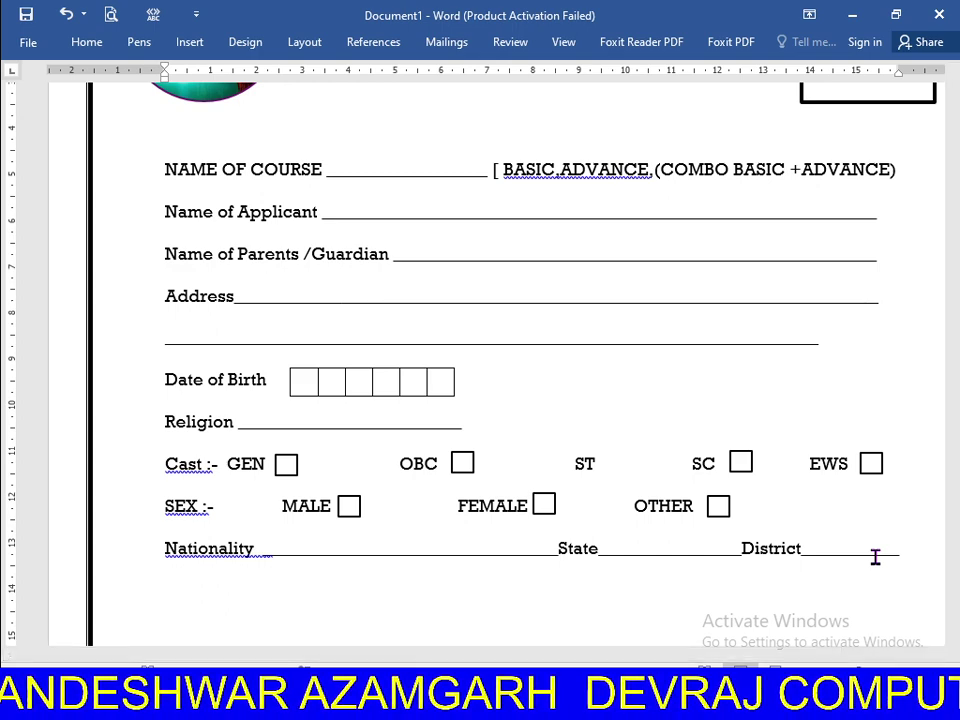
- Type 'Mother Tongue' on the new line, fixing the misspellings along the way
type("M")
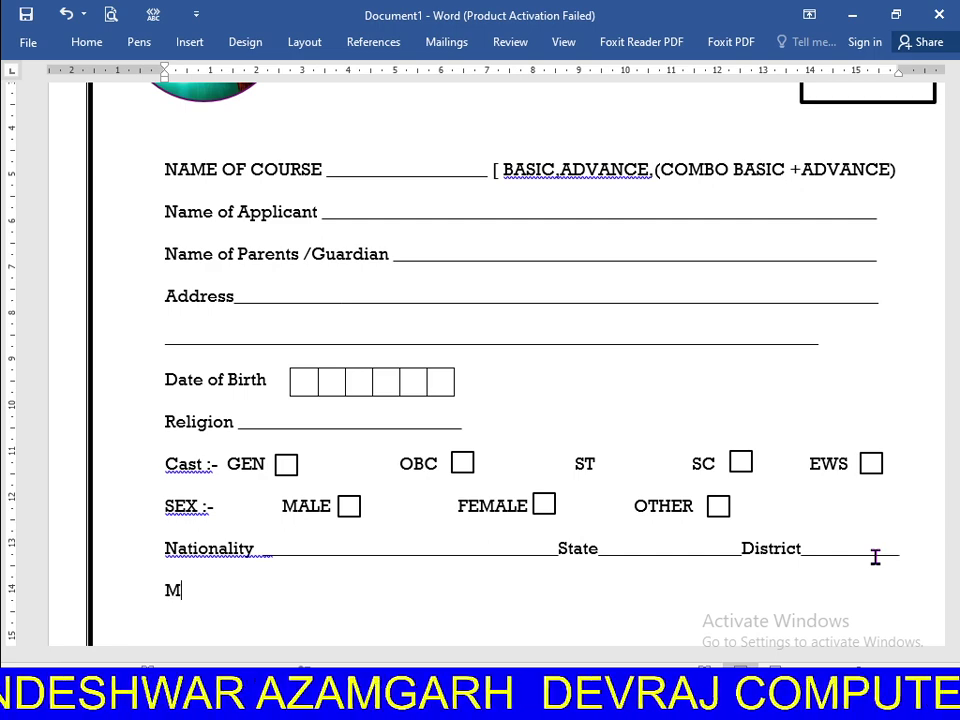
type("other ")
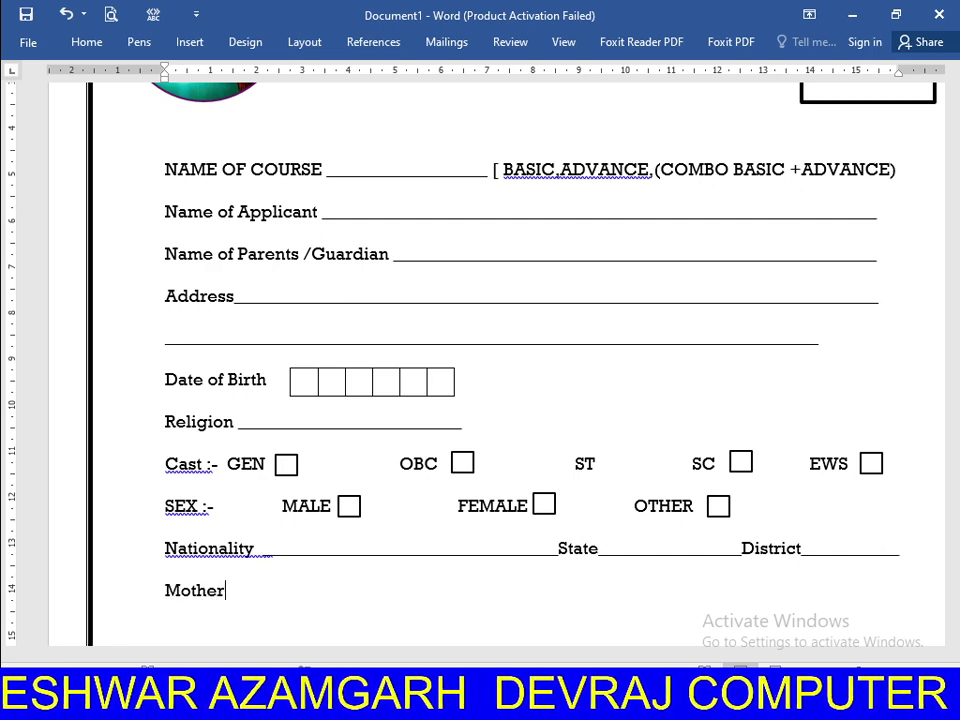
type("tog")
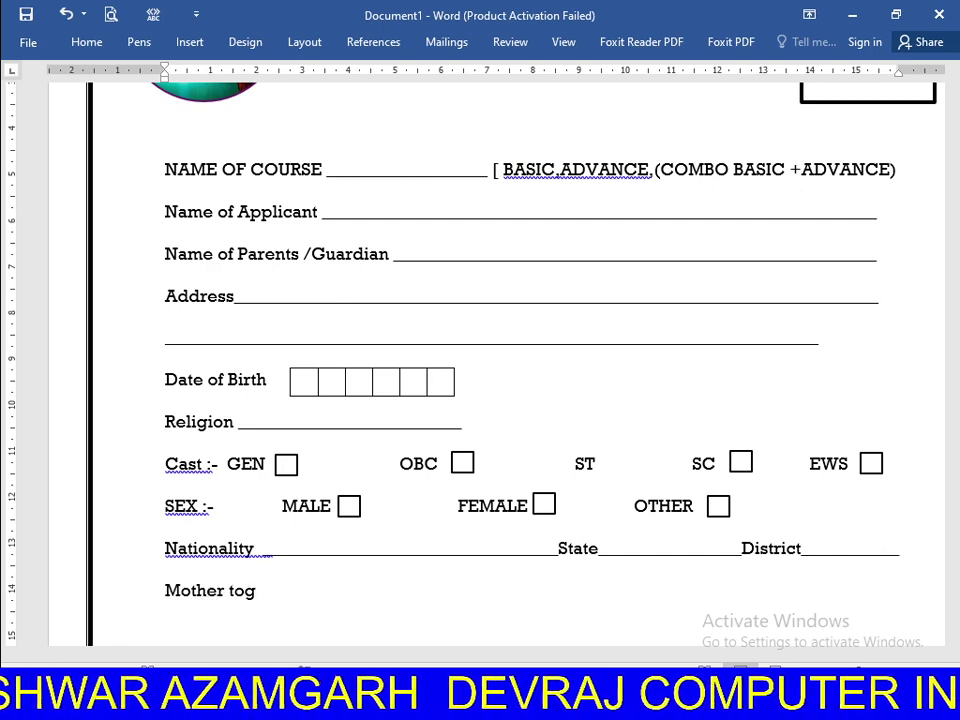
key("BackSpace")
type("n")
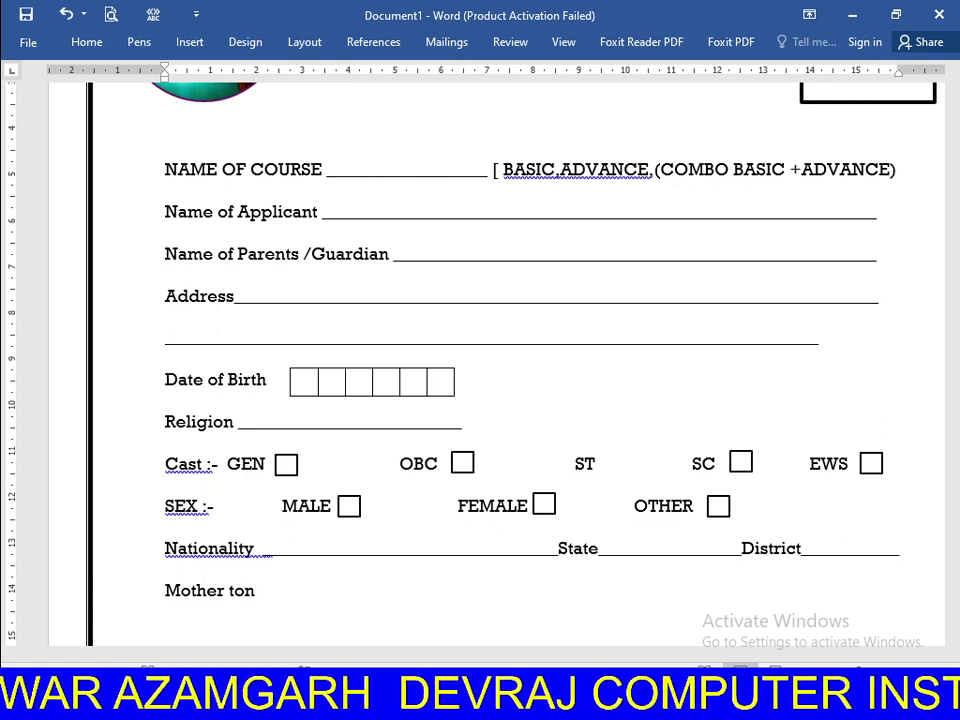
key("BackSpace")
key("BackSpace")
key("BackSpace")
type("T")
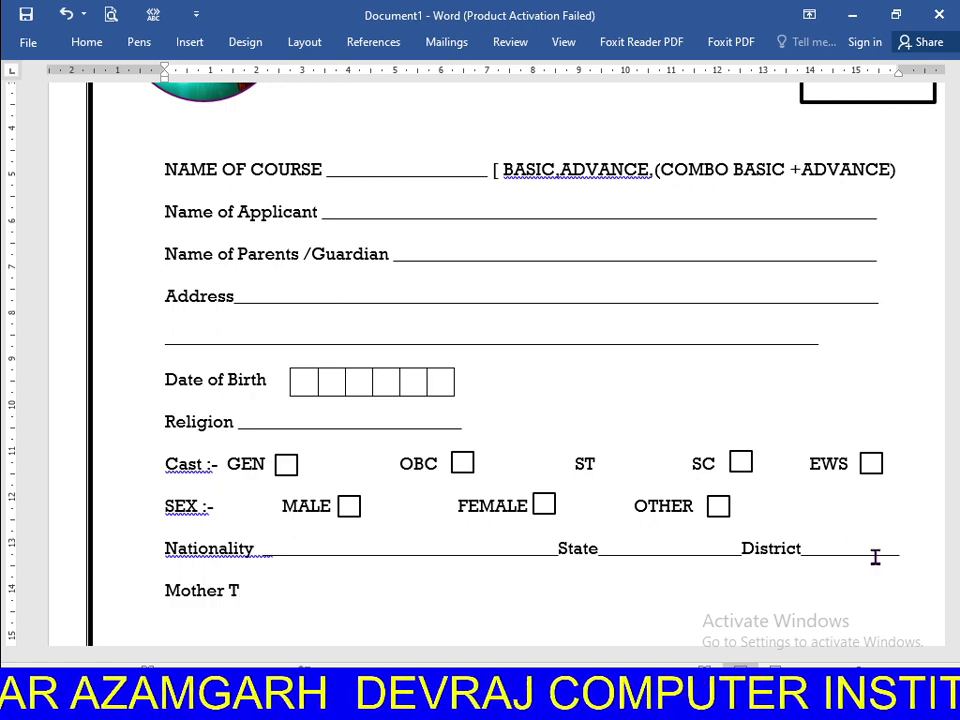
type("ongu")
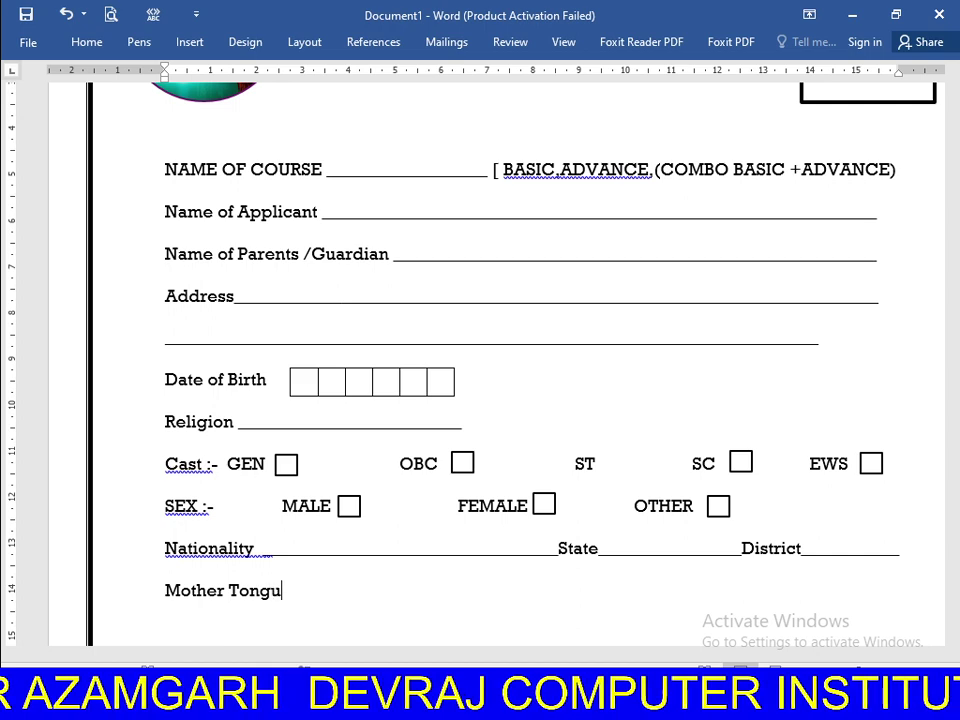
type("re")
key("BackSpace")
key("BackSpace")
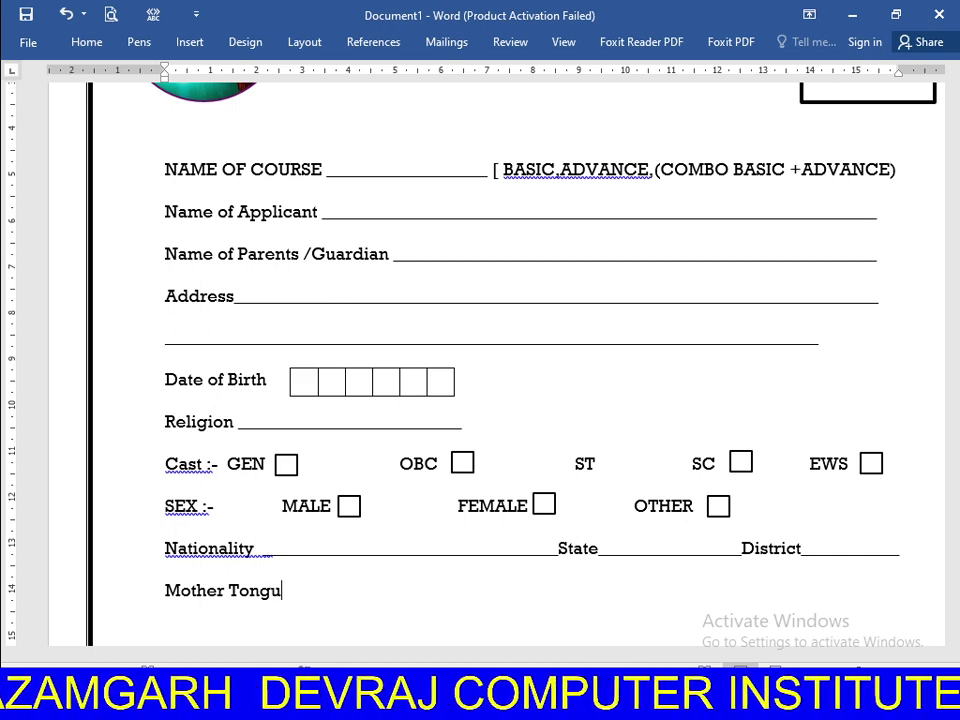
type("e")
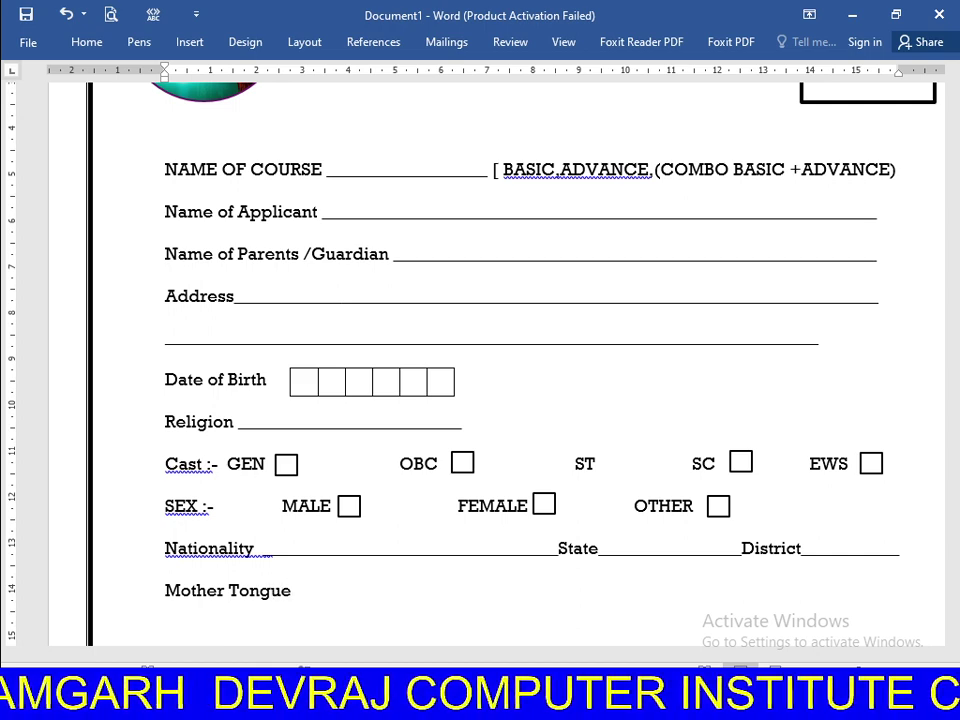
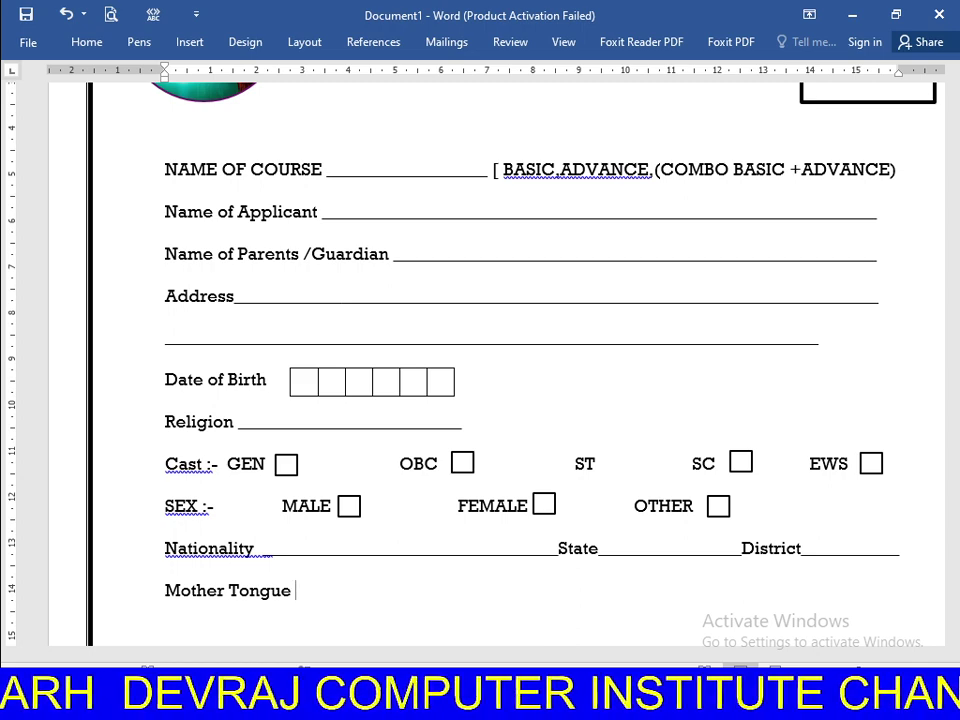
- Finish the Mother Tongue blank and add an 'Education qualification' field with an underscore answer line
type("______________")
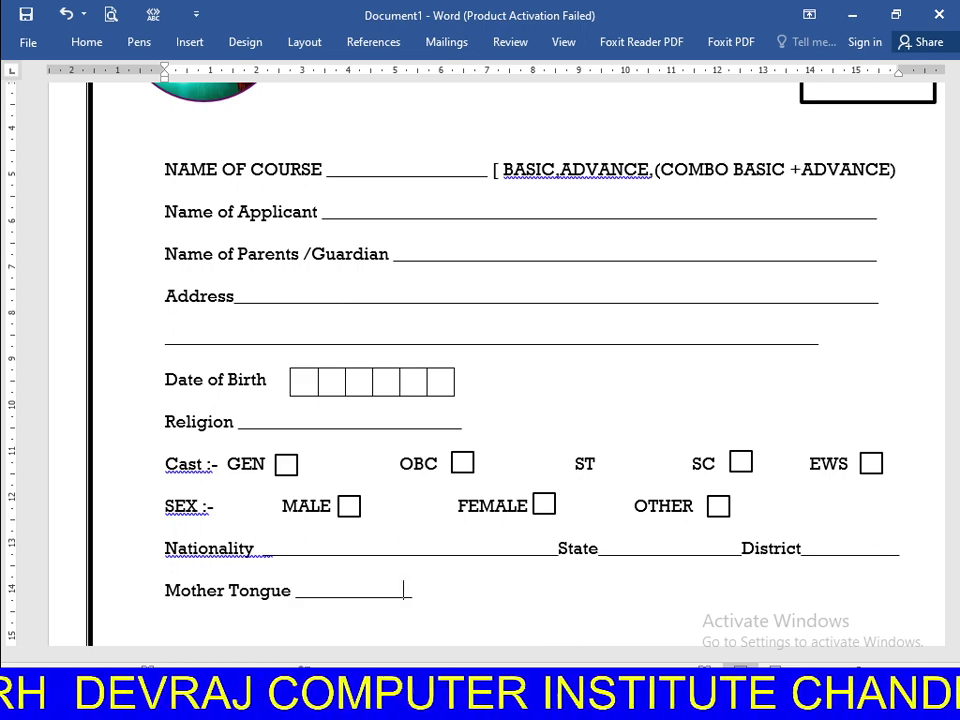
type("________________________________")
key("Return")
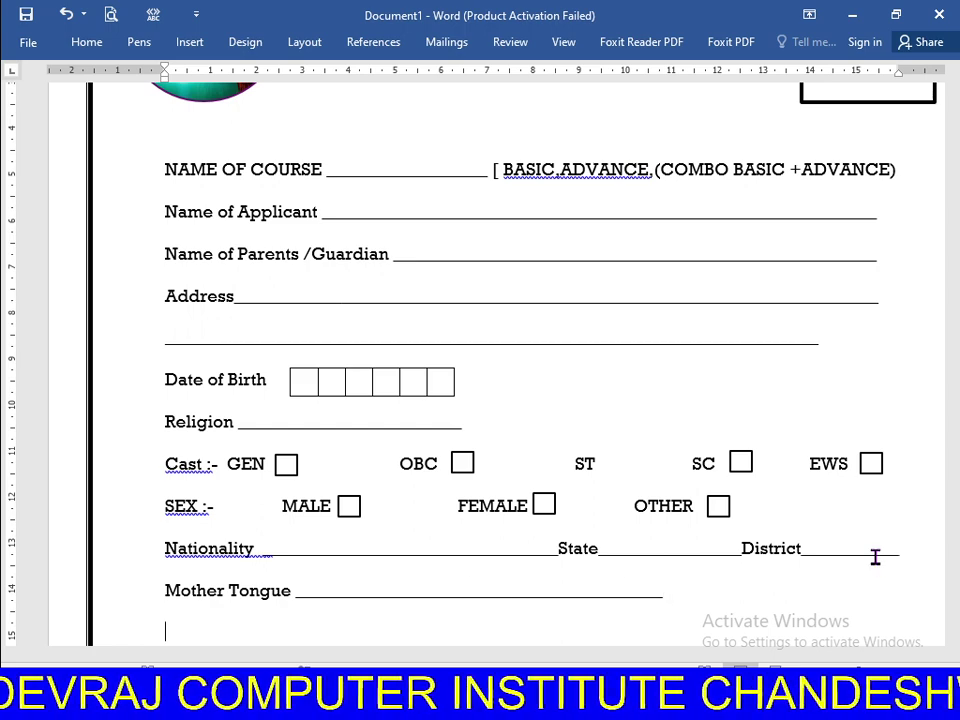
type("E")
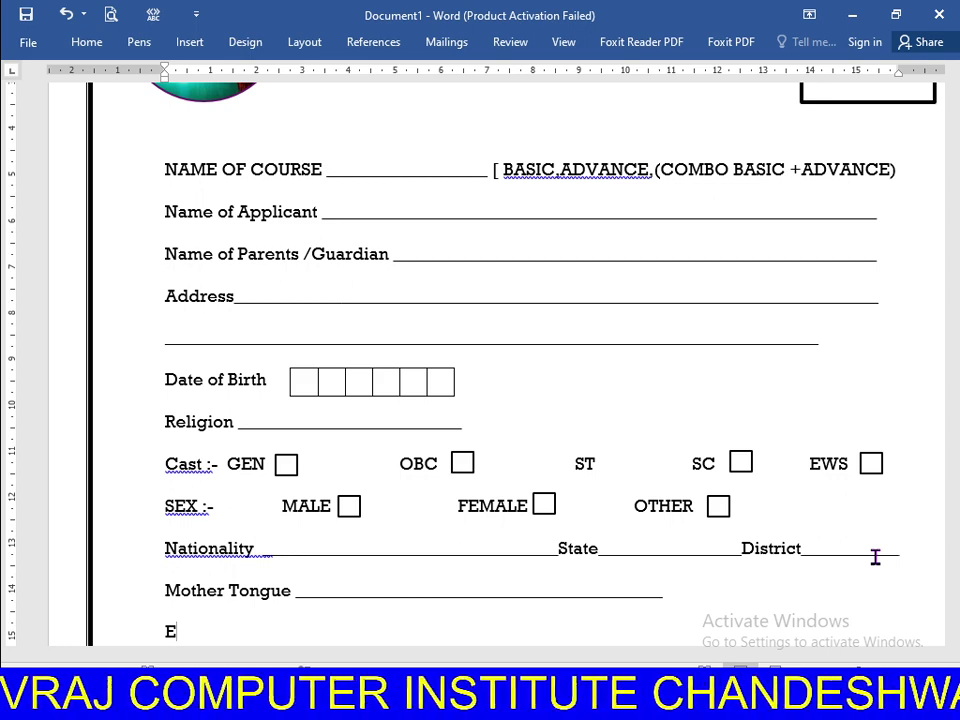
type("duca")
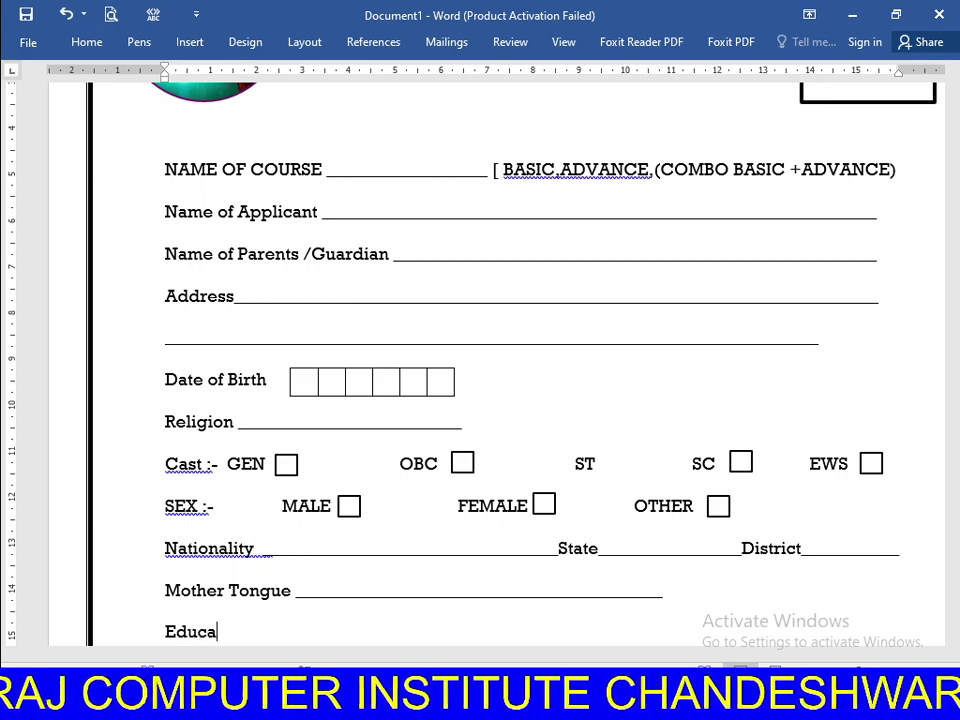
type("tion qu")
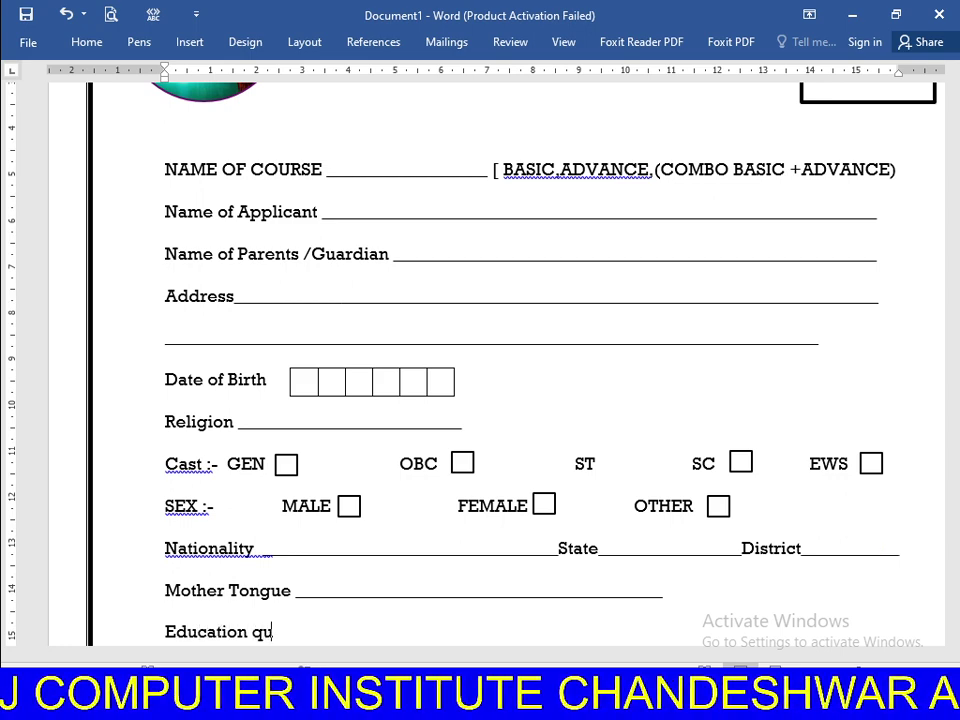
type("alif")
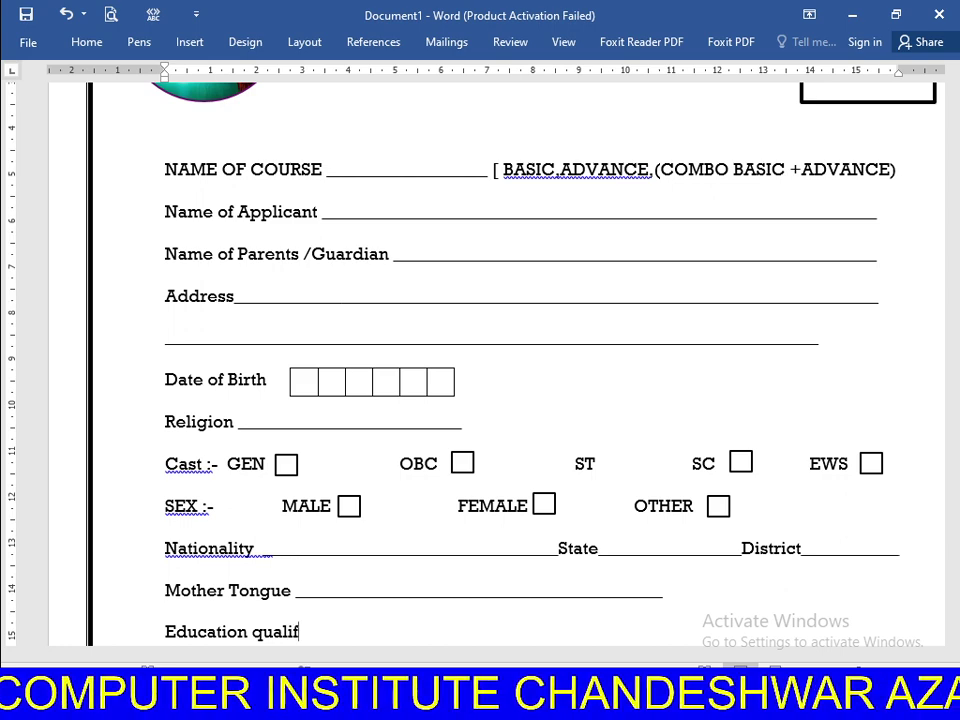
key("BackSpace")
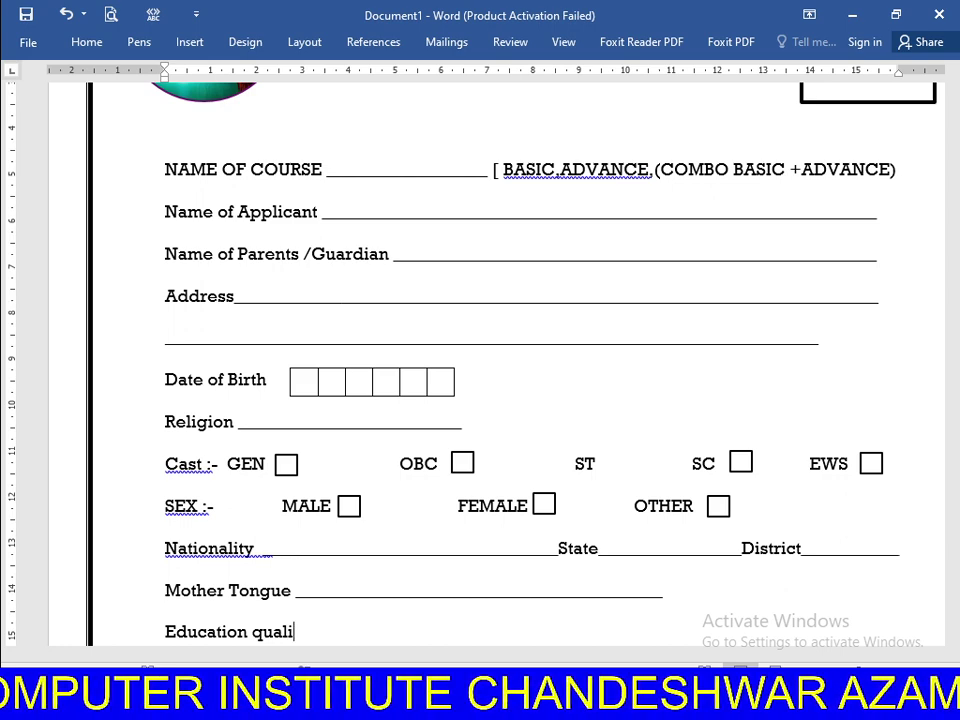
type("ficat")
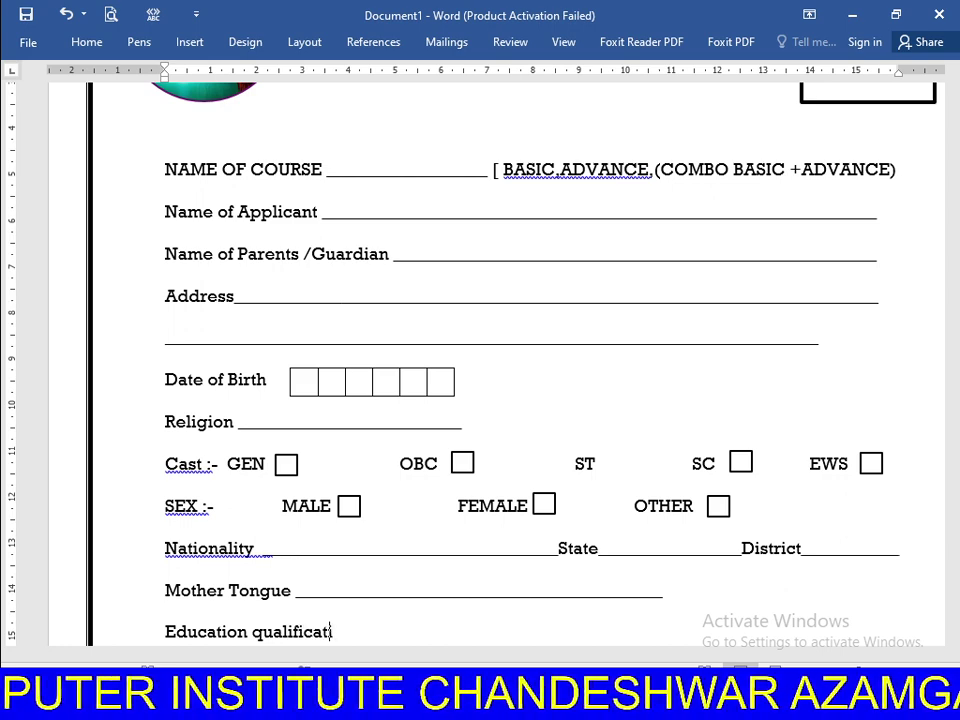
type("ion ")
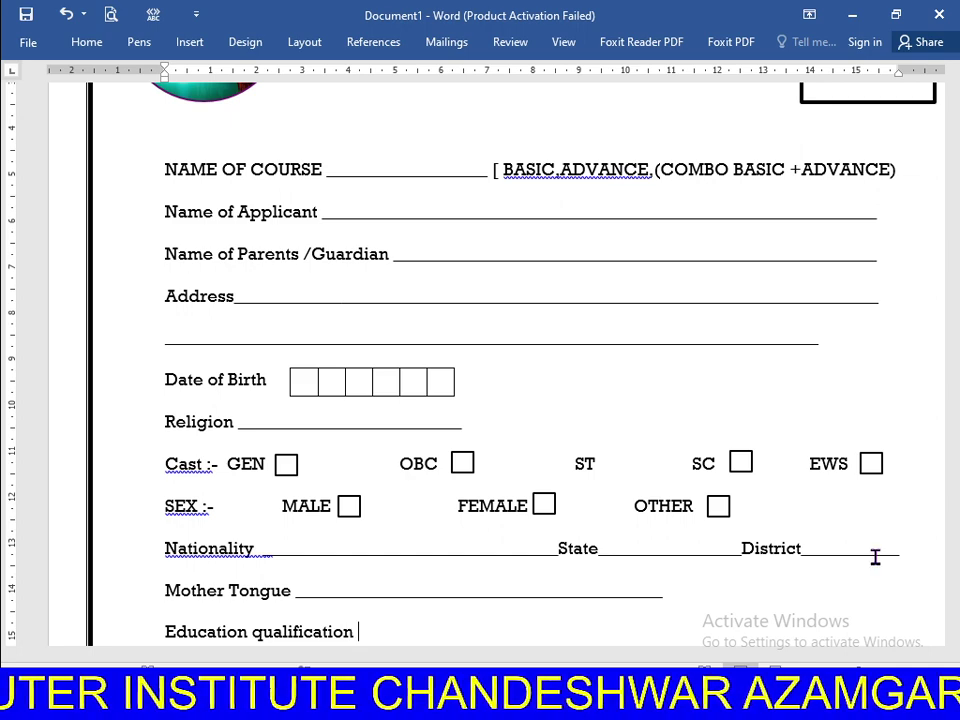
type("____________________________________")
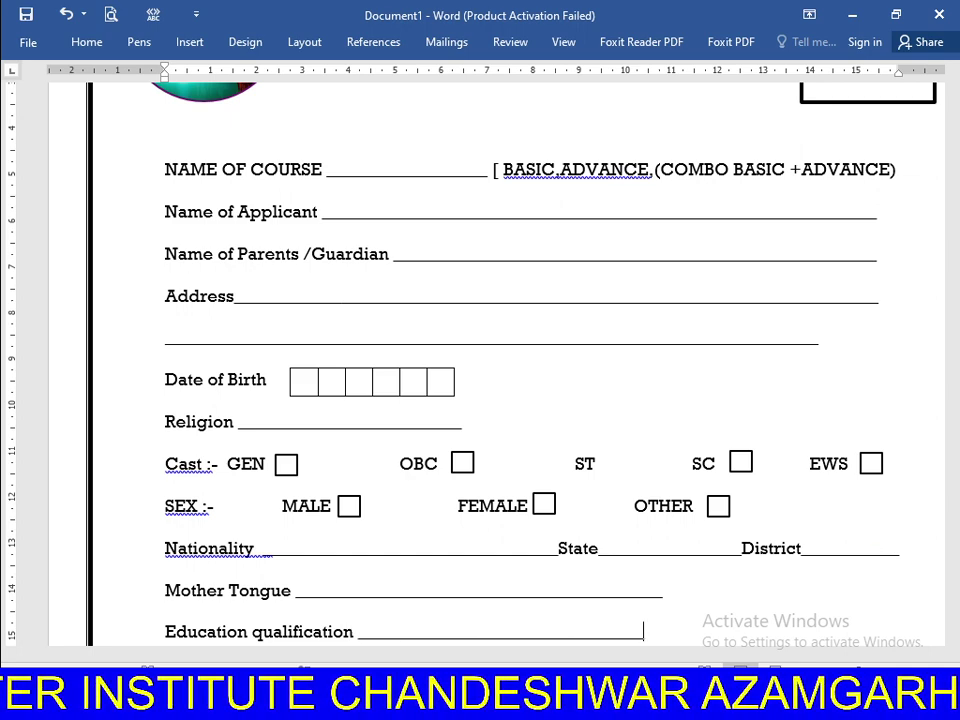
type("__")
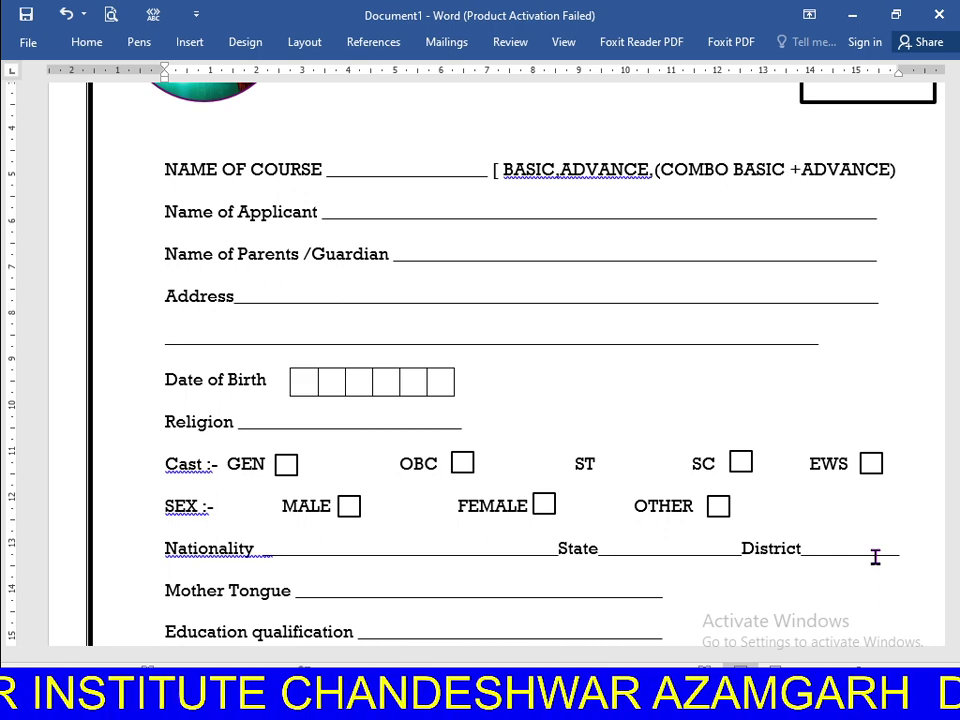
key("BackSpace")
- Add an 'Experience' field with an underscore answer line, then start a new line
key("Return")
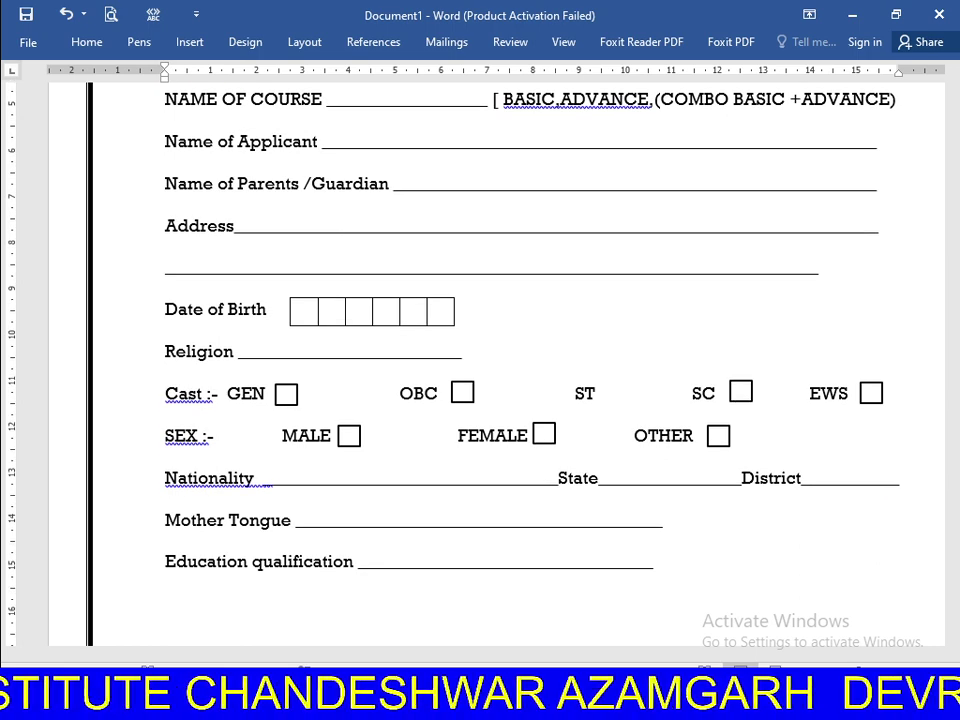
type("E")
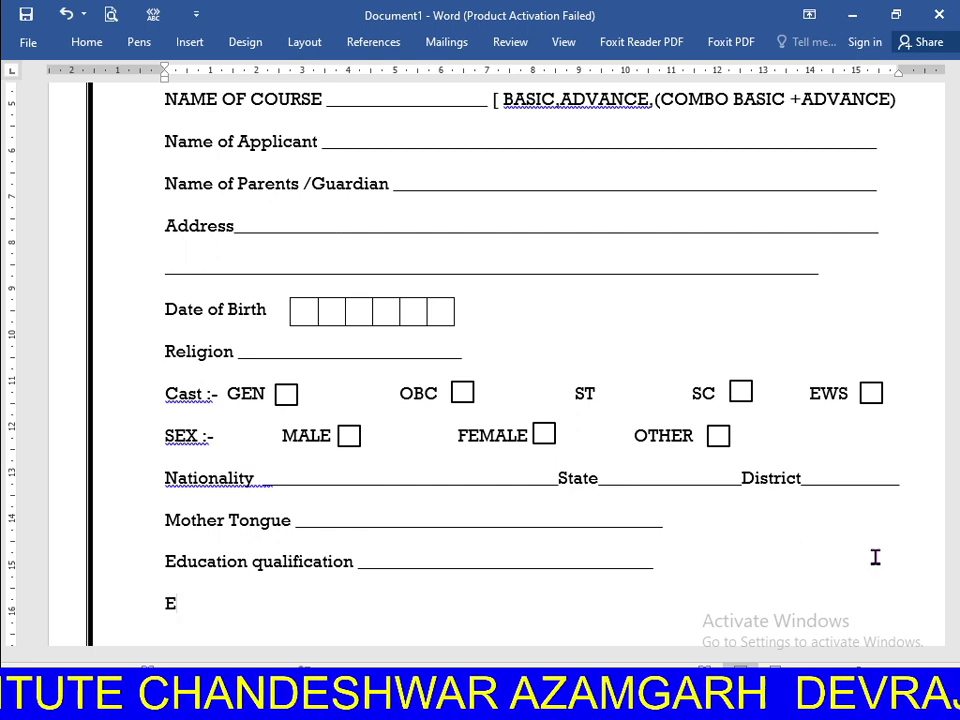
type("xper")
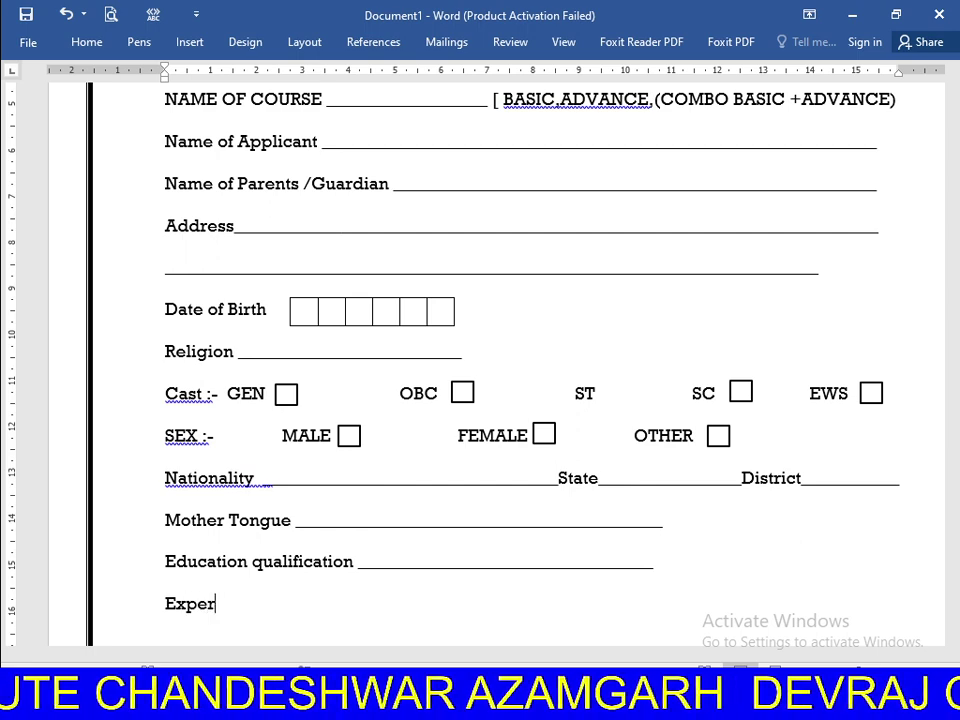
type("ience ")
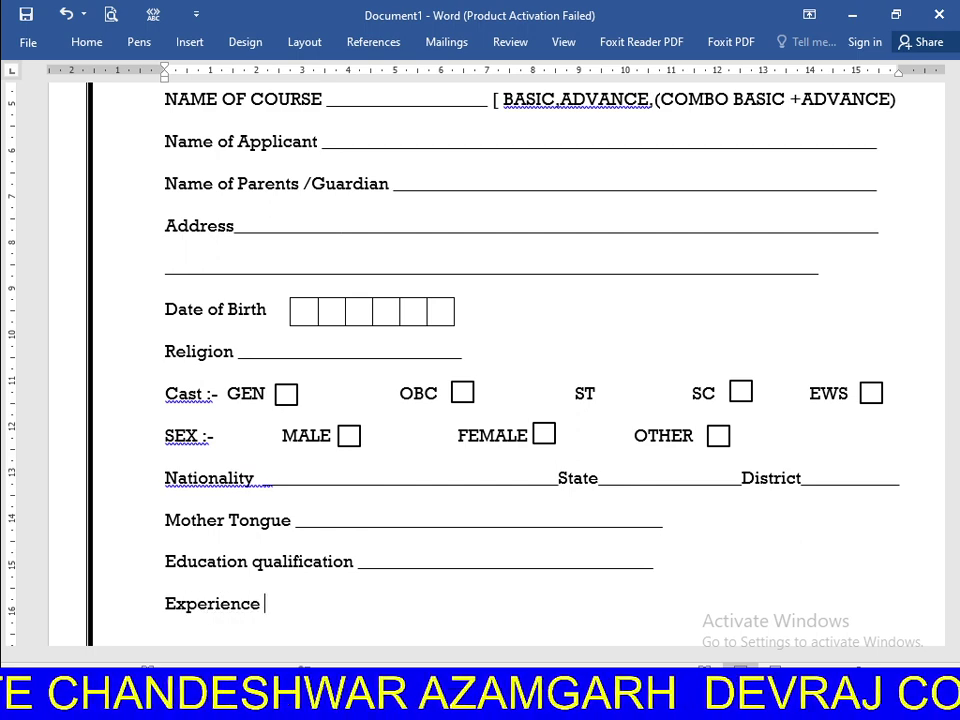
type("_________")
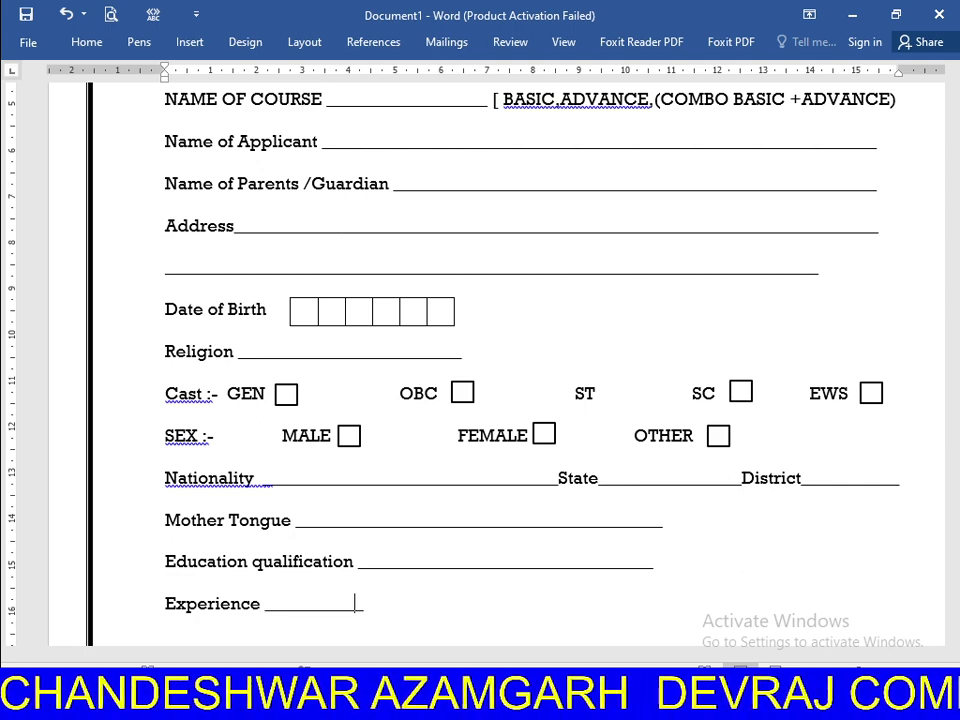
type("_______________________________")
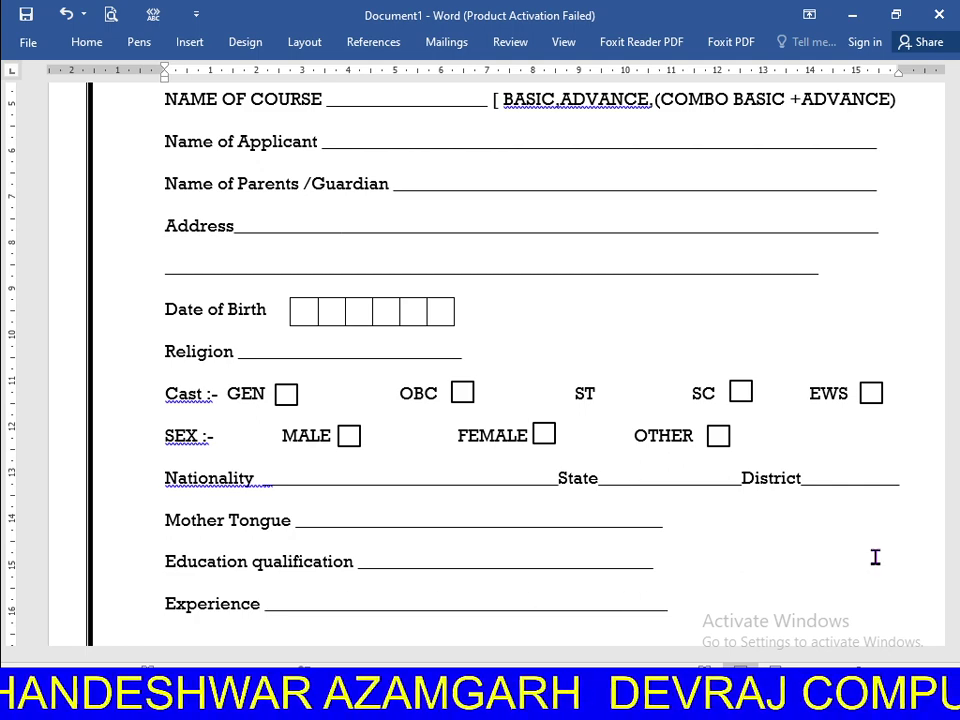
key("BackSpace")
key("BackSpace")
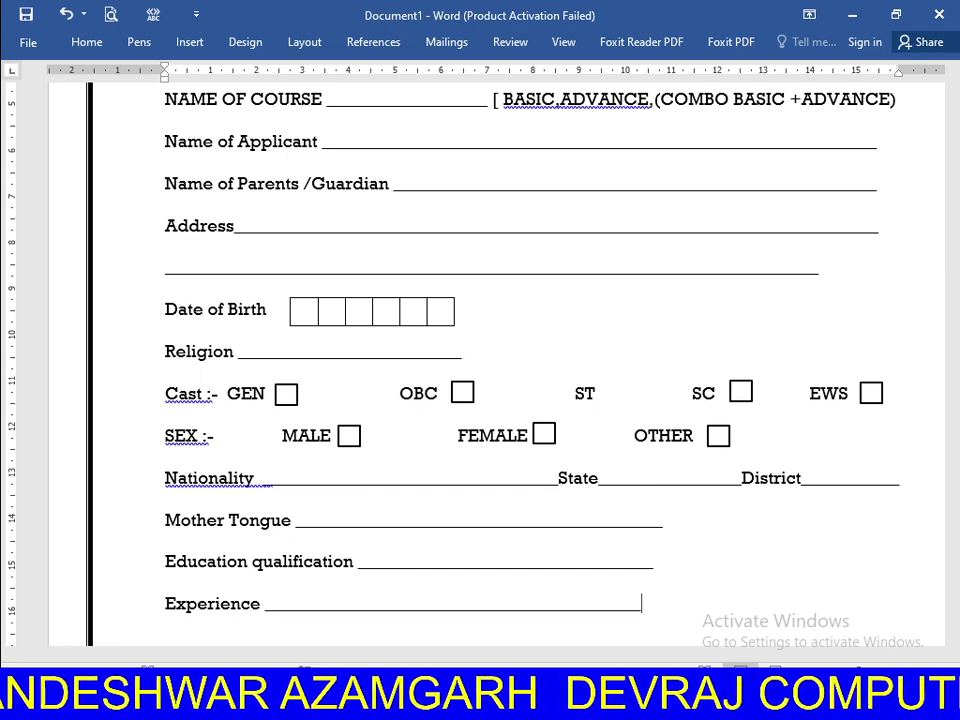
type("_")
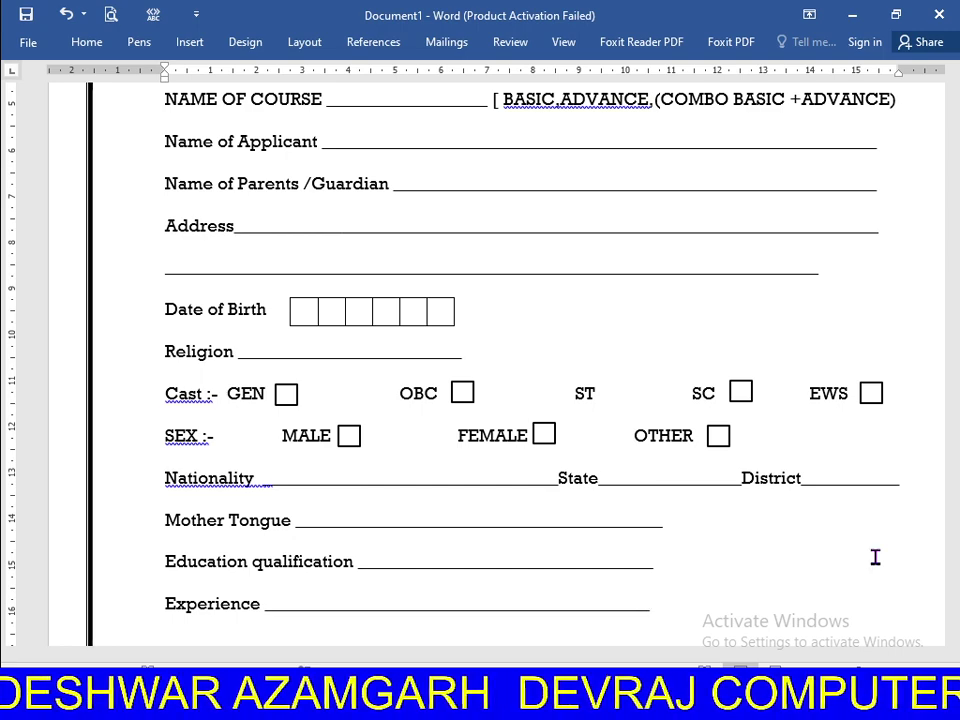
key("Return")
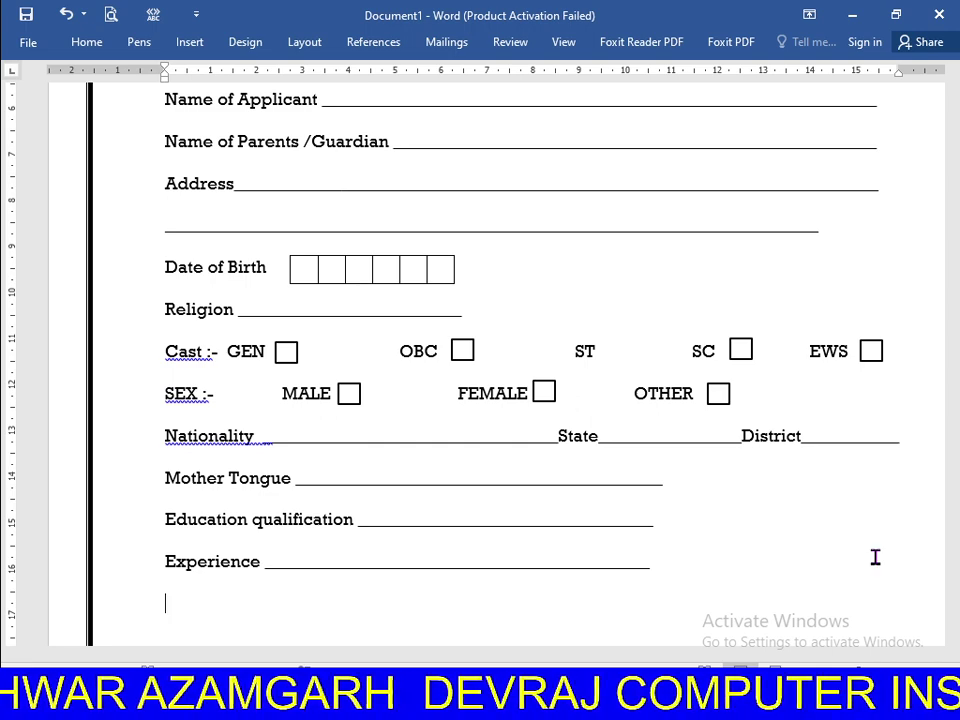
- Type 'Hobby /interst' with an underscore blank, then 'Computer Knowledge' followed by 'Yes'
type("Hob")
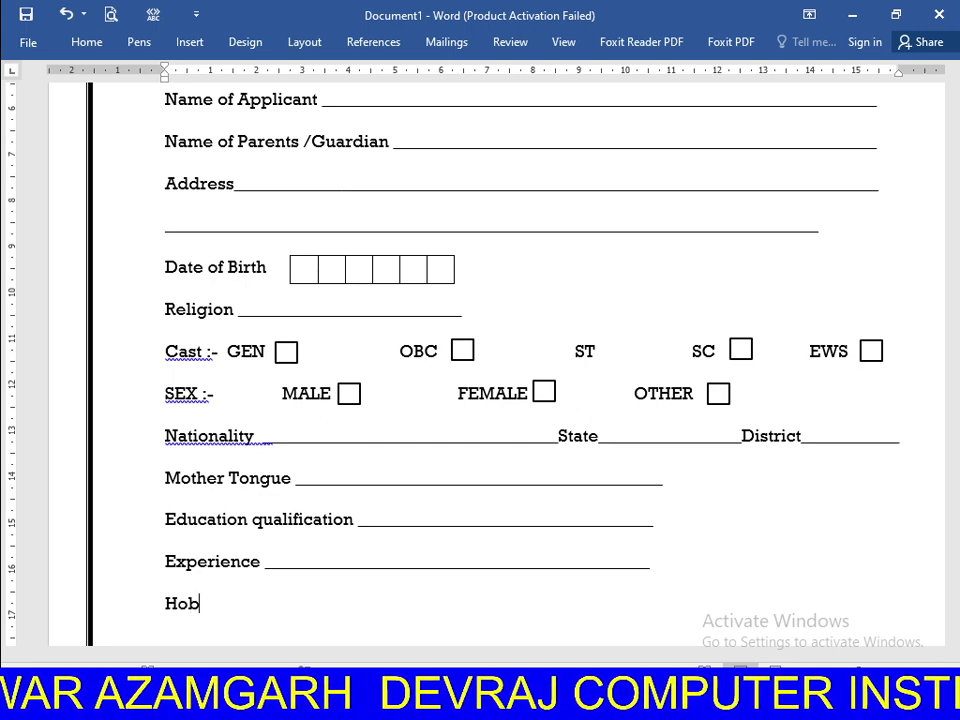
type("by /")
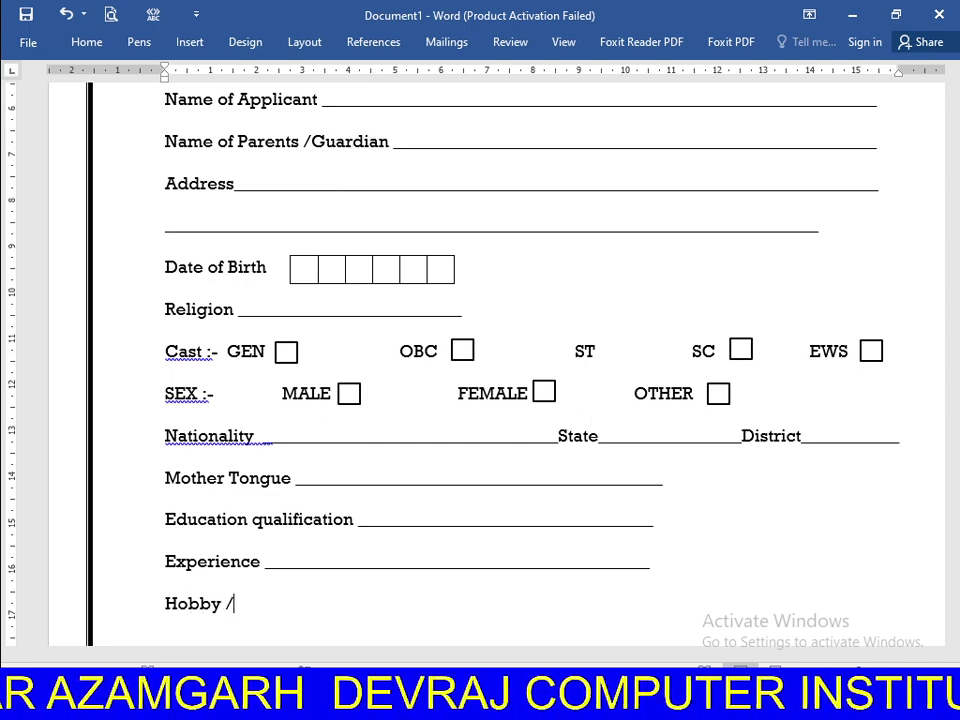
type("in")
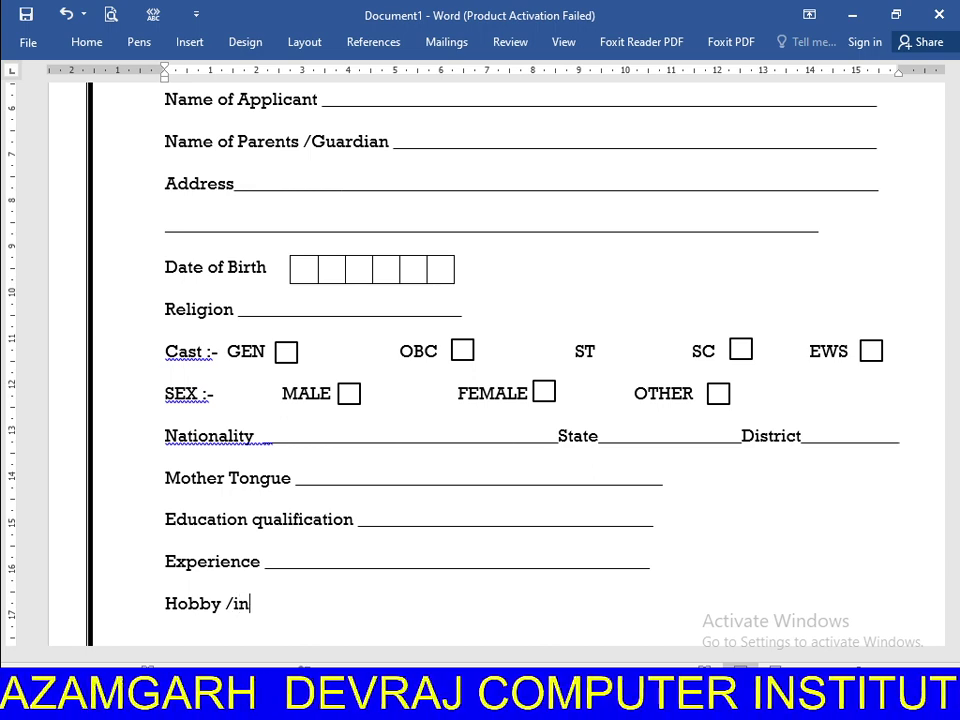
type("ters")
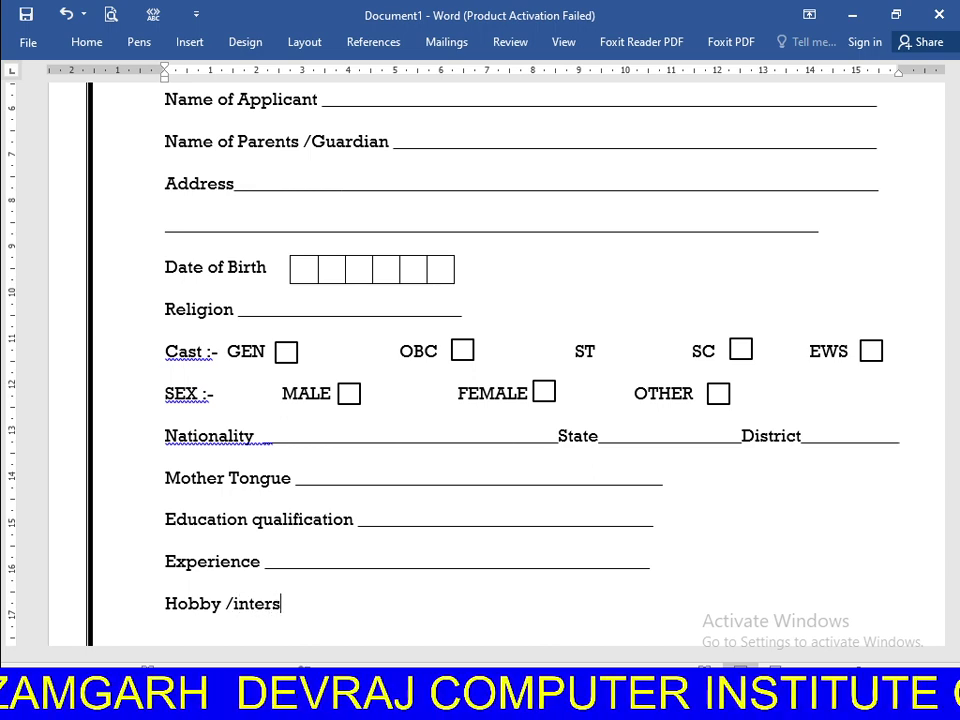
type("t")
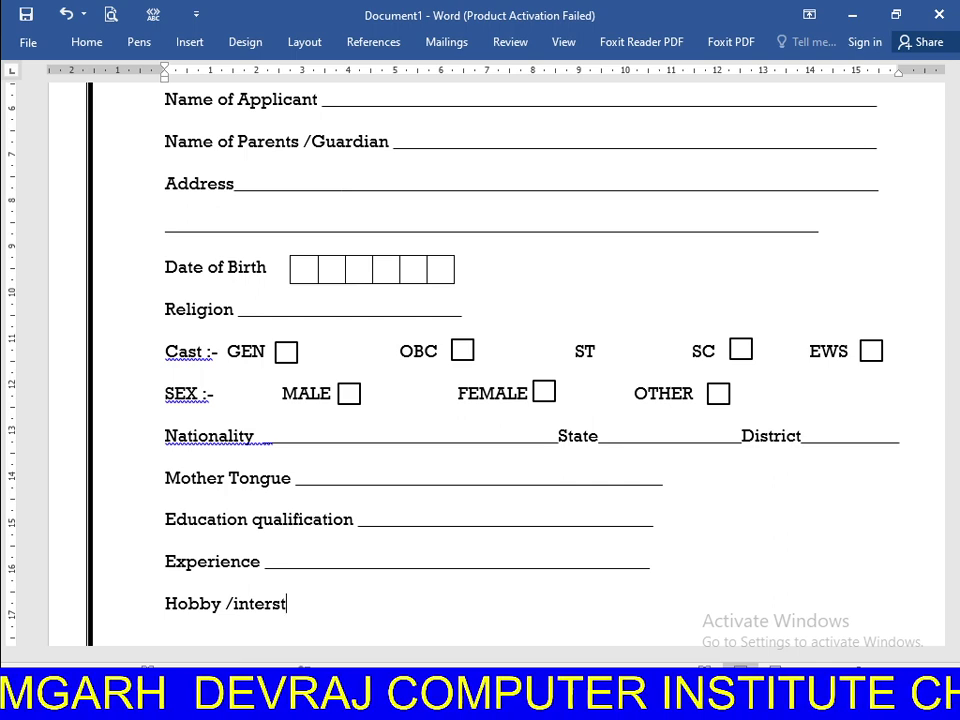
type("____________________________________")
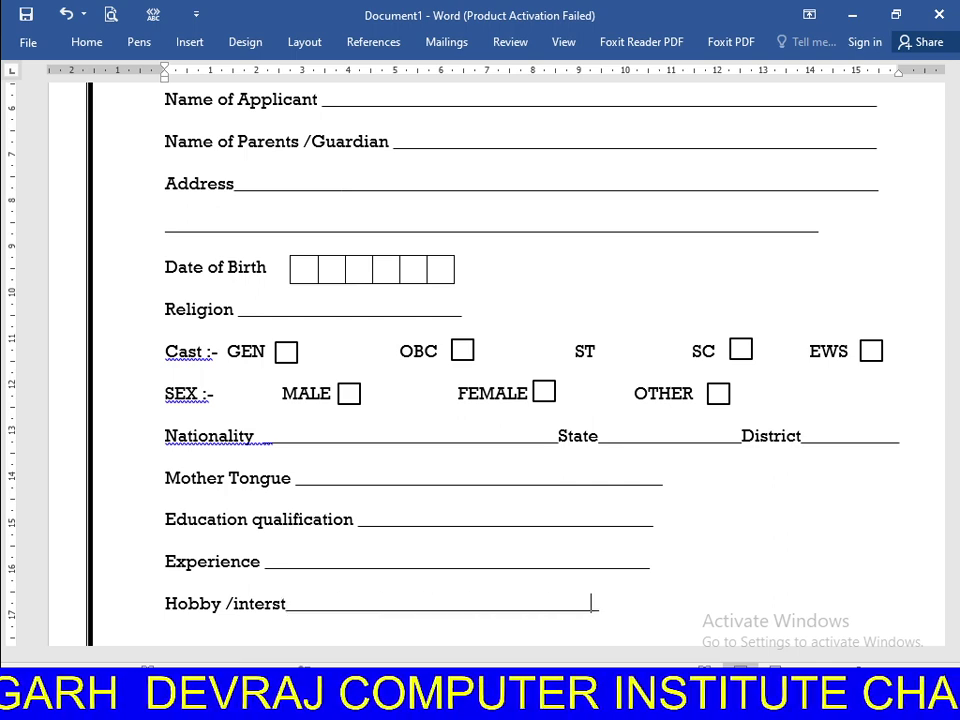
type("_______")
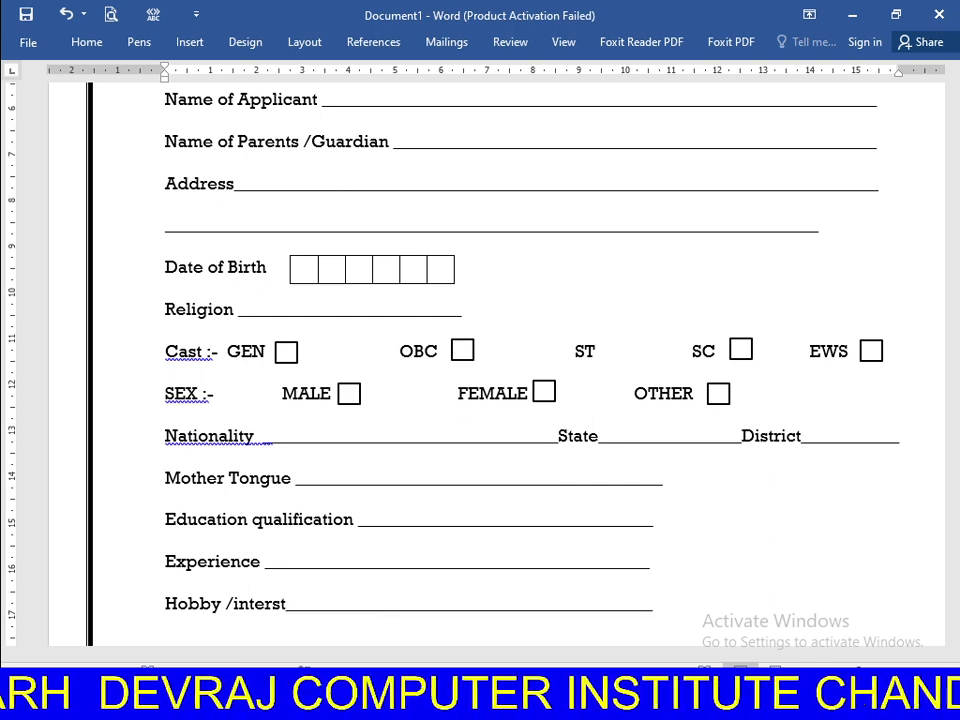
key("Return")
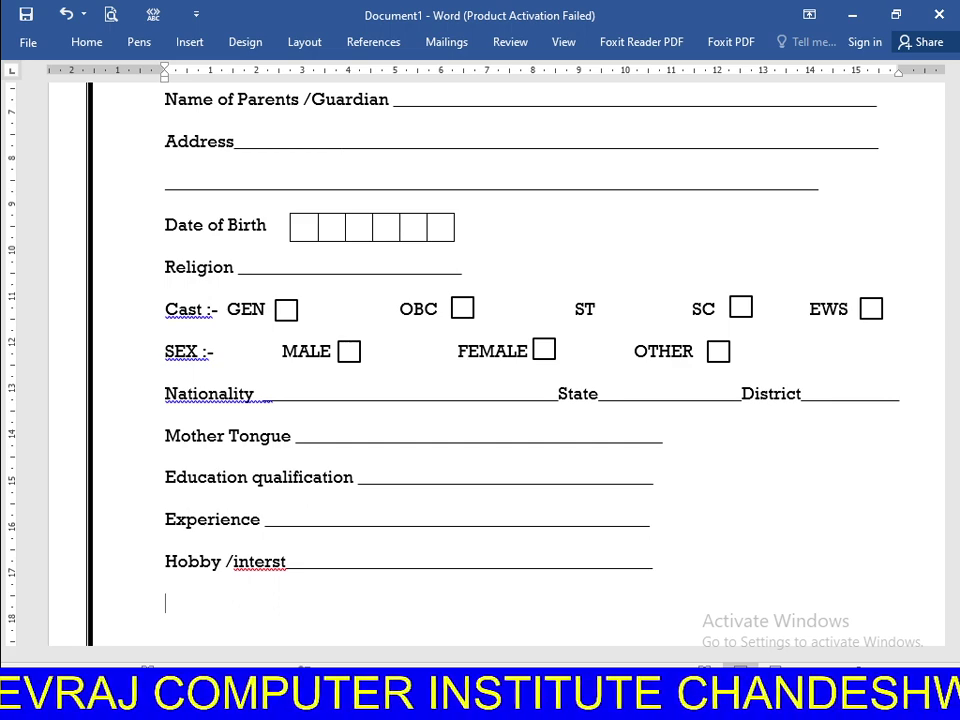
type("C")
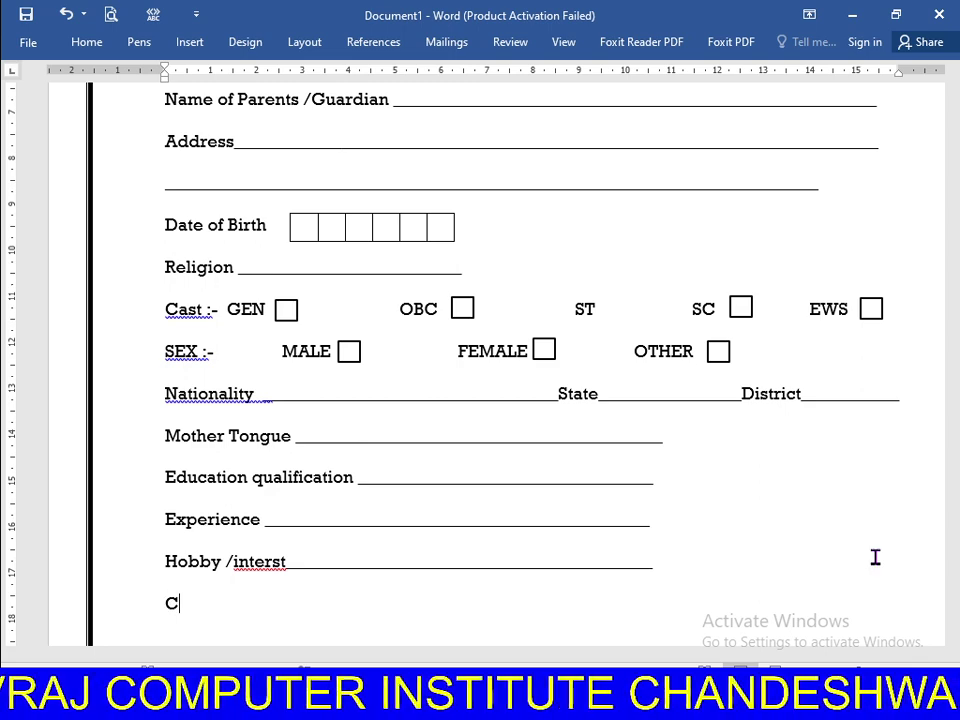
type("o")
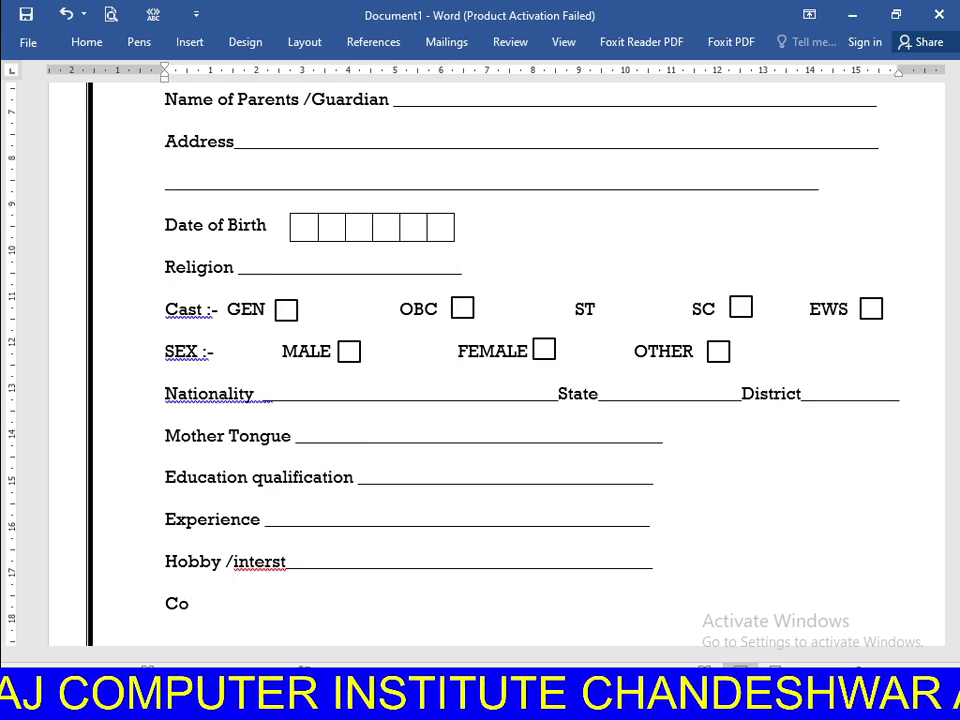
type("mput")
type("er ")
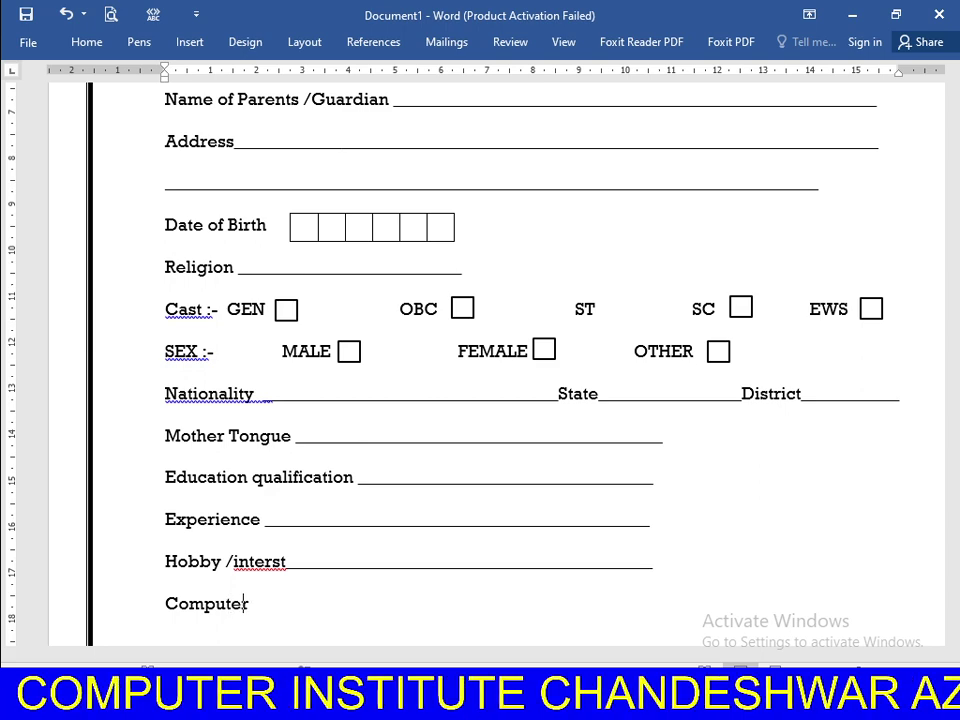
type("Kn")
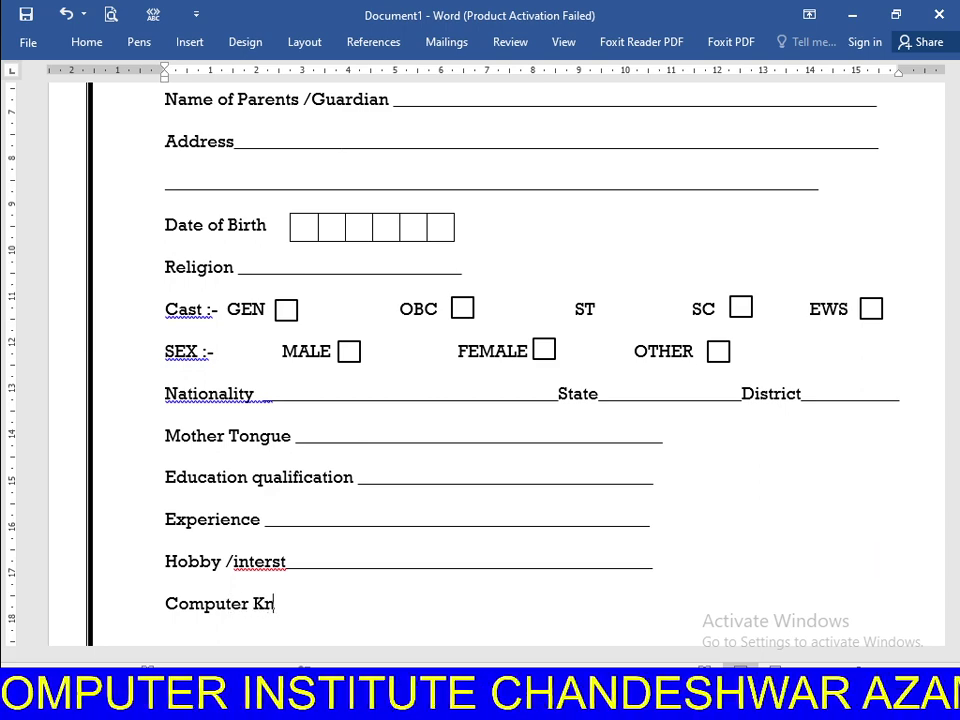
type("owled")
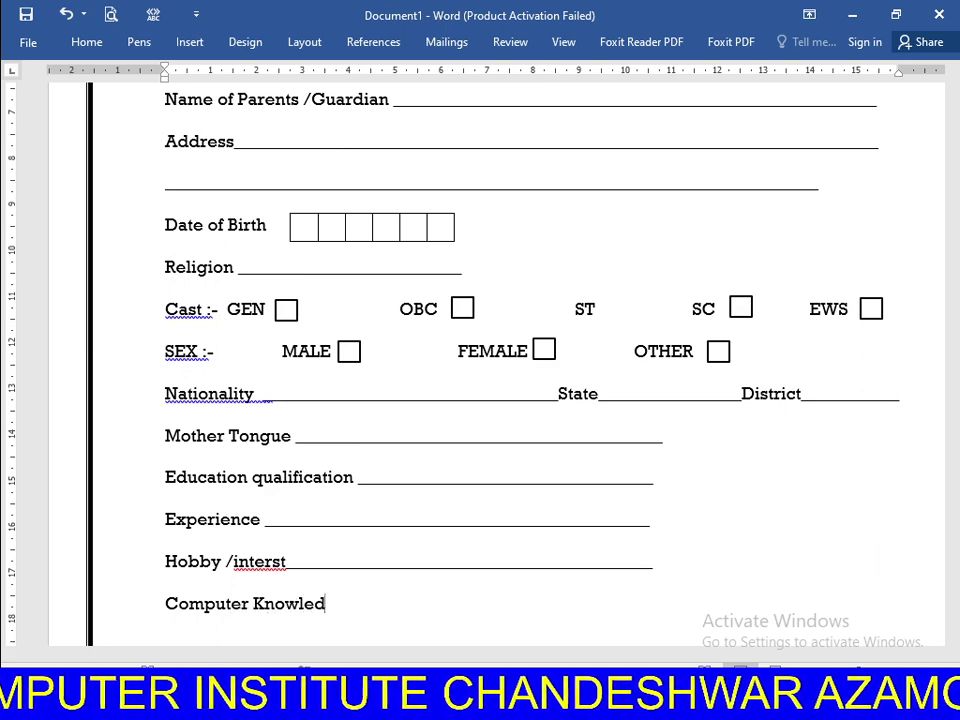
type("ge ")
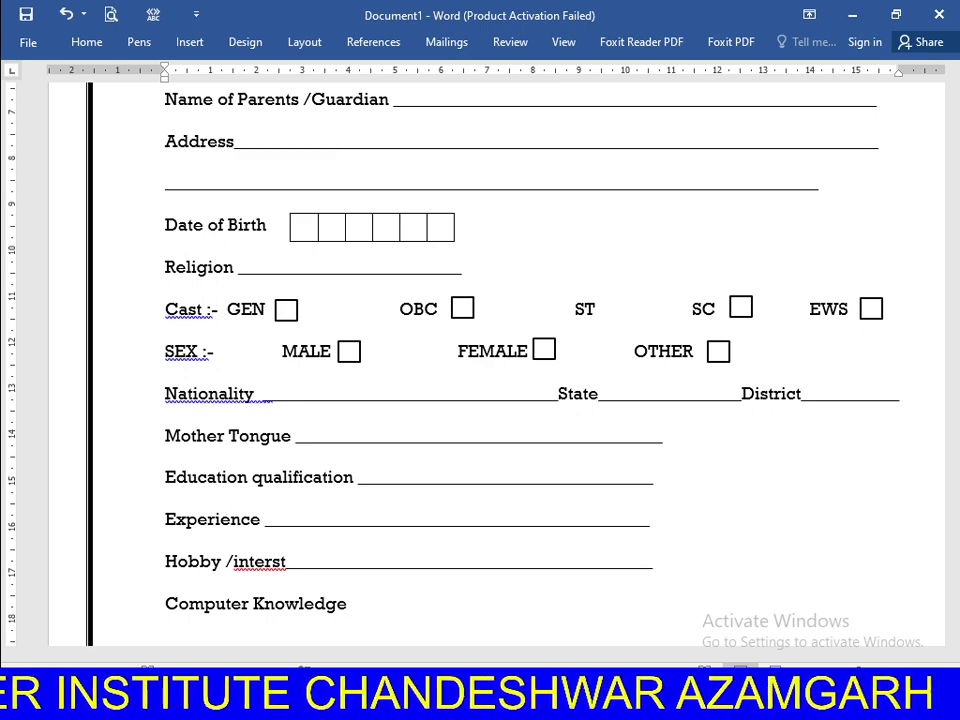
type("                                 Ye")
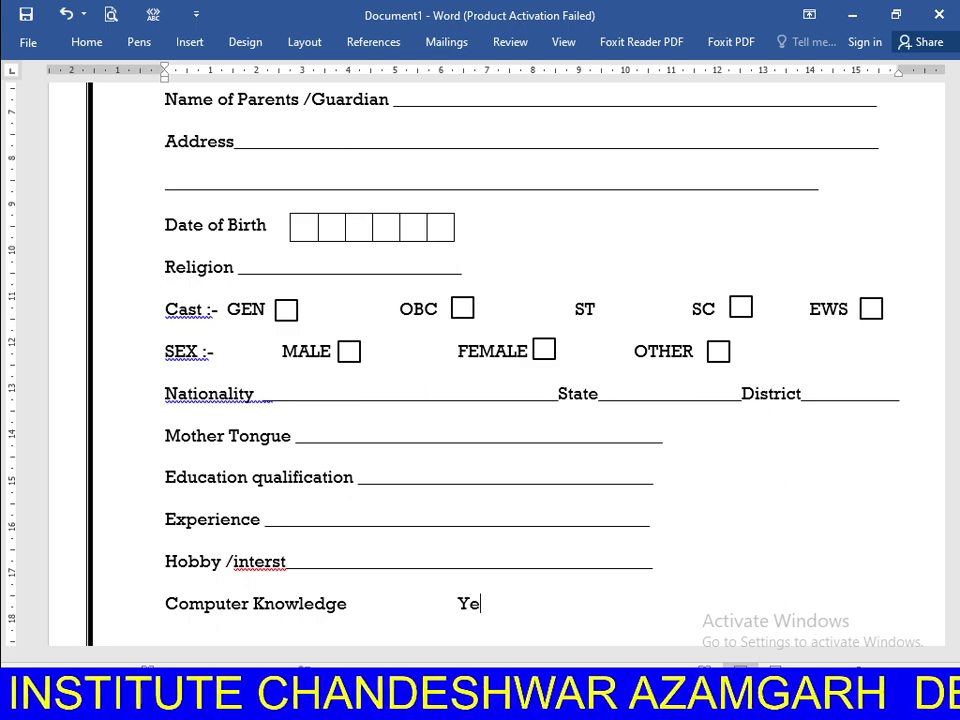
type("s                                            ")
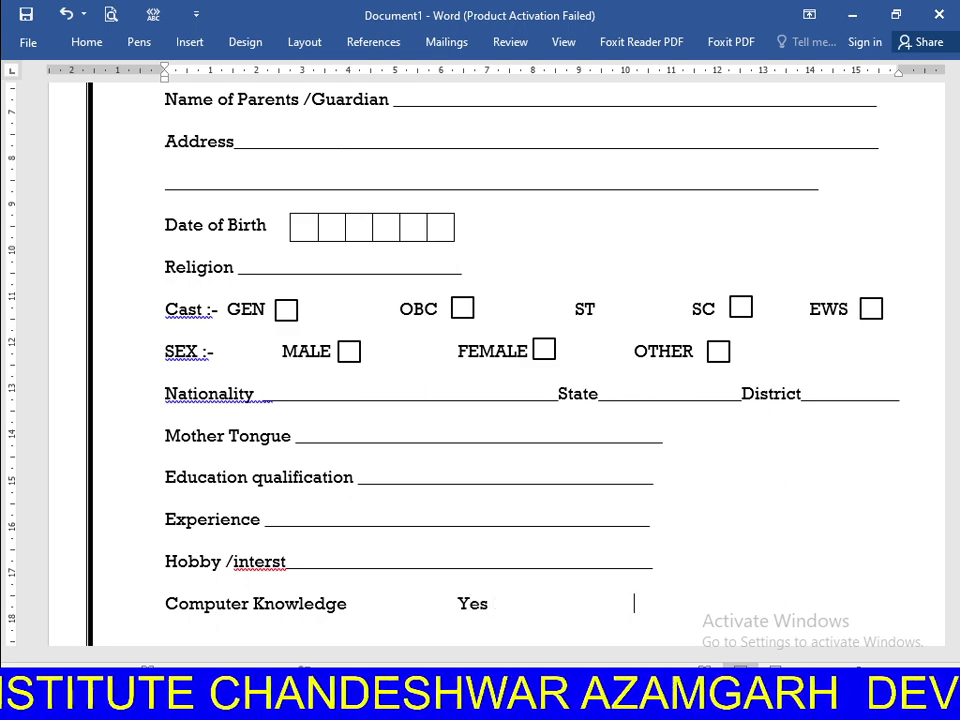
type("No")
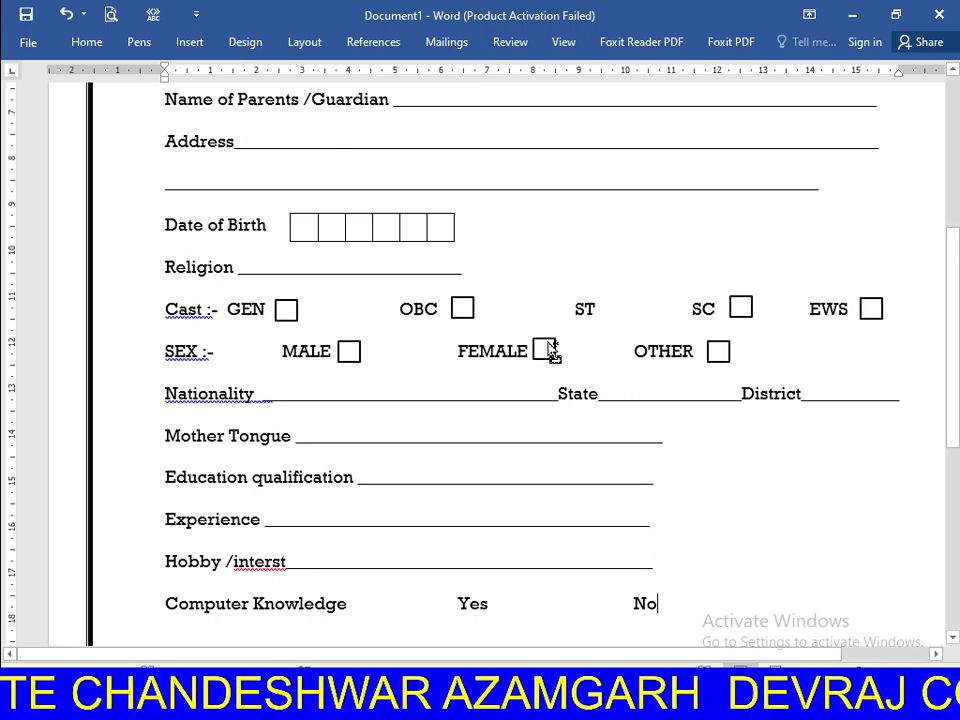
- Copy the FEMALE checkbox beside Yes and No, then select the misspelled 'interst'
left_click_drag(549, 347, 509, 590)
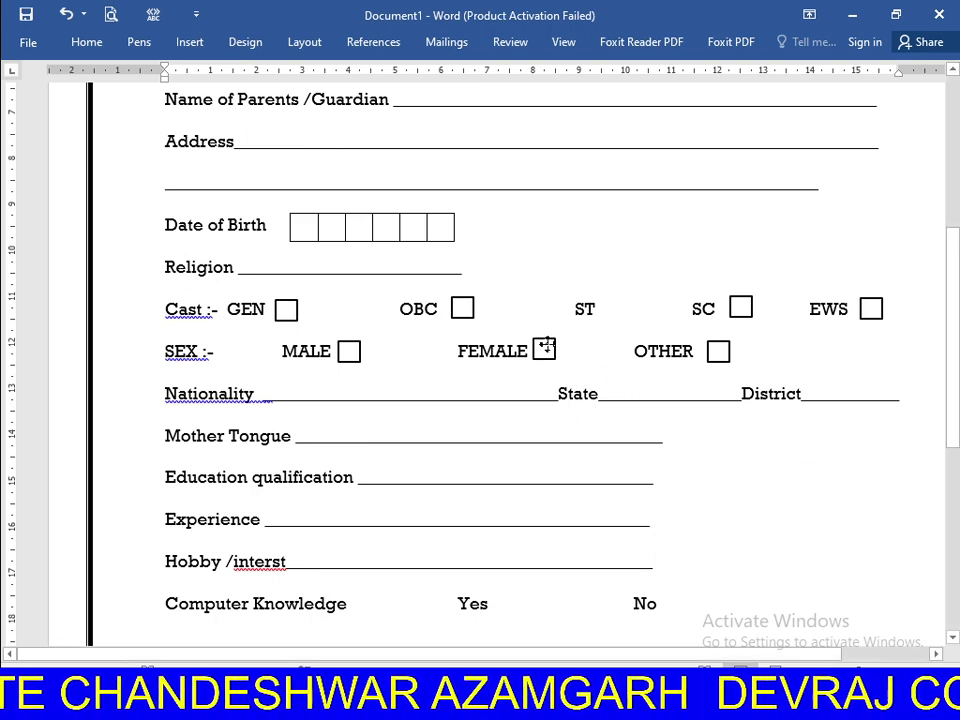
left_click(508, 592)
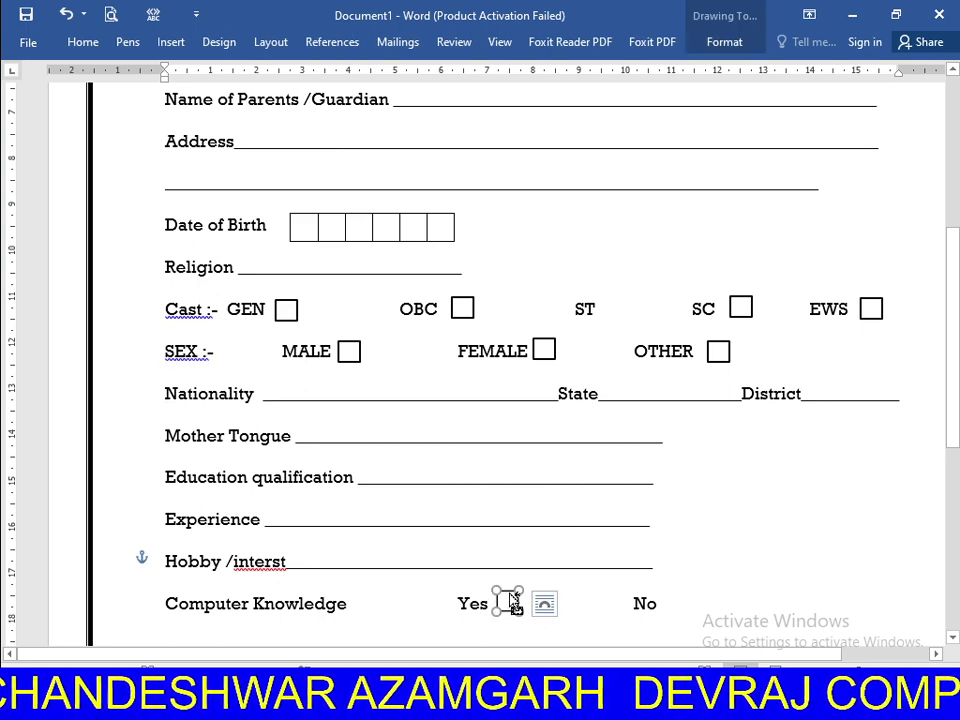
left_click_drag(512, 600, 666, 596)
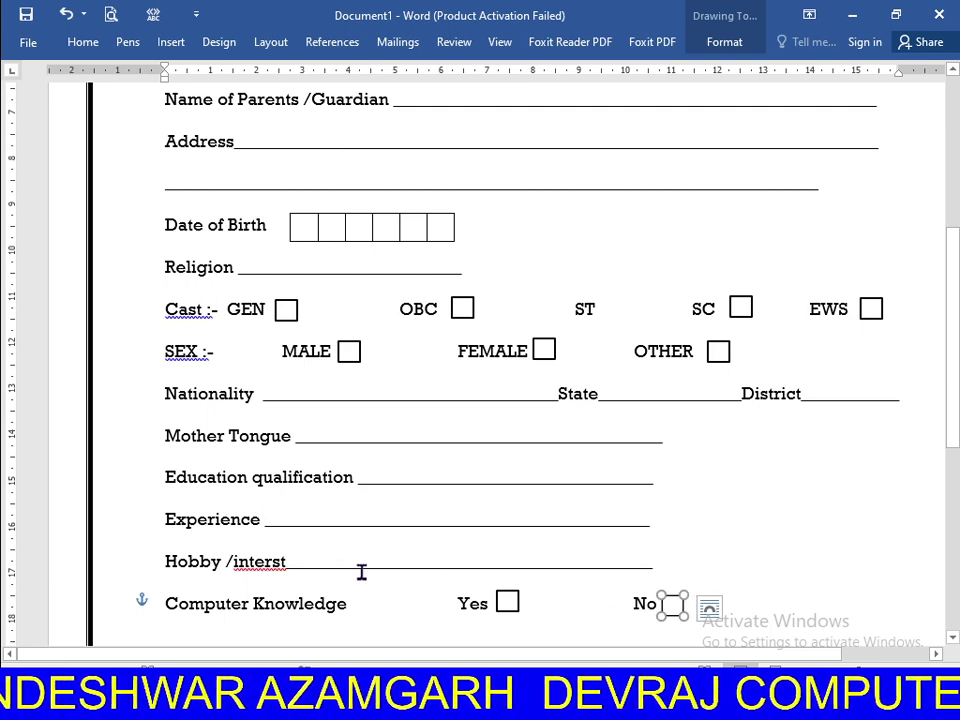
left_click(281, 561)
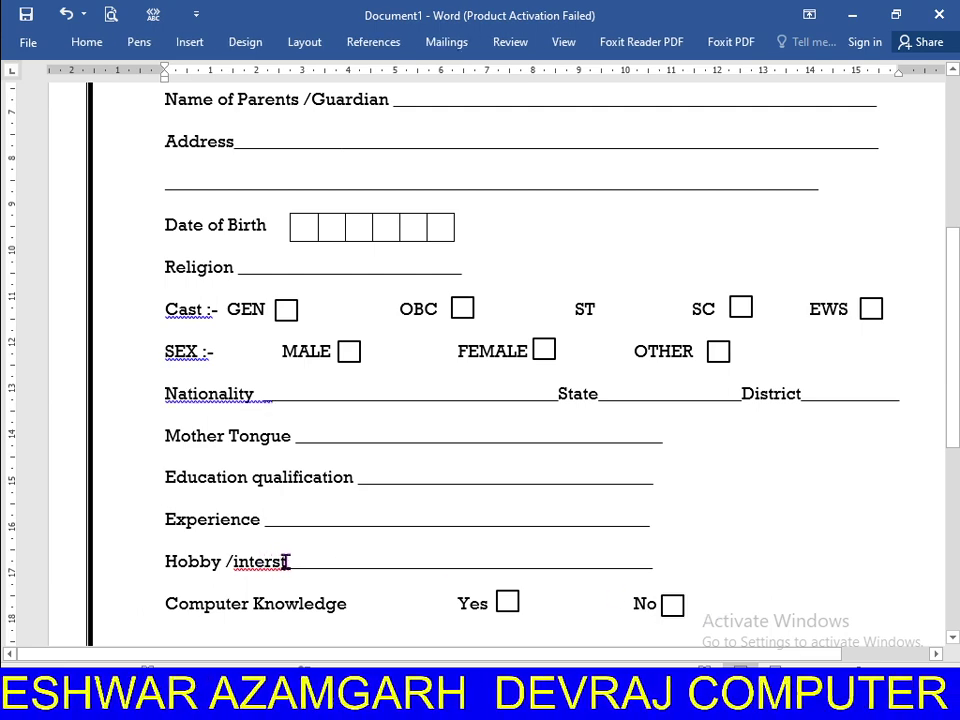
left_click_drag(284, 561, 236, 561)
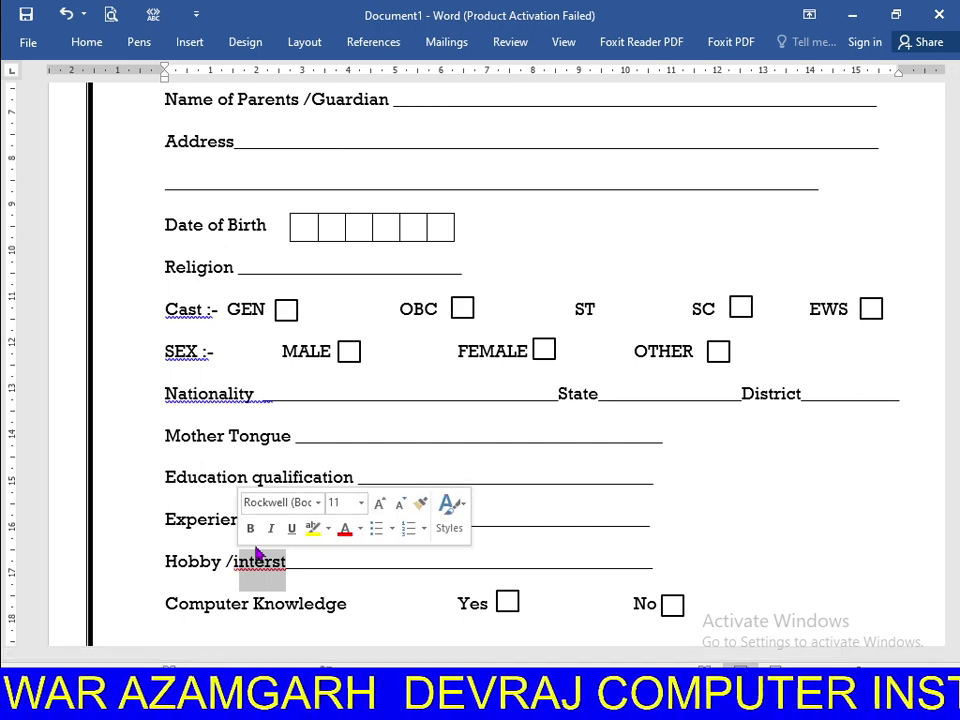
- Replace 'interst' with 'Interest' and start a new line after Computer Knowledge
type("i")
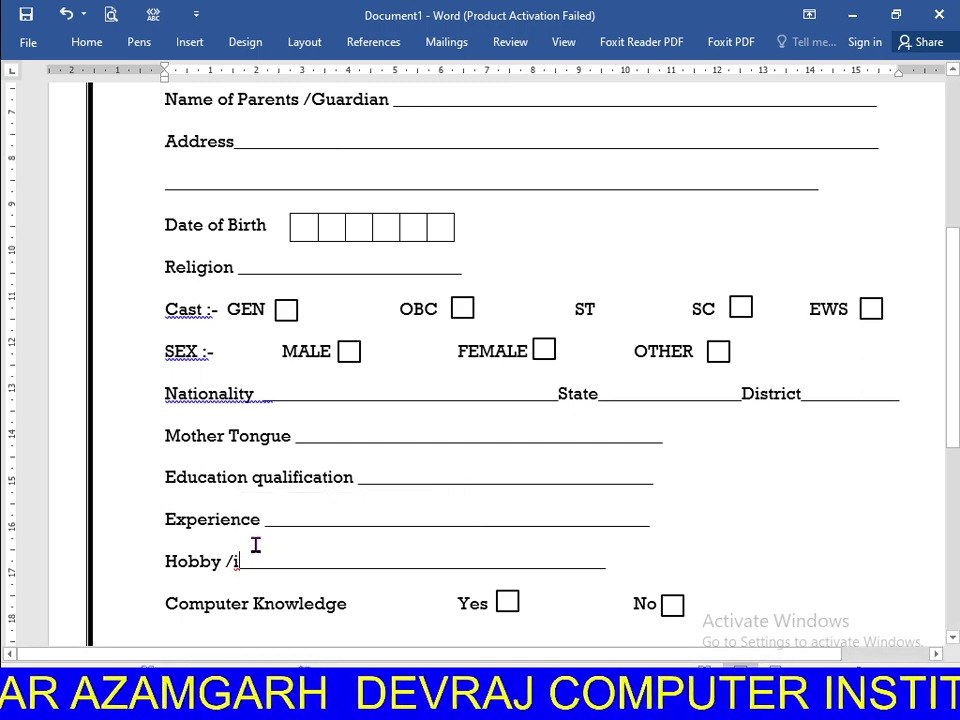
key("BackSpace")
type("I")
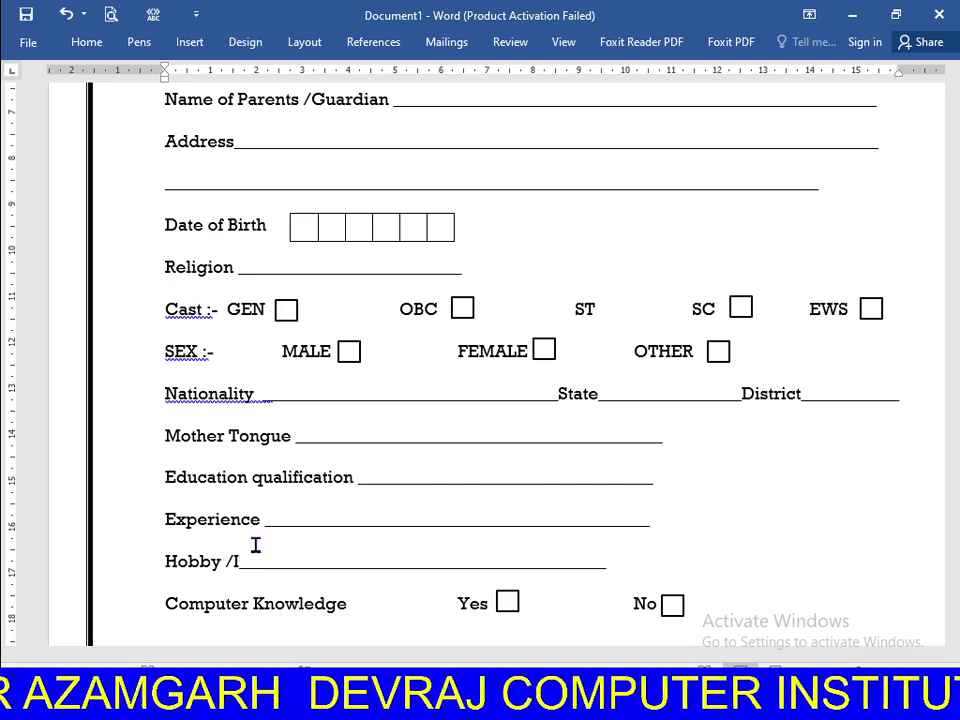
type("nter")
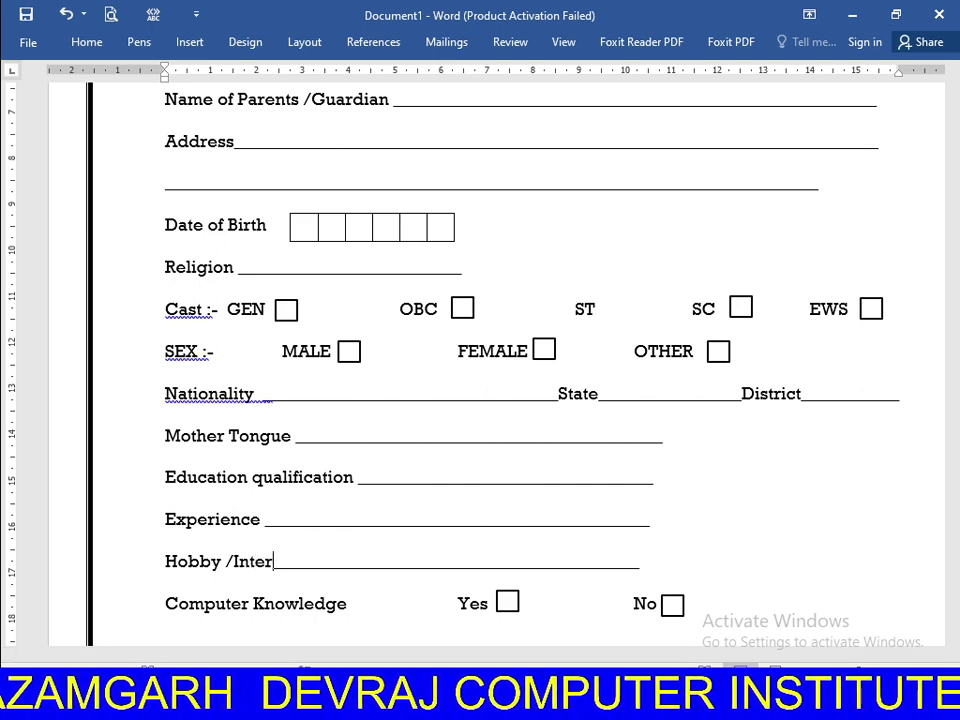
type("est")
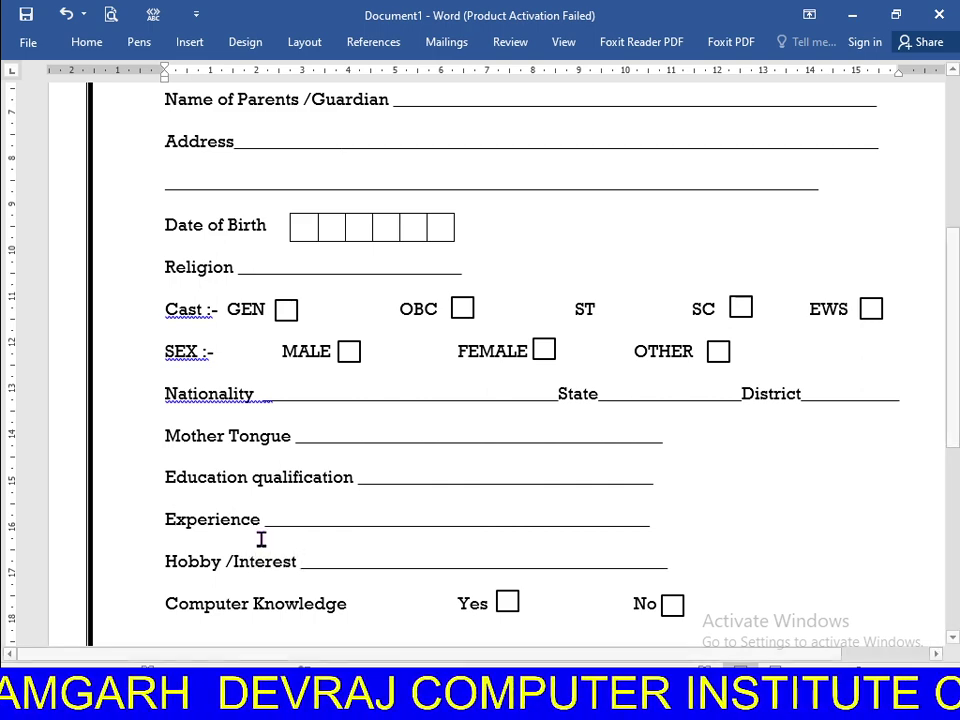
left_click(703, 607)
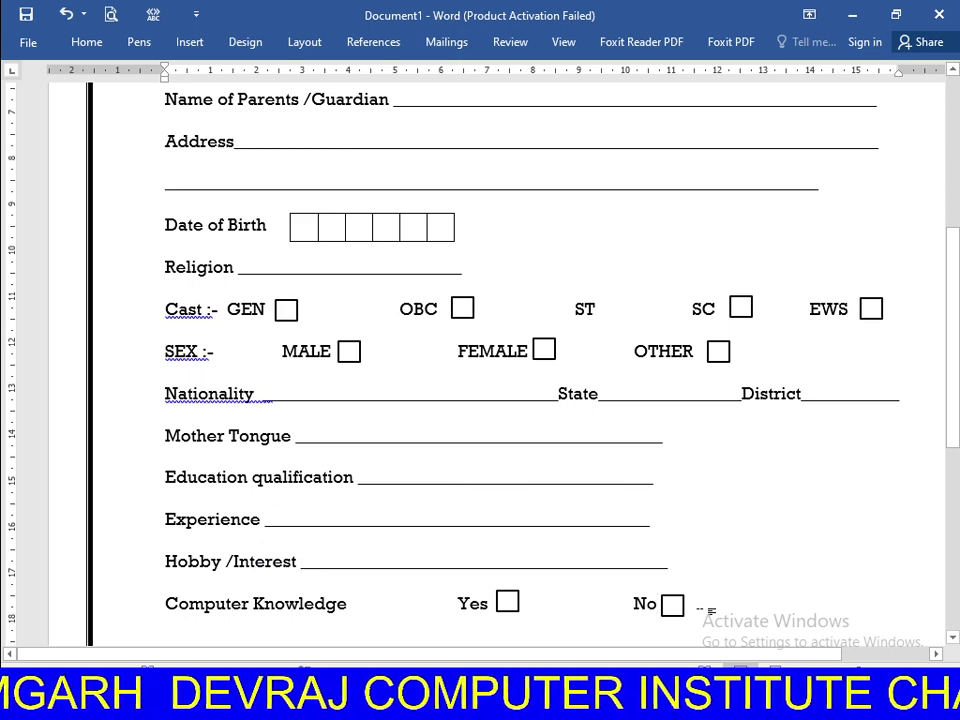
key("Return")
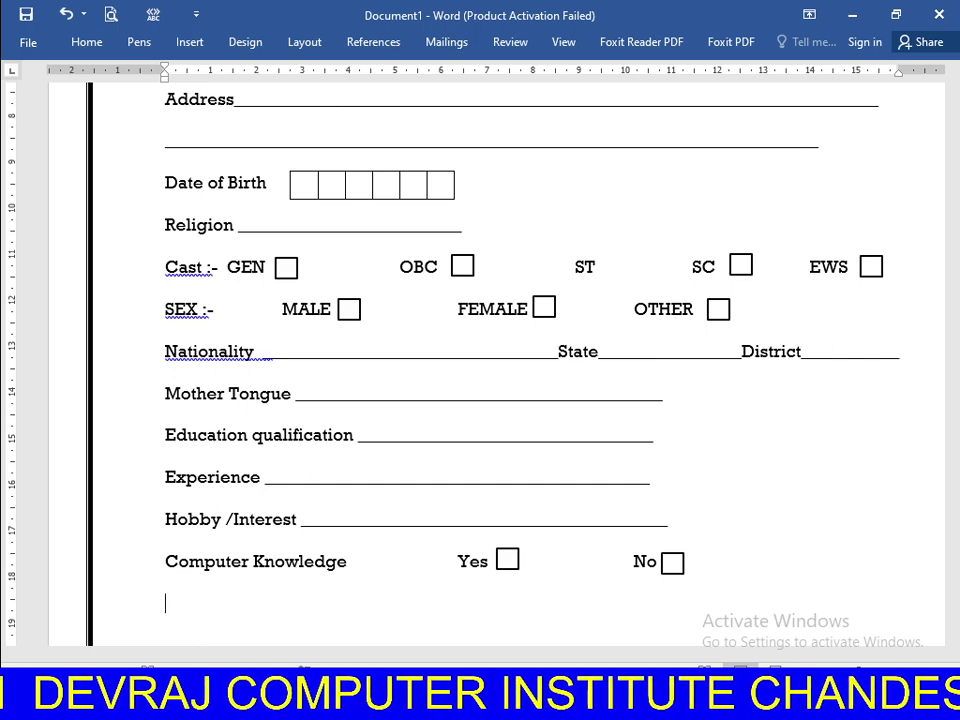
- Type 'Declaration by applicant and parent or guardian', fixing the 'Decalaration' typo
type("D")
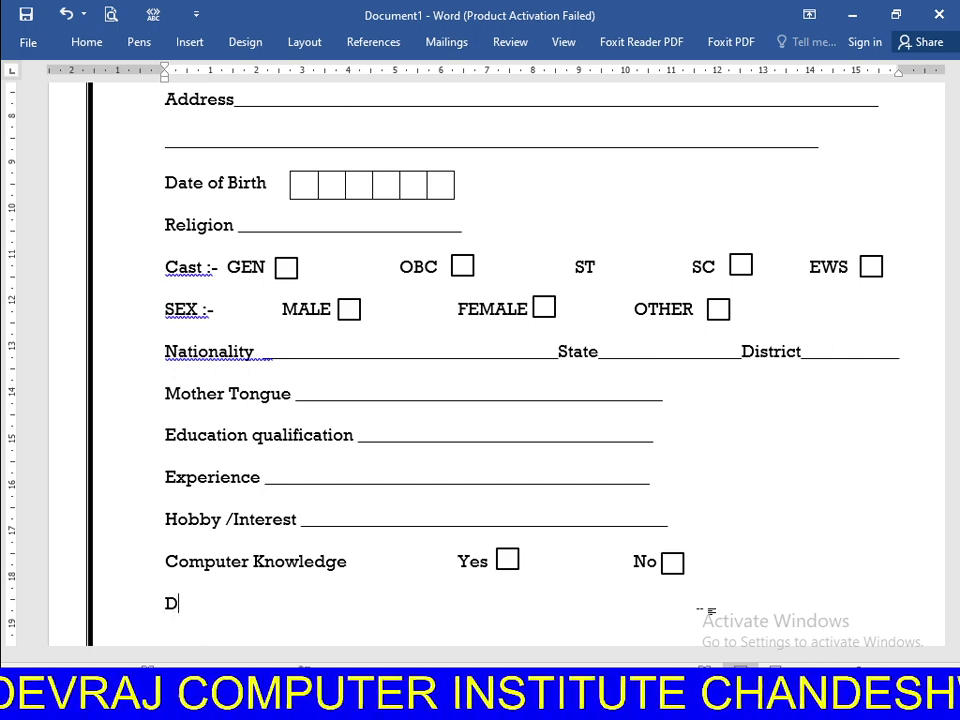
type("ec")
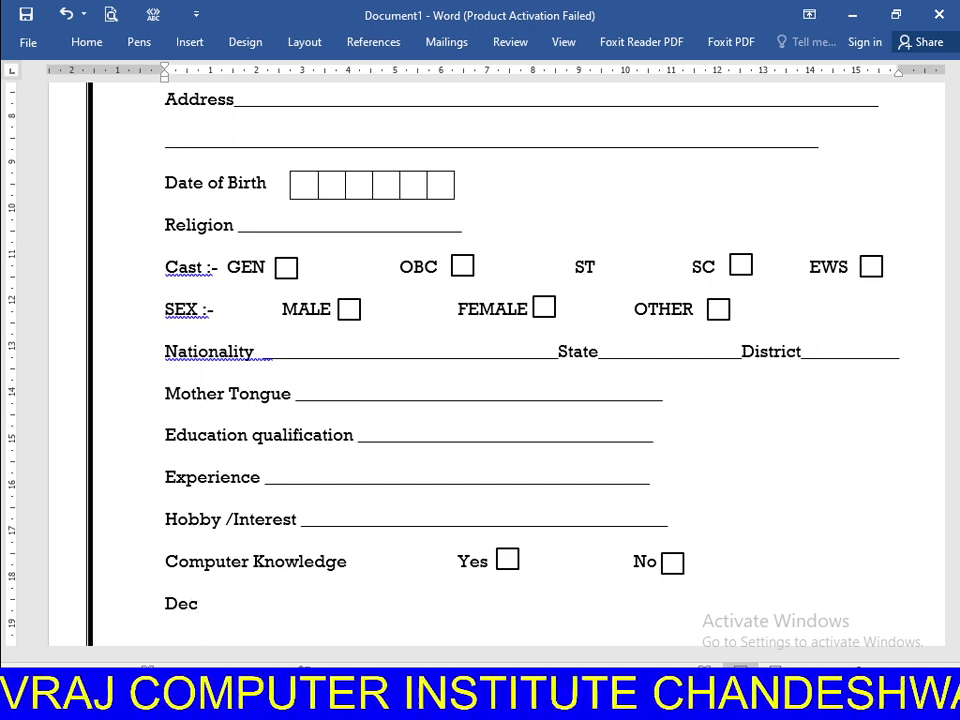
type("a")
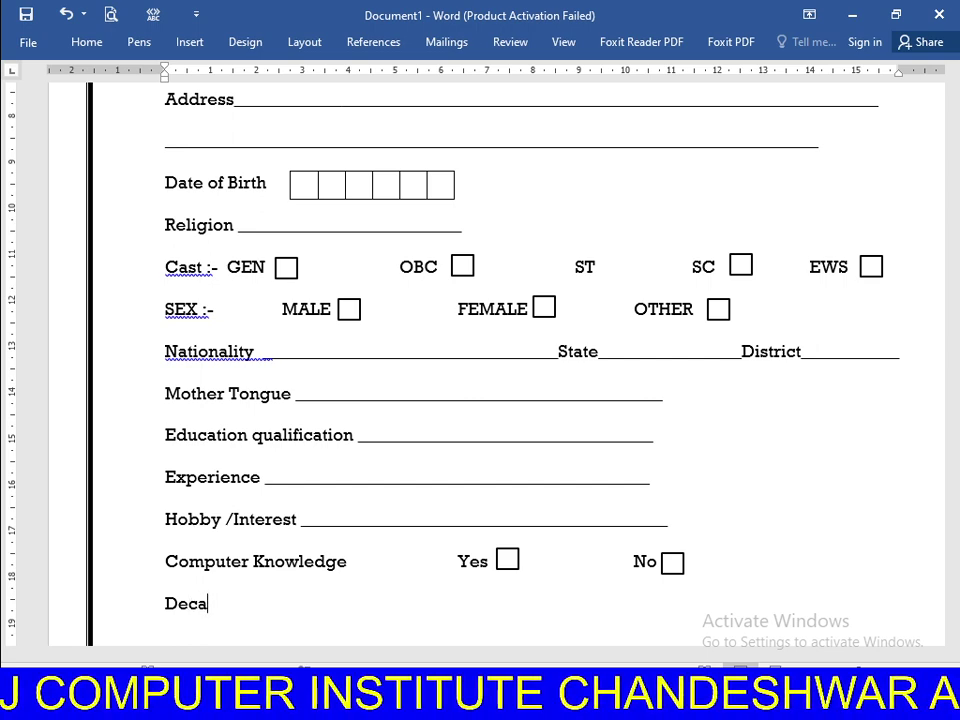
type("laratio")
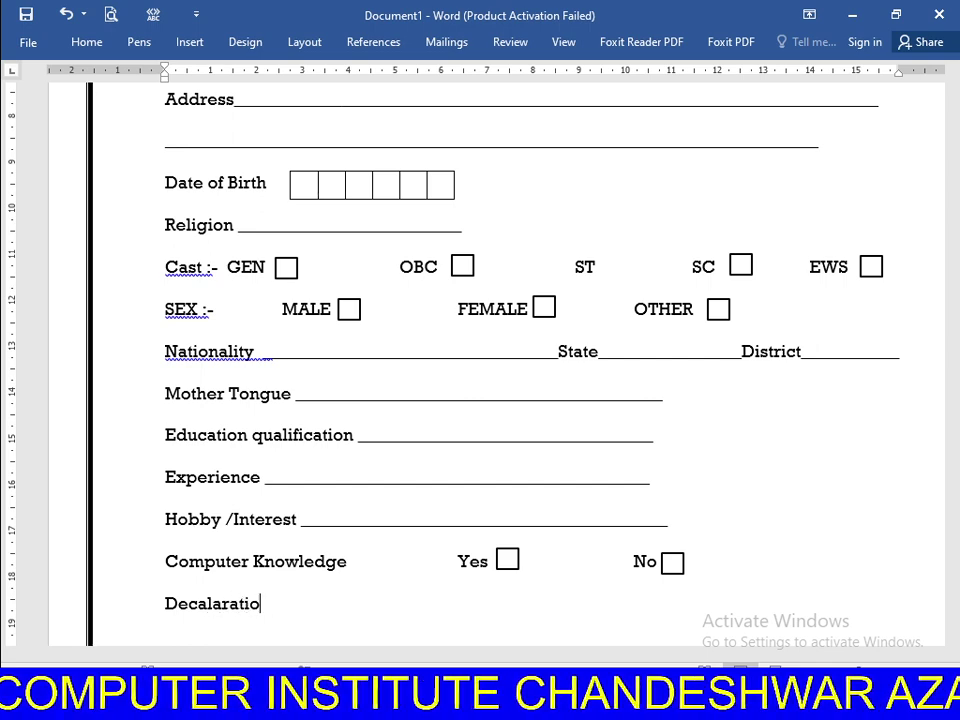
type("n by")
key("BackSpace")
key("BackSpace")
key("BackSpace")
key("BackSpace")
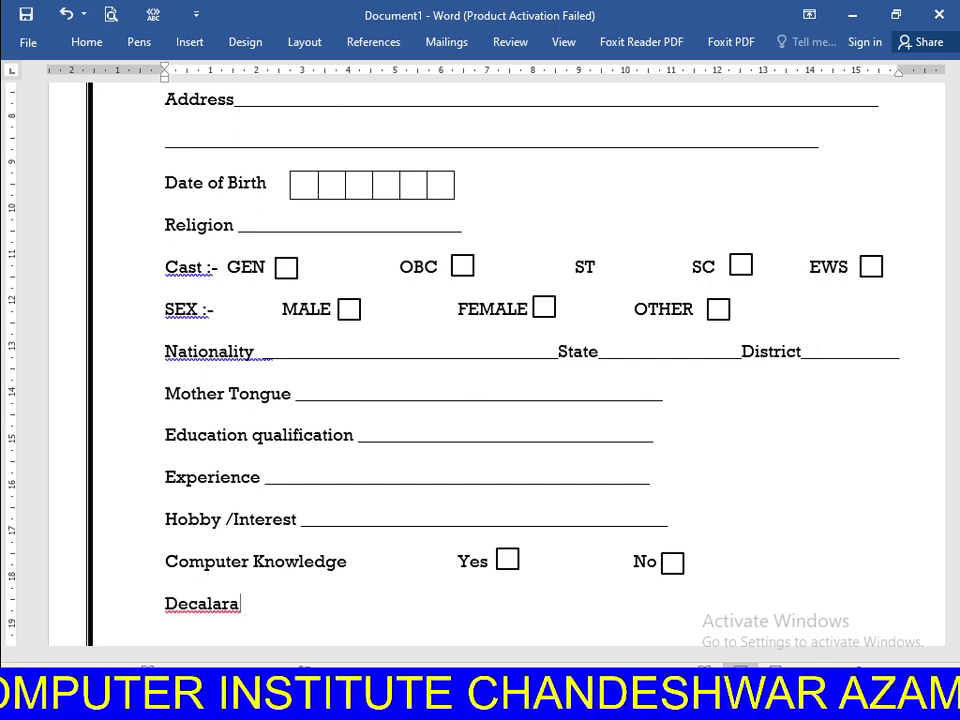
key("BackSpace")
key("BackSpace")
key("BackSpace")
key("BackSpace")
key("BackSpace")
key("BackSpace")
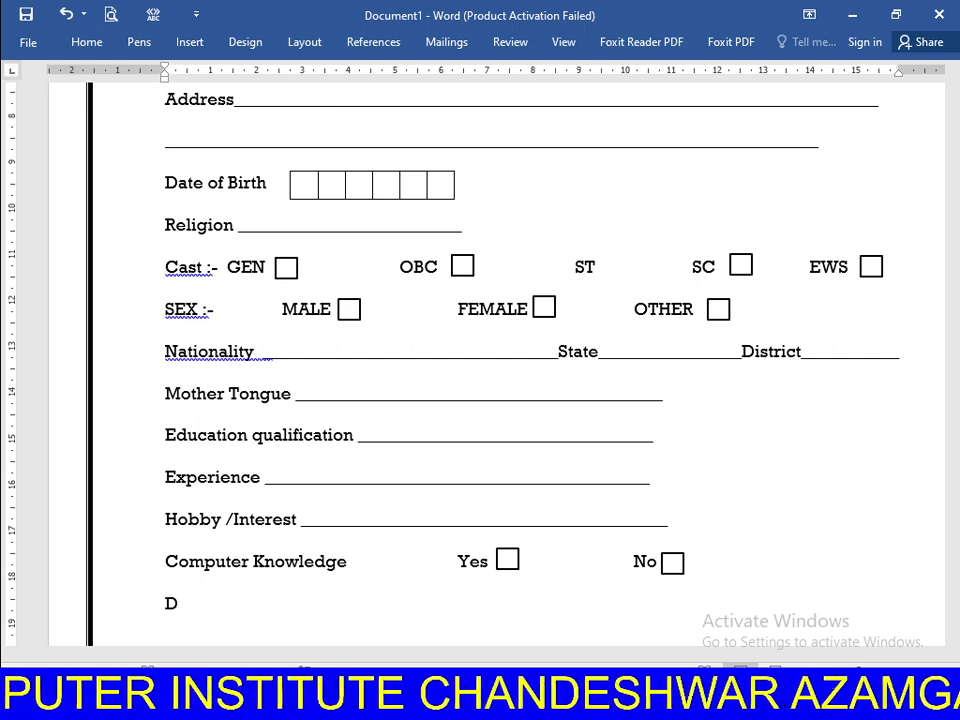
type("ecla")
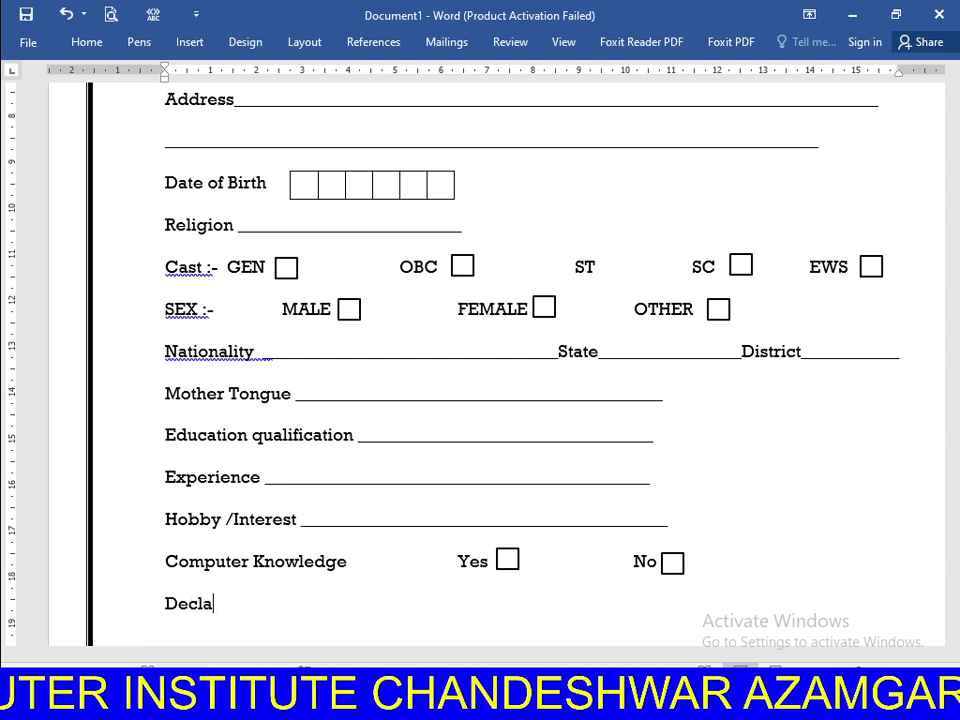
type("ration ")
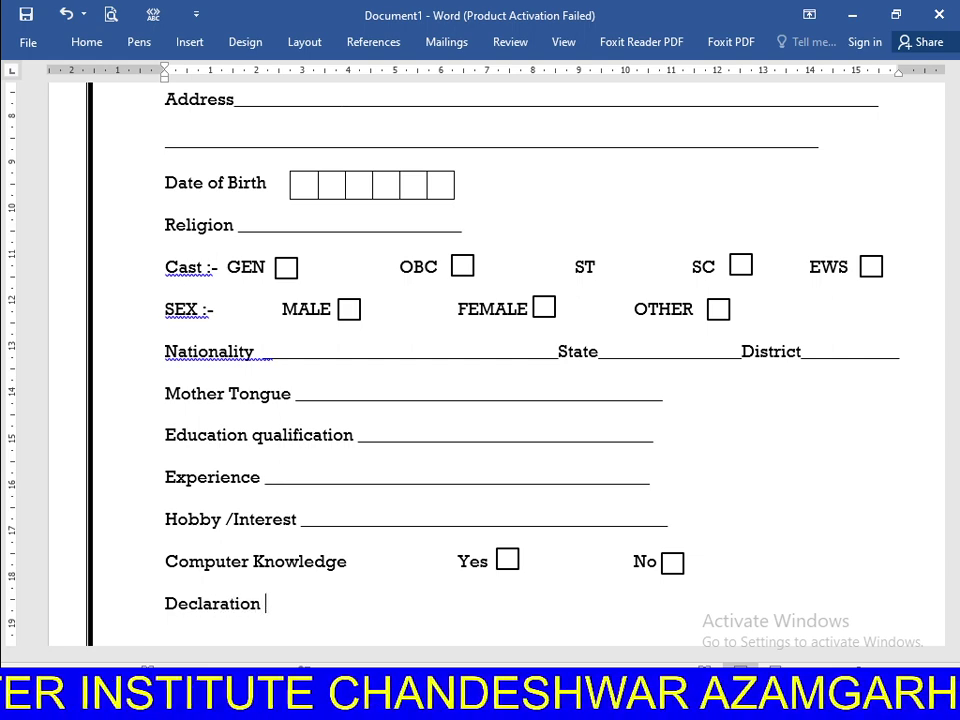
type("by ap")
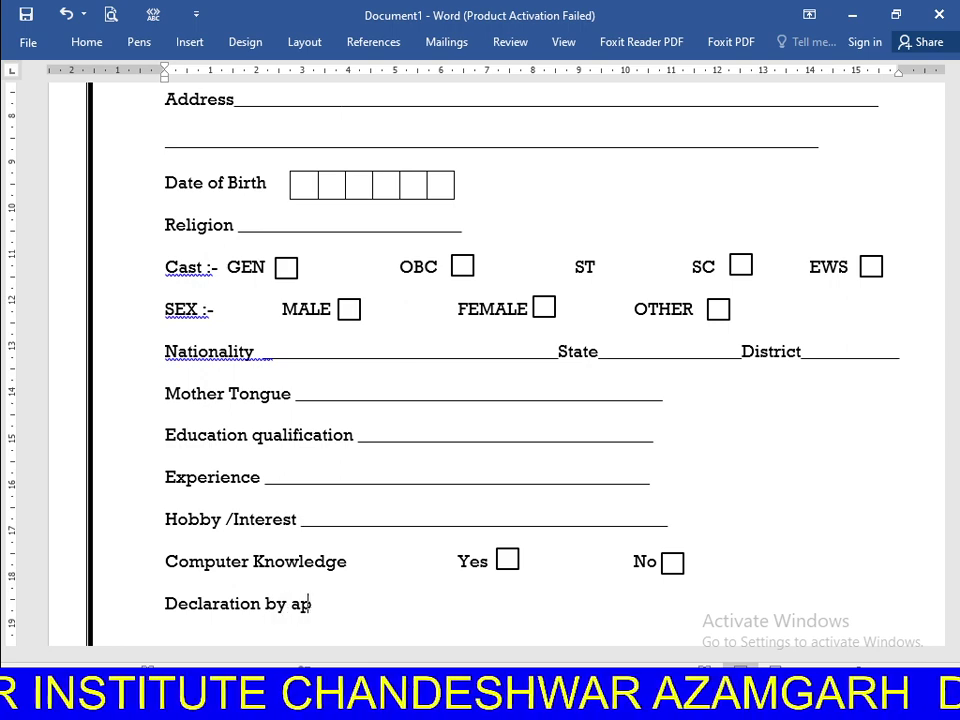
type("plica")
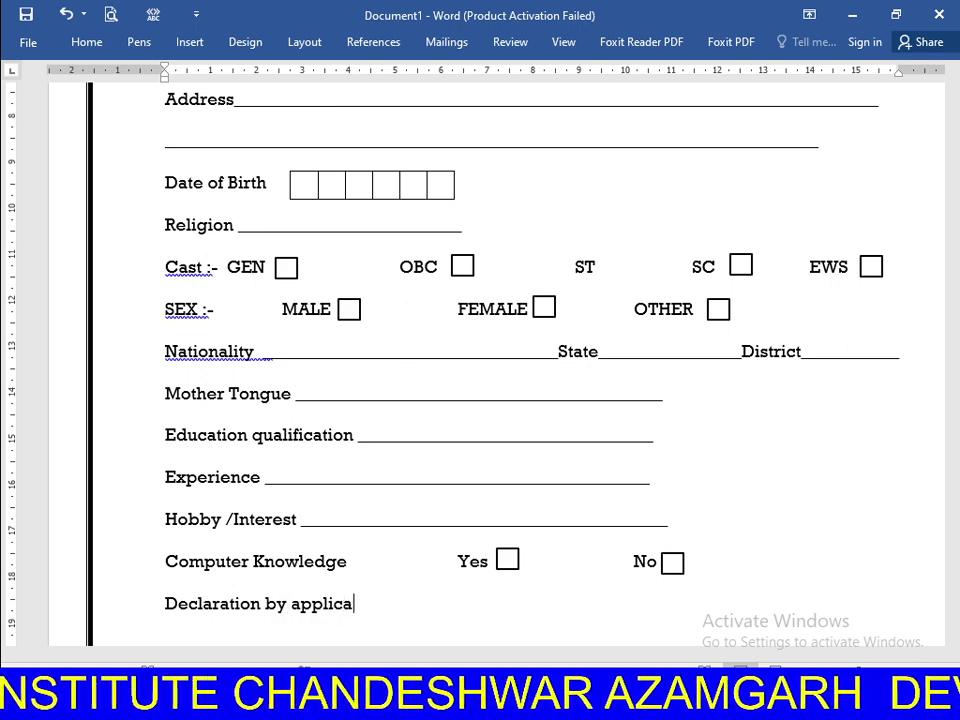
type("nt ")
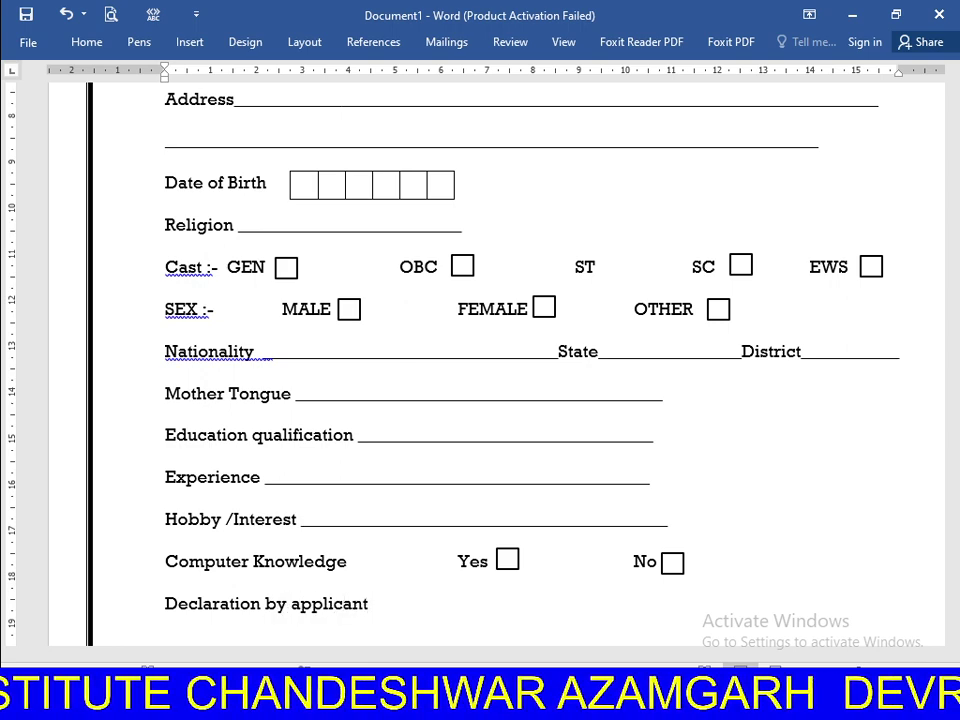
type("and ")
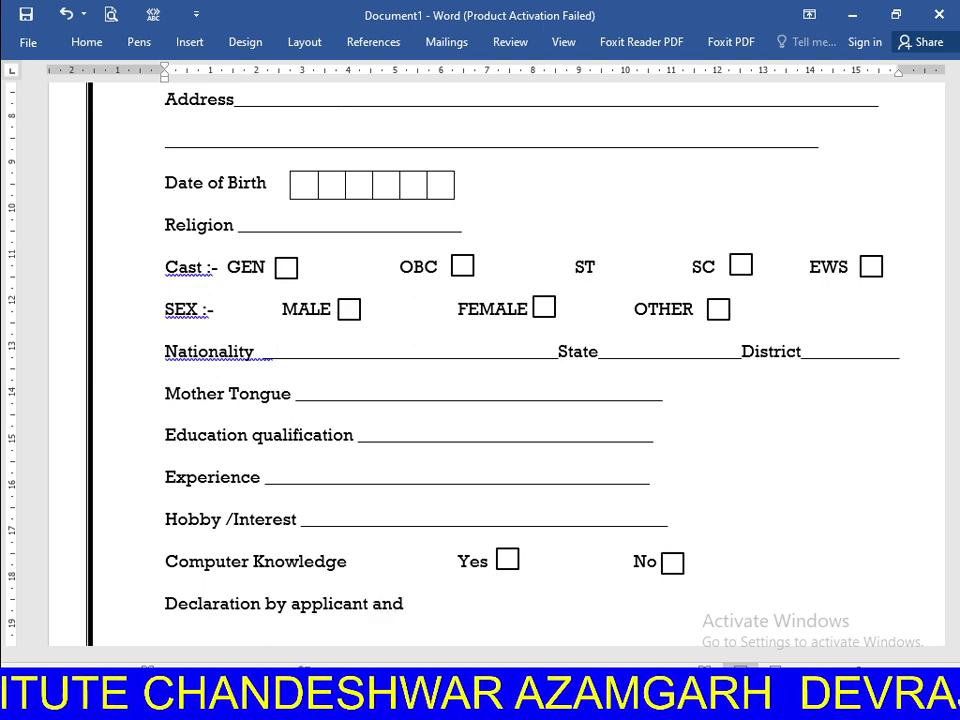
type("p")
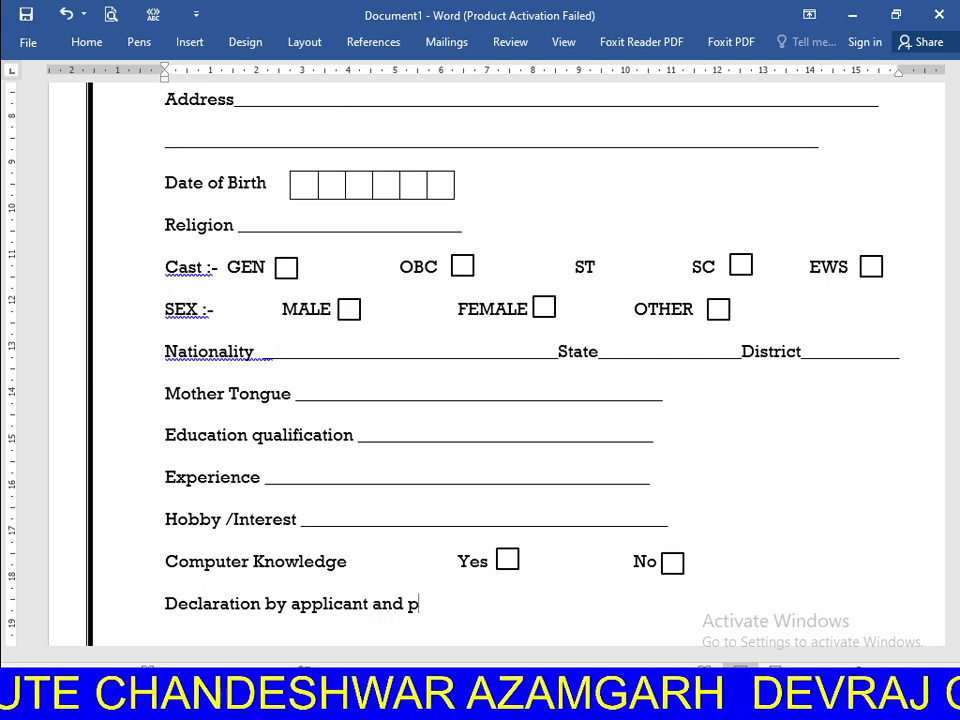
type("arent")
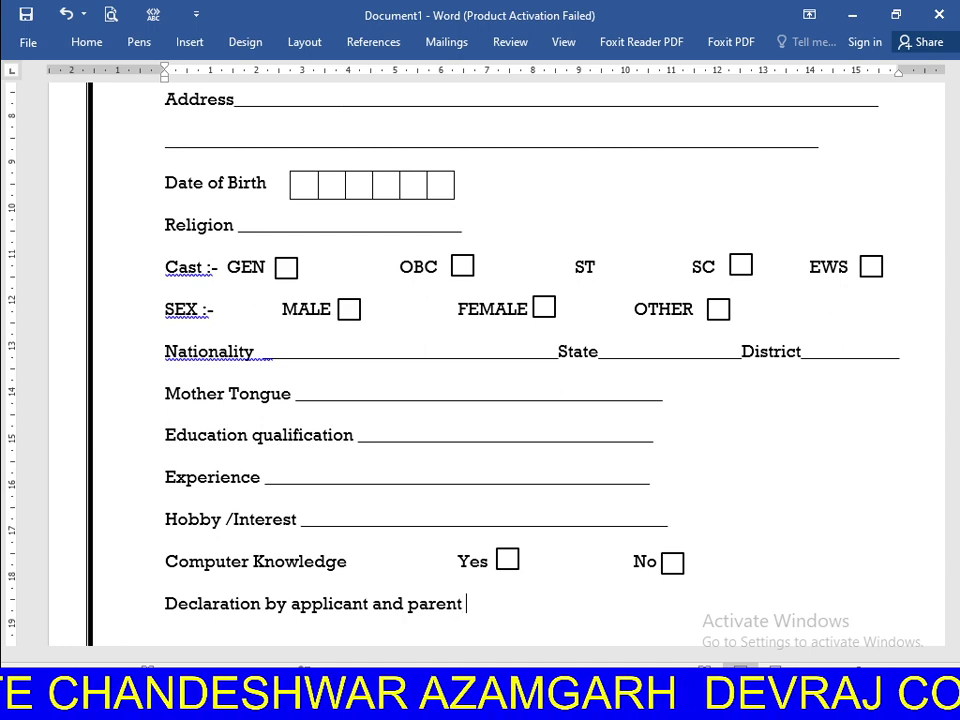
type(" or g")
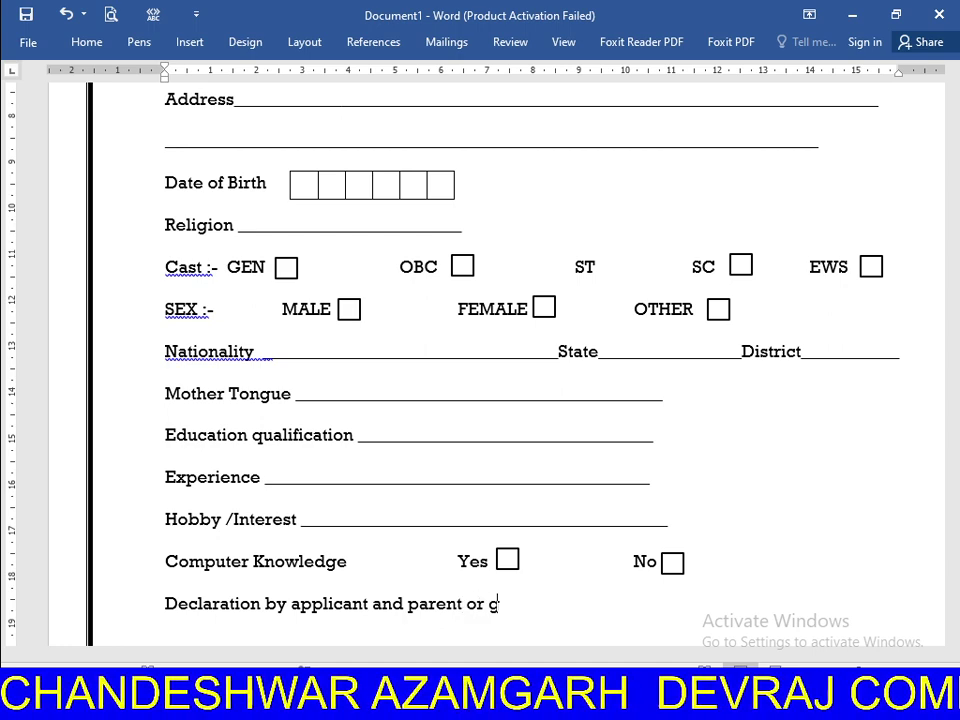
type("uard")
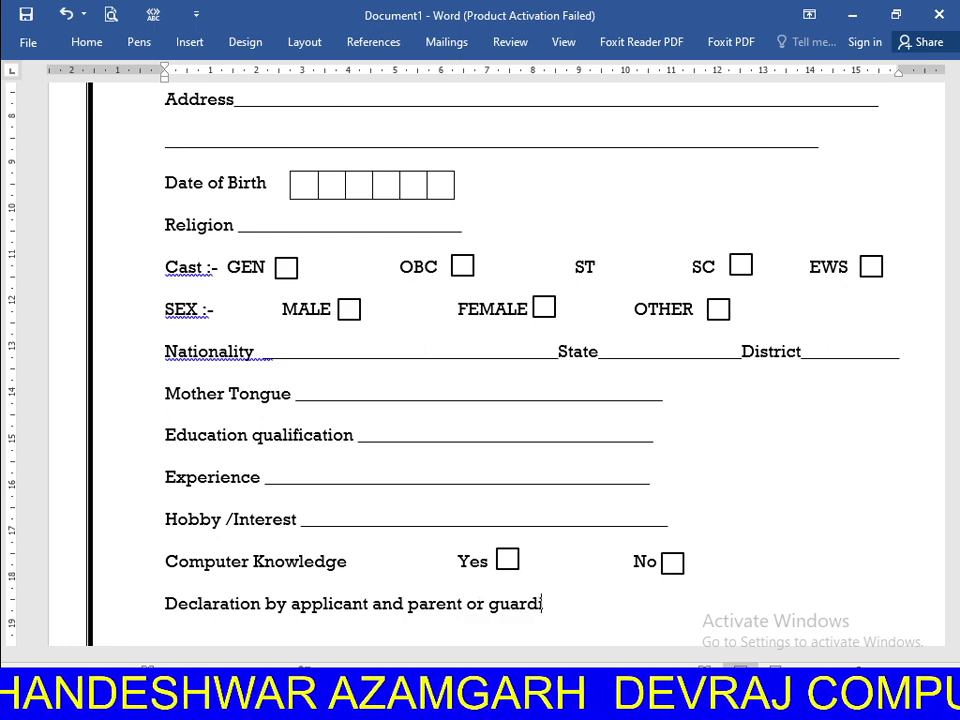
type("ian")
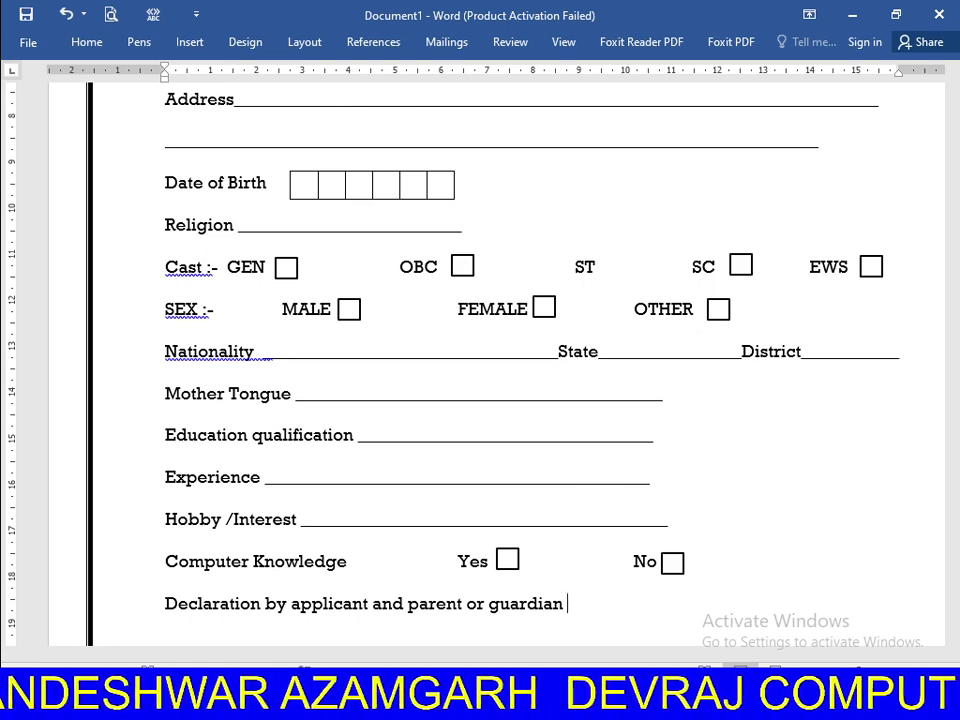
- Make the 'Declaration by applicant and parent or guardian' line bold
mouse_move(567, 607)
left_mouse_down()
mouse_move(128, 596)
mouse_move(152, 624)
left_mouse_up()
left_click(90, 42)
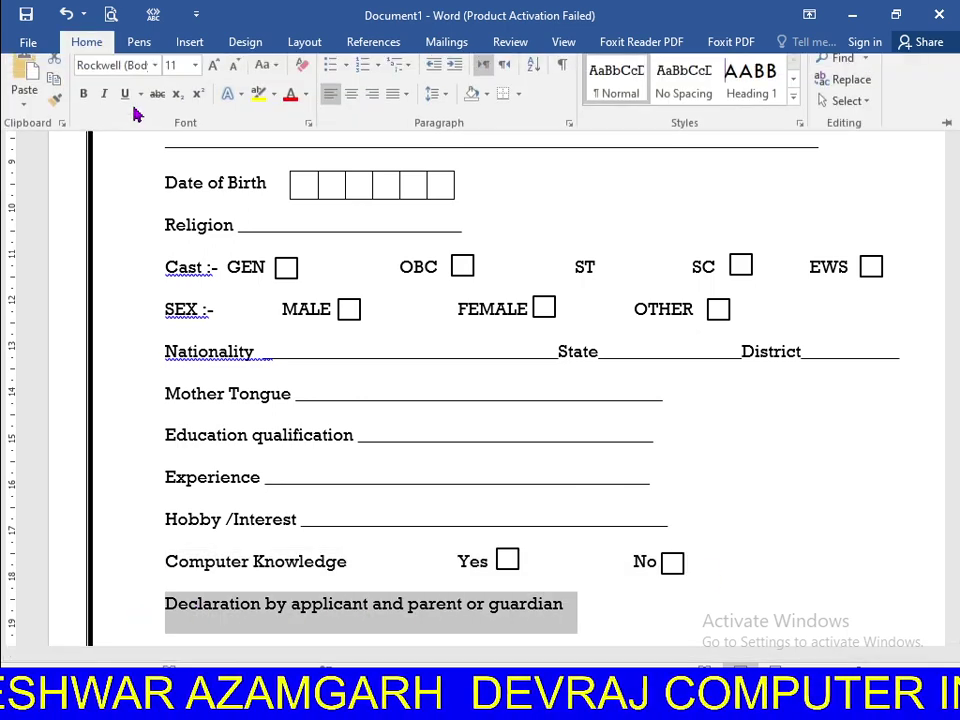
left_click(84, 104)
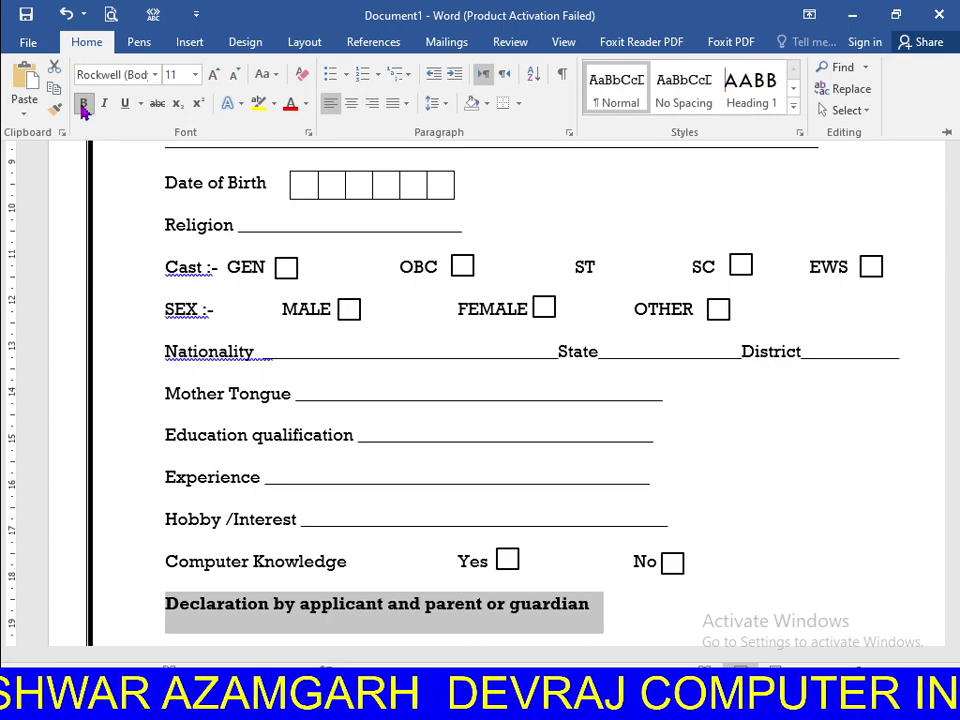
left_click(616, 611)
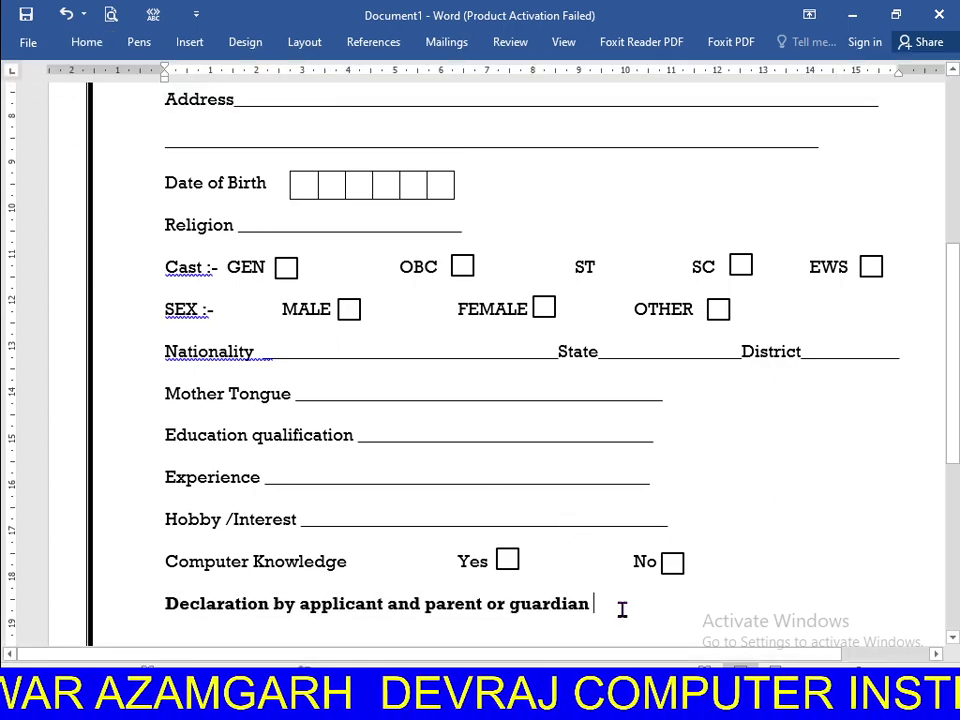
- On a new line, type 'the particulars above are to best of my knowledge', correcting 'knowledge'
key("Return")
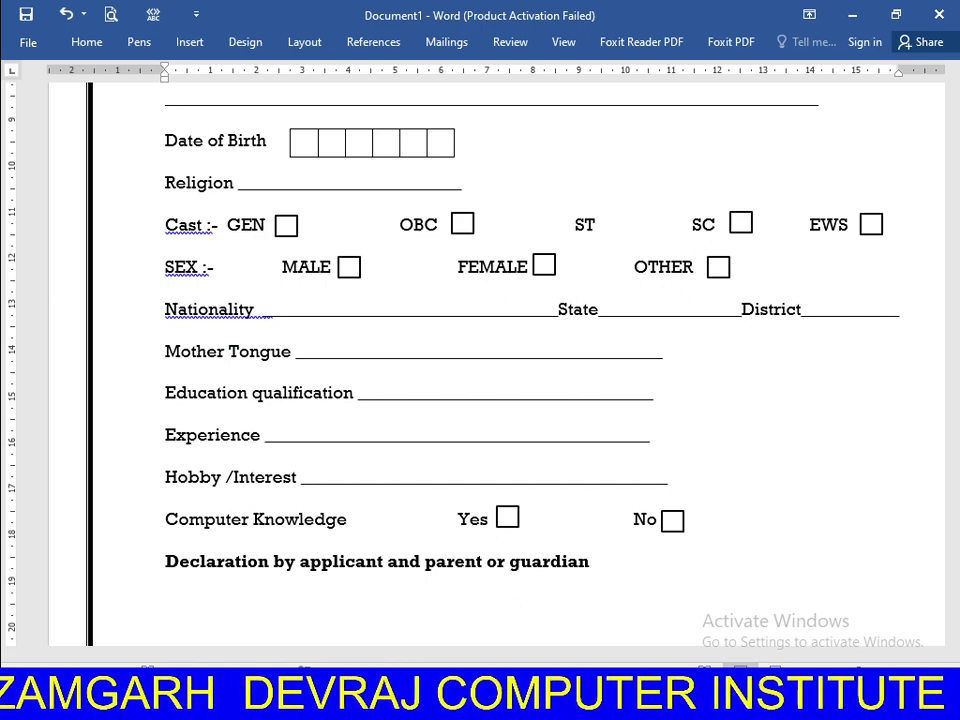
type("th")
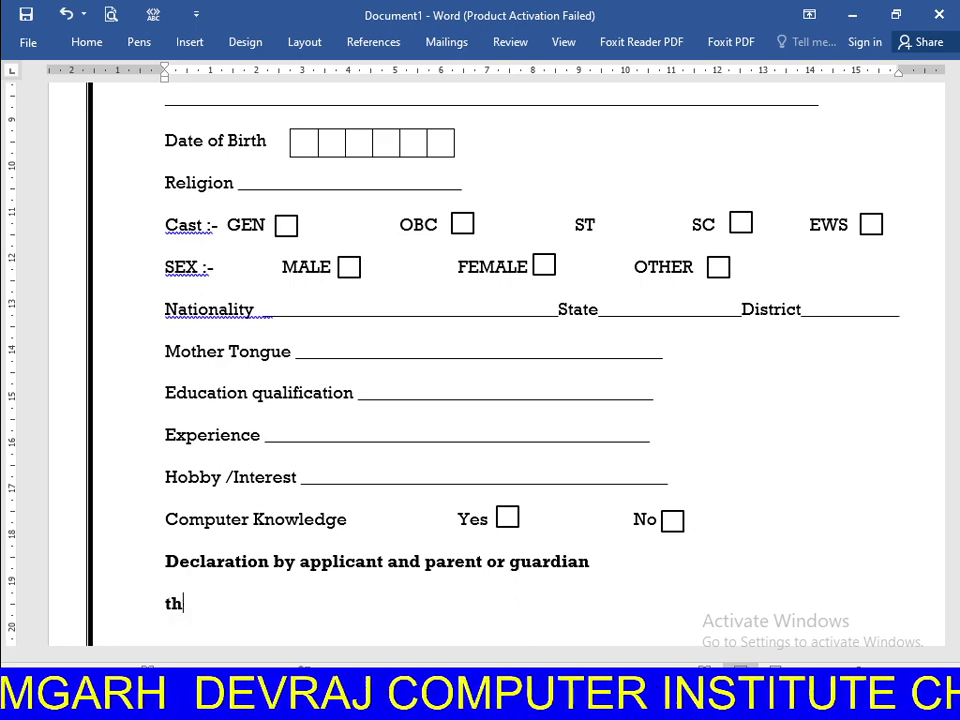
type("e par")
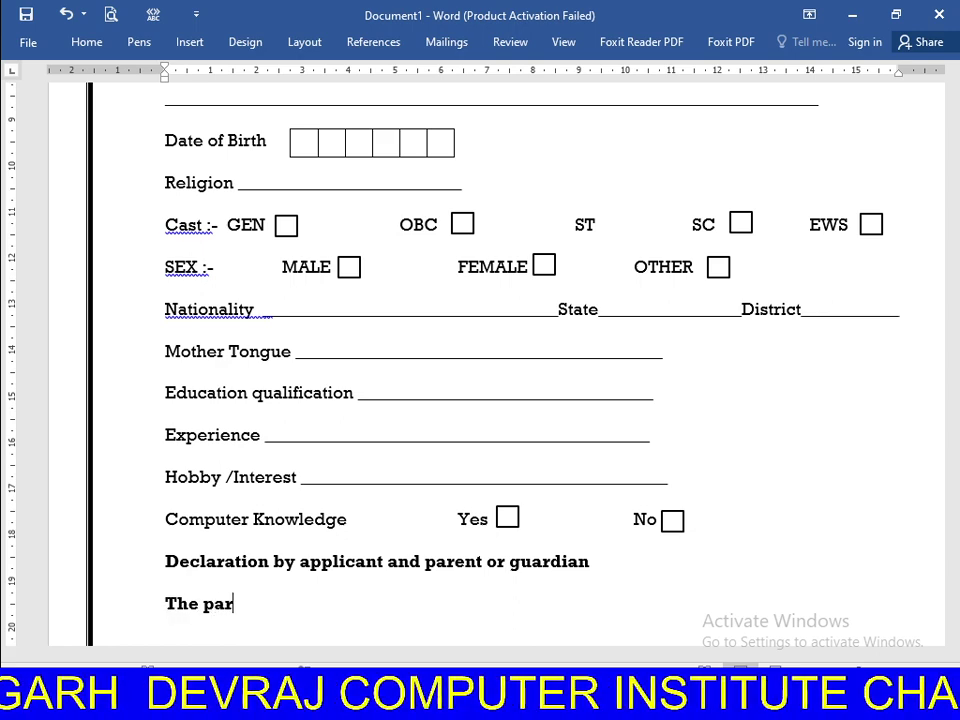
type("ticul")
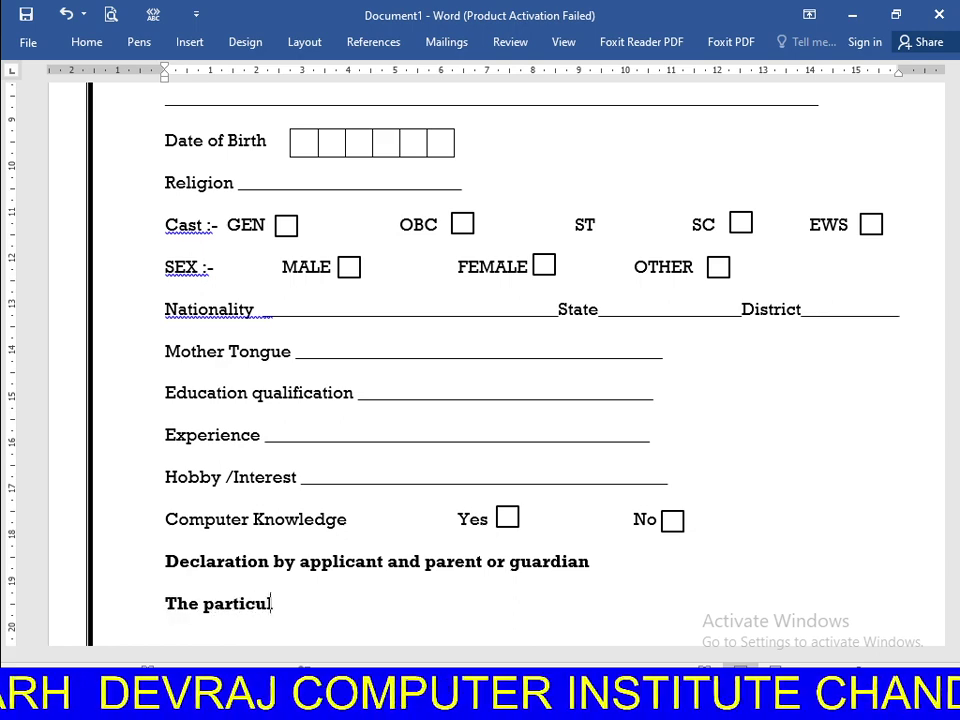
type("ars ab")
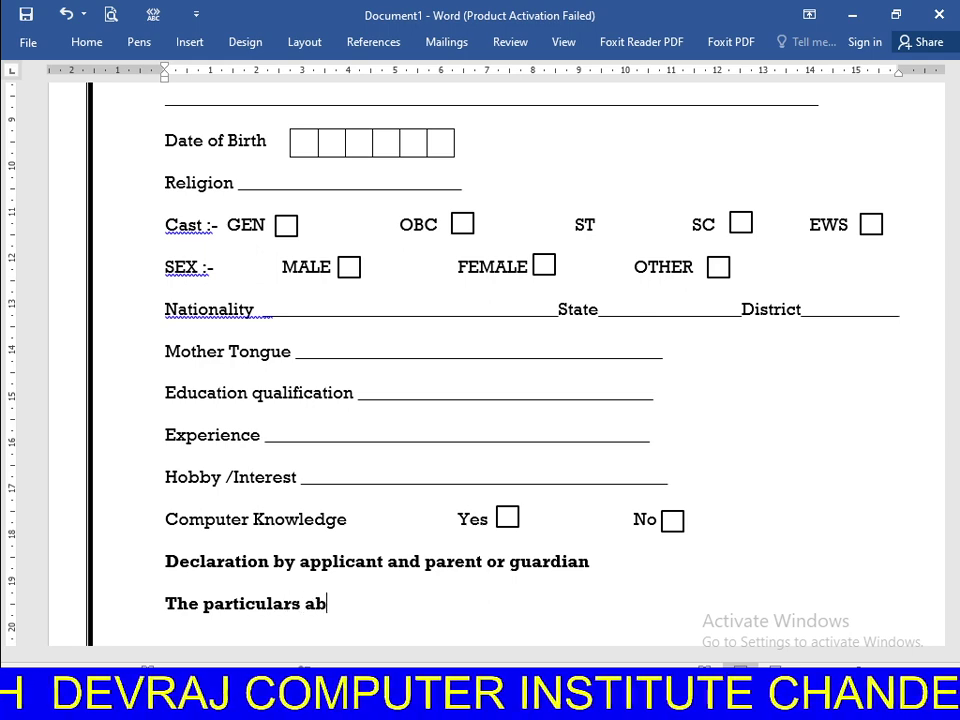
type("ove are")
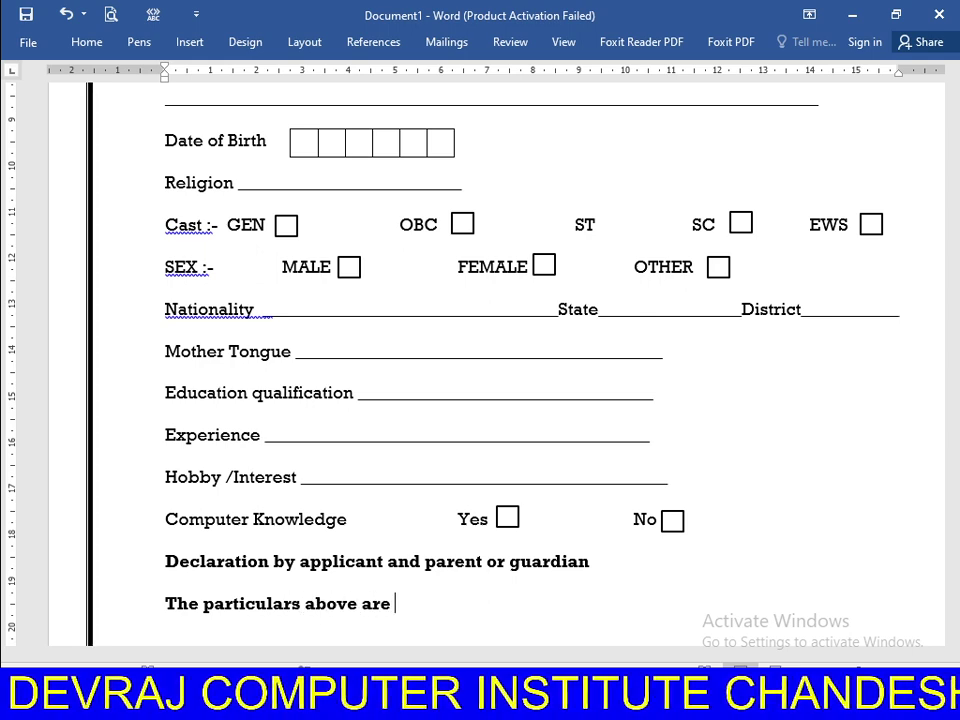
type(" to best of ")
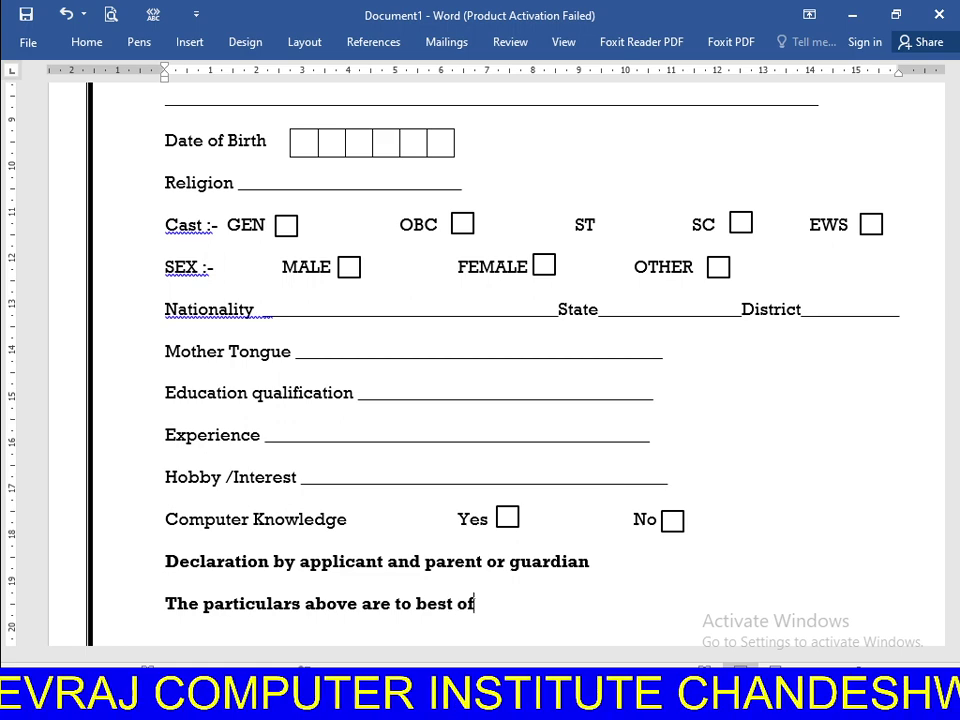
type("my kn")
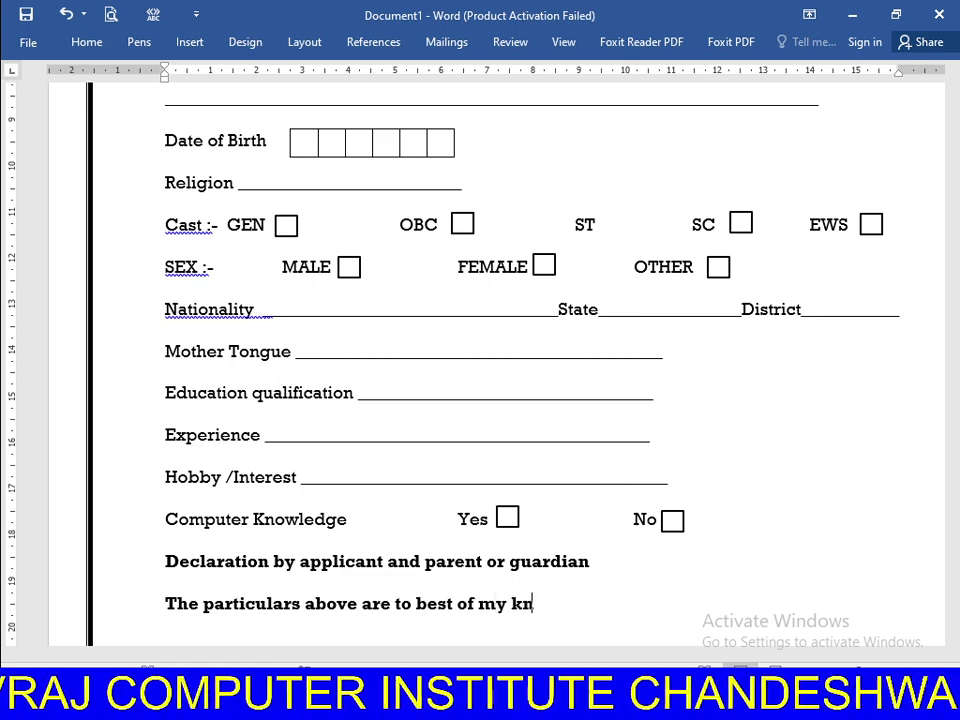
type("owl")
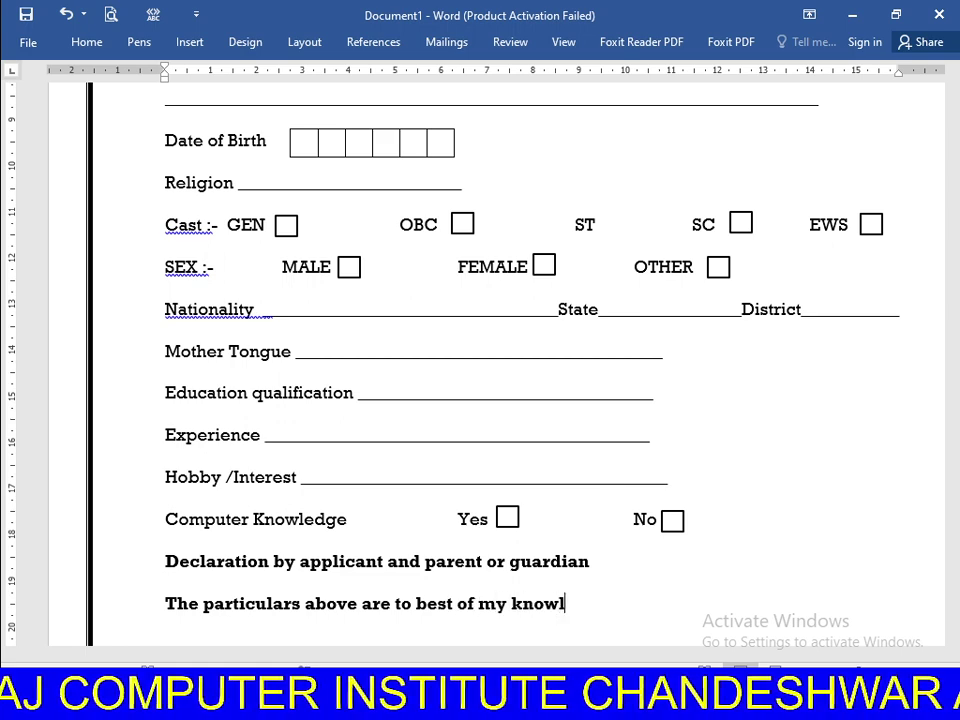
type("eg")
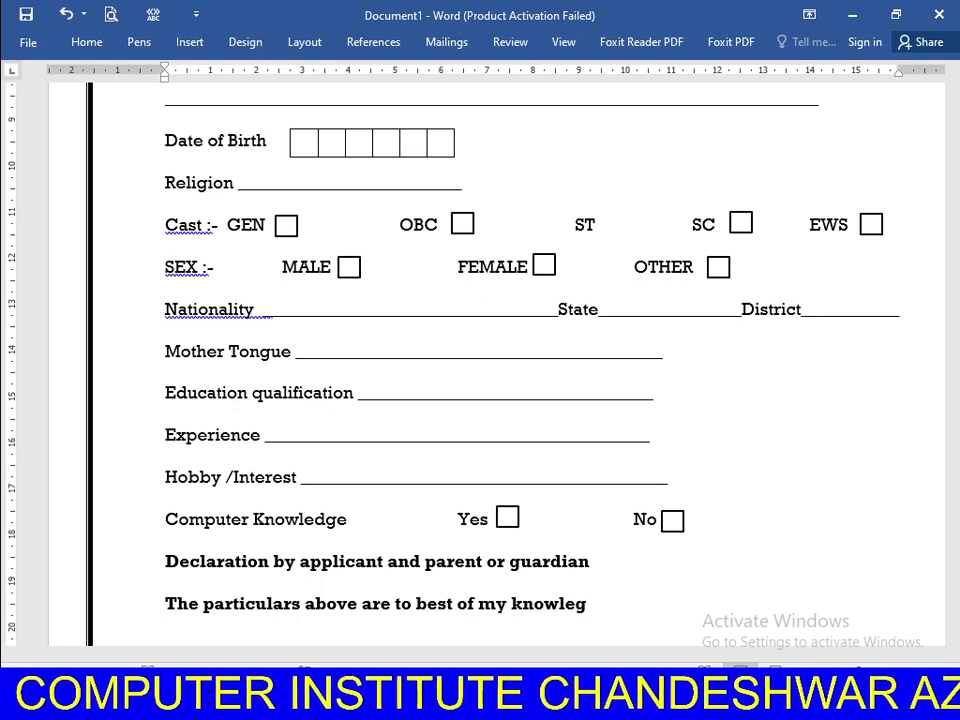
type("d")
key("BackSpace")
key("BackSpace")
type("de")
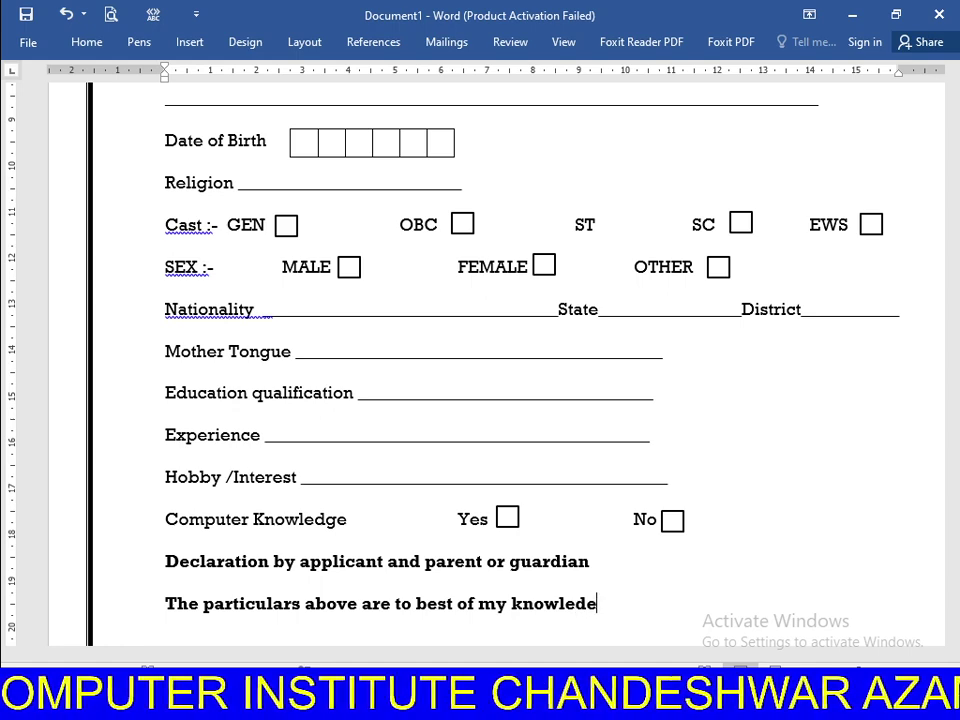
type("g")
key("BackSpace")
key("BackSpace")
key("BackSpace")
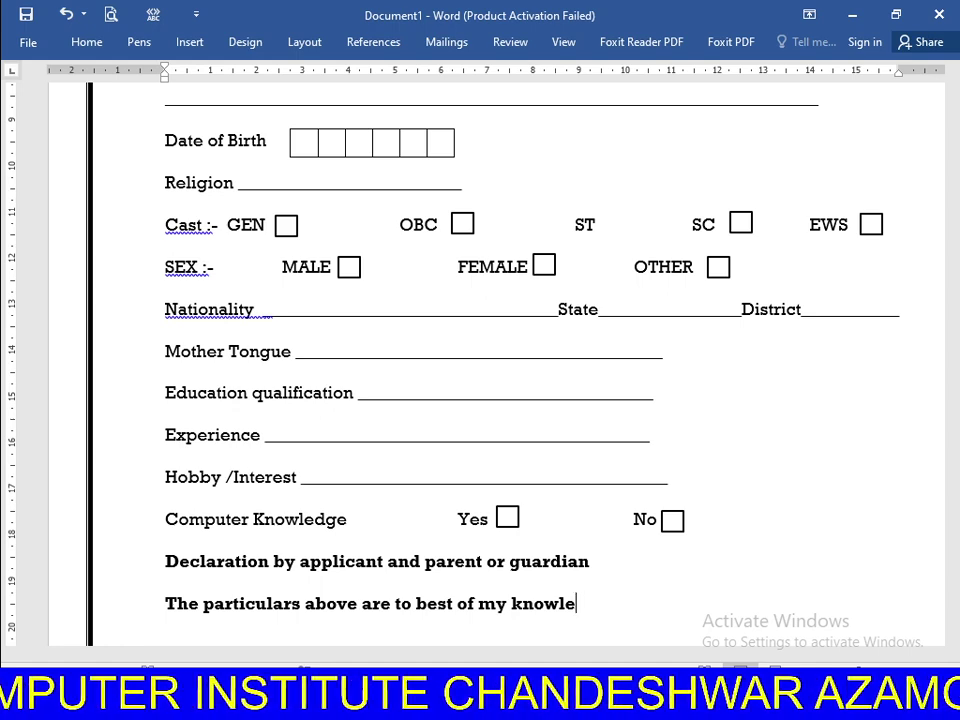
key("BackSpace")
key("BackSpace")
key("BackSpace")
key("BackSpace")
key("BackSpace")
key("BackSpace")
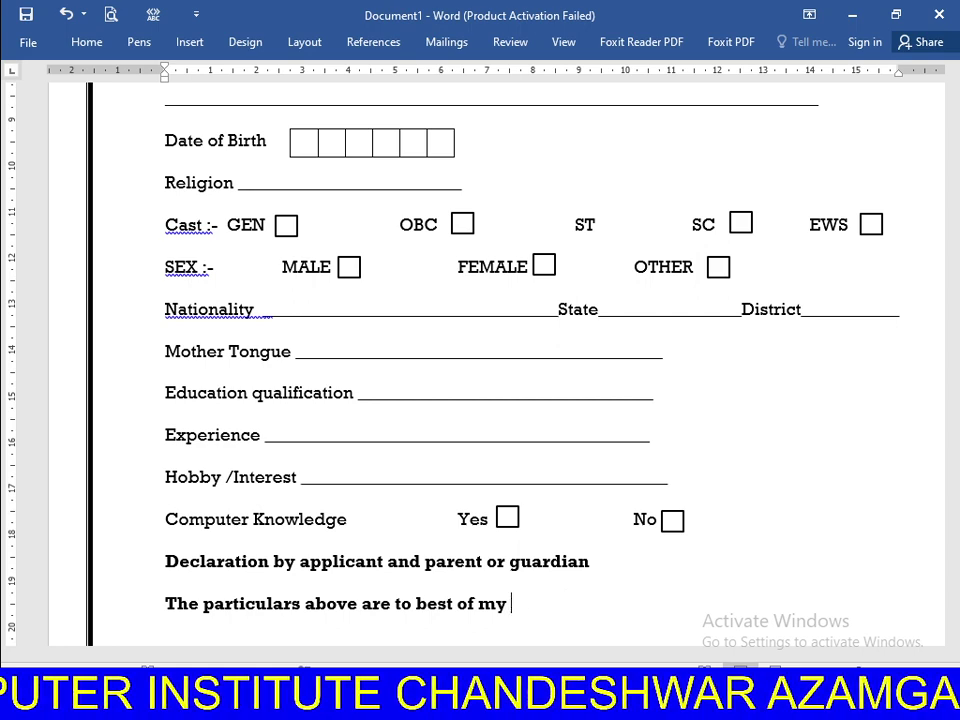
type("kno")
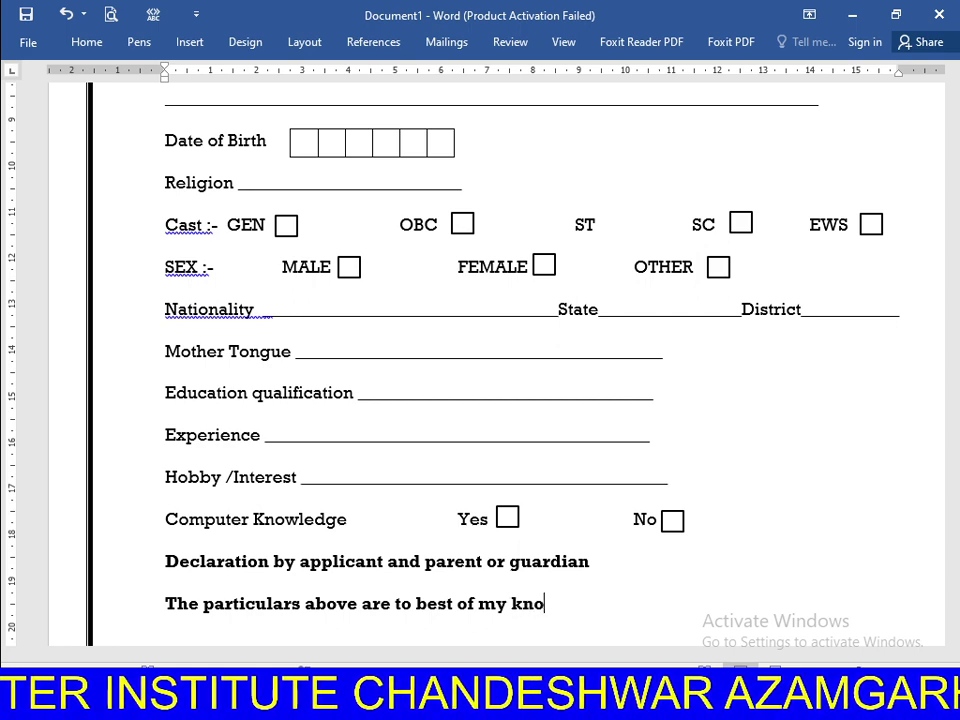
type("wle")
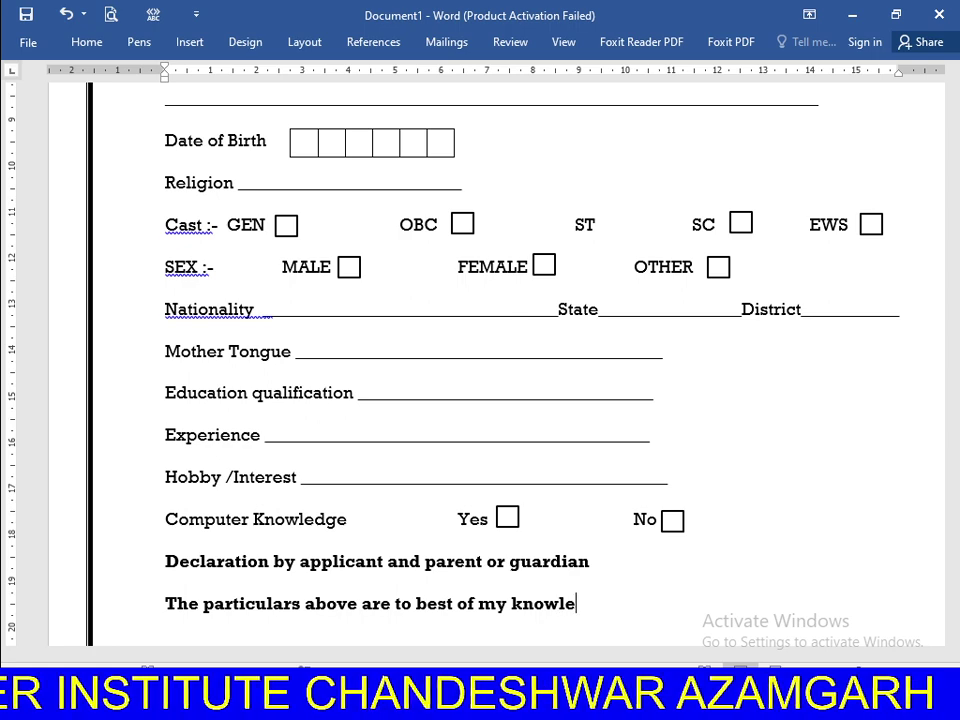
type("dge")
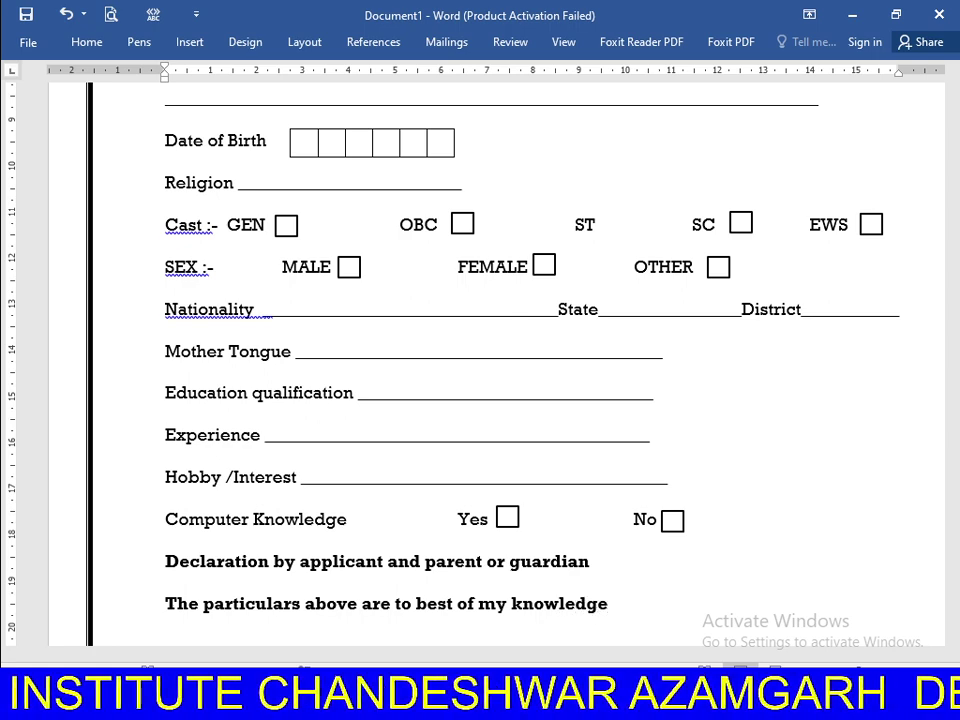
- Remove the bold formatting from the particulars sentence
left_click_drag(630, 604, 172, 602)
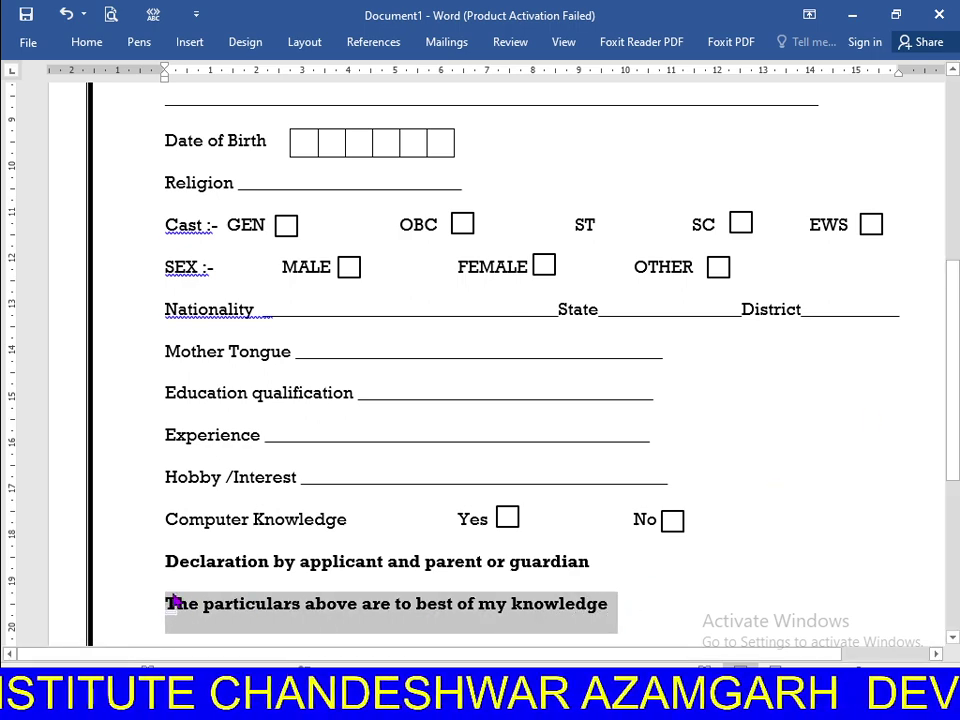
key("ctrl+b")
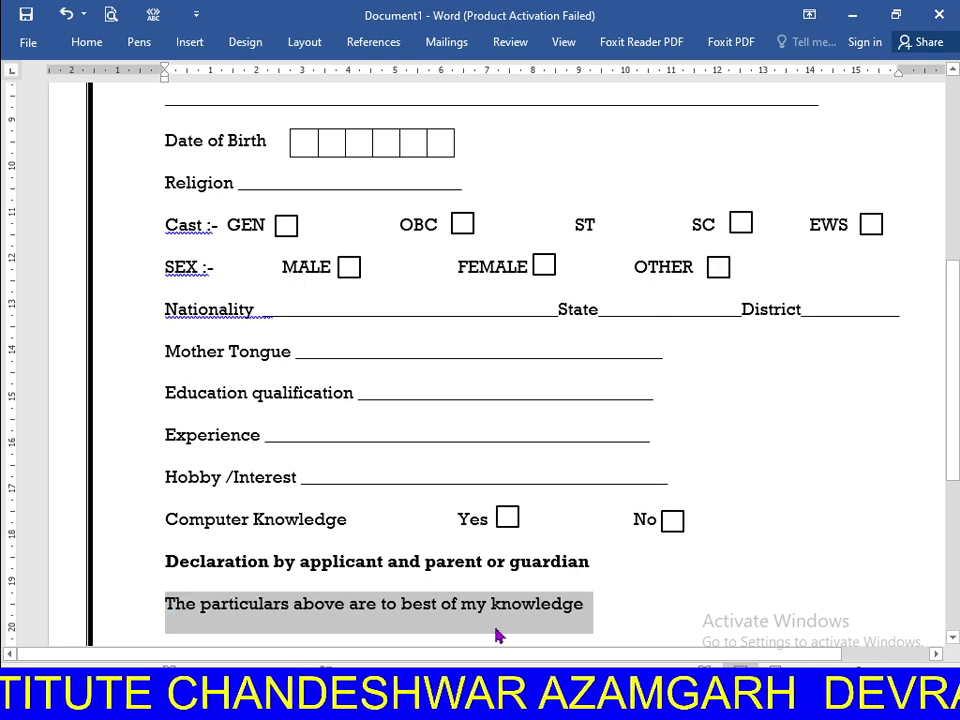
left_click(608, 605)
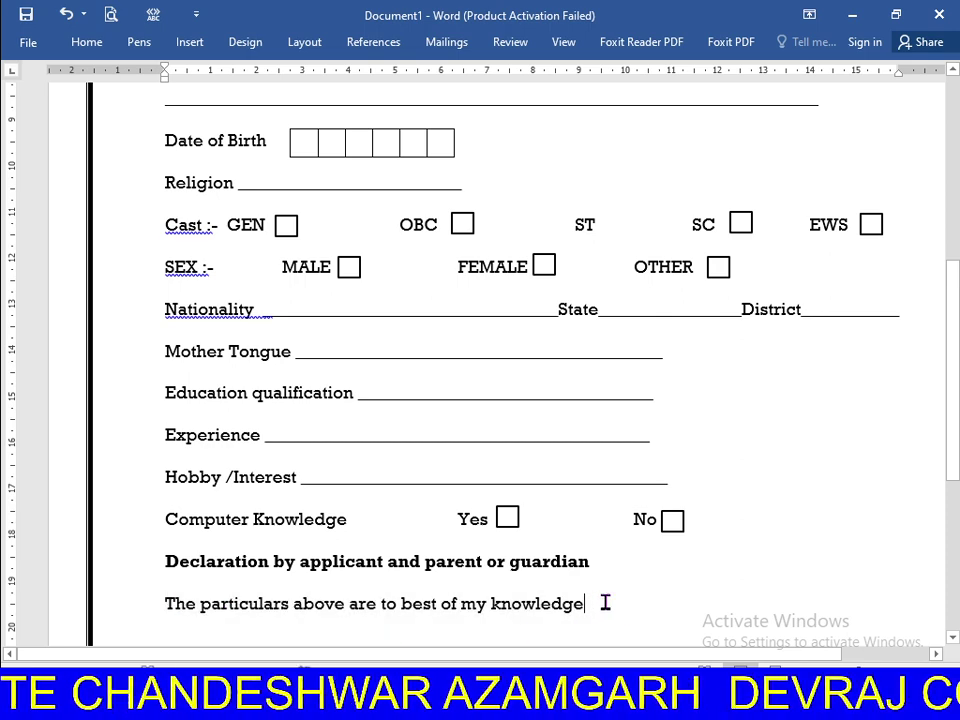
- Continue with 'I ... promise herby to abide by the rules…as amended from time to time.'
type(" I ")
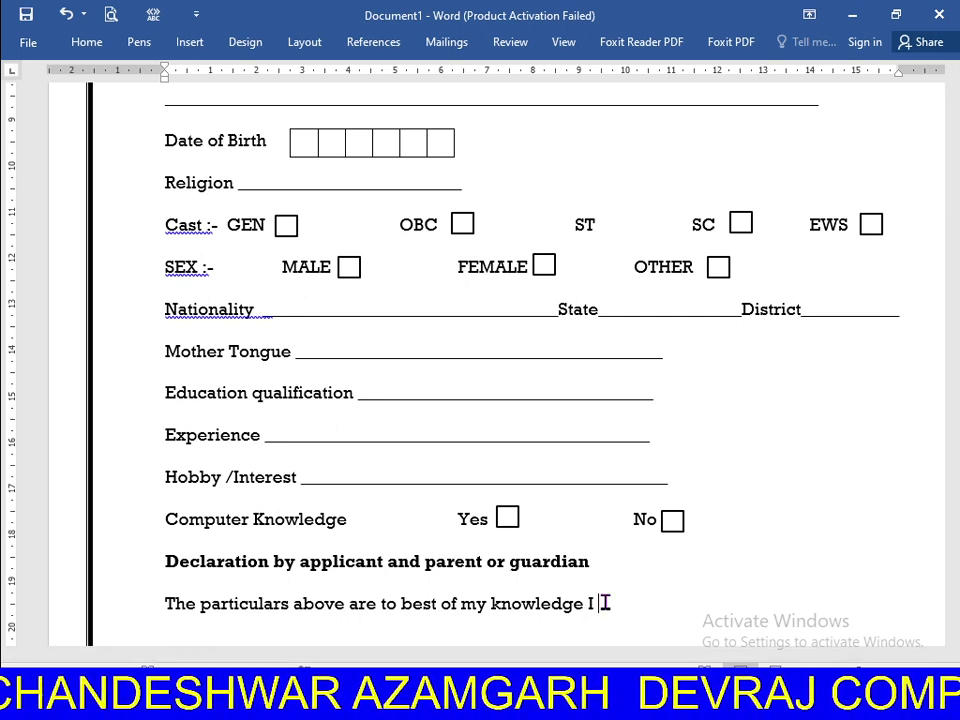
type(".")
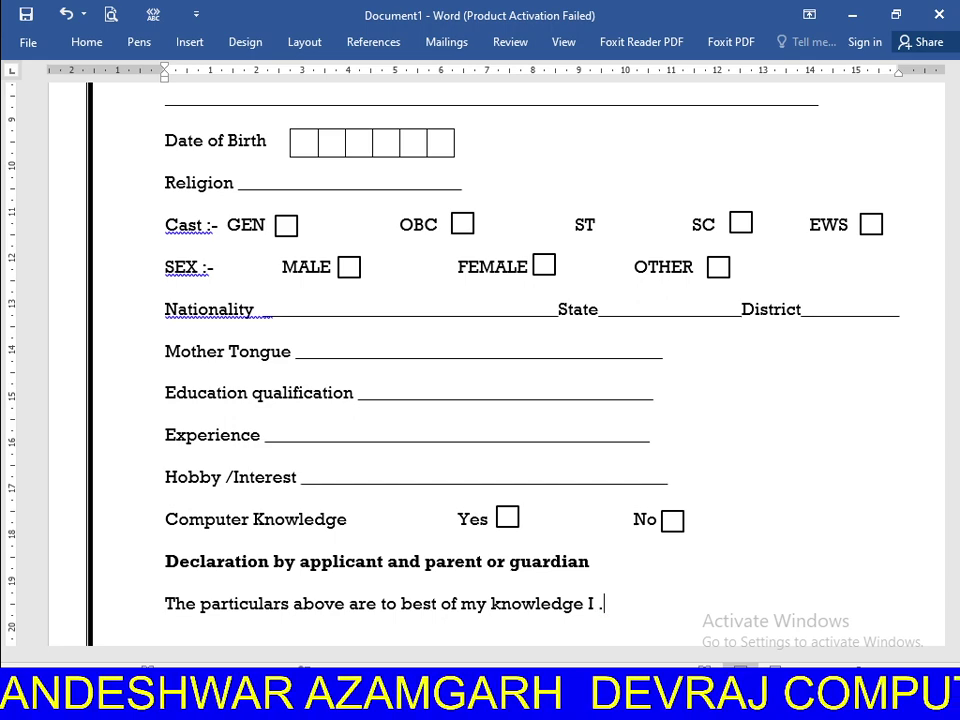
type("................")
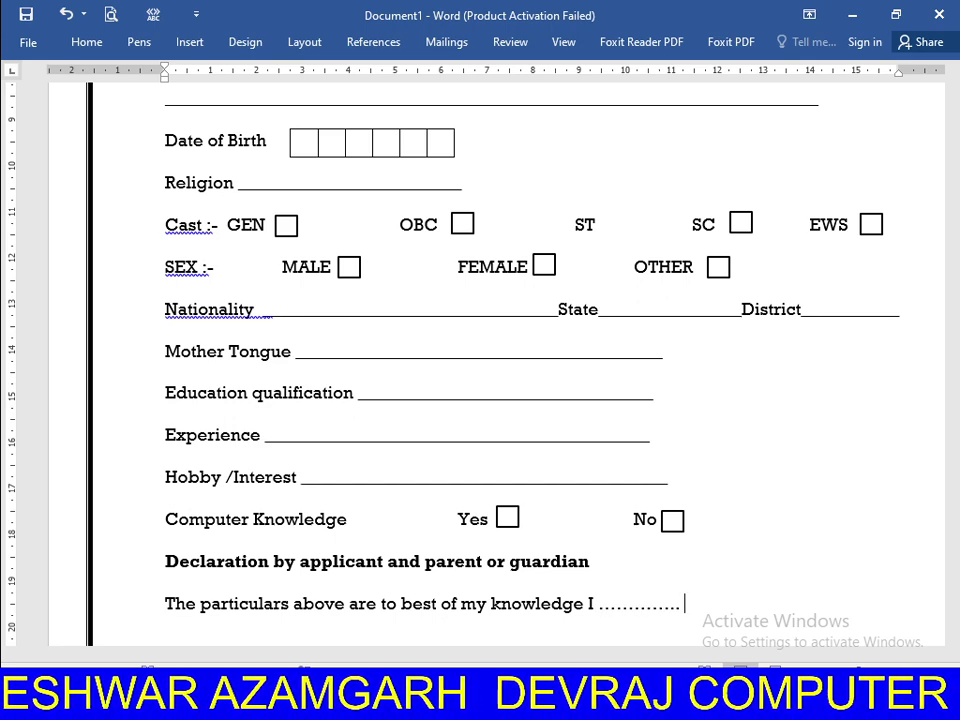
type(" pro")
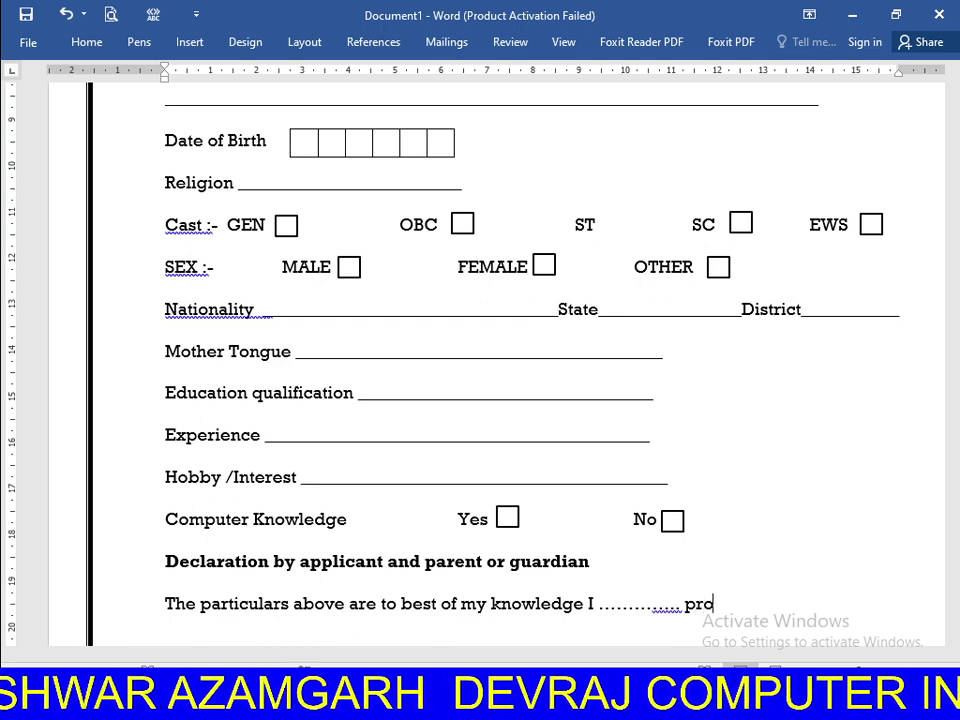
type("mise he")
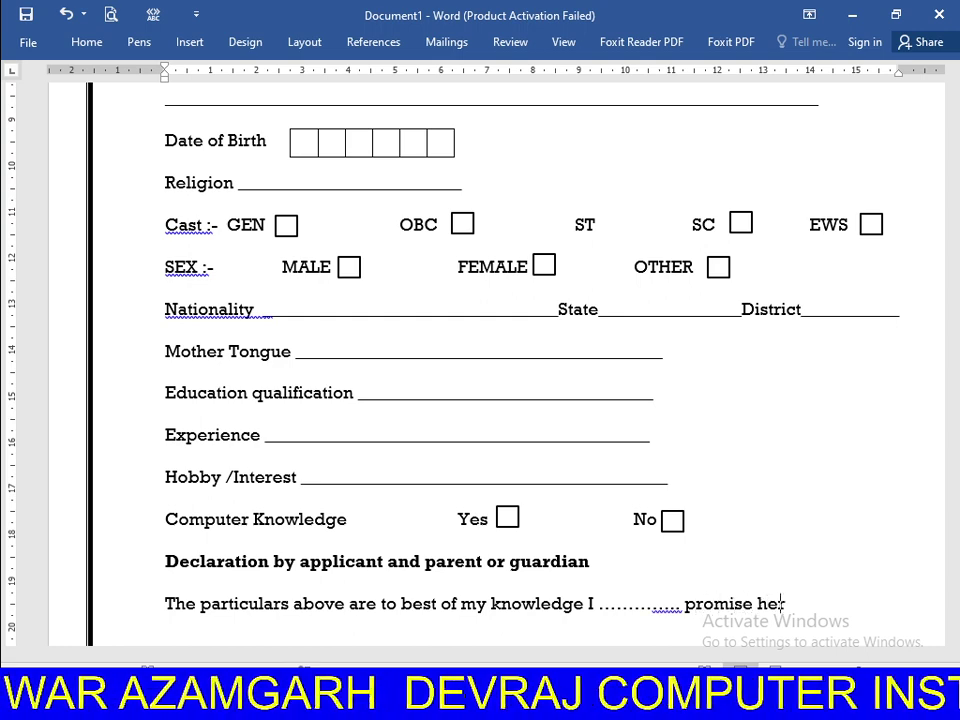
type("rby to a")
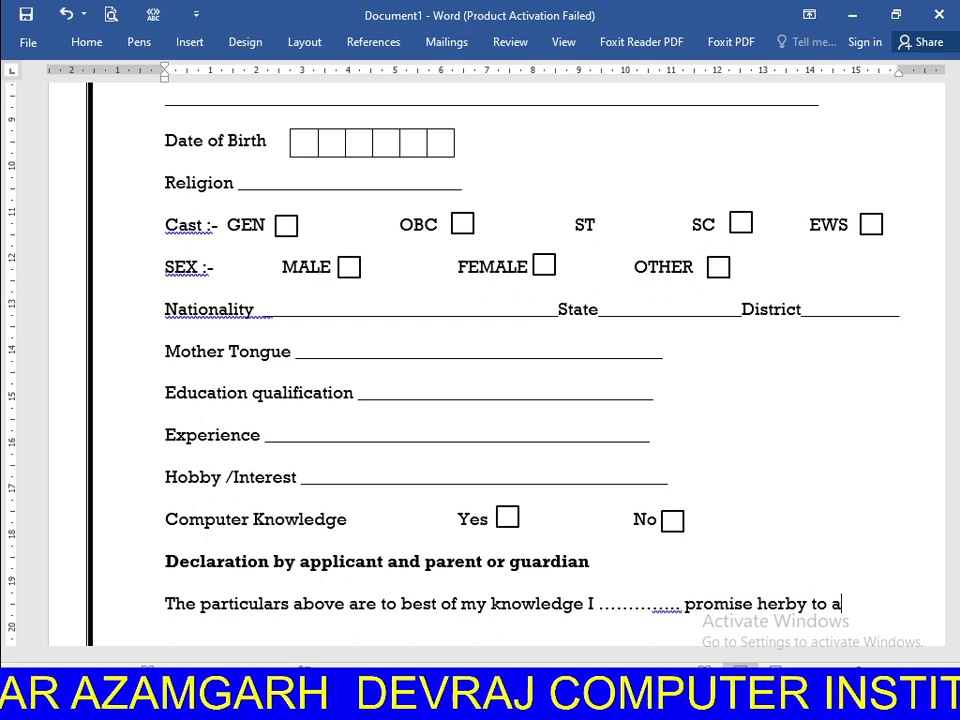
type("di")
key("BackSpace")
key("BackSpace")
key("BackSpace")
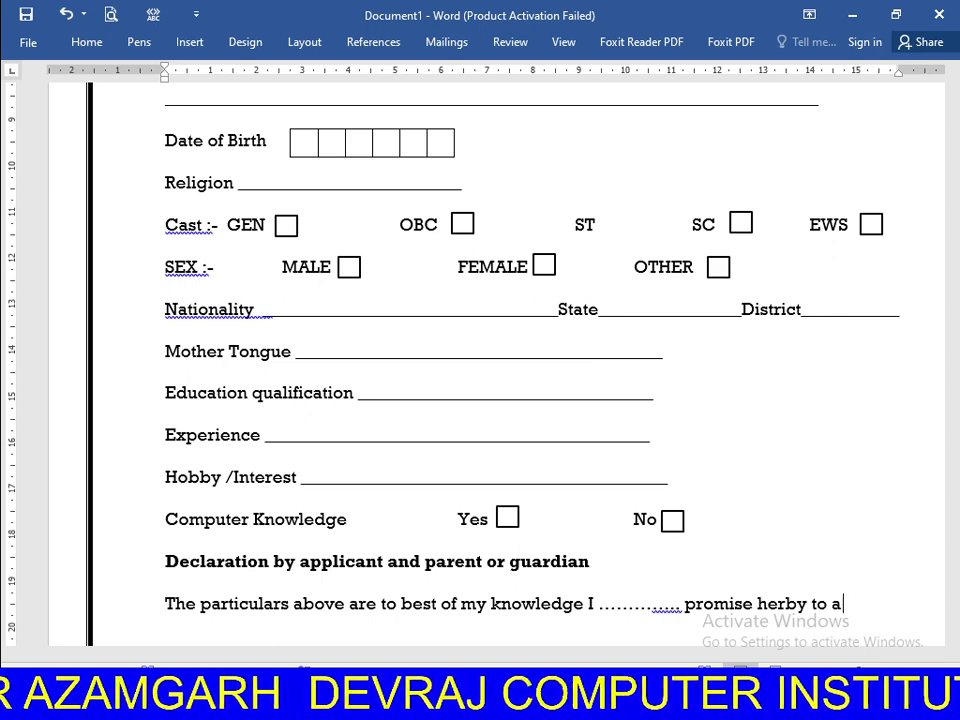
type("bid")
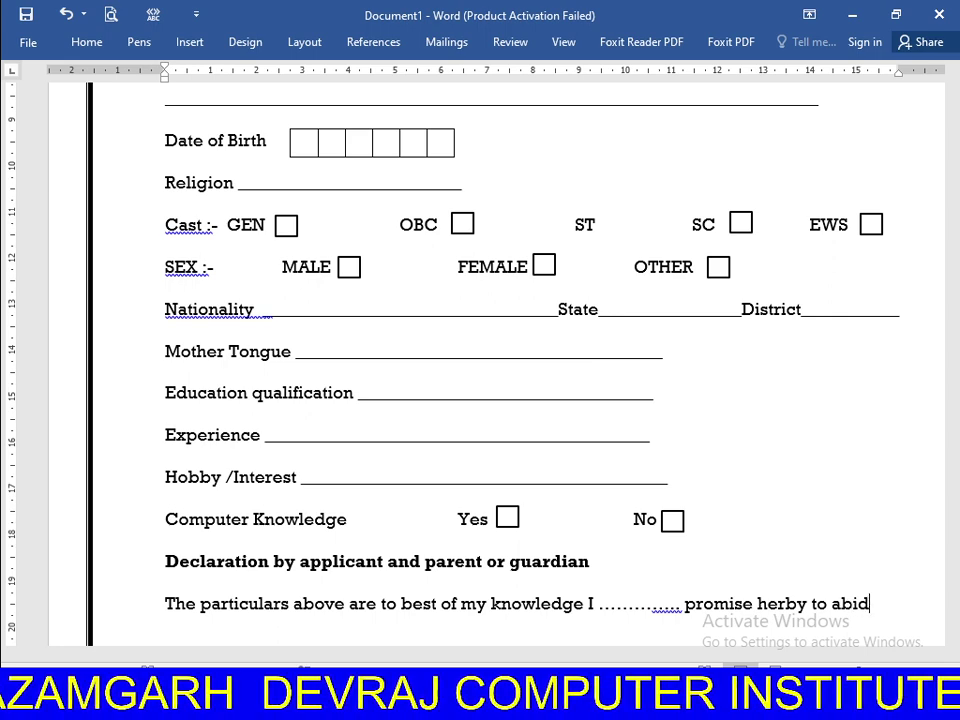
type("e by ")
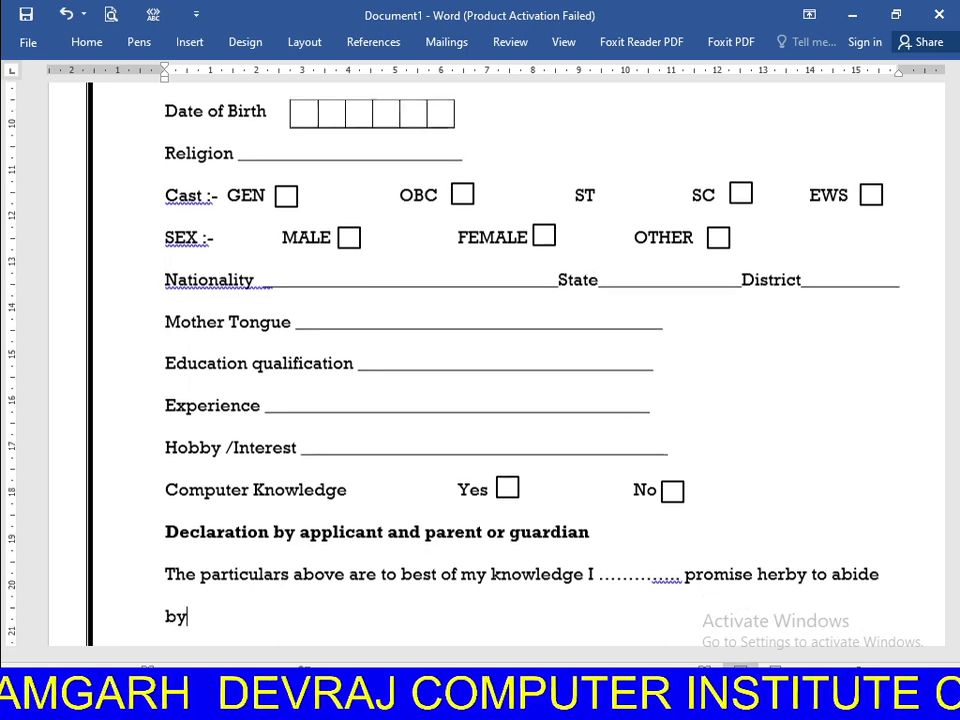
type("th")
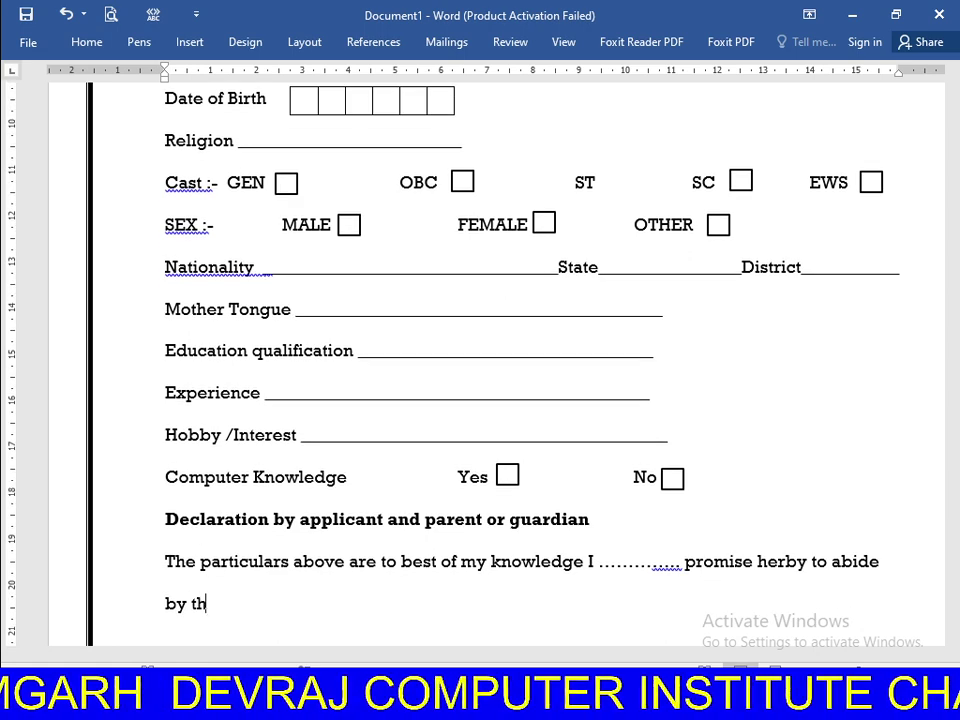
type("e ")
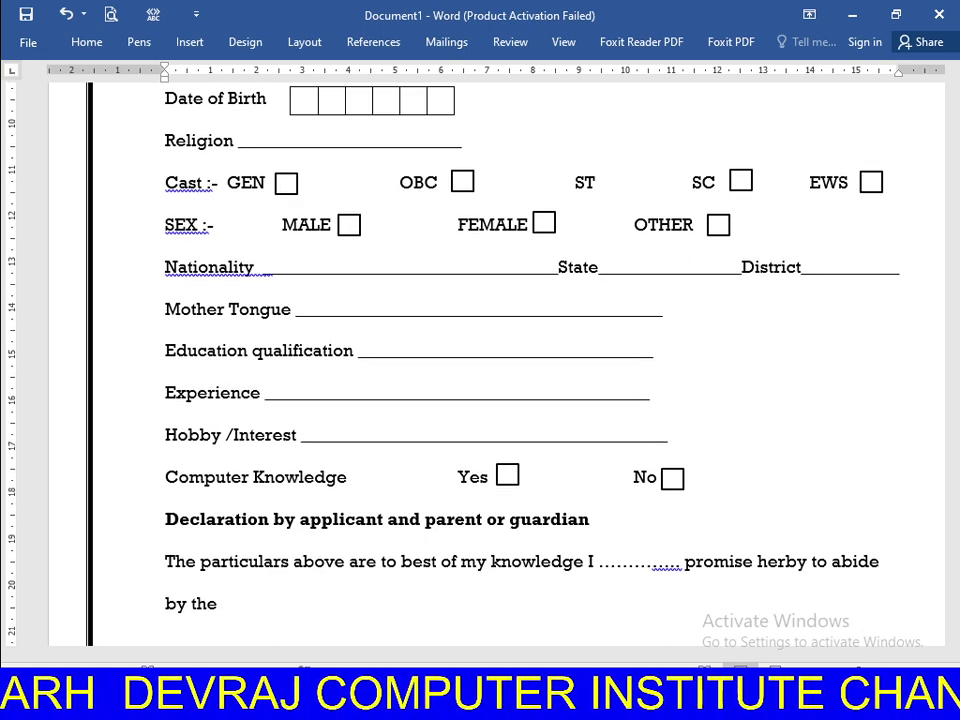
type("rul")
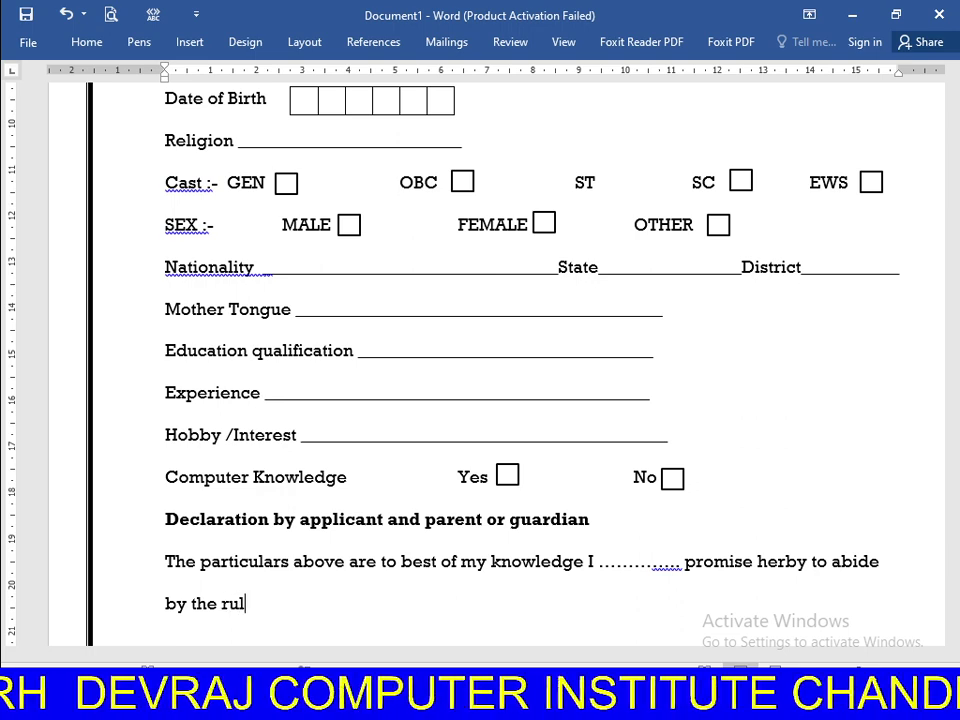
type("es ")
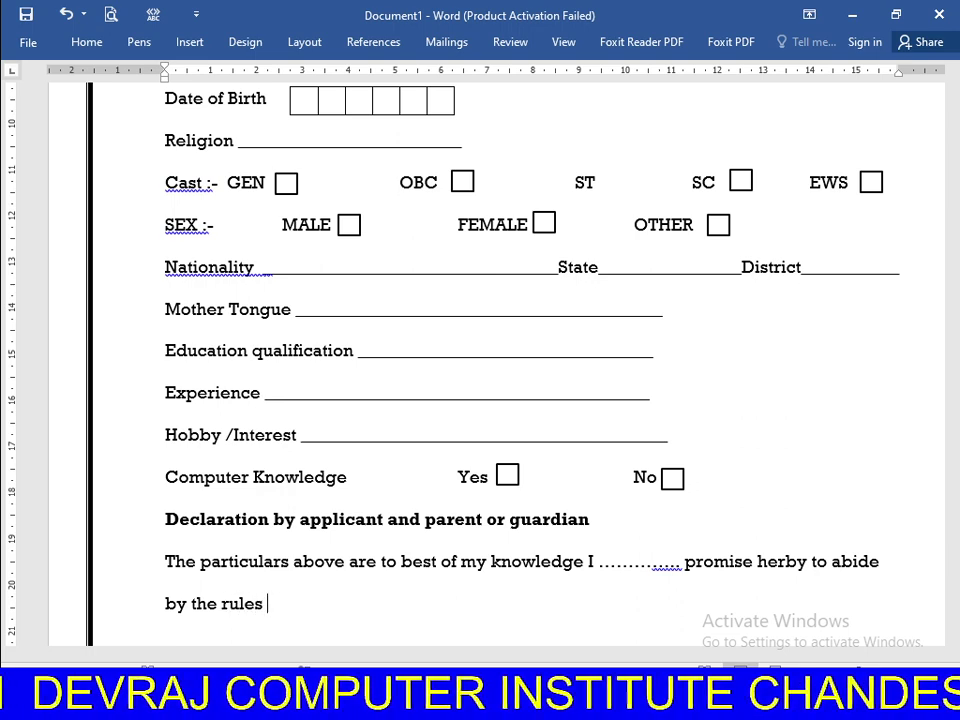
type("and reg")
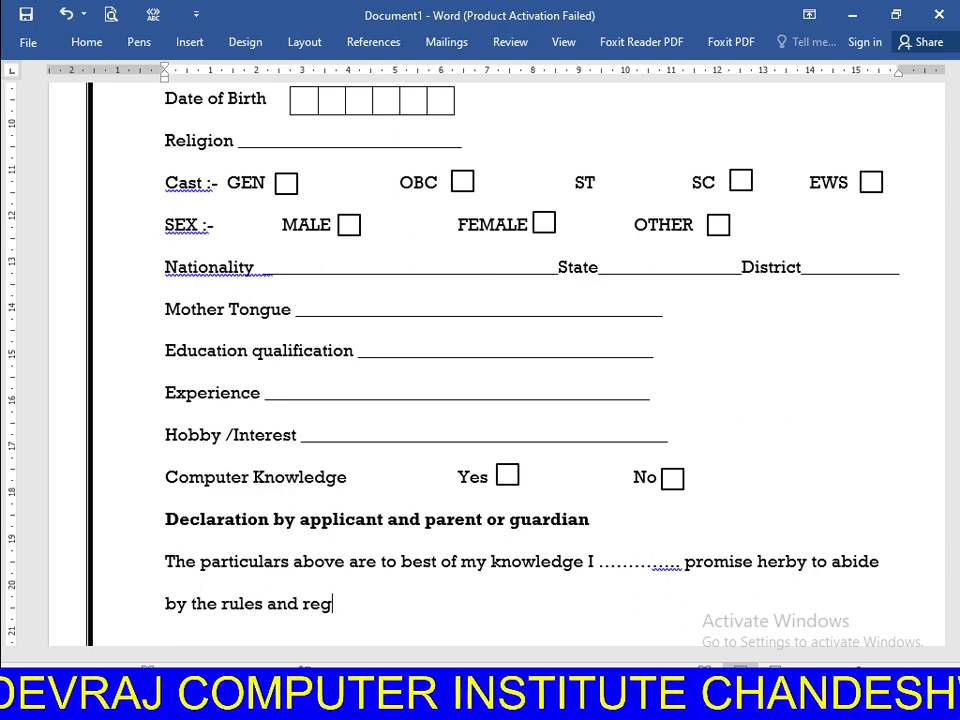
type("ulations ")
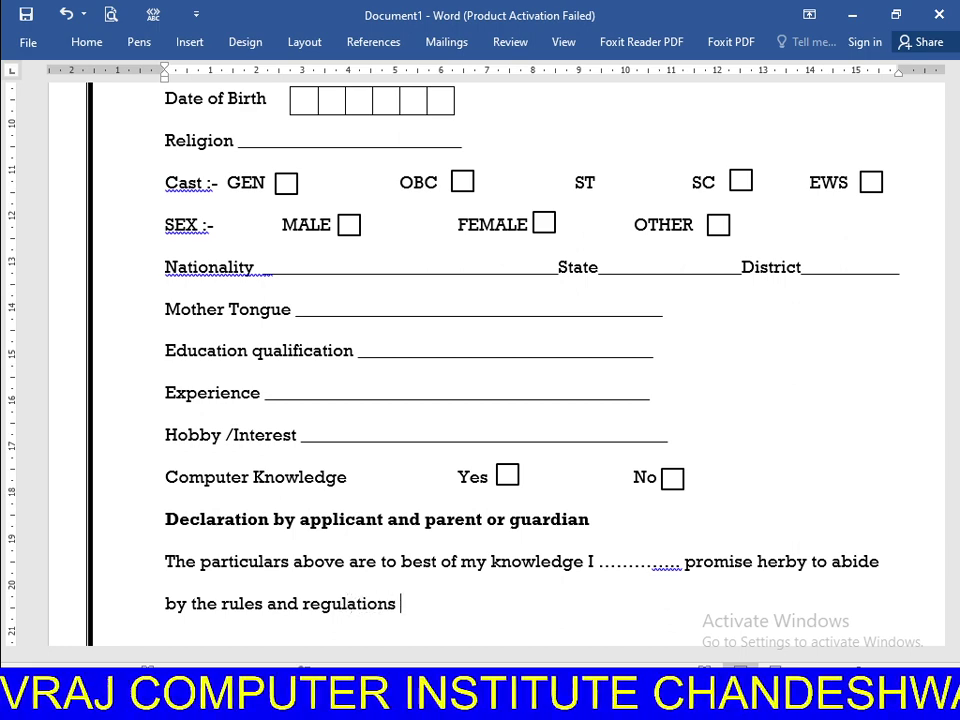
type("of the ")
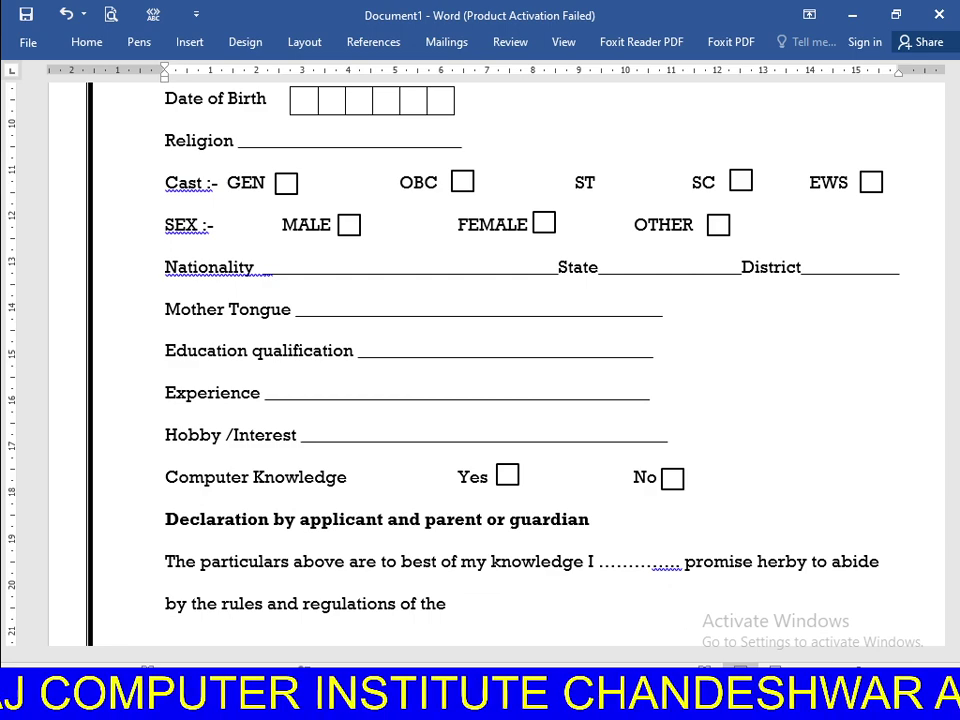
type("schools ")
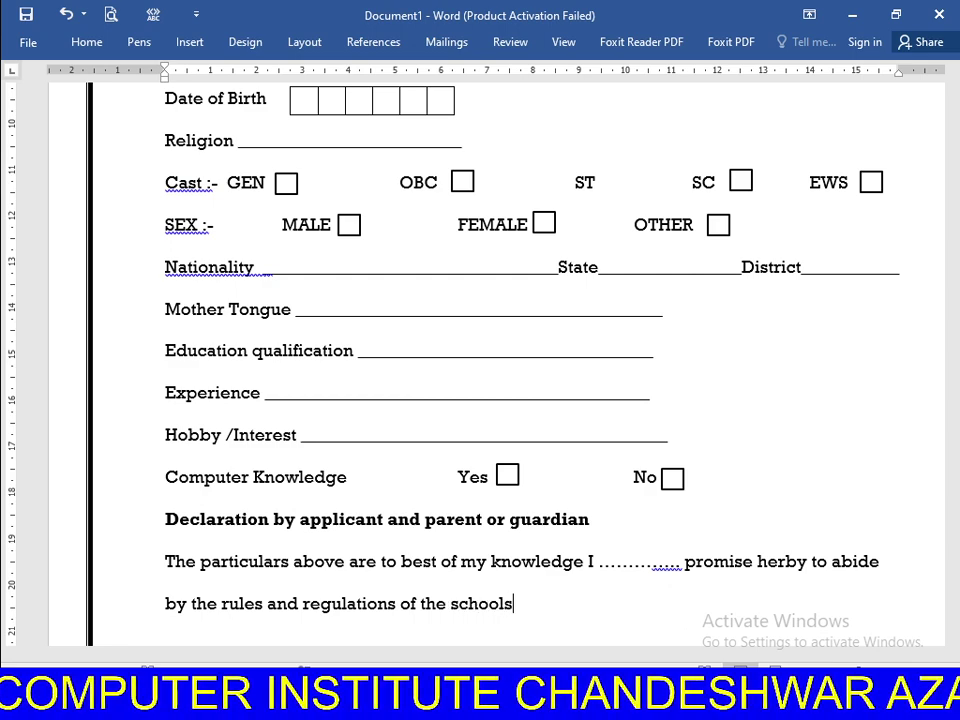
type("an")
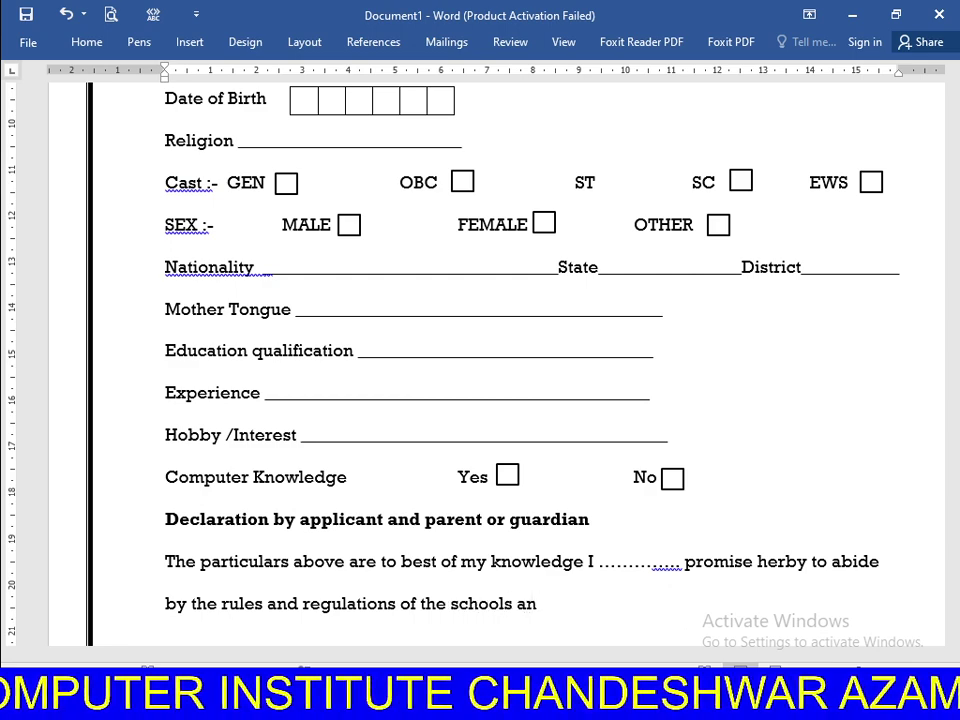
key("BackSpace")
type("s")
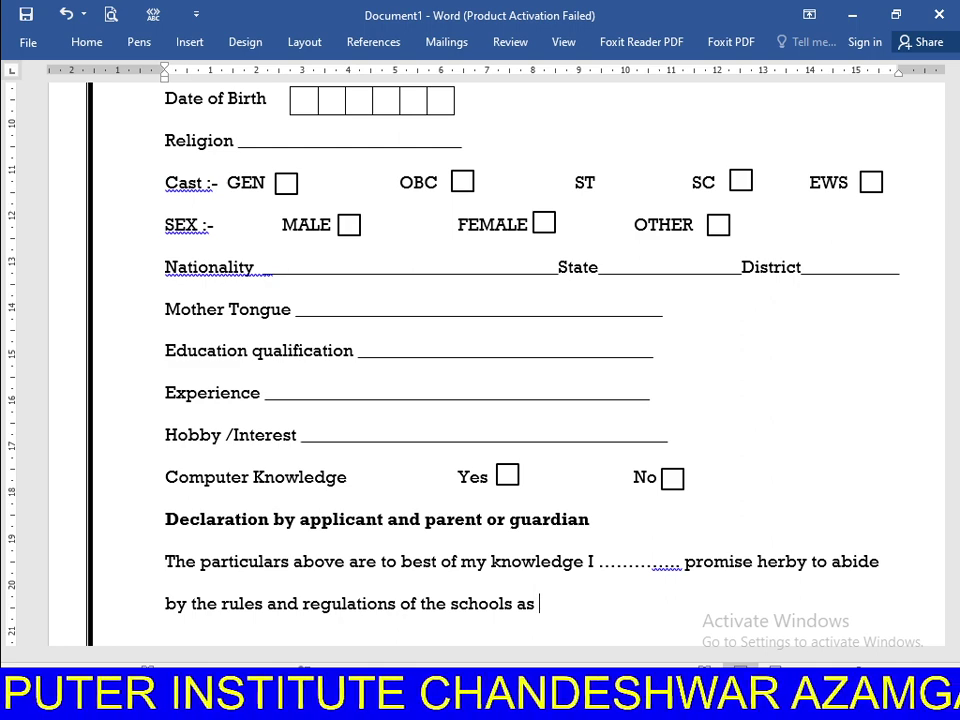
type(" a")
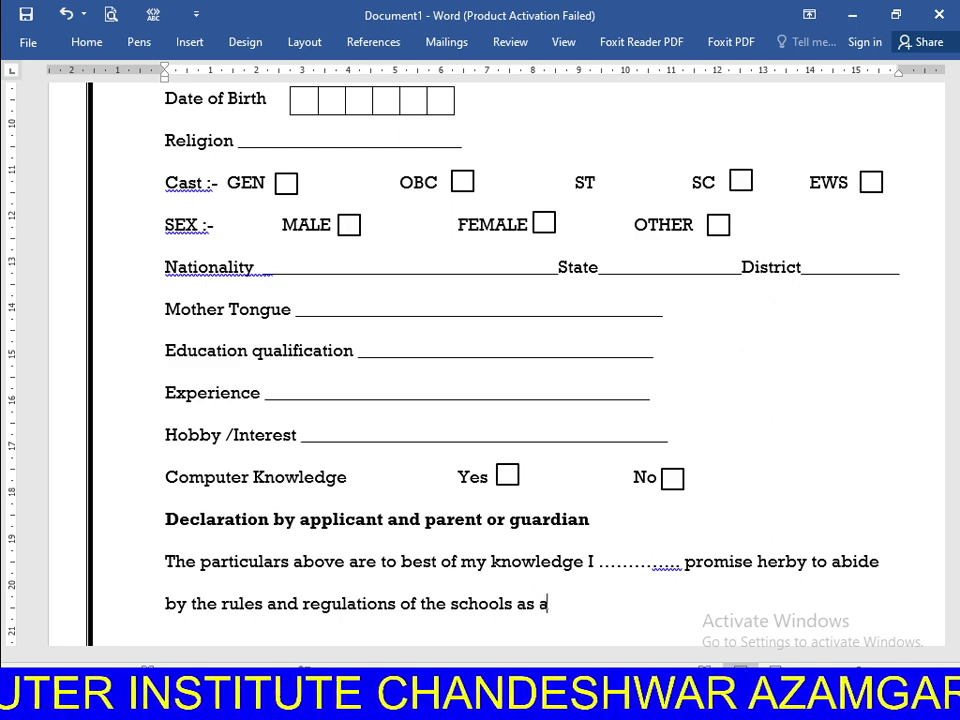
type("mend")
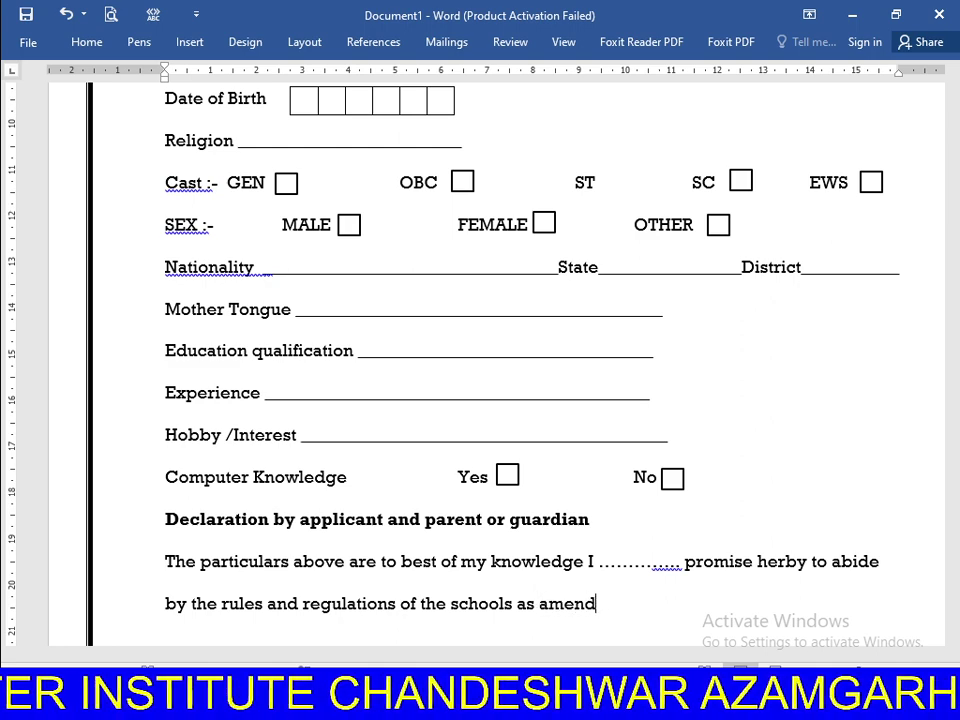
type("ed from ")
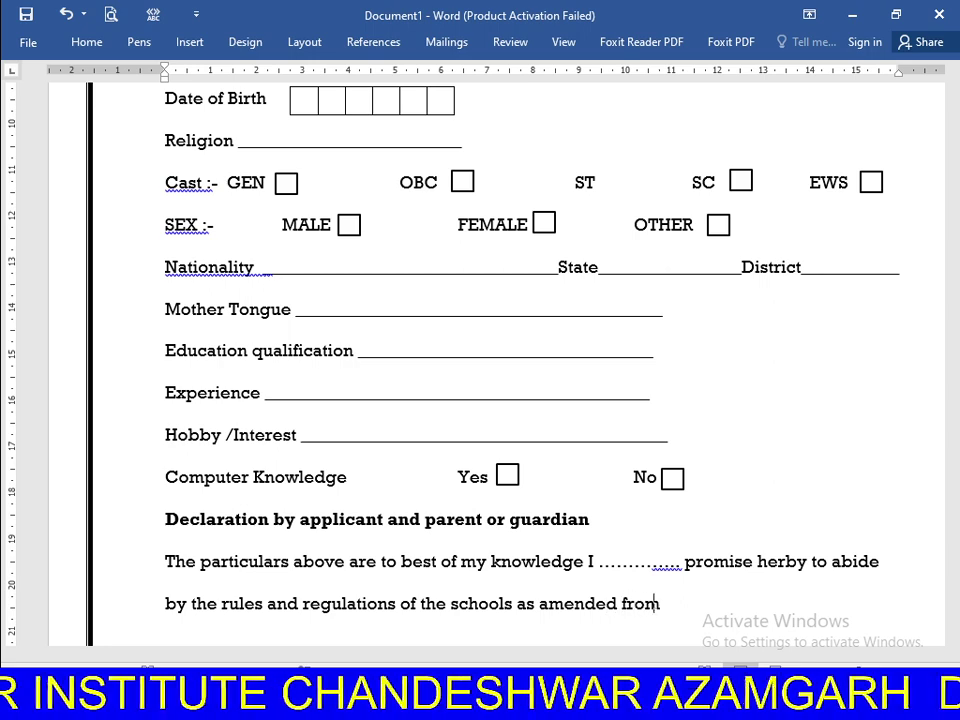
type("time ")
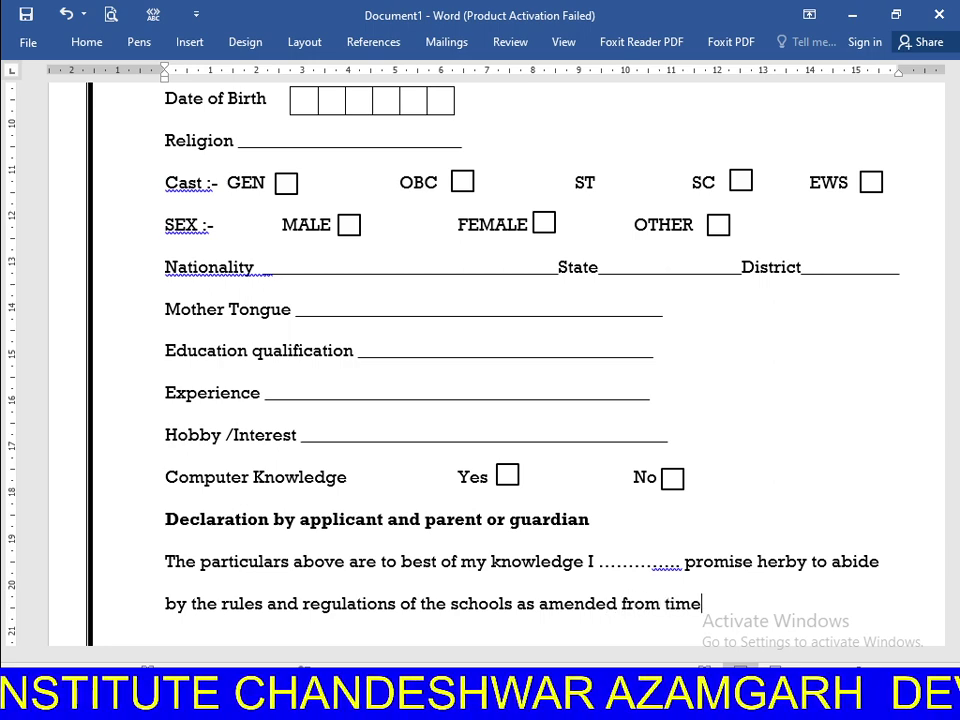
type("to t")
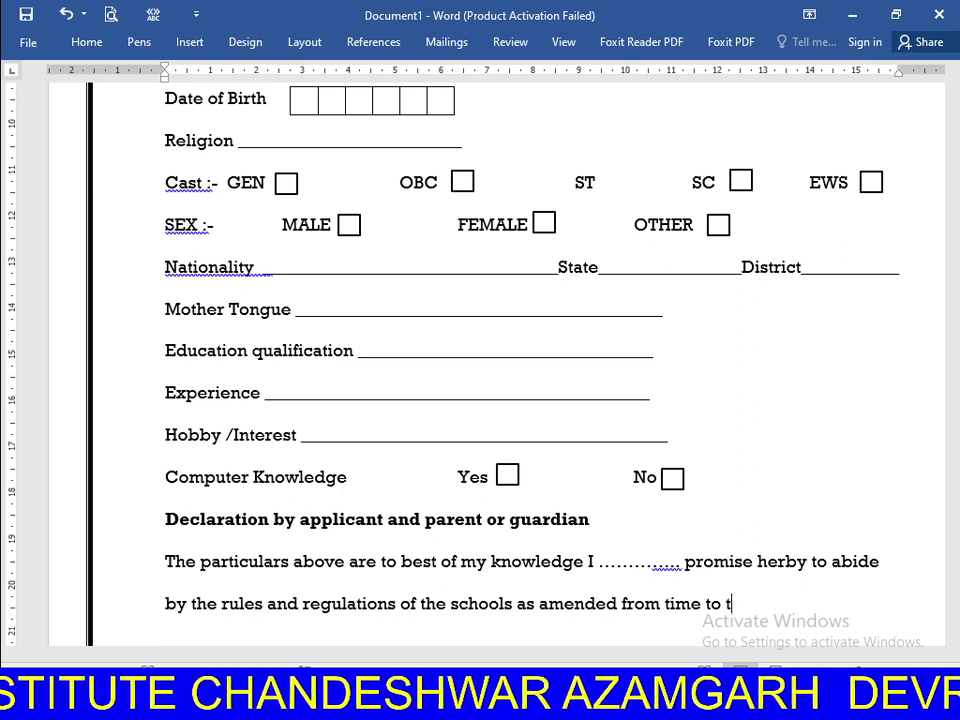
type("ime")
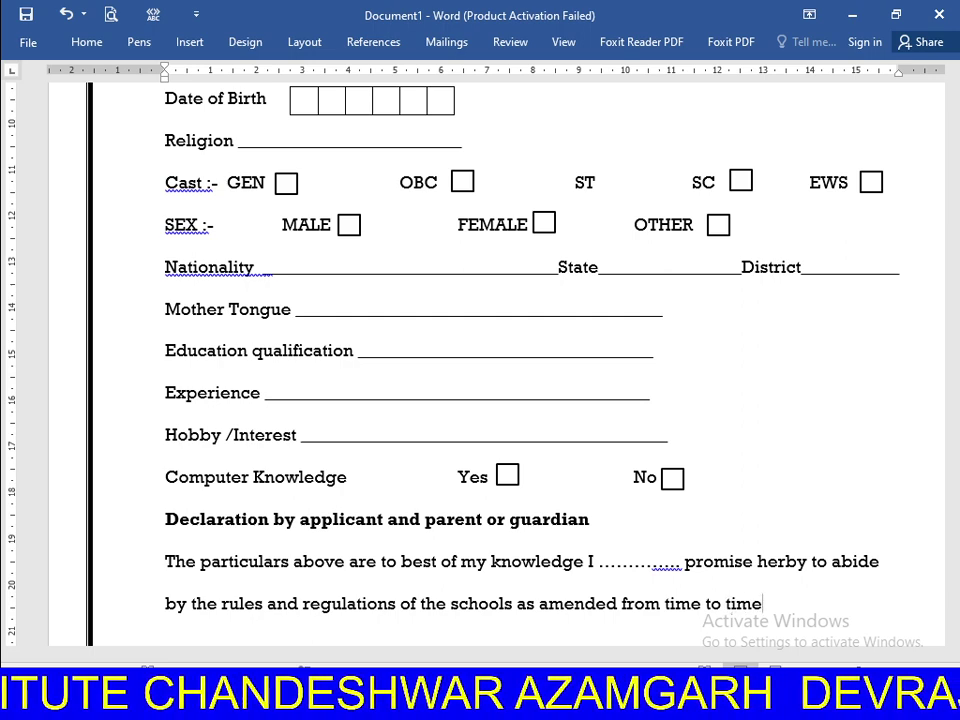
type(".")
key("Return")
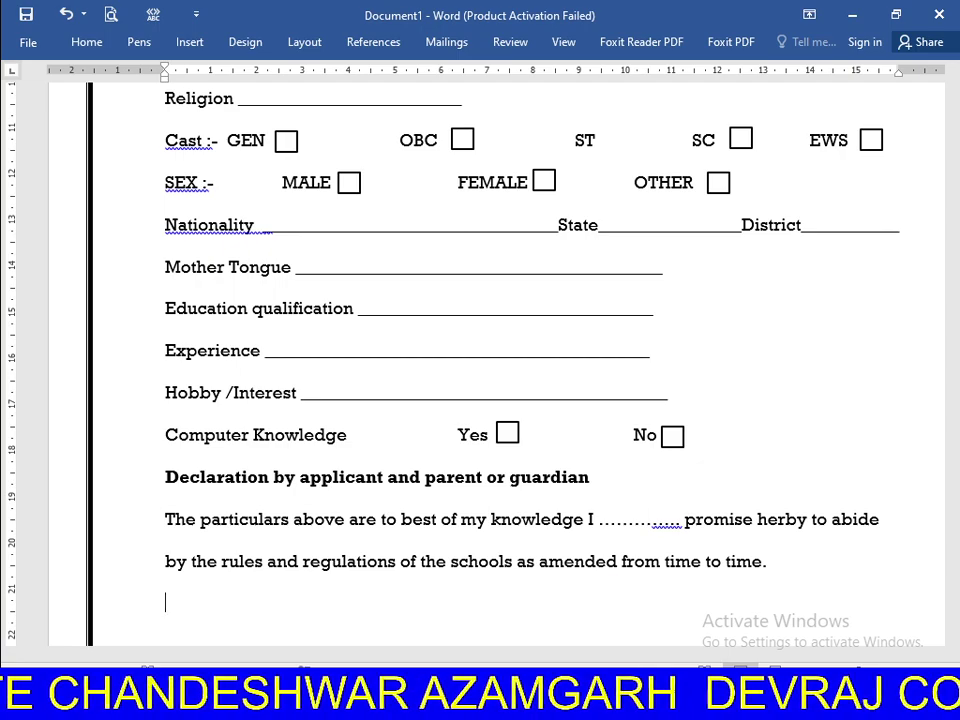
scroll(621, 561, "down", 1, "ctrl")
scroll(604, 473, "down", 5, "ctrl")
scroll(475, 503, "up", 3, "ctrl")
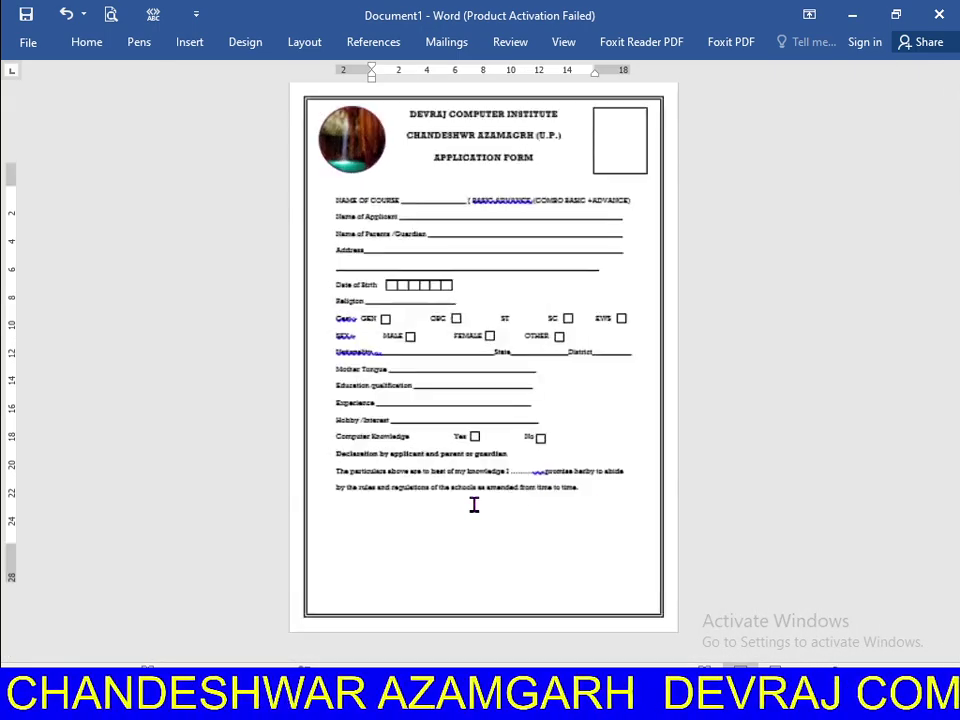
scroll(489, 388, "up", 2, "ctrl")
scroll(489, 387, "up", 1)
scroll(501, 445, "up", 1)
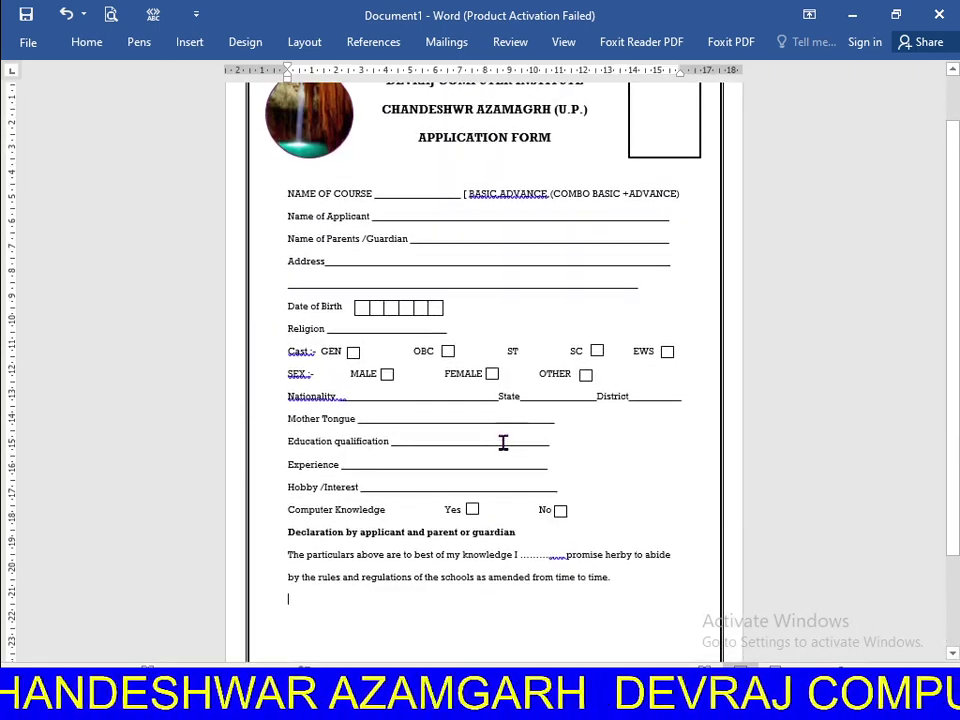
scroll(385, 587, "down", 1, "ctrl")
scroll(386, 584, "up", 3, "ctrl")
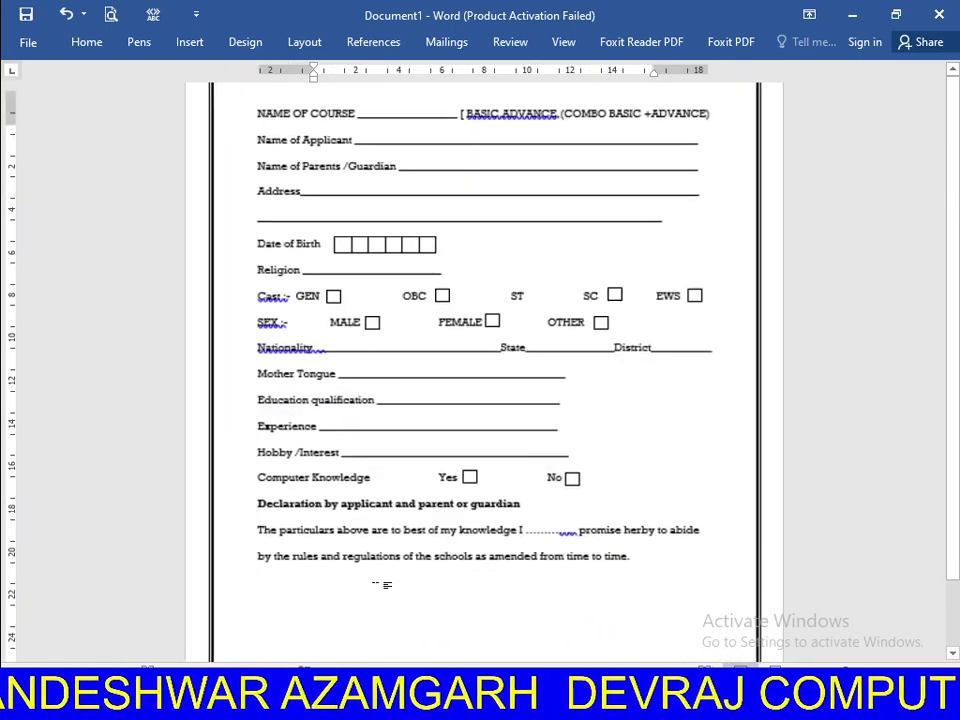
scroll(386, 583, "up", 1, "ctrl")
scroll(433, 561, "up", 2, "ctrl")
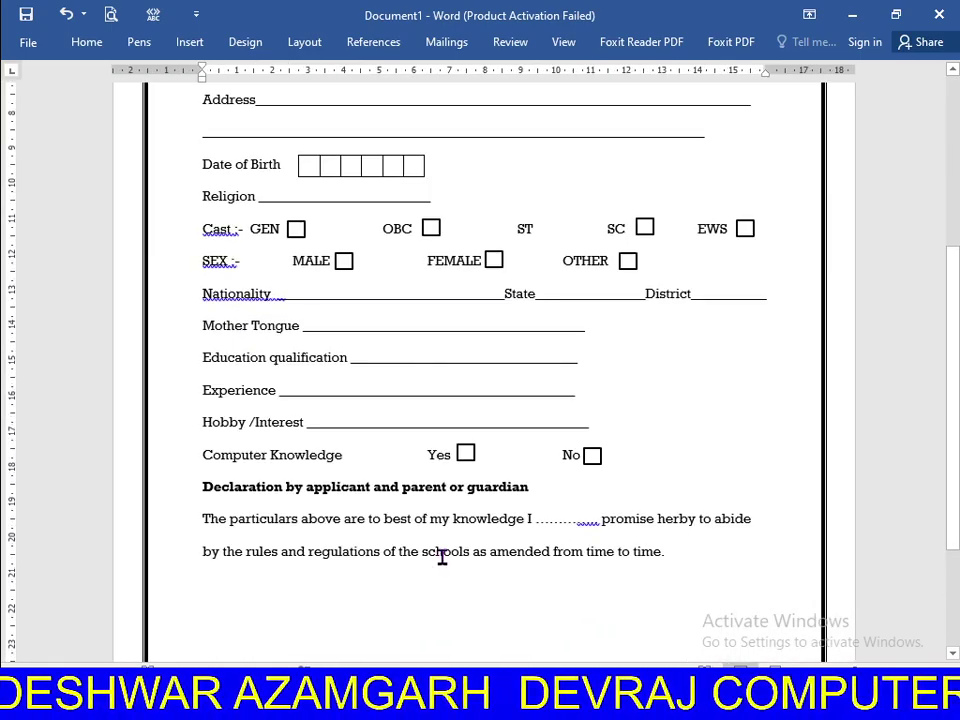
scroll(441, 557, "up", 3, "ctrl")
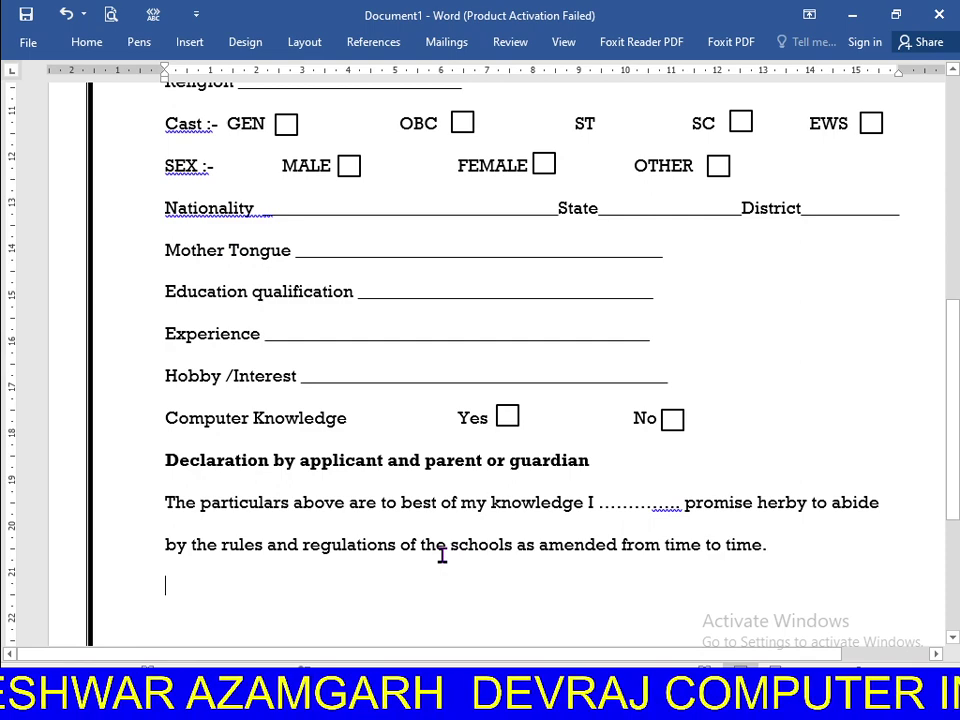
- Type 'Signature of parent / Guardian' and select 'Signature of' for reuse
type("Si")
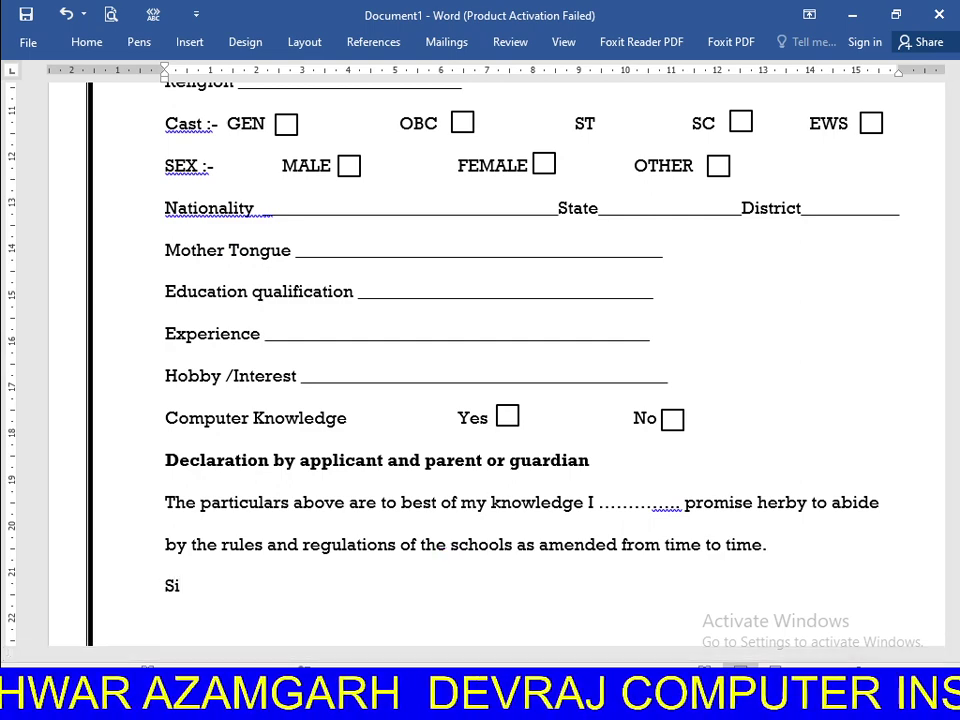
type("gnatur")
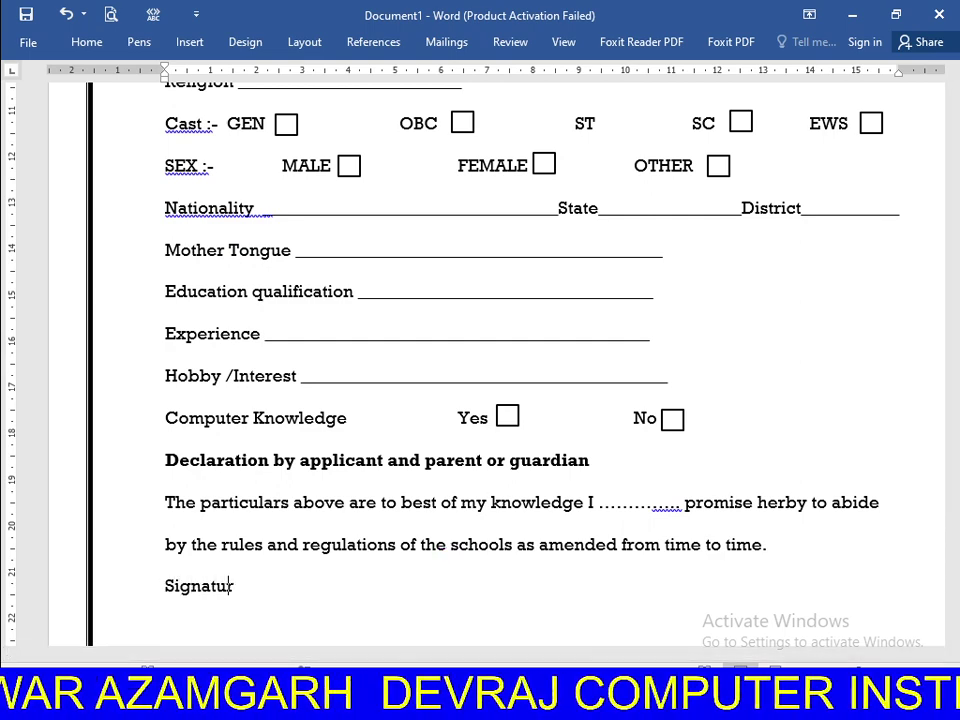
type("e ")
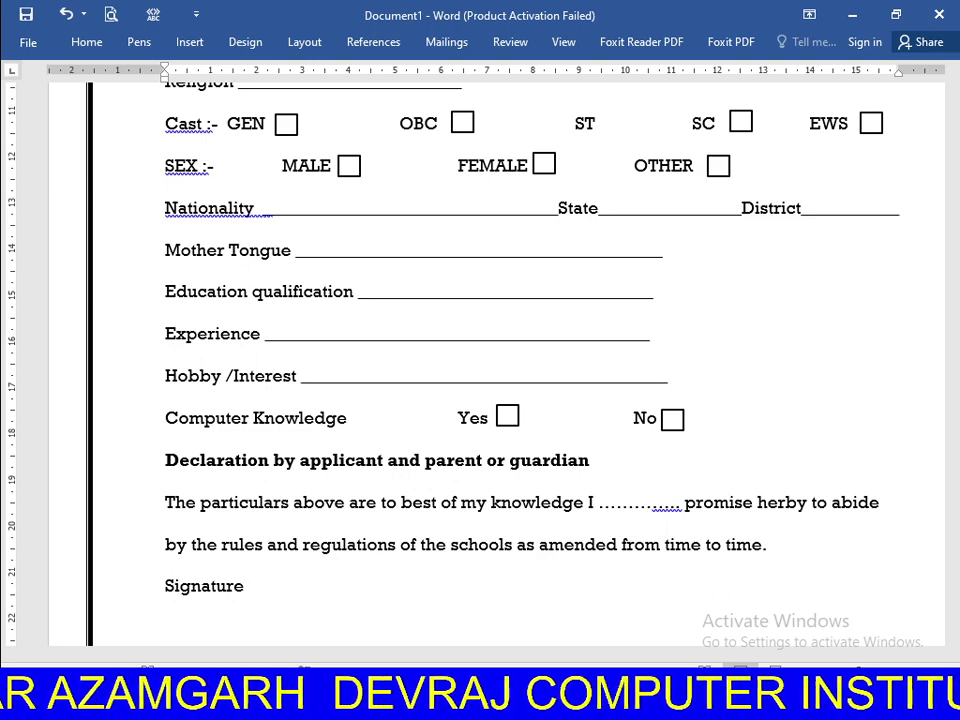
type("of par")
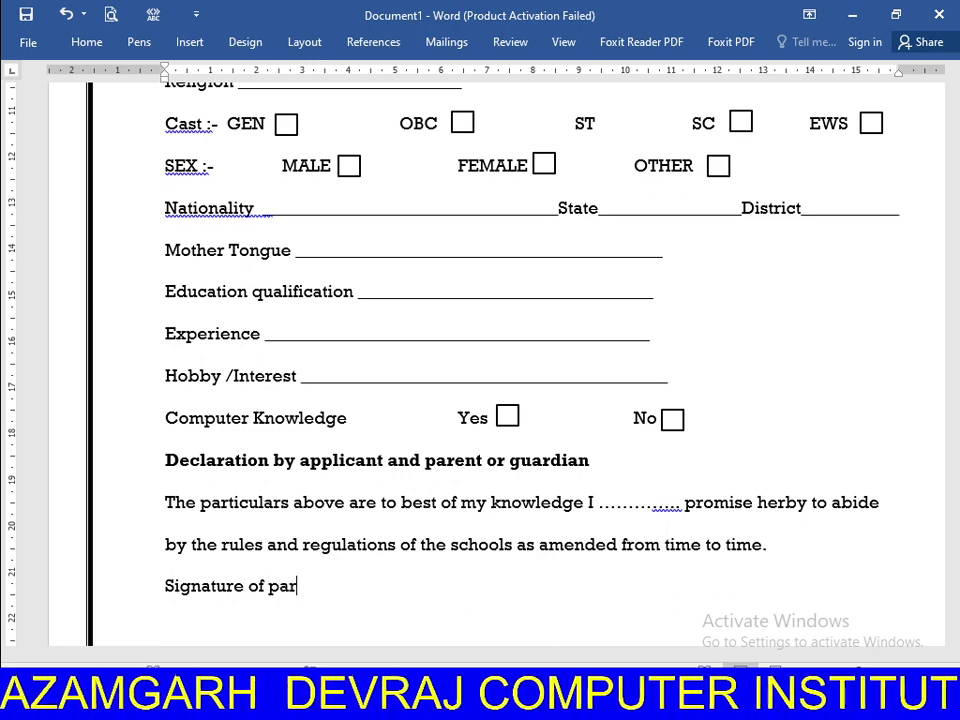
type("ent / ")
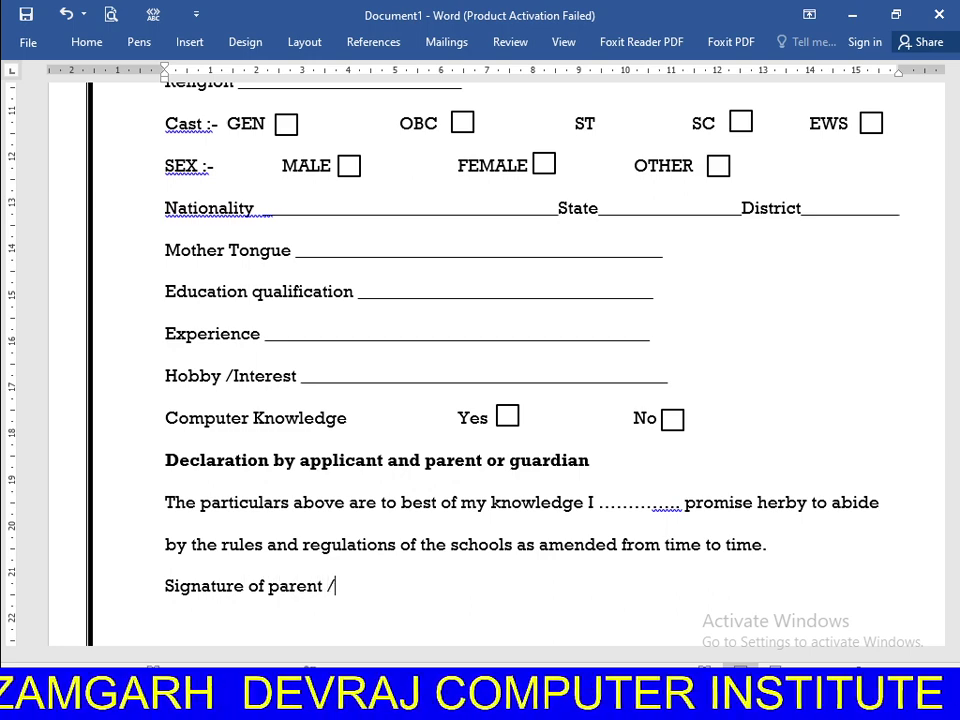
type("Gu")
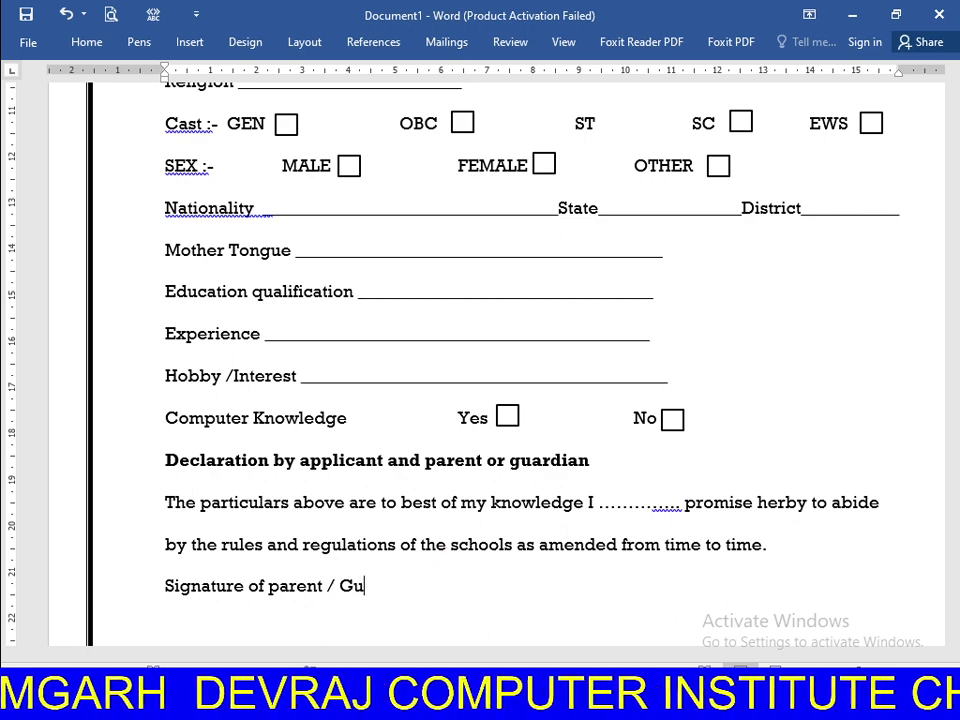
type("ardian")
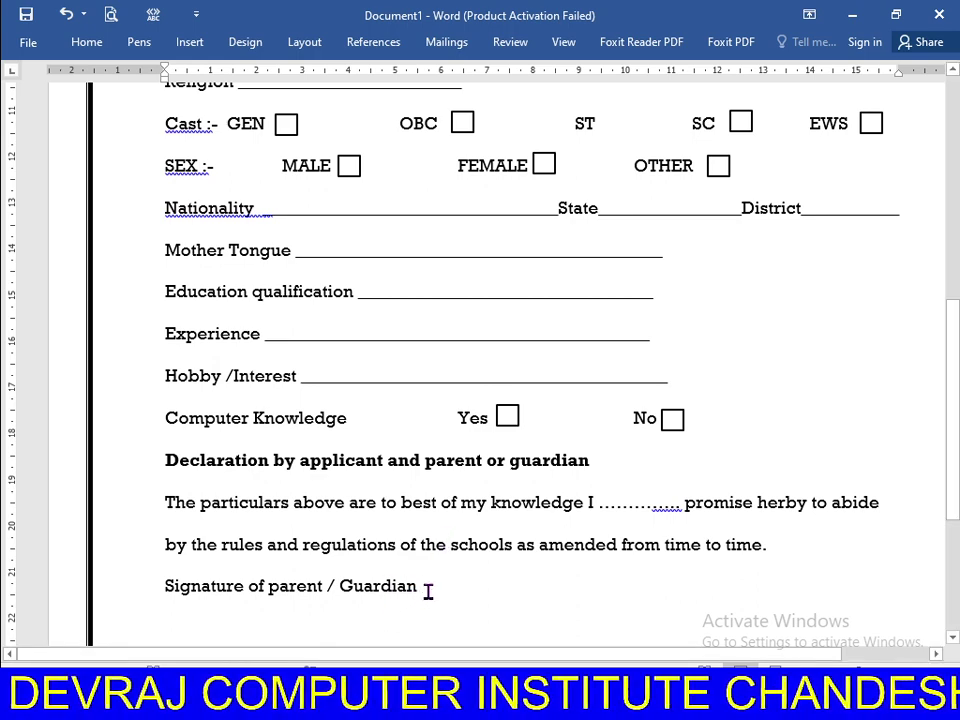
left_click(249, 587)
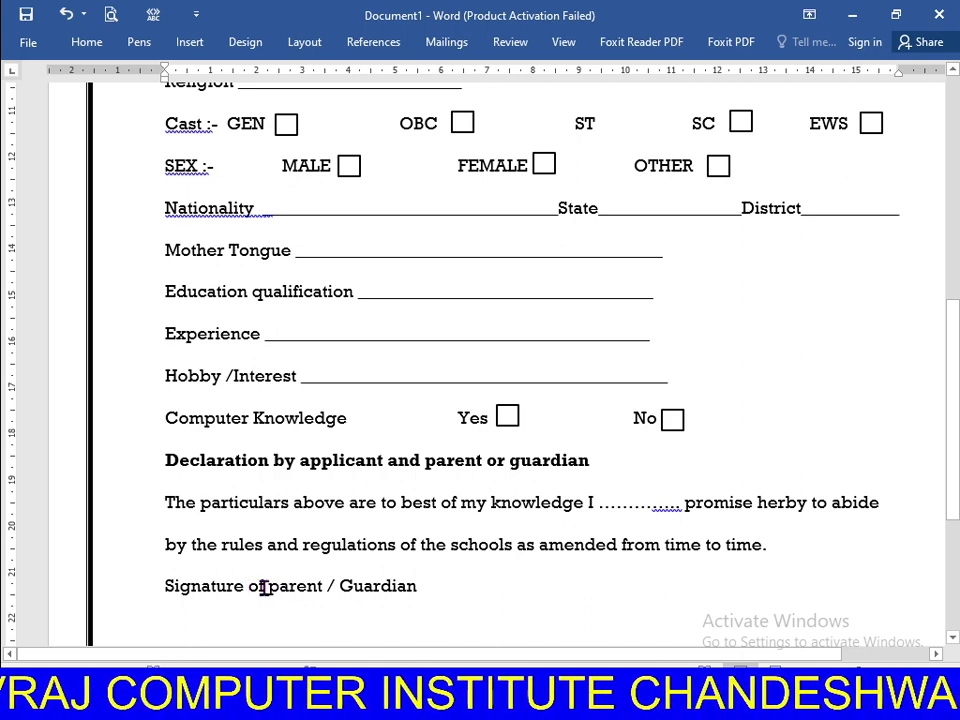
left_click_drag(263, 587, 170, 577)
key("ctrl+c")
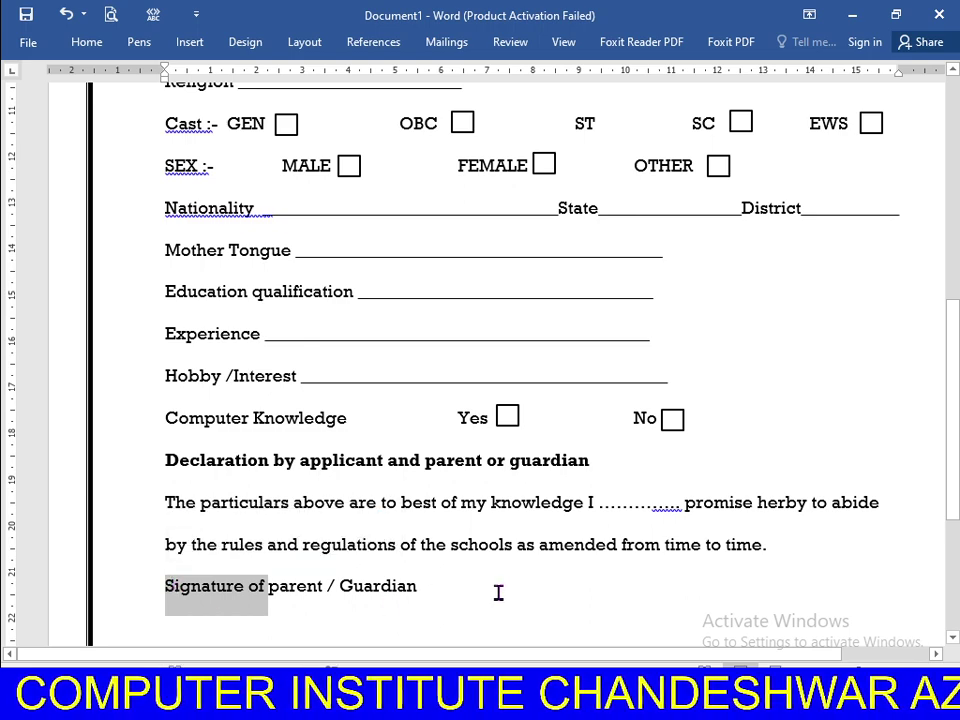
- Add 'Signature of Applicant' at the right end of the guardian signature line
left_click(416, 586)
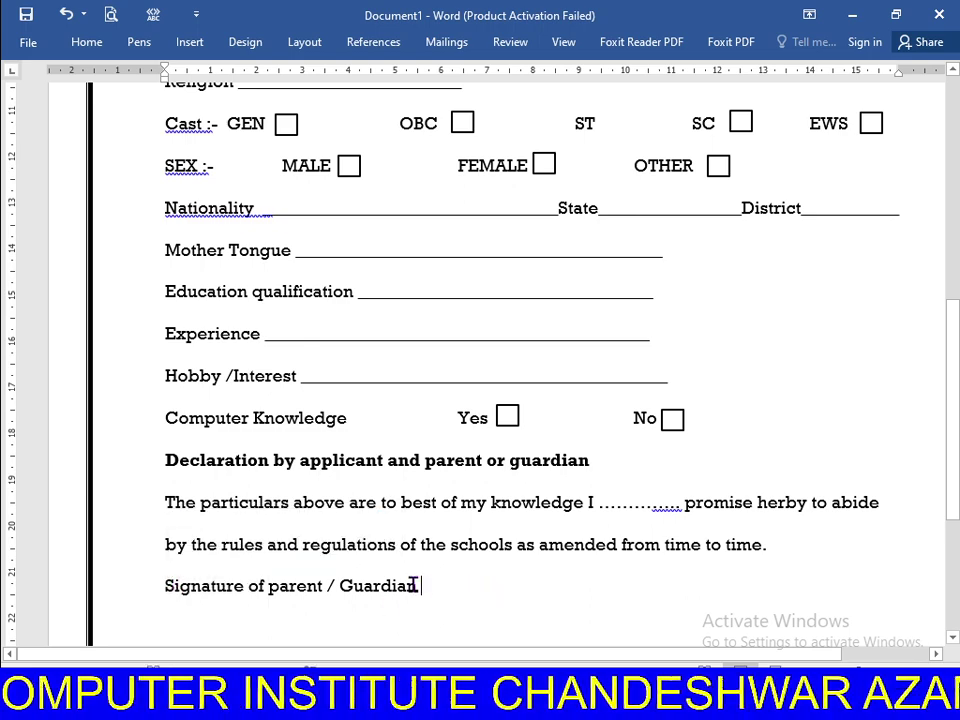
key("Tab")
key("Tab")
key("Tab")
key("Tab")
key("Tab")
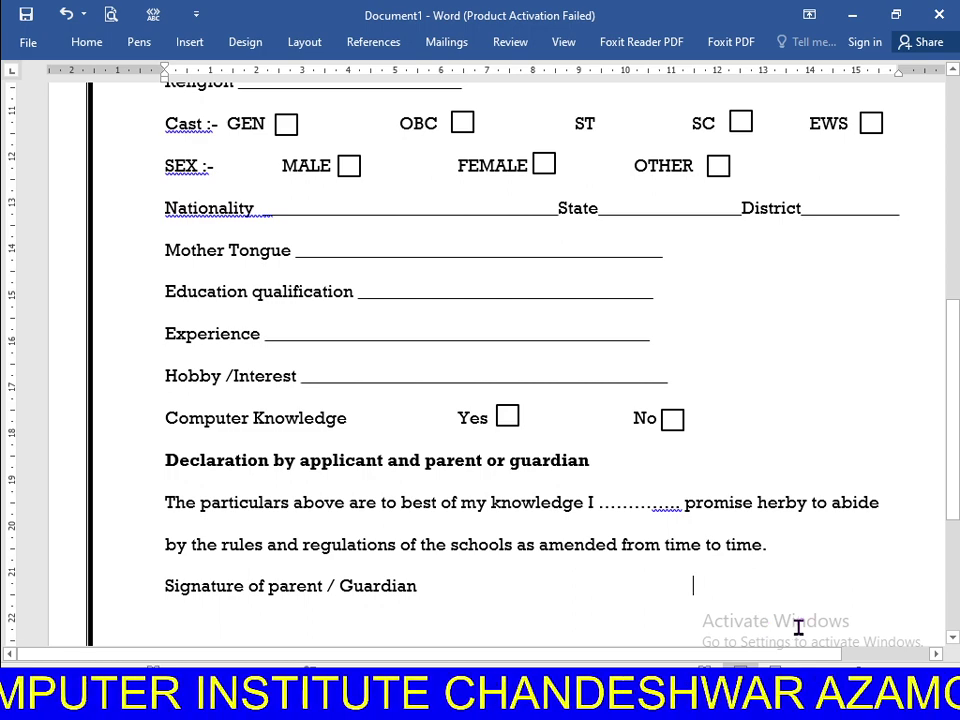
key("ctrl+v")
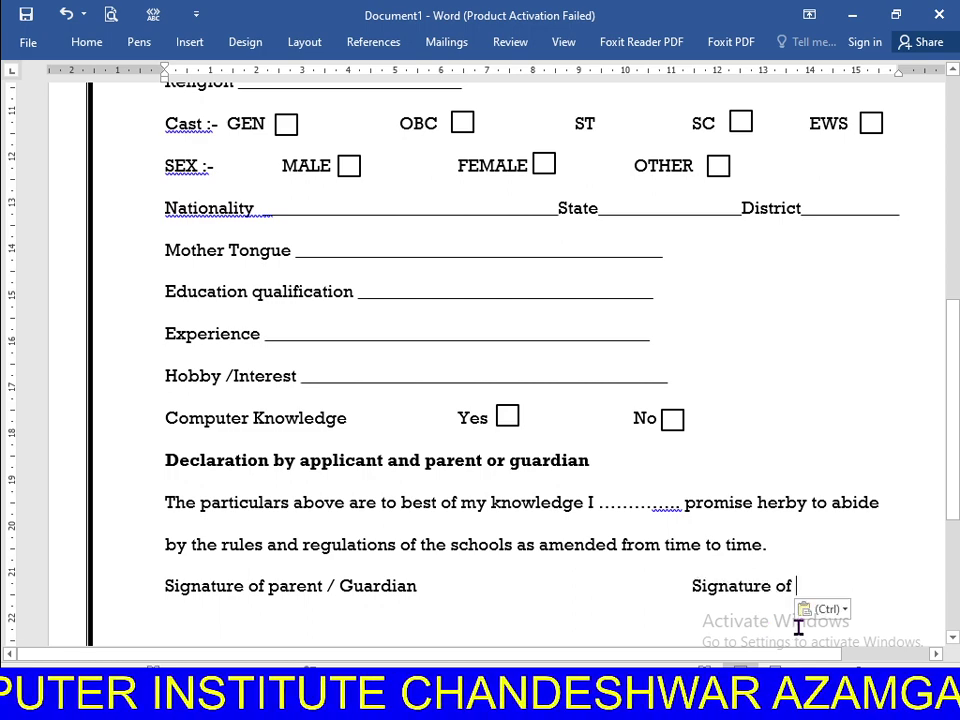
type("a")
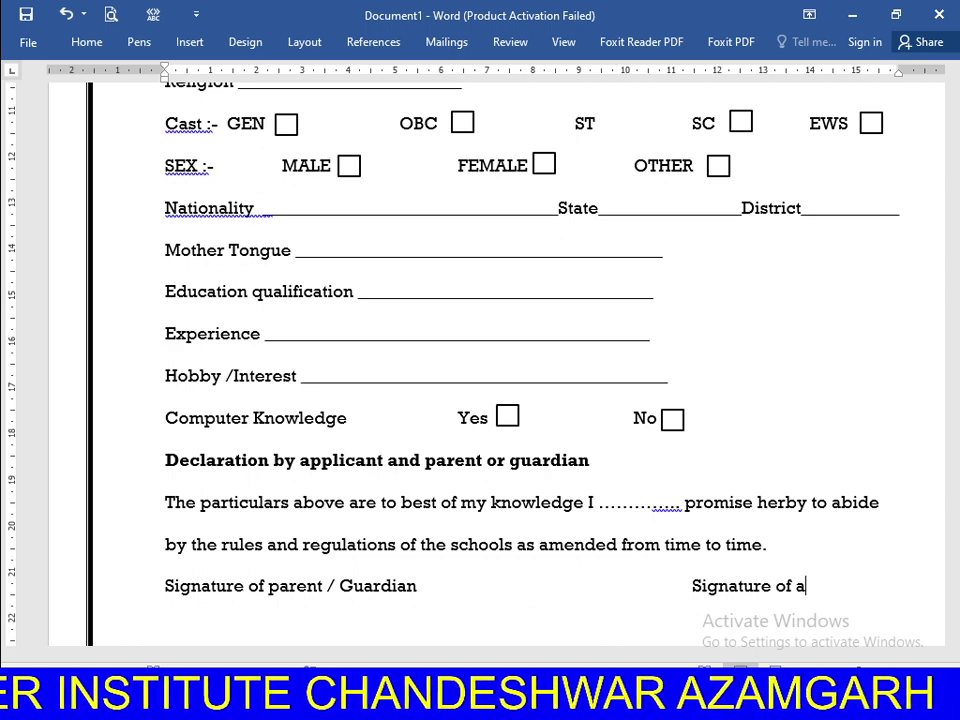
key("BackSpace")
type("A")
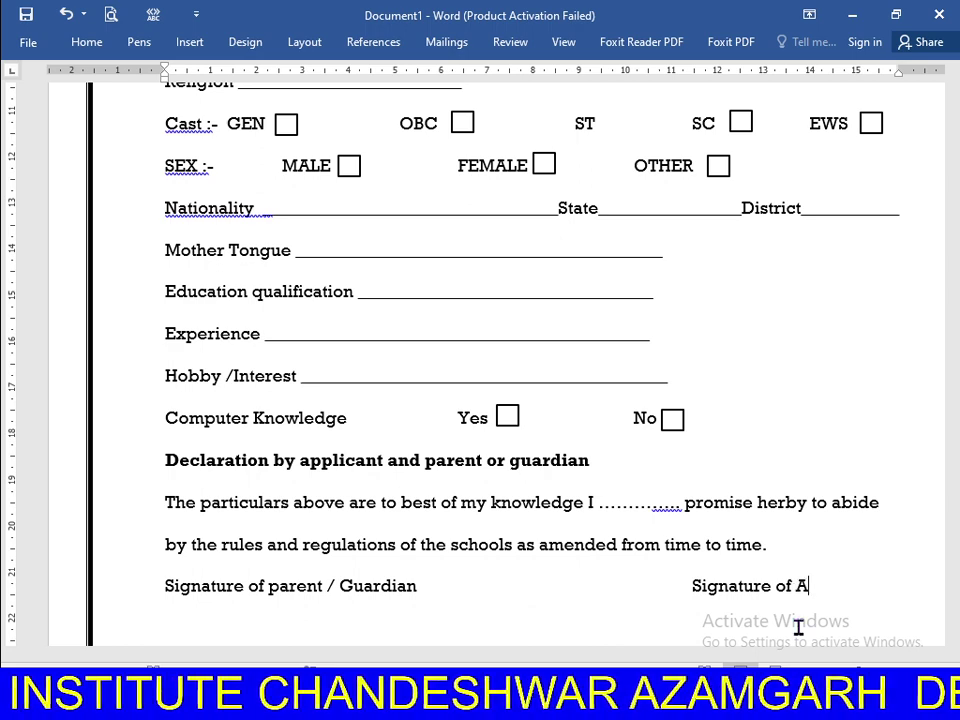
type("pplic")
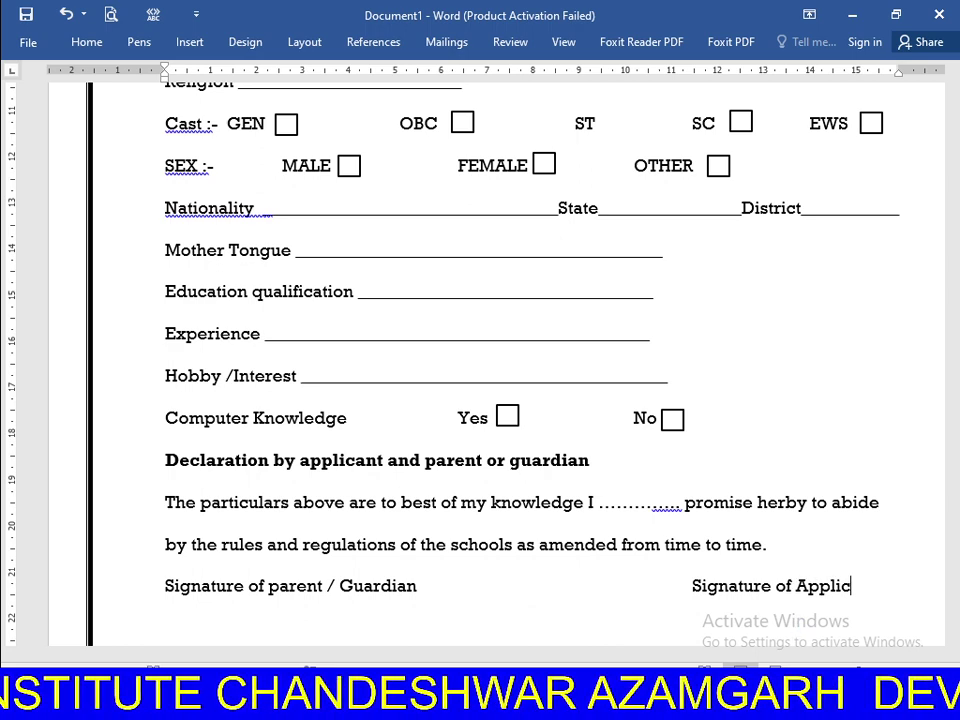
type("ant")
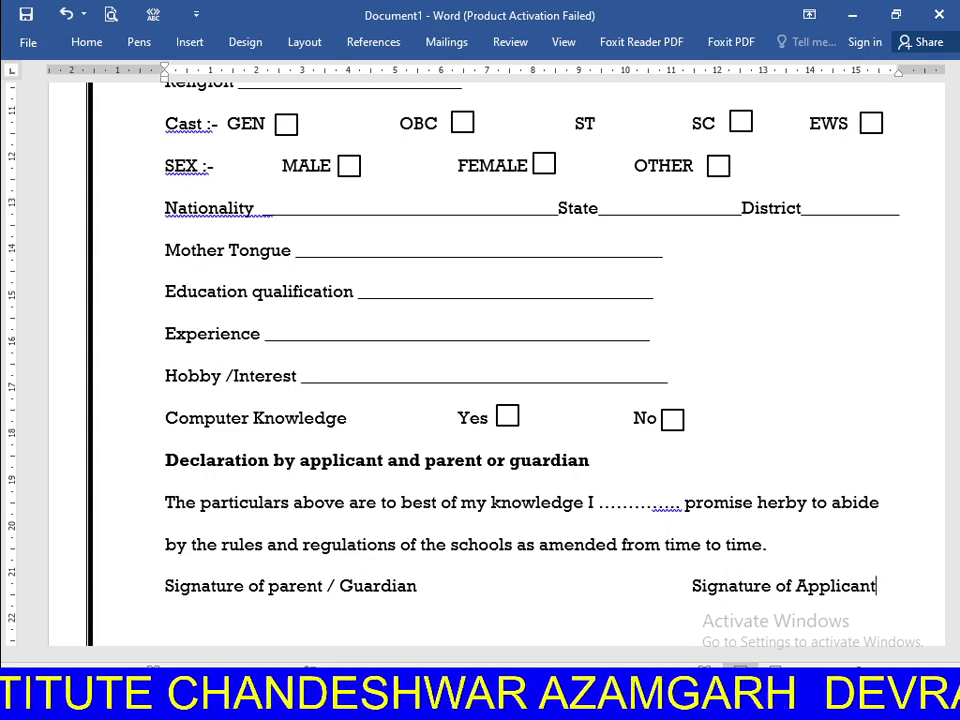
- Add 'Mob' underlined blanks in both columns under the signature labels, then start a new line
key("Return")
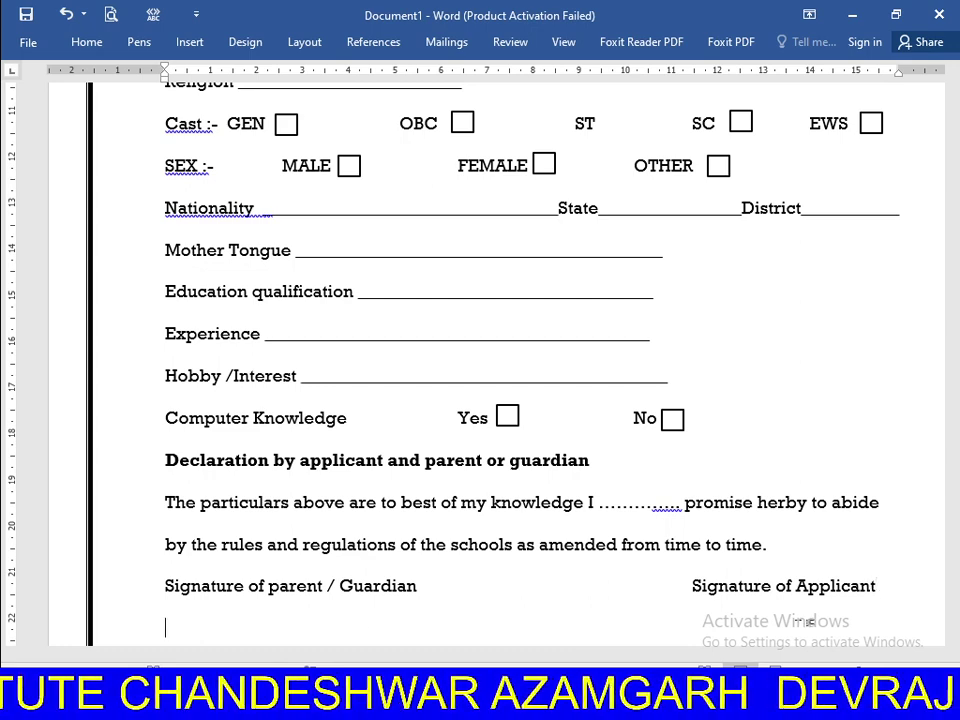
type("Mob")
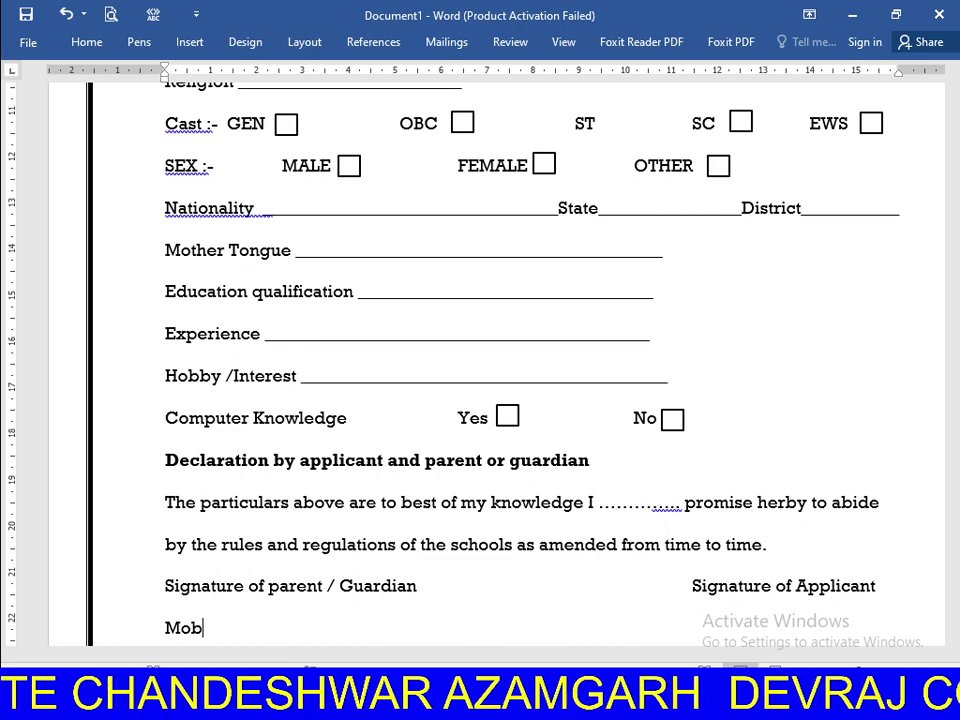
type("_")
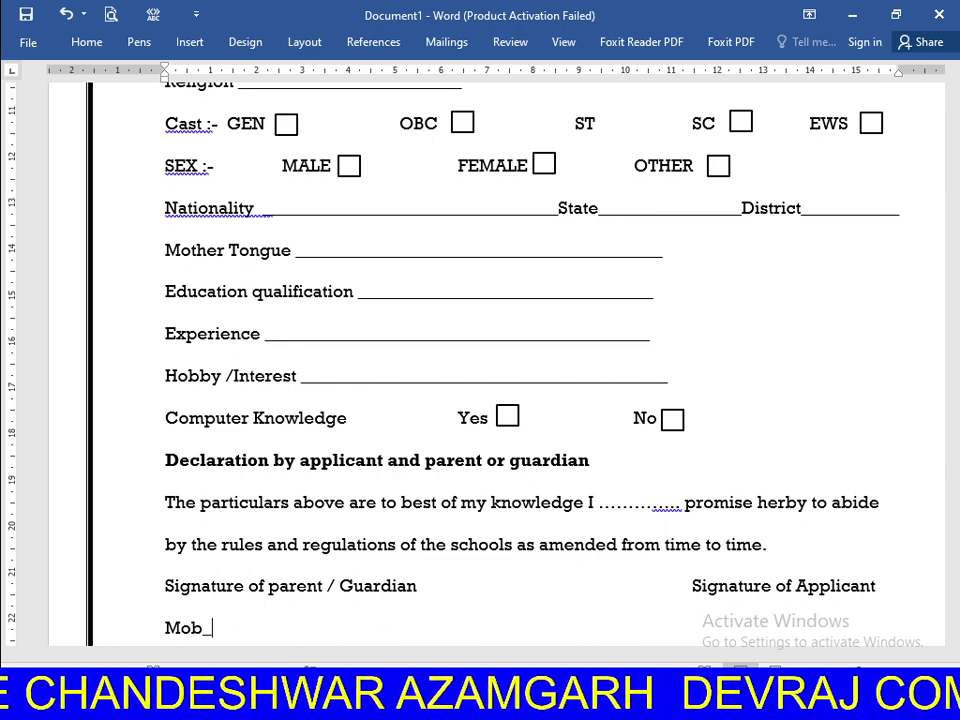
type("___________")
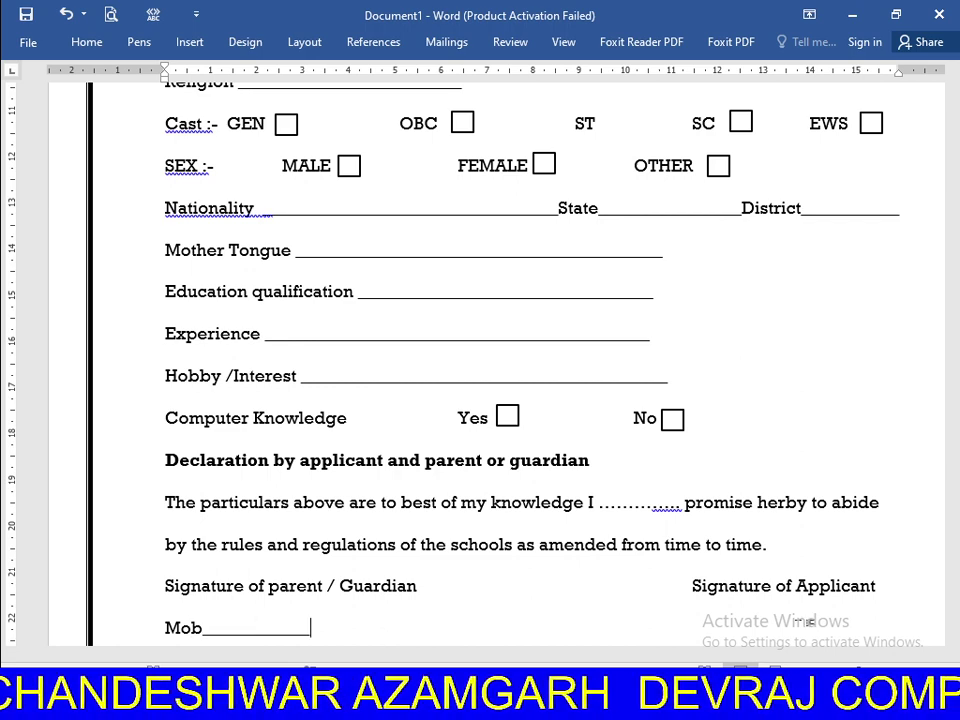
key("Tab")
key("Tab")
key("Tab")
key("Tab")
key("Tab")
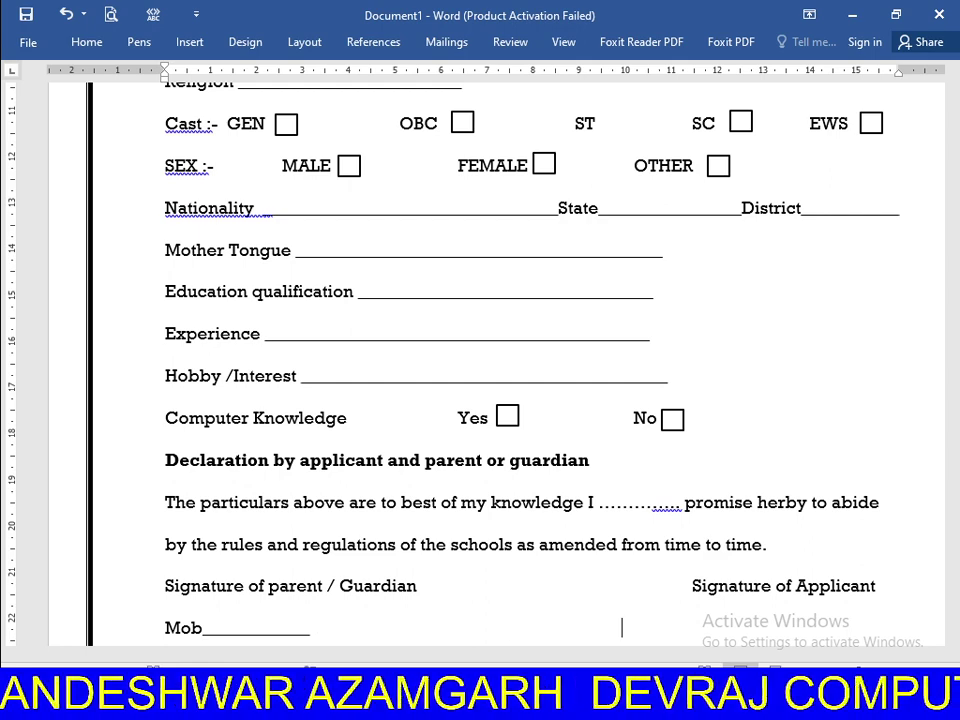
key("Tab")
key("Tab")
key("Tab")
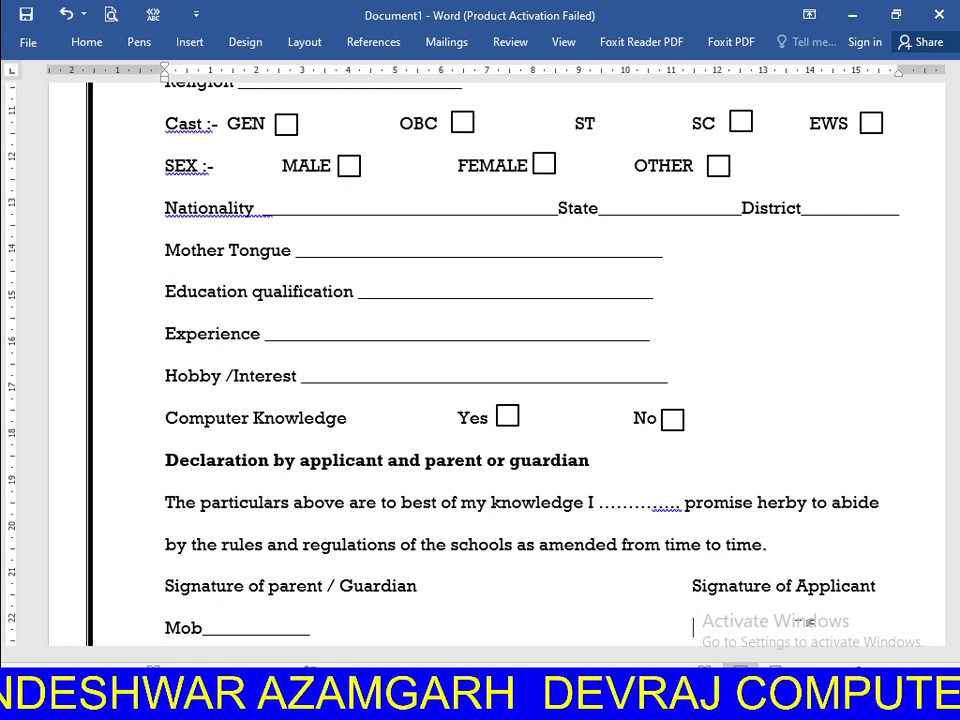
type("Mob")
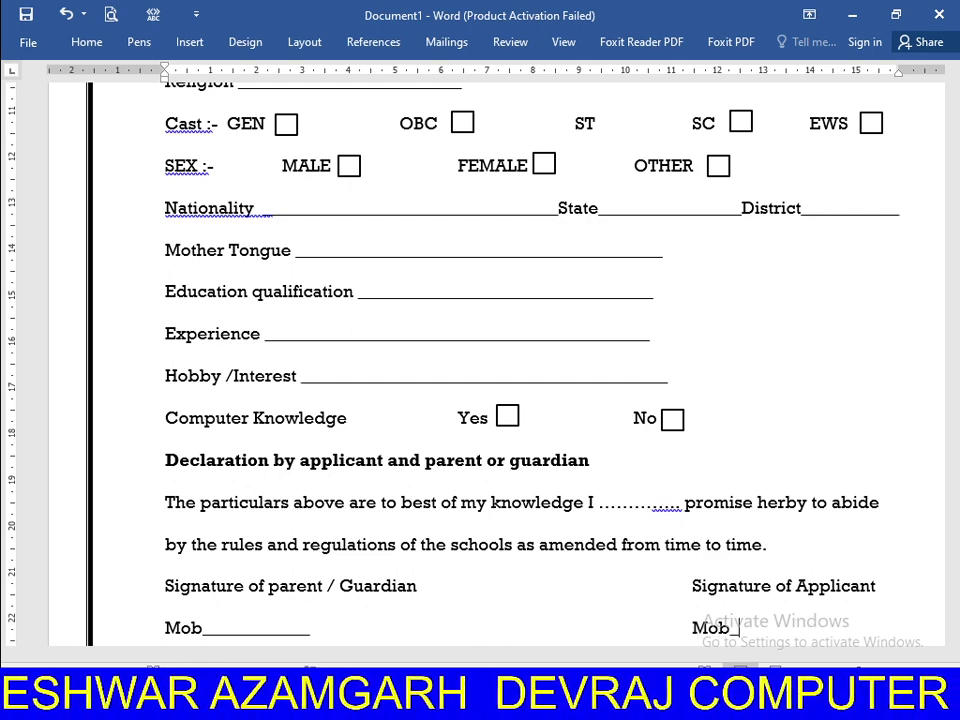
type("________")
key("Return")
key("Tab")
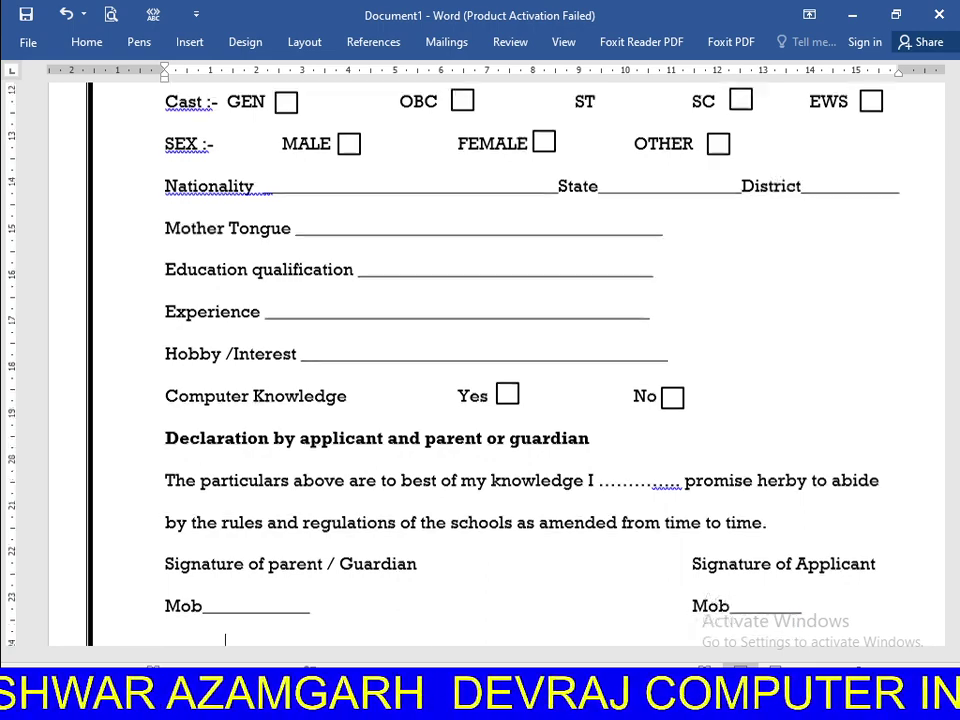
scroll(789, 528, "down", 1)
scroll(789, 528, "down", 1)
scroll(789, 528, "down", 3)
scroll(789, 528, "down", 1)
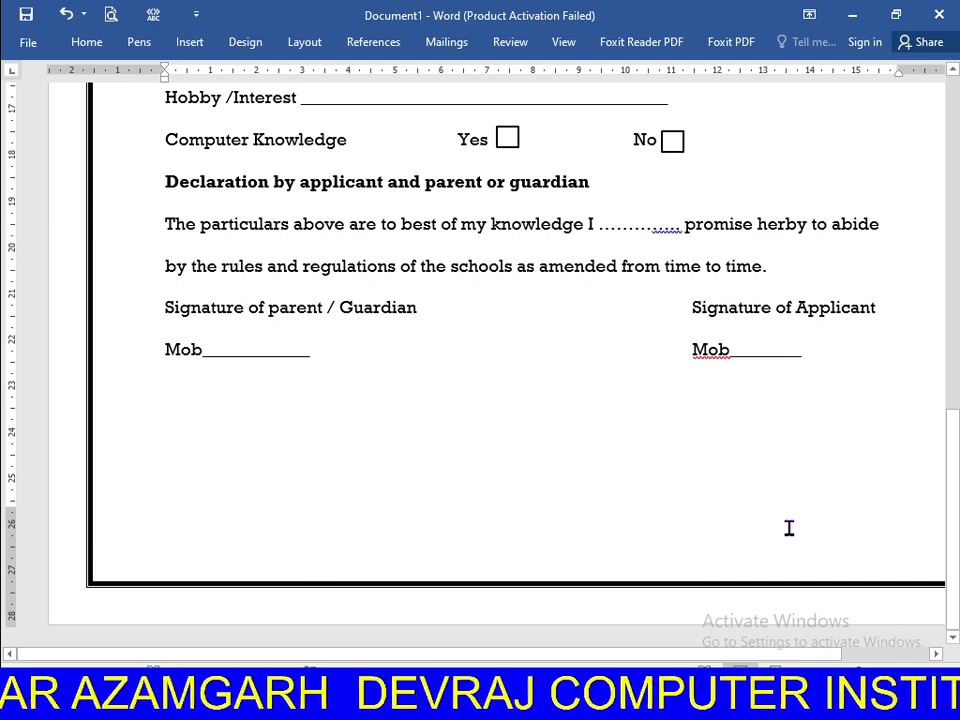
- Type both 'Email' fields with underscore blanks, fixing the right-hand underline to fit one line
type("E")
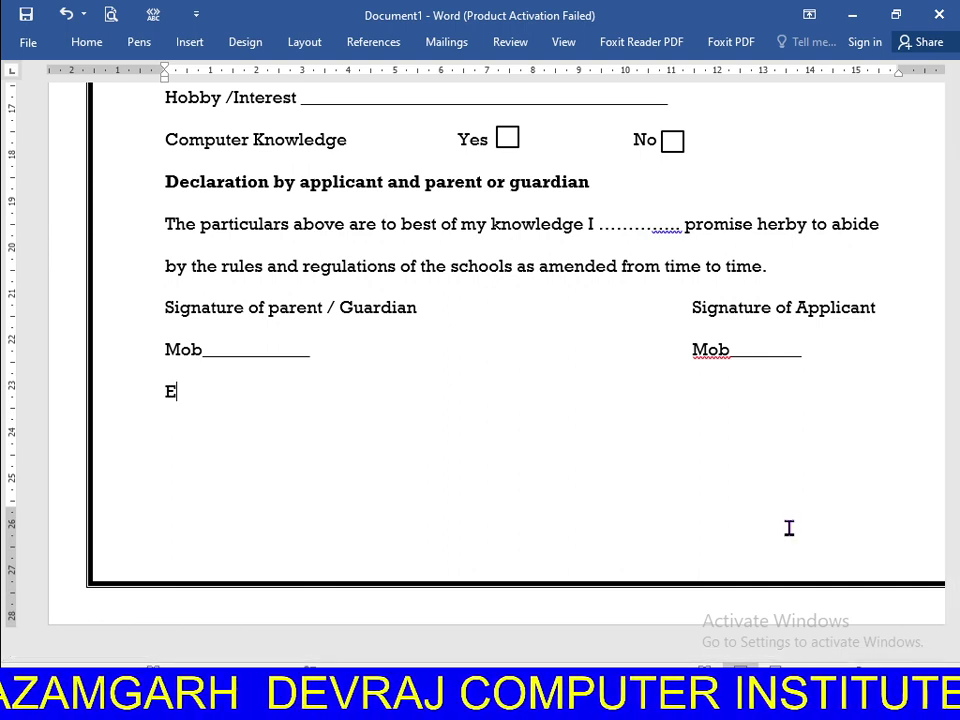
type("mail")
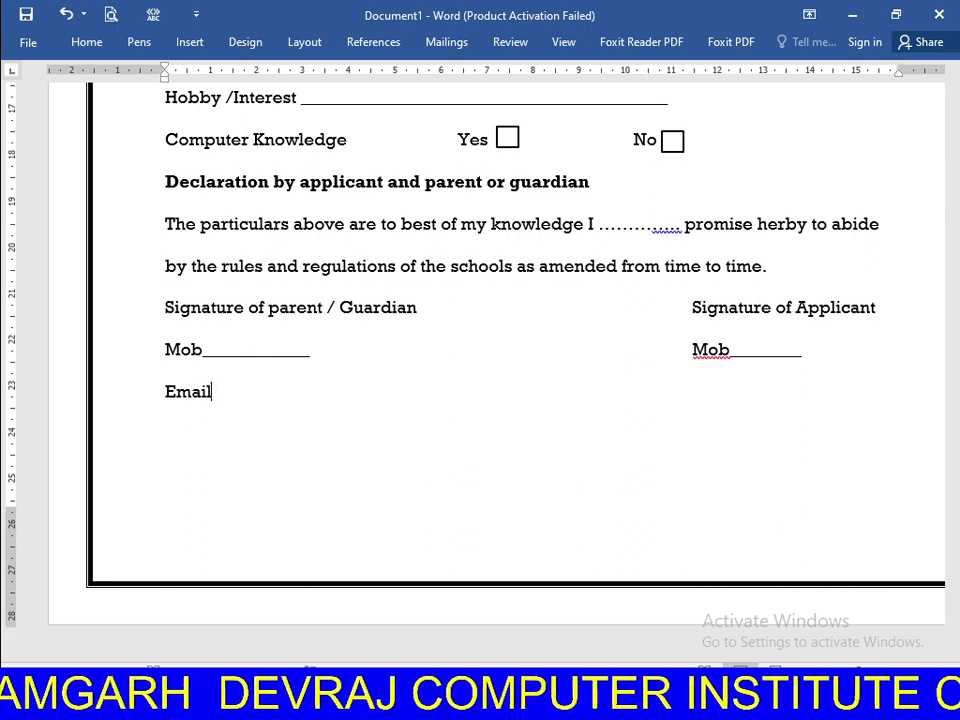
type("_")
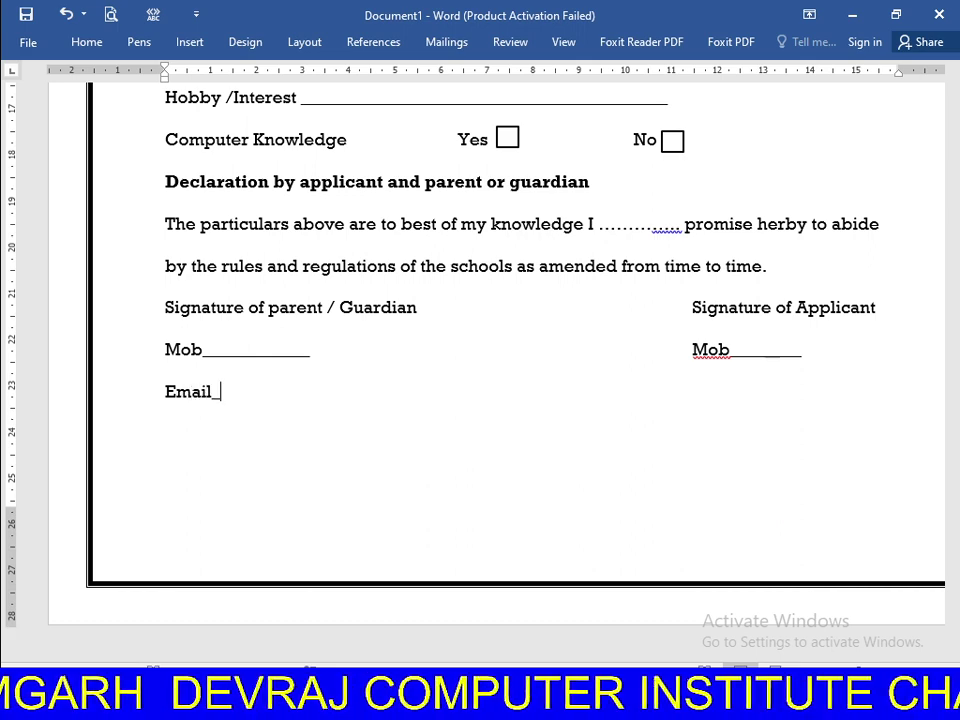
type("_________________")
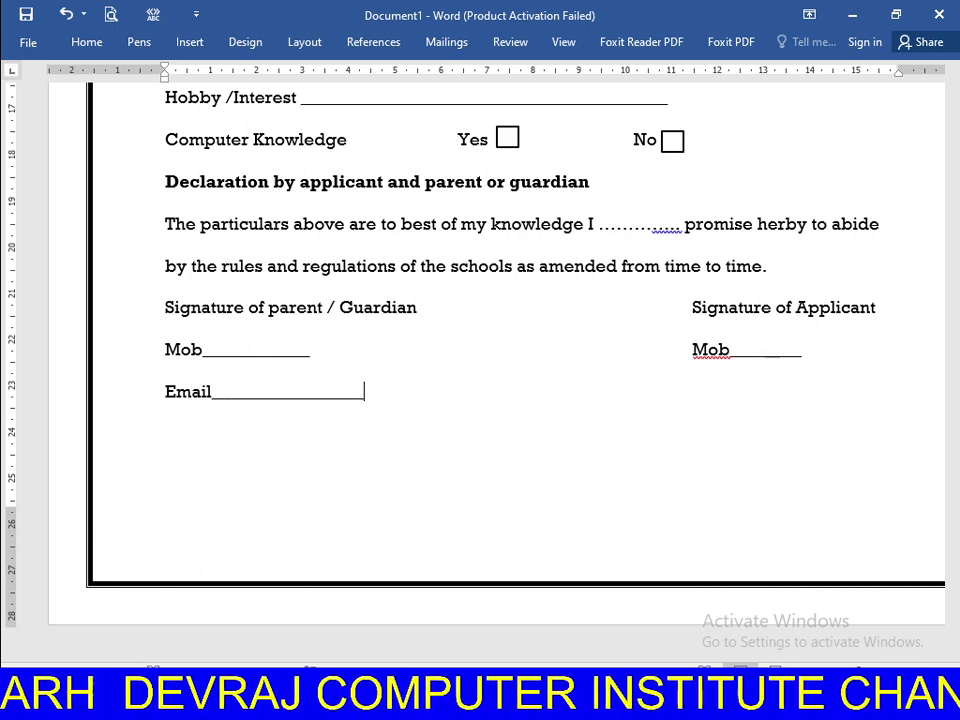
type("________")
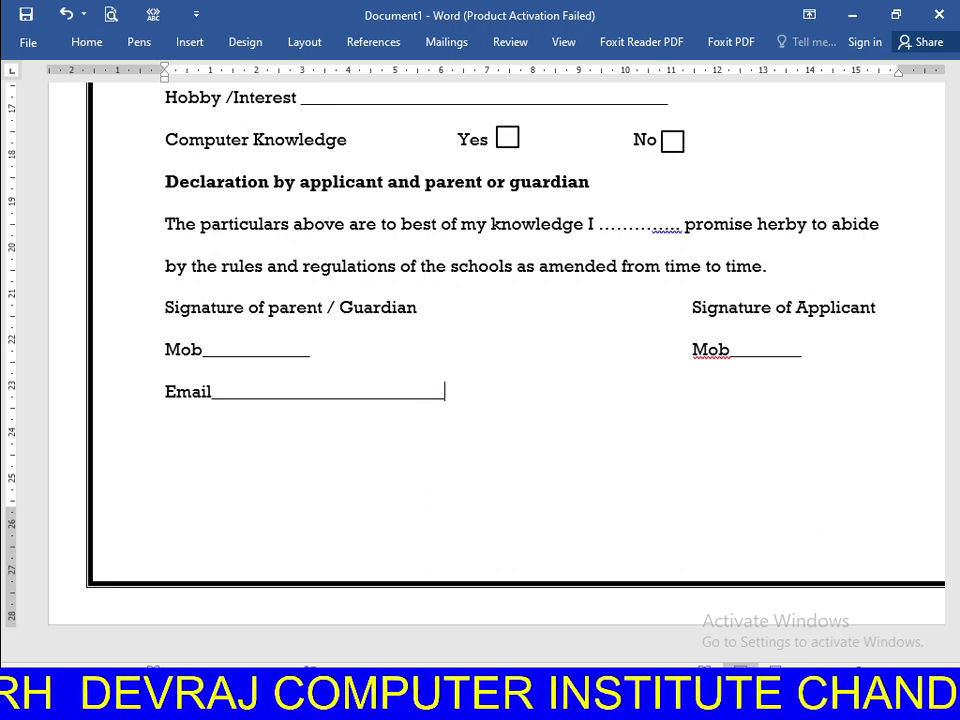
type("__                                     ?")
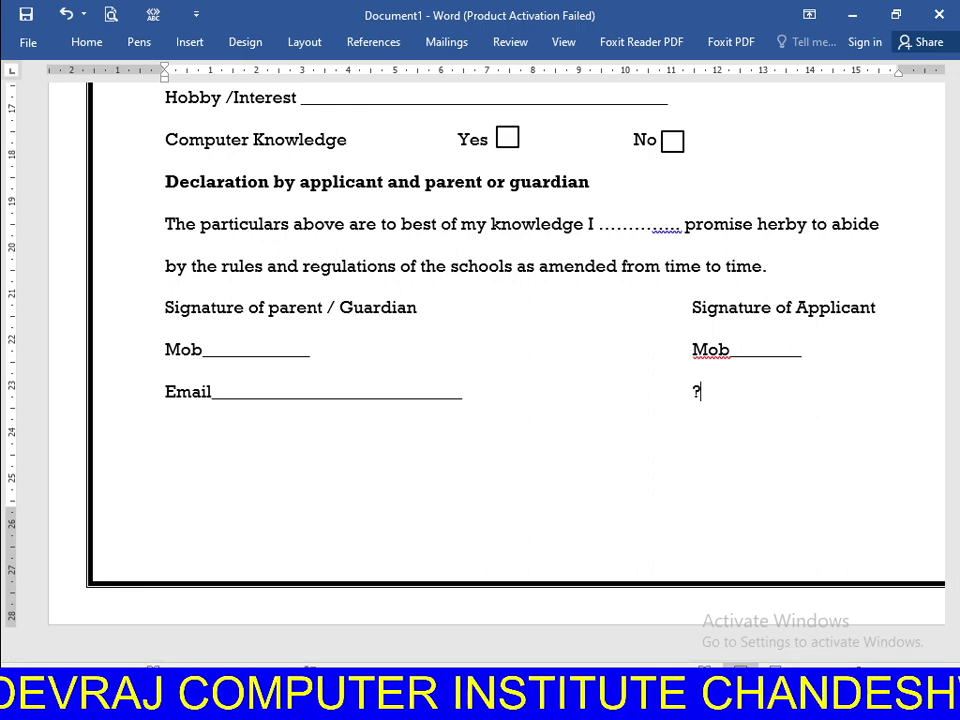
key("BackSpace")
type("E")
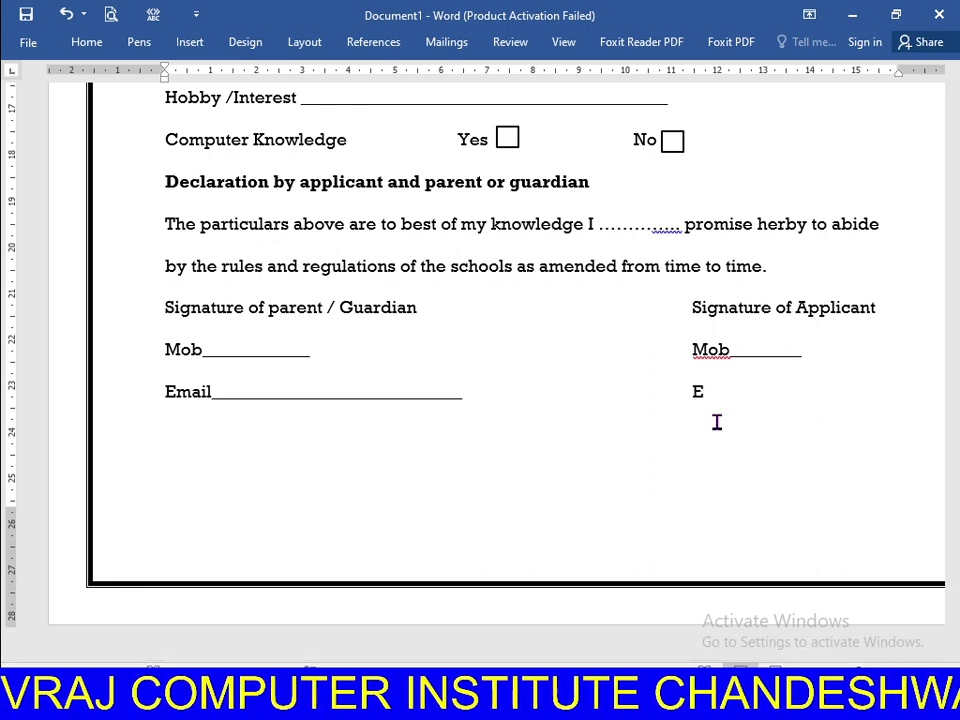
type("mail")
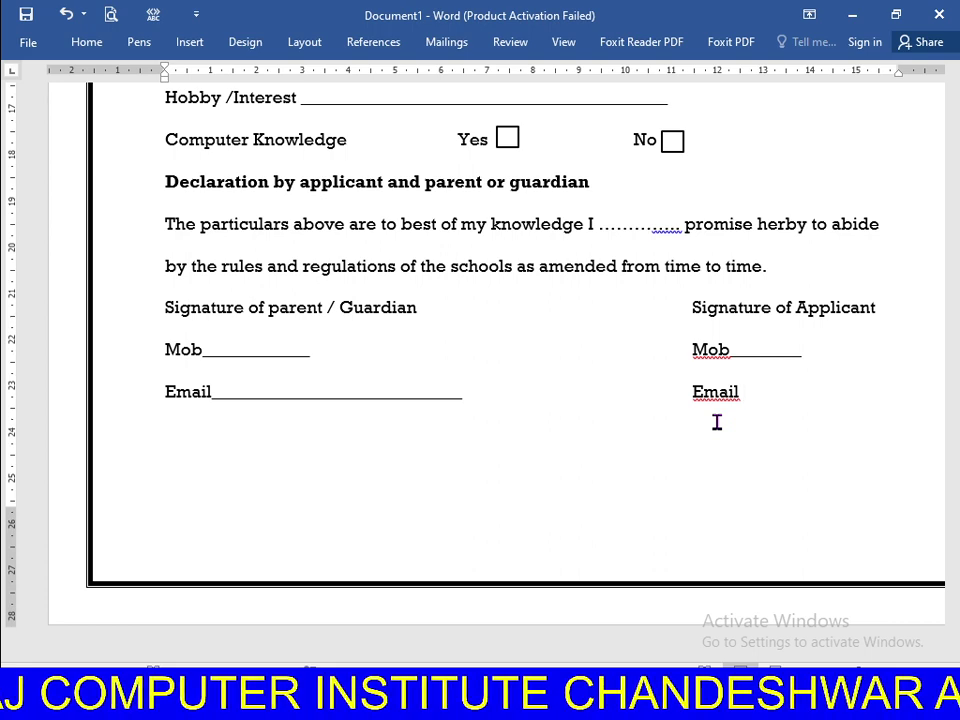
key("BackSpace")
key("BackSpace")
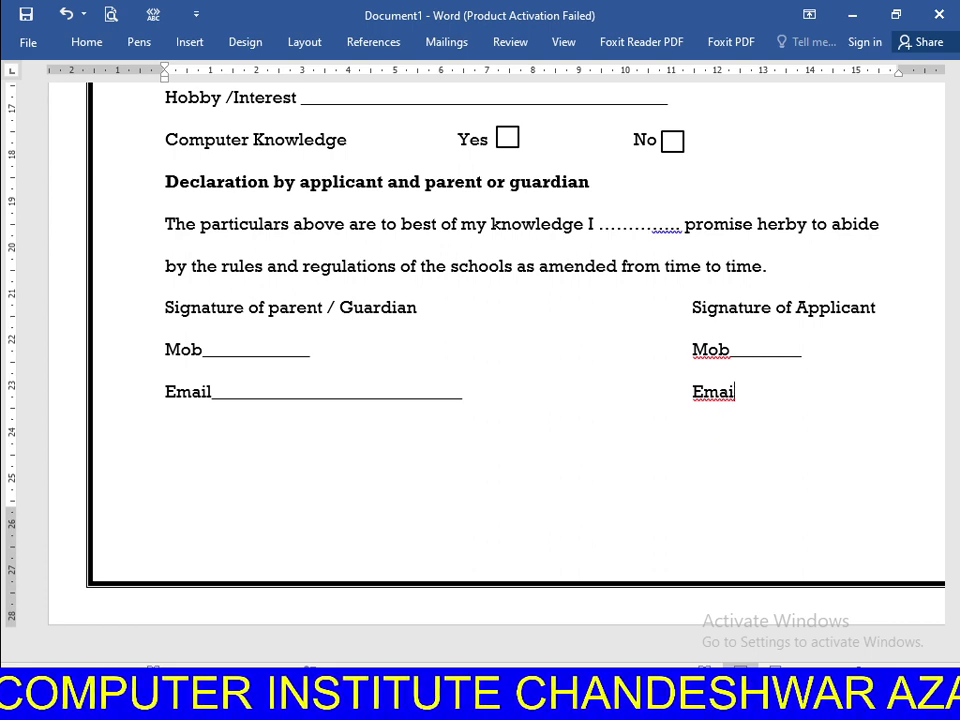
type("l")
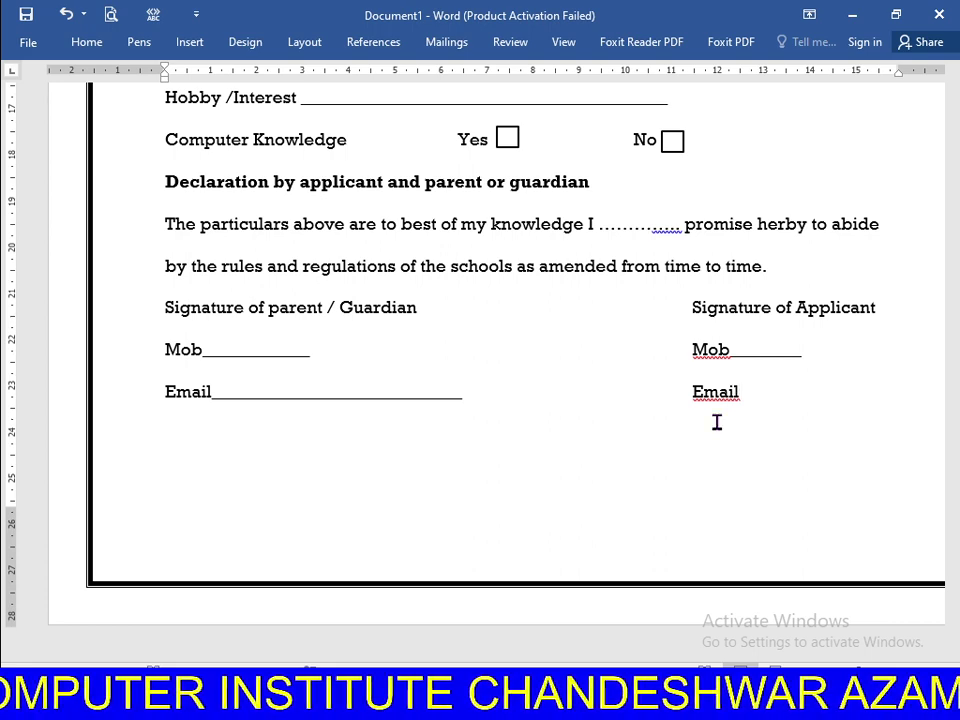
type("___________")
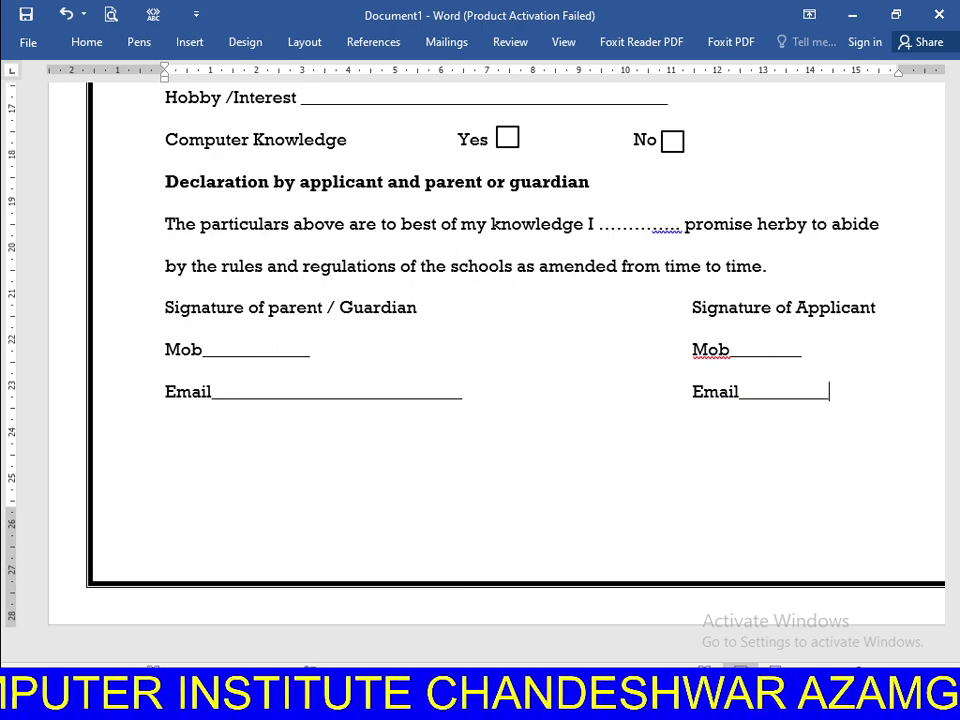
type("________")
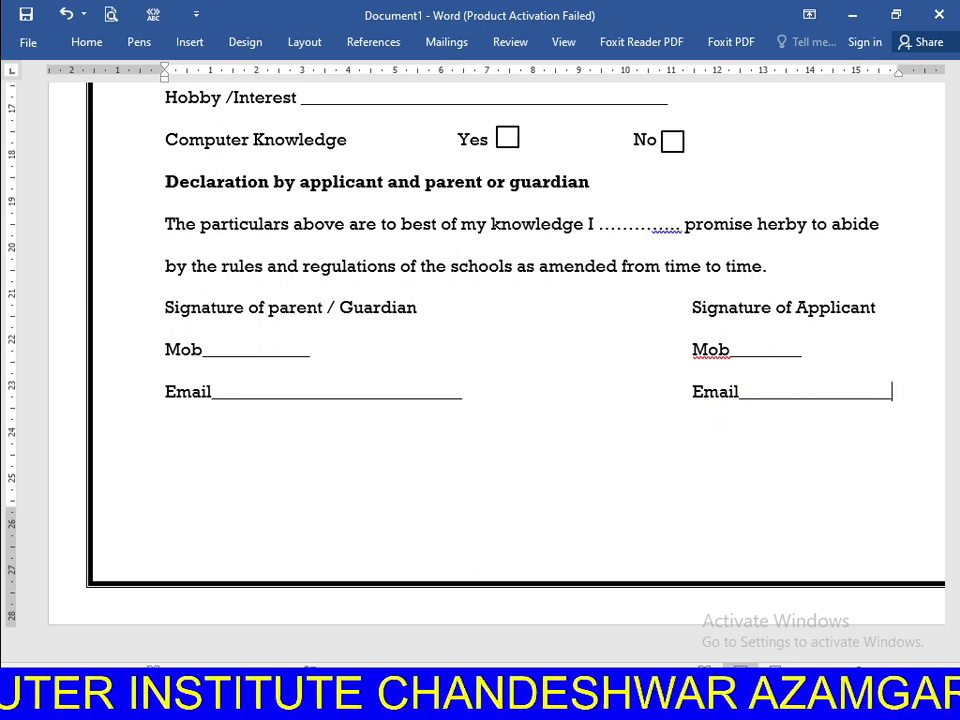
type("_")
key("BackSpace")
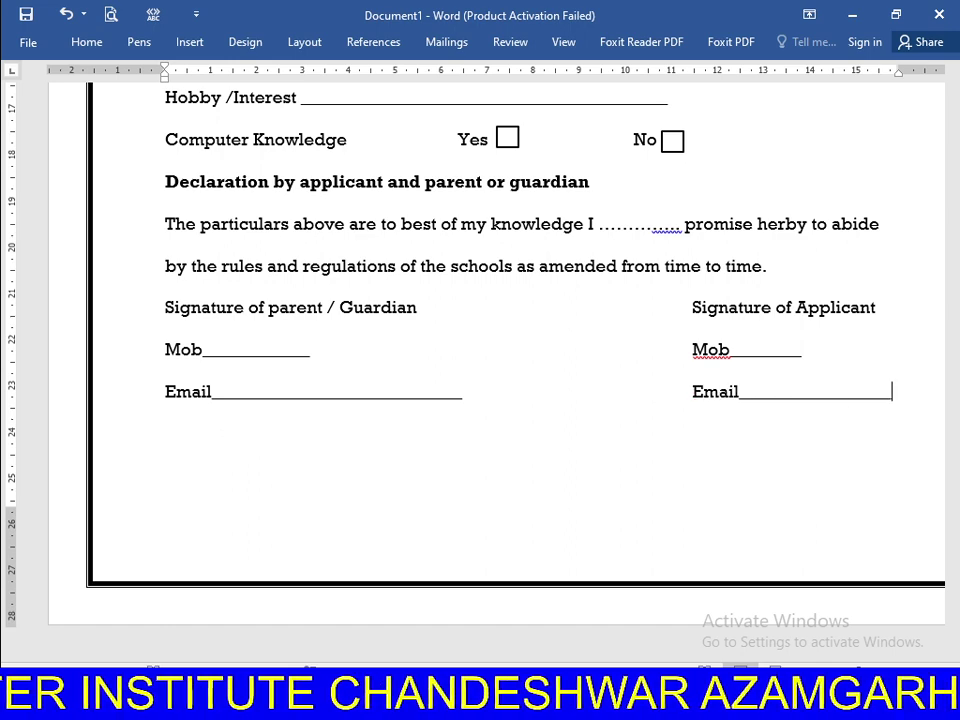
key("Return")
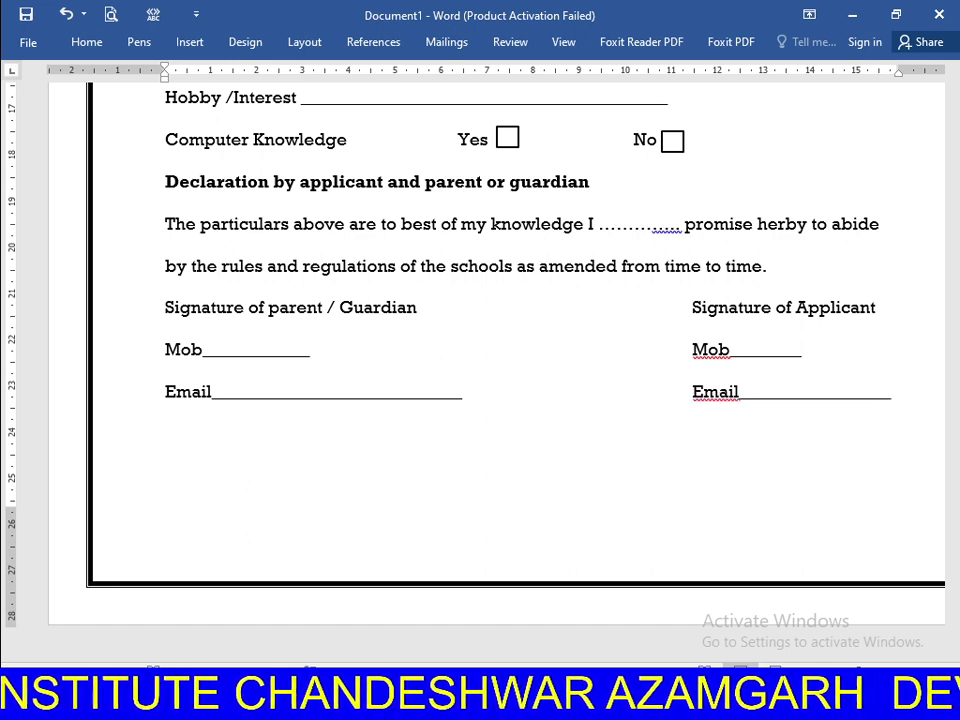
- Type 'Place___________' on the empty line and start a new line below it
type("pla")
key("BackSpace")
key("BackSpace")
key("BackSpace")
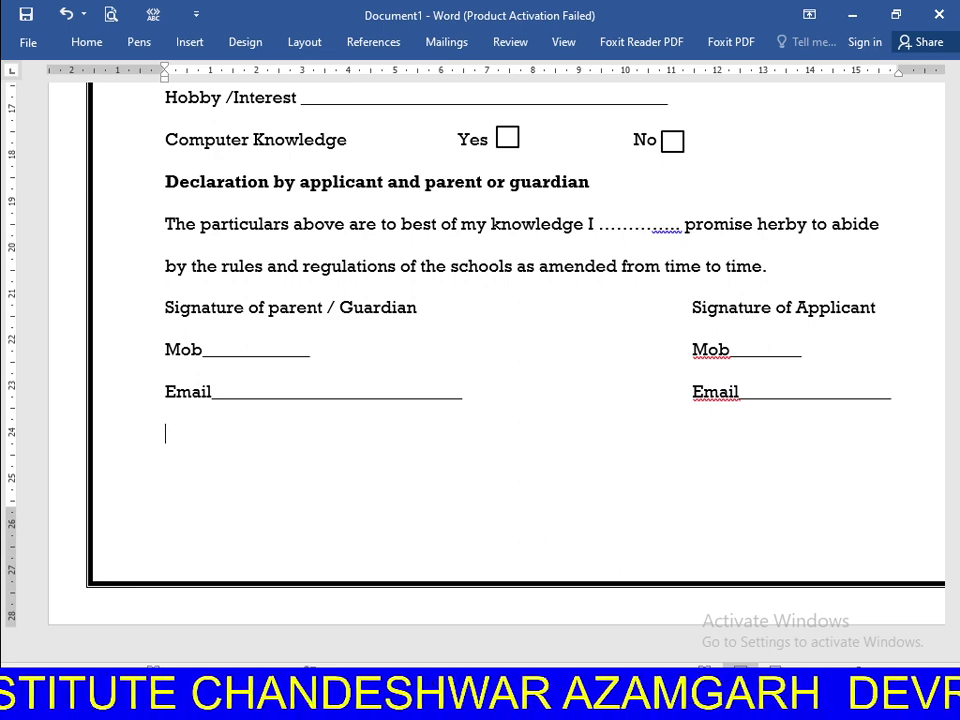
type("Plac")
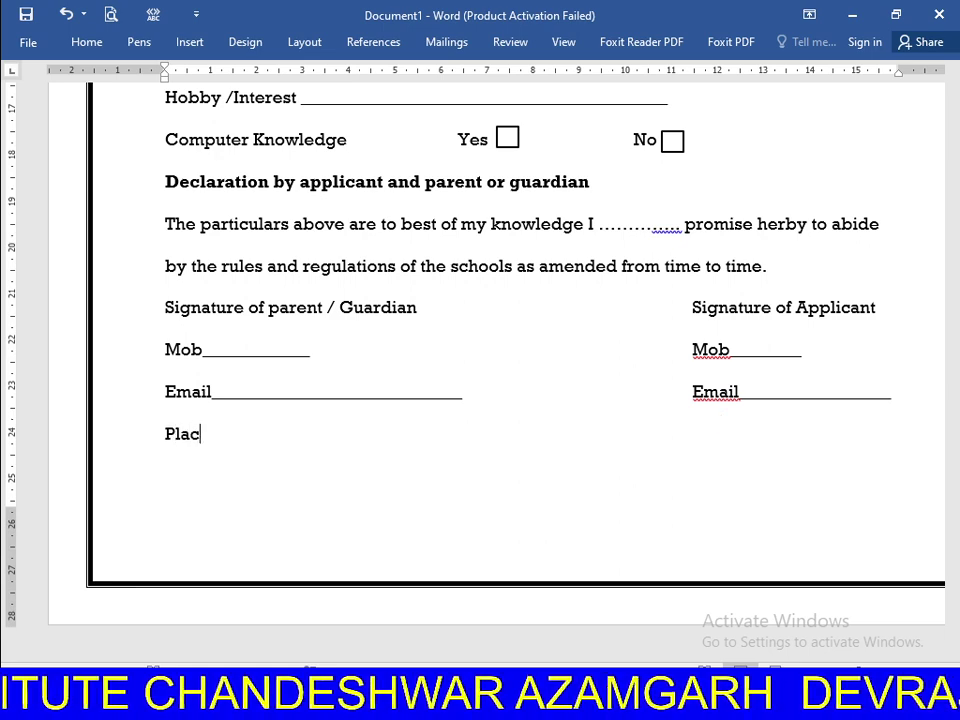
type("e")
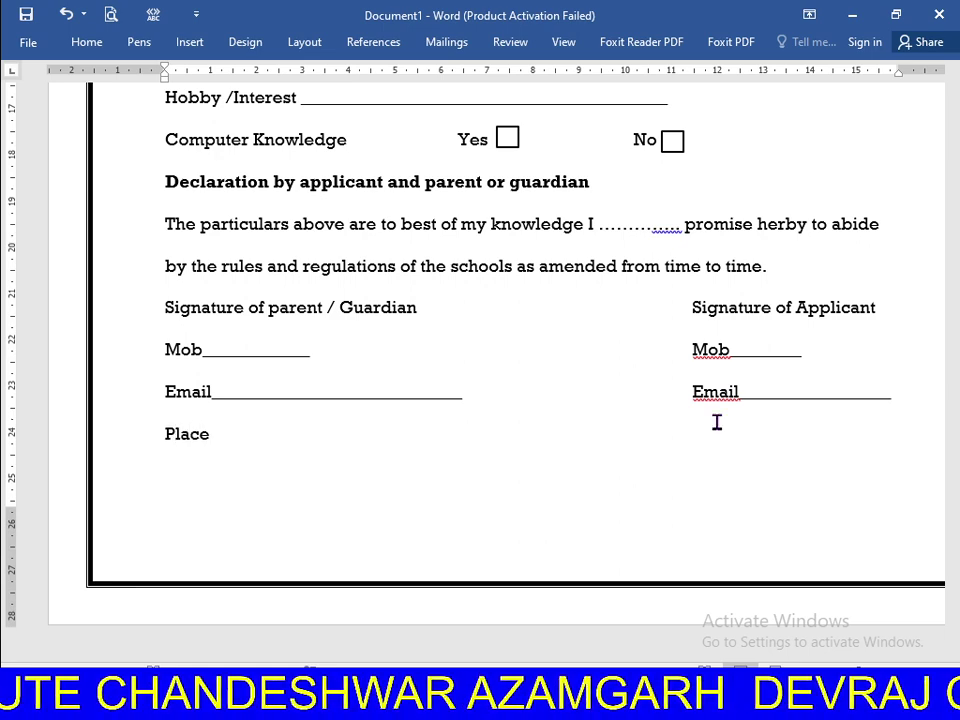
type("_________")
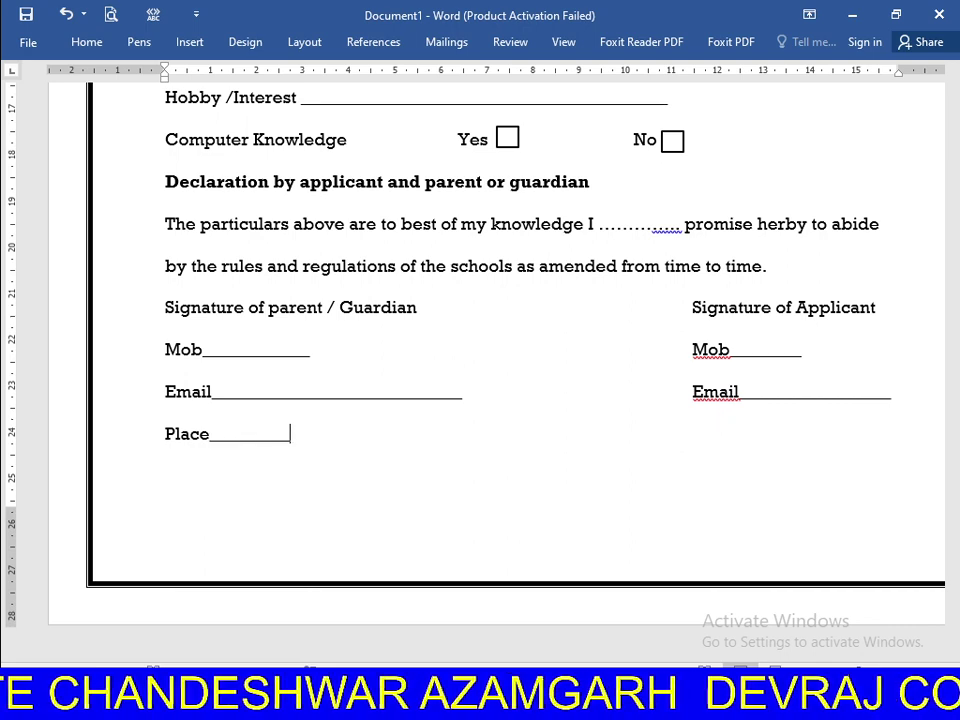
type("__")
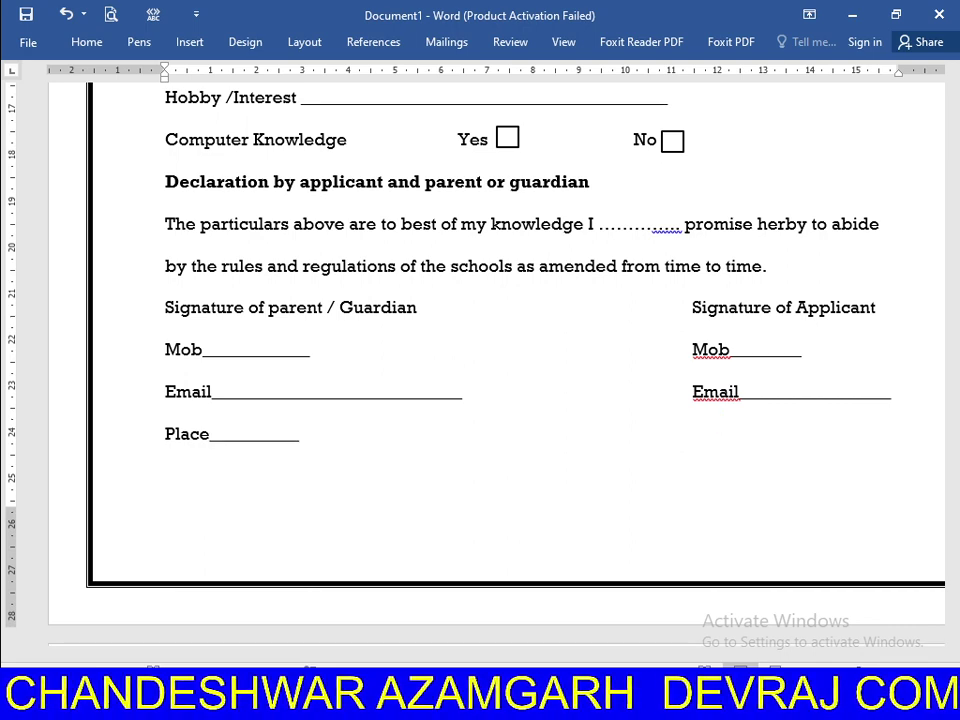
key("Return")
- Select the entire form and apply Shrink Font once so everything fits the page
scroll(574, 448, "down", 2)
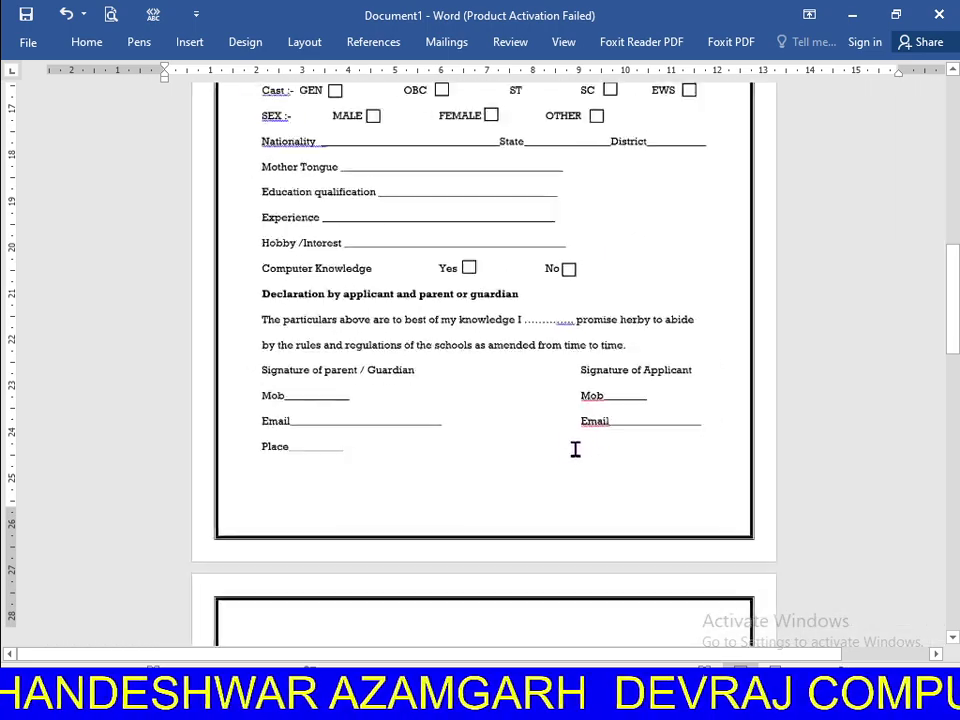
scroll(534, 459, "down", 2)
scroll(370, 480, "down", 2)
scroll(561, 489, "up", 1)
scroll(681, 266, "up", 1)
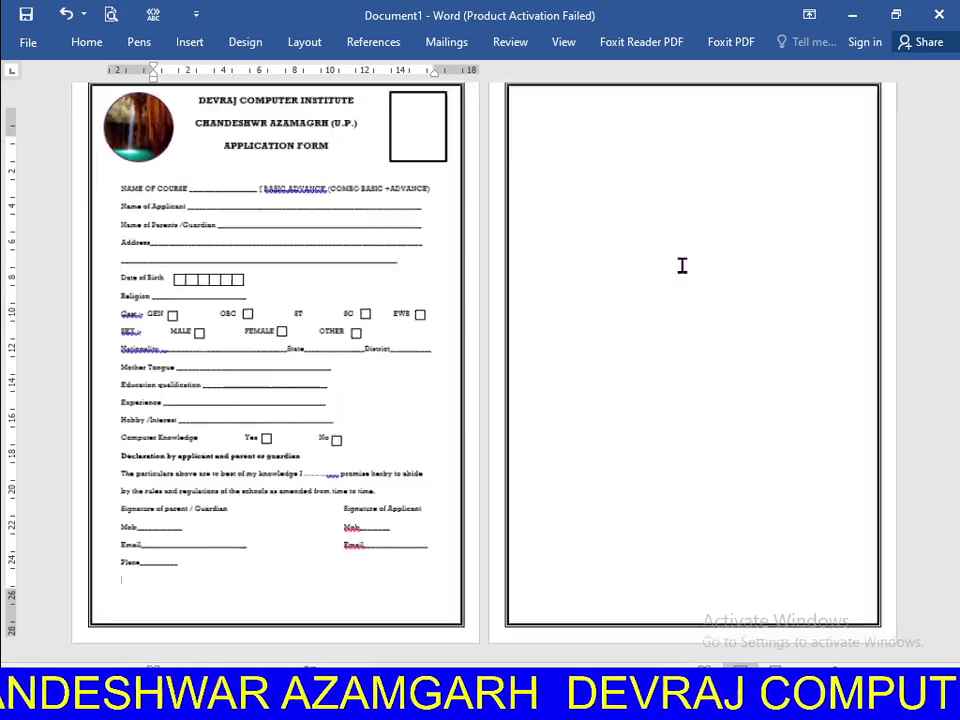
scroll(413, 480, "up", 2)
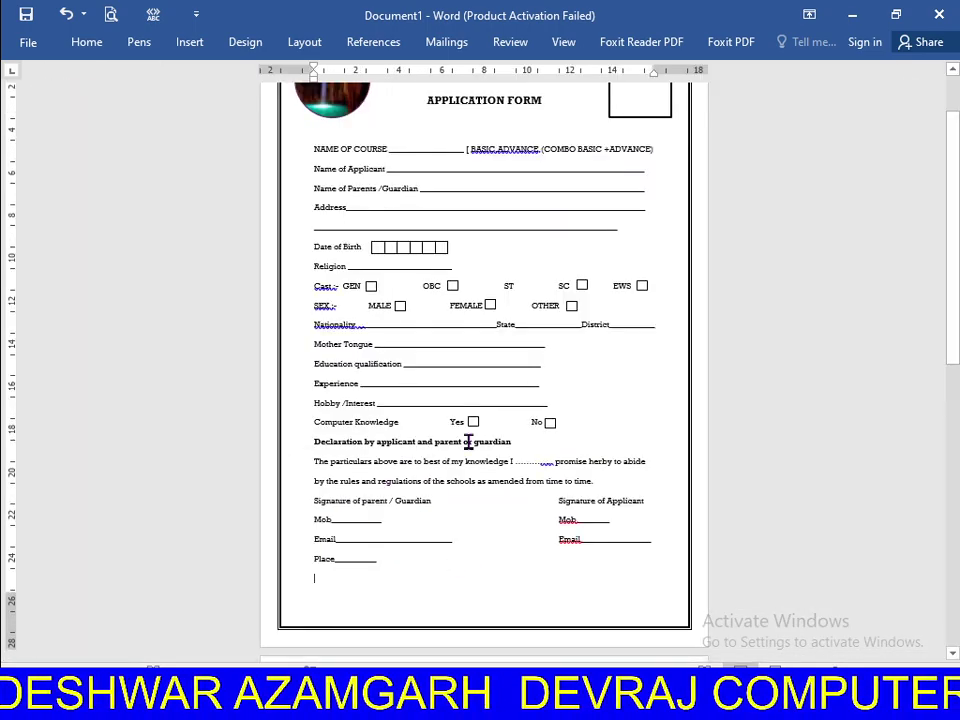
scroll(418, 534, "up", 1)
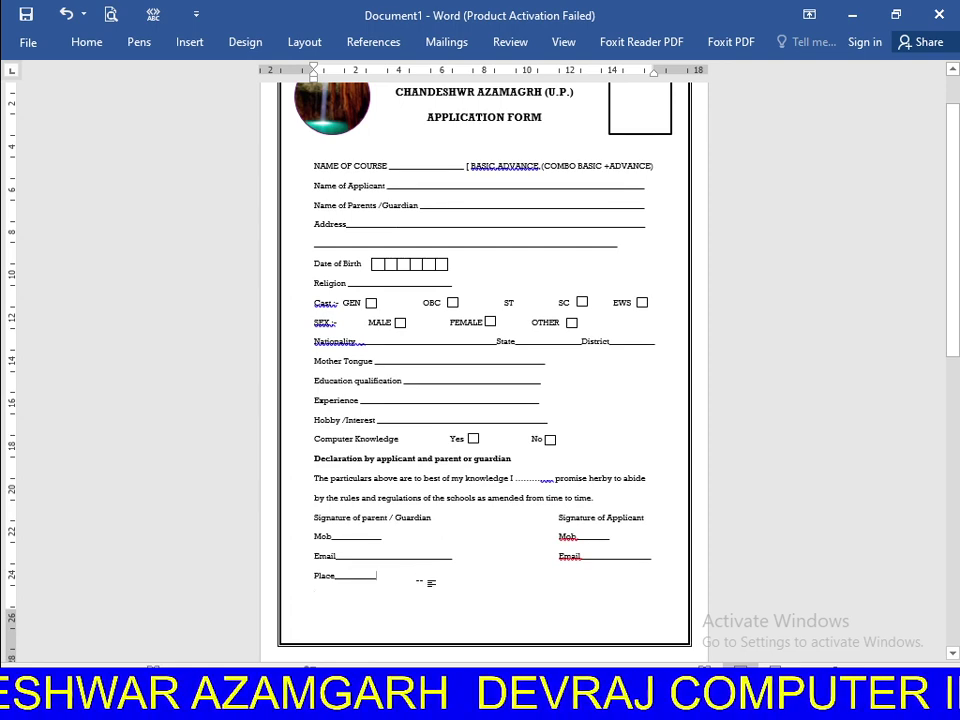
left_click(431, 583)
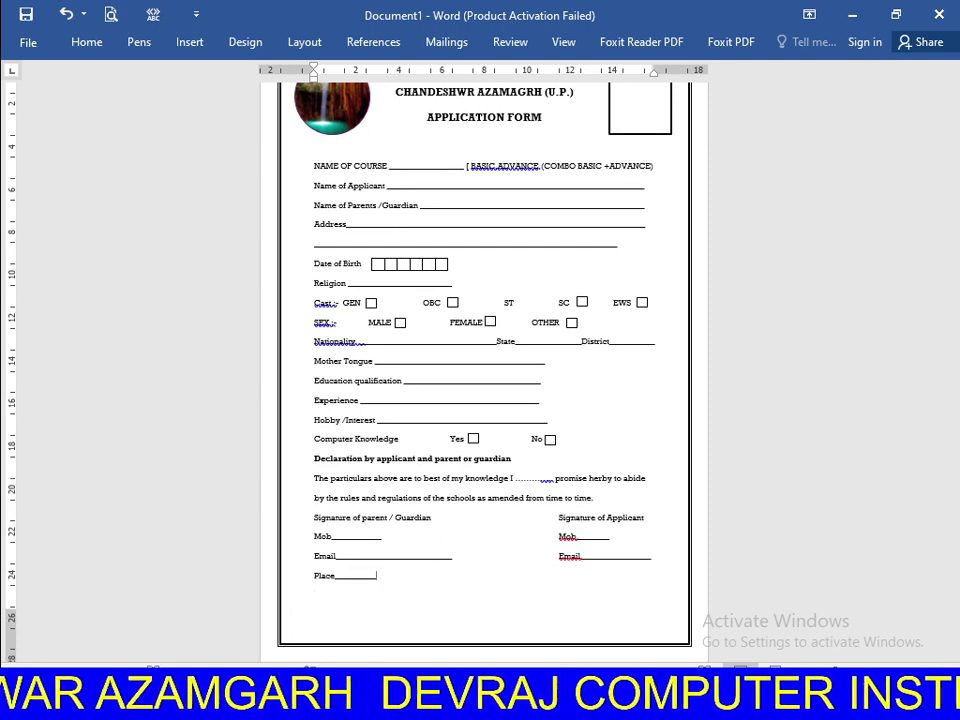
key("ctrl+a")
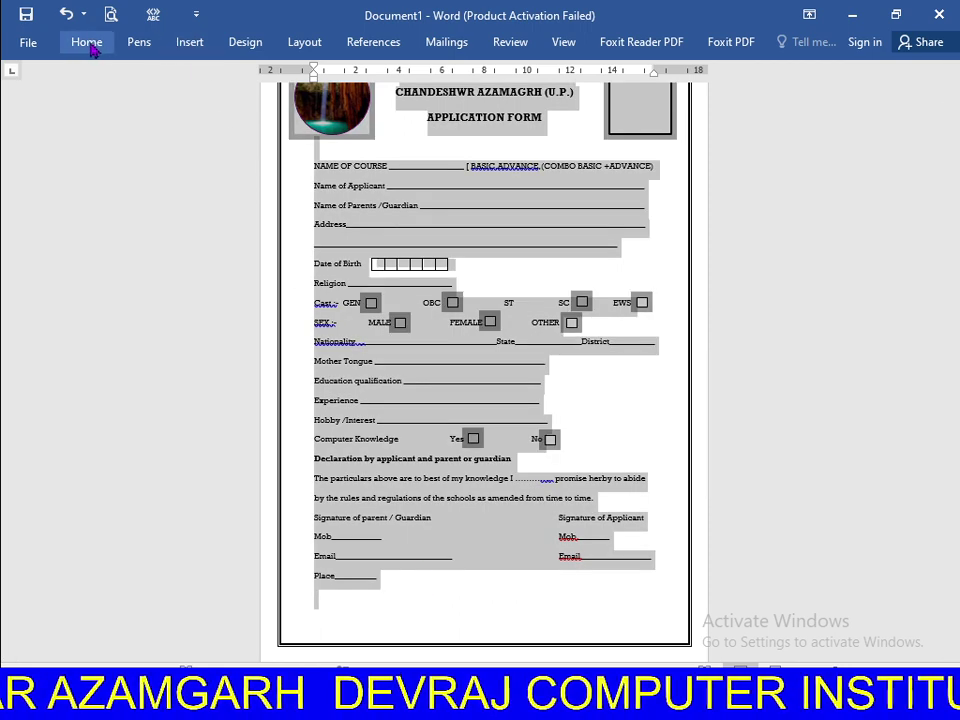
double_click(90, 43)
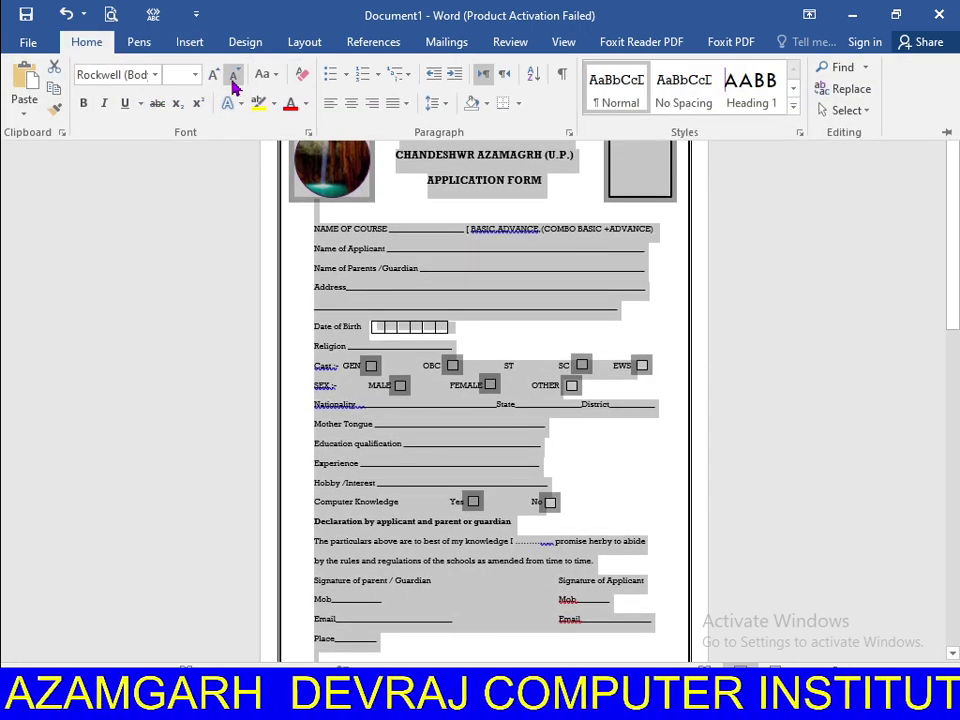
left_click(232, 76)
left_click(480, 636)
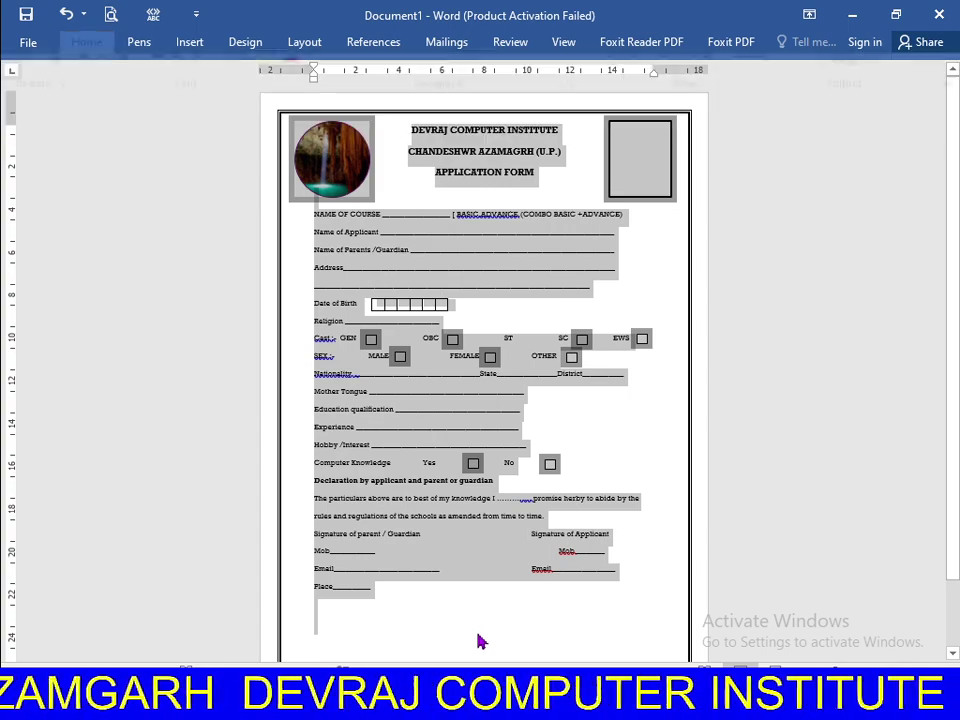
scroll(476, 600, "up", 4, "ctrl")
- Add two empty lines after the end of the Place line
left_click(478, 568)
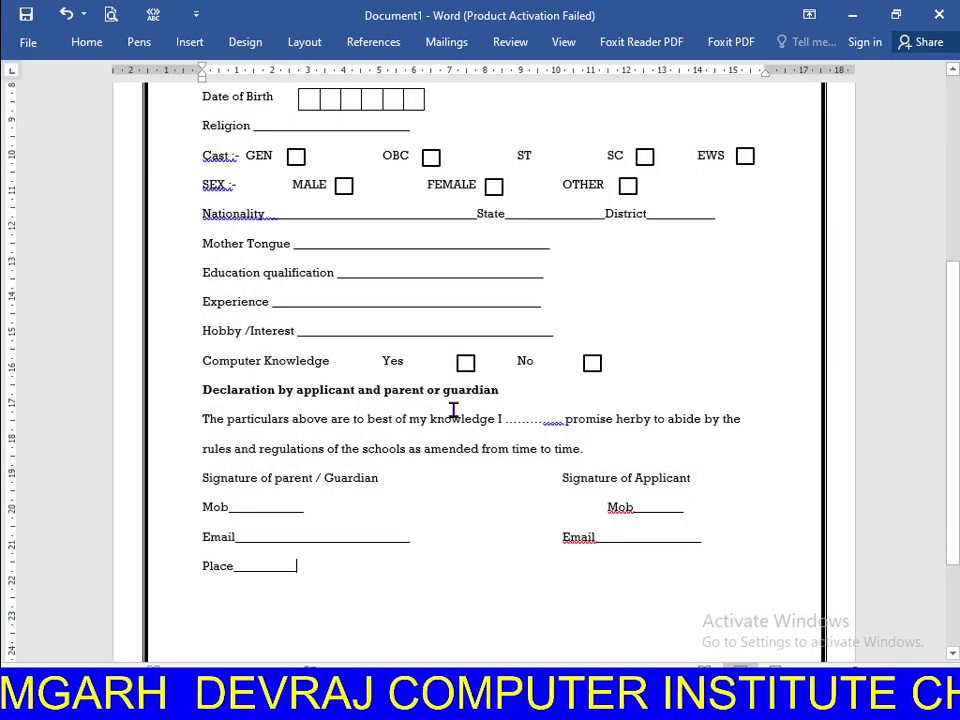
scroll(440, 523, "down", 3)
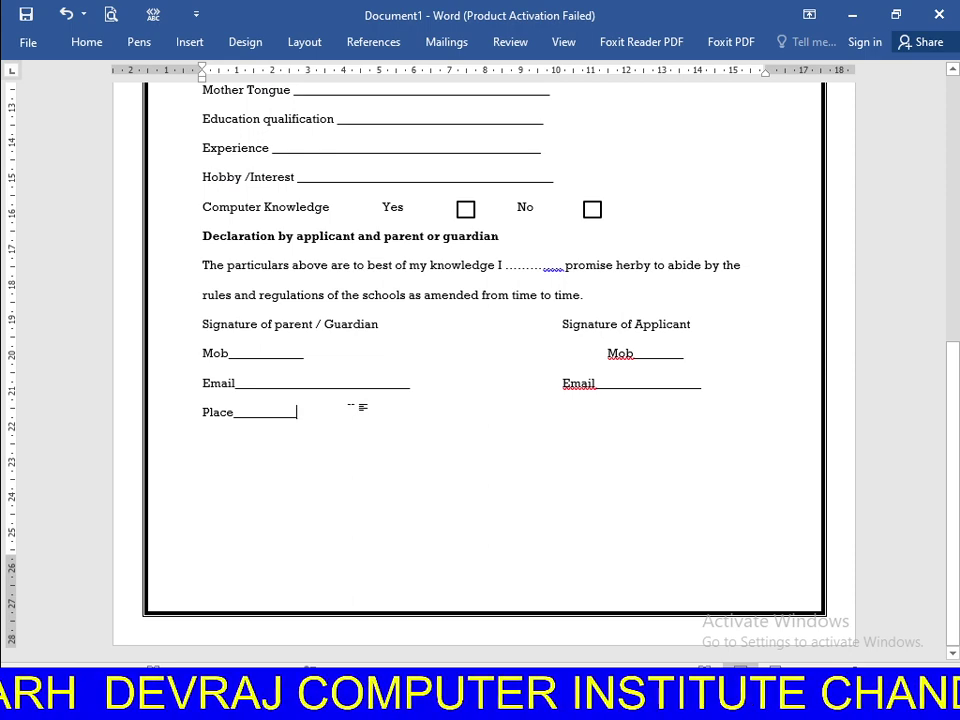
key("Return")
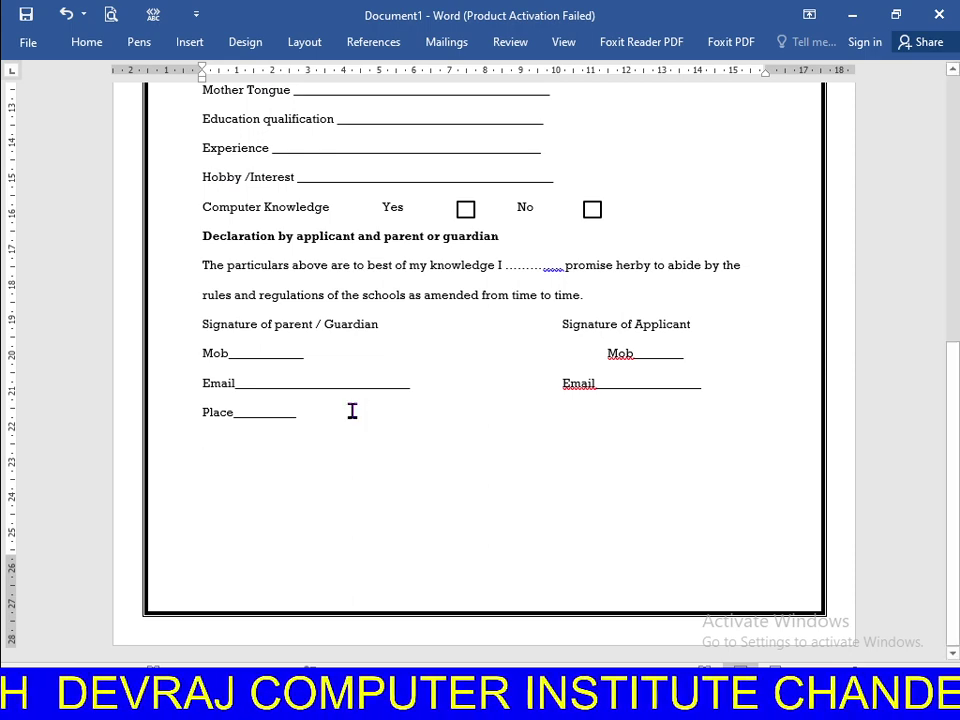
key("Return")
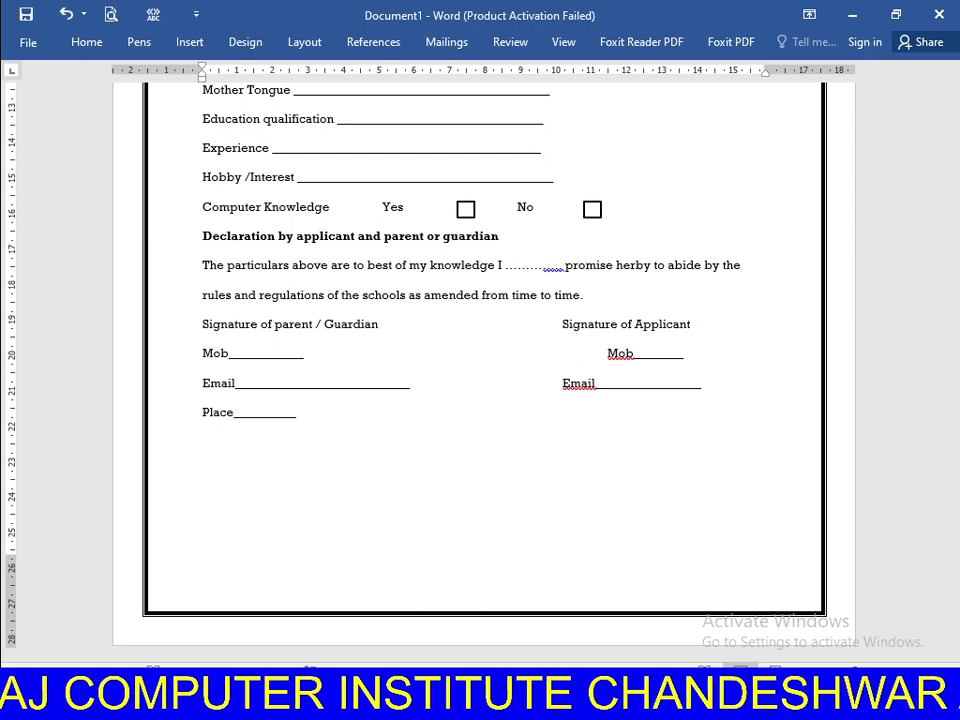
- Type the heading 'For office use only', centre it, and begin a new line
type("F")
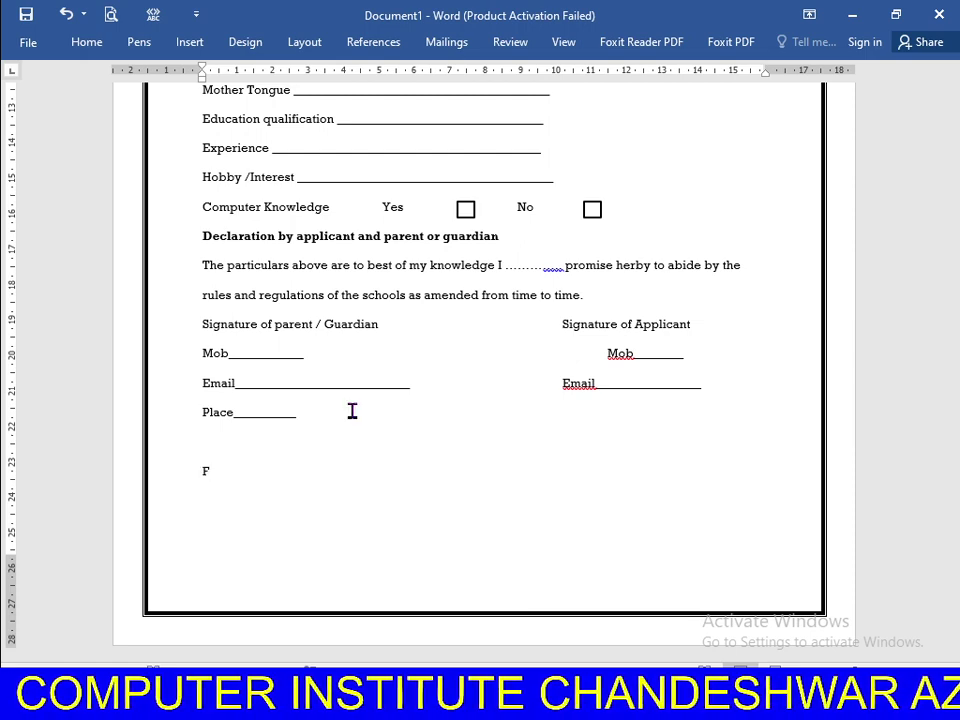
type("or ")
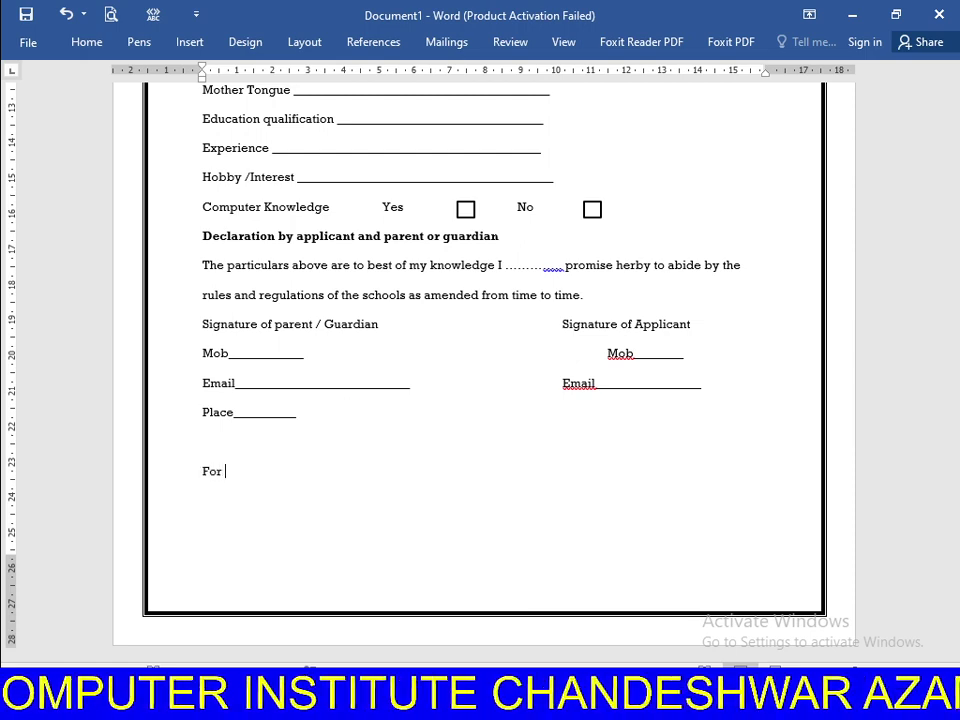
type("office ")
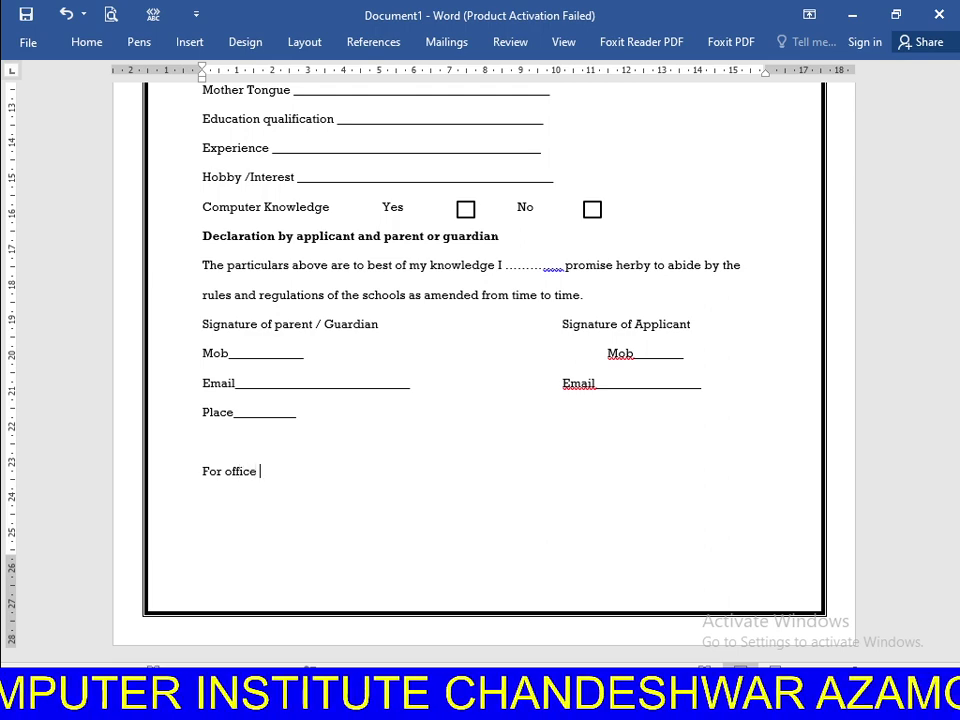
type("u")
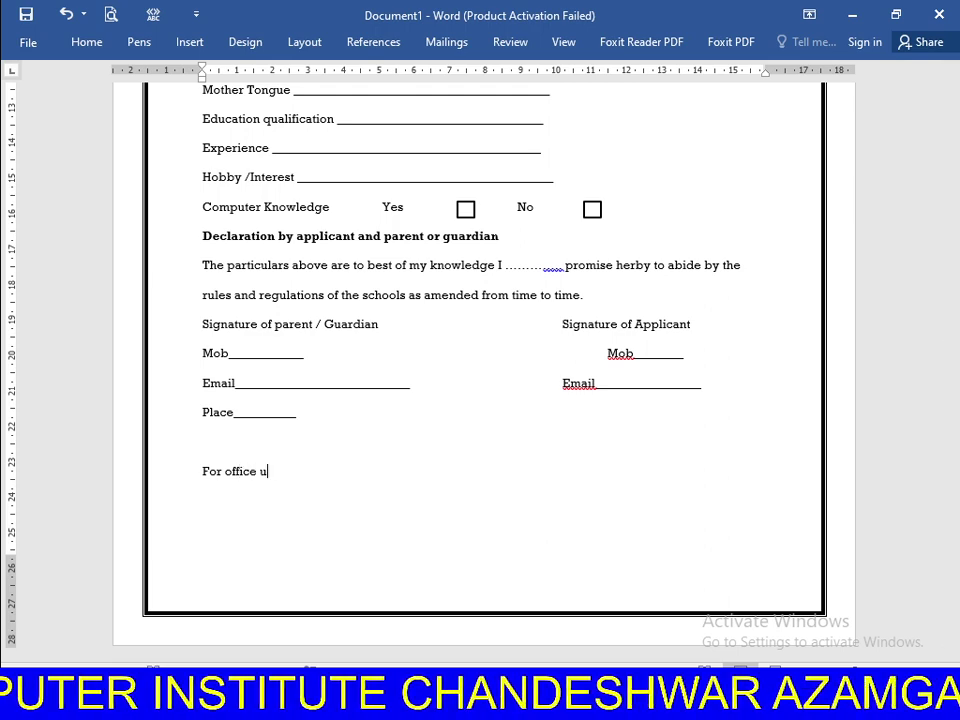
type("se ")
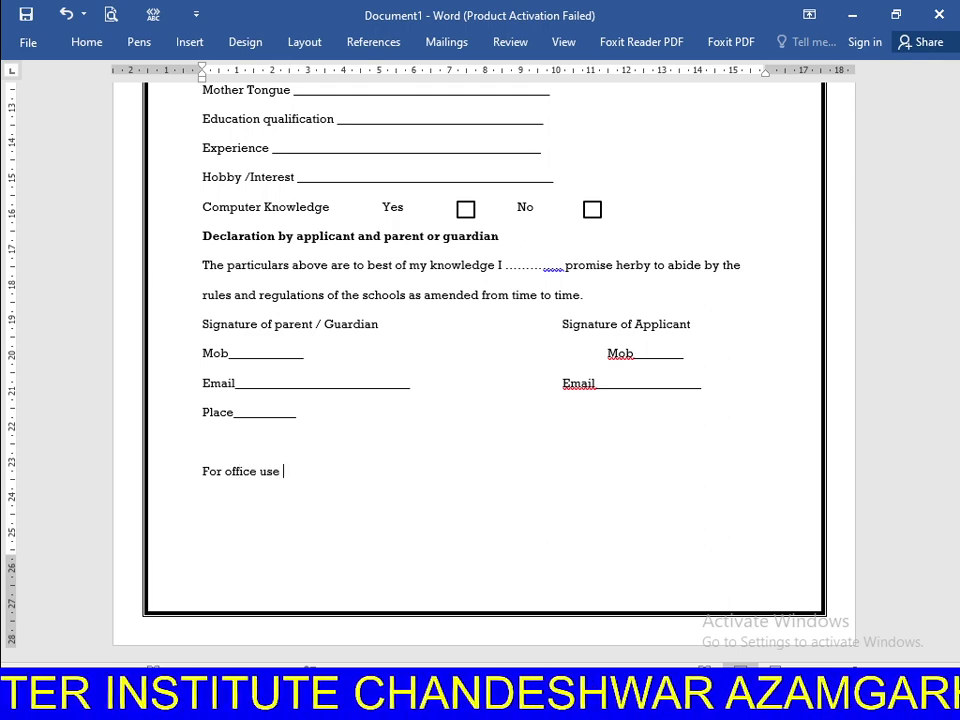
type("only")
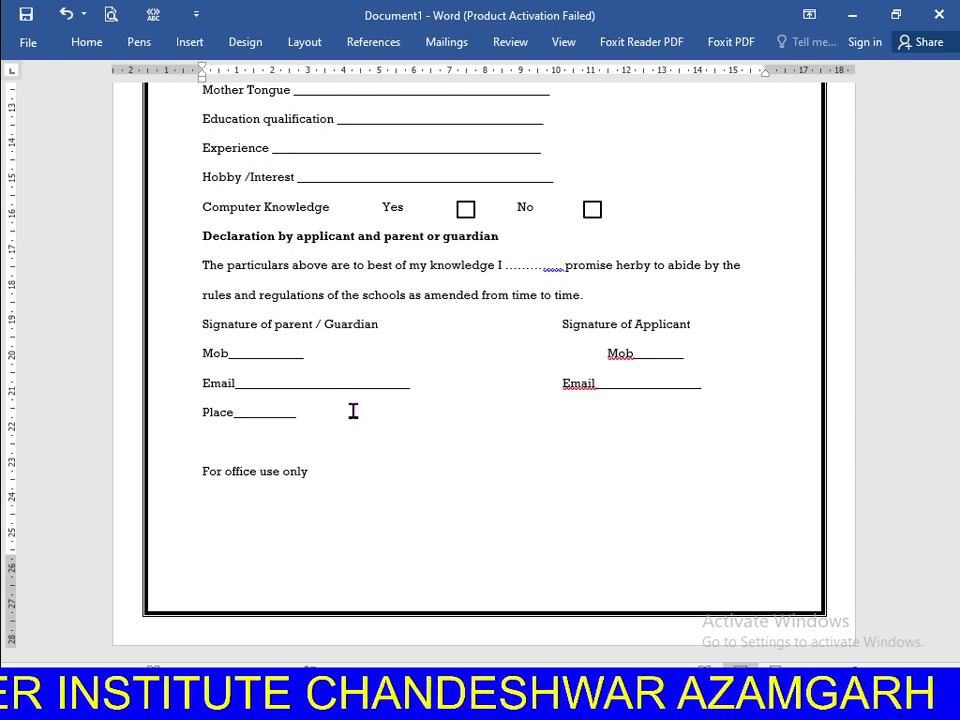
key("ctrl+e")
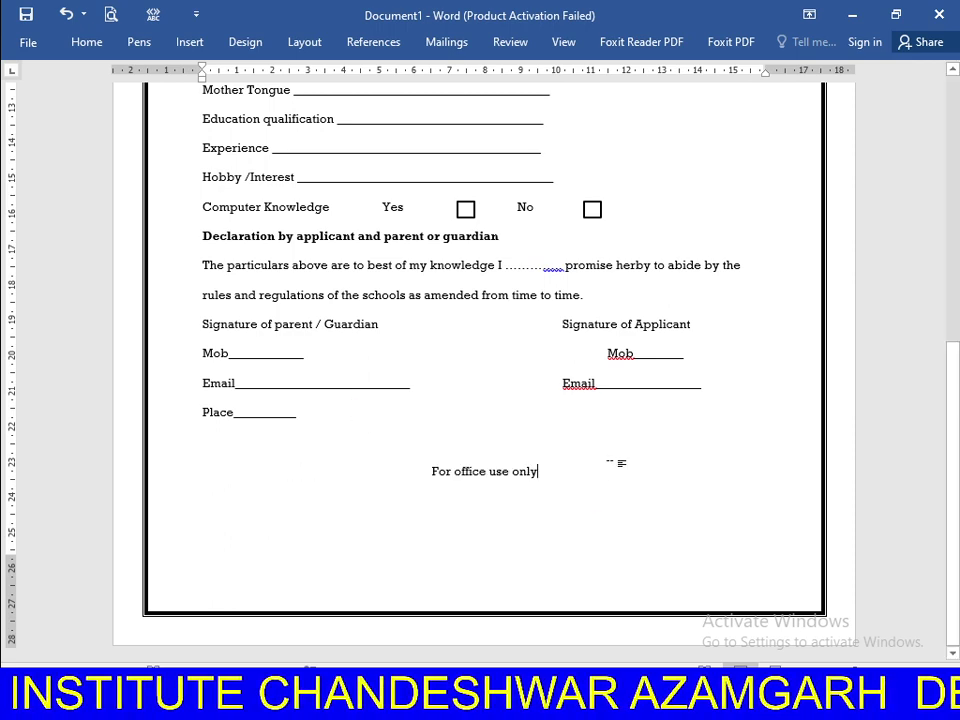
key("Return")
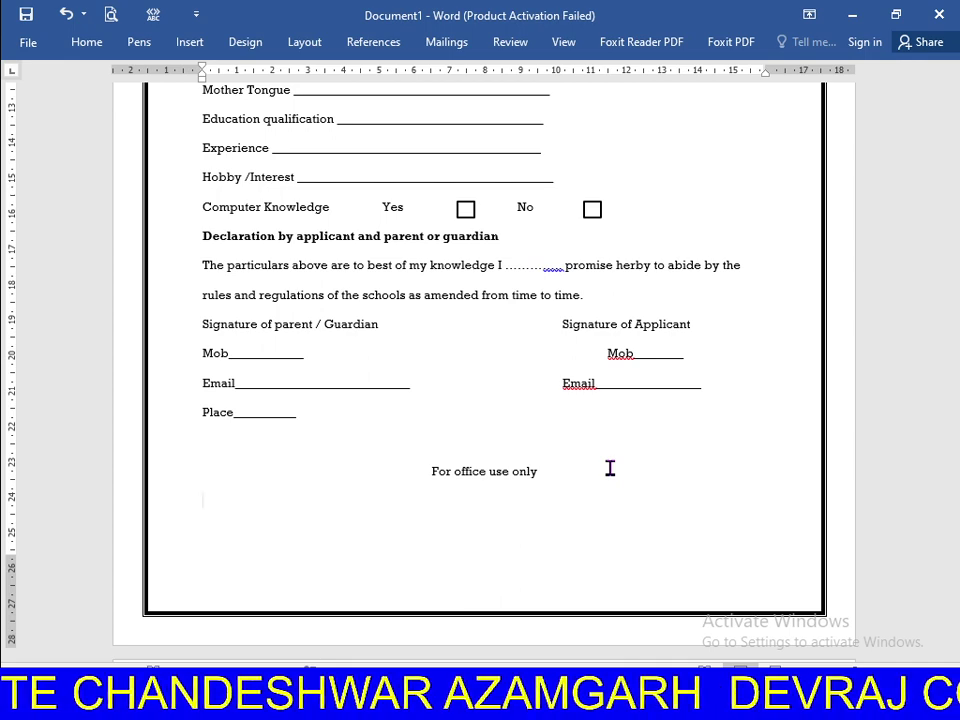
- Type 'Name of applicant' with a long underline, followed by 'Date of admission'
type("N")
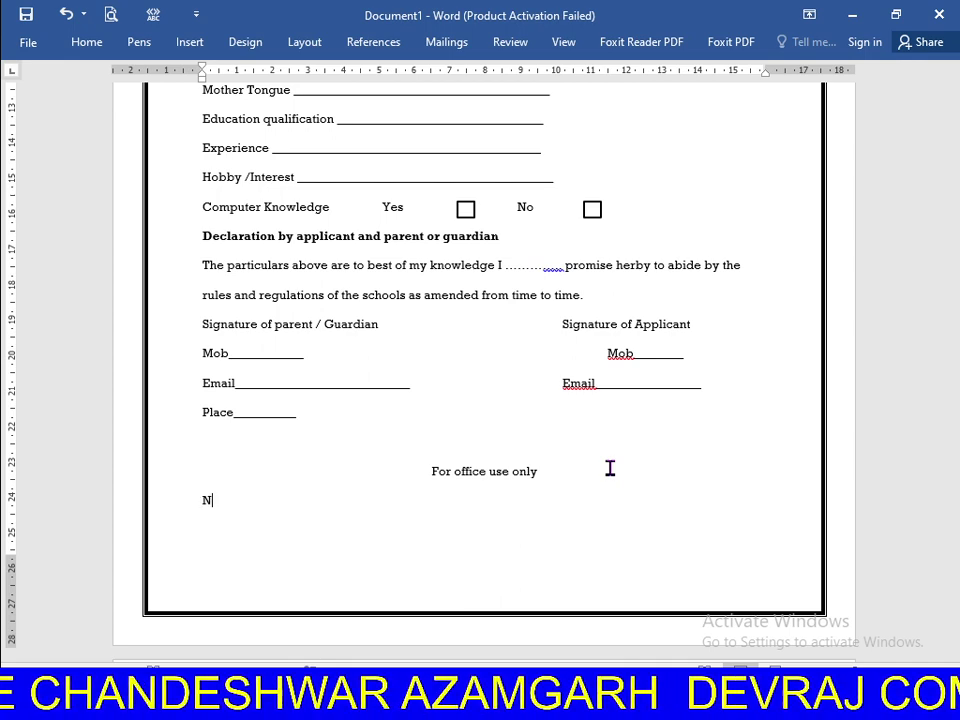
type("ame of")
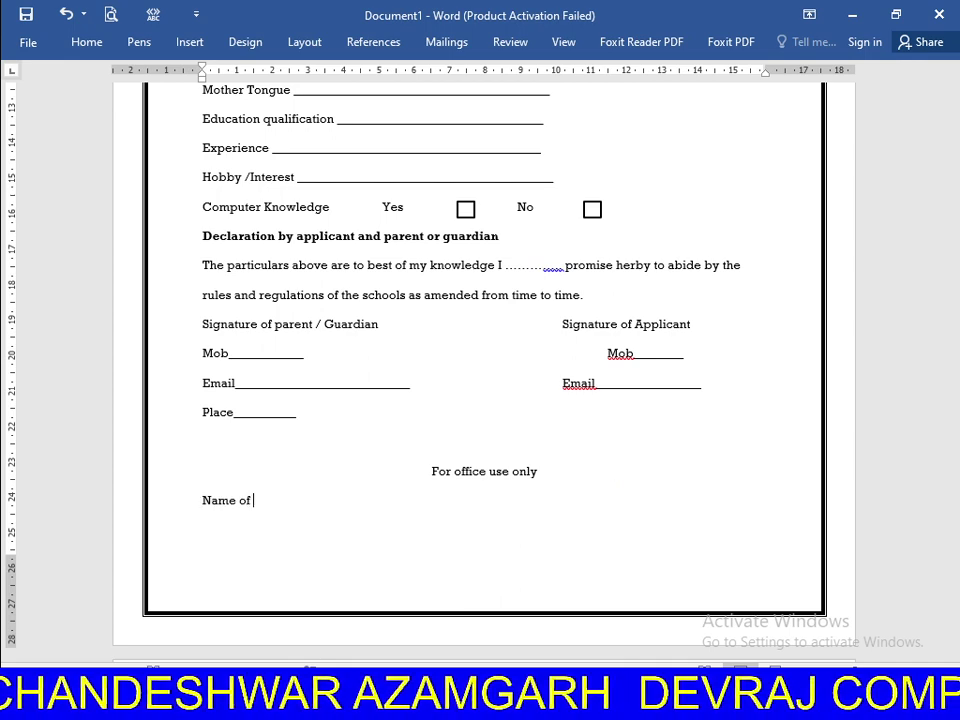
type(" a")
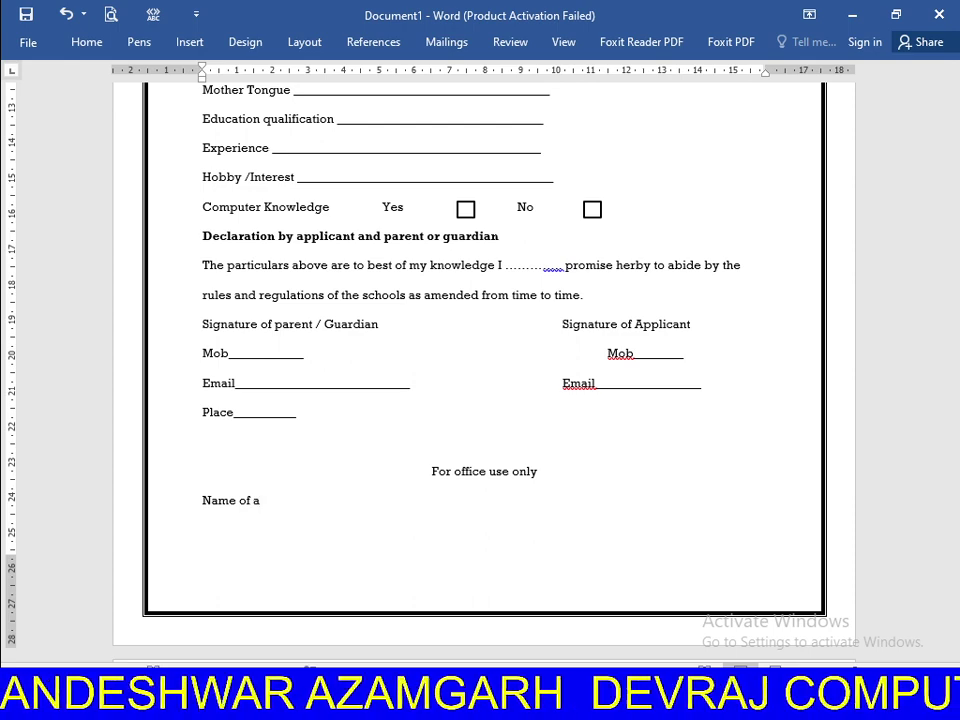
type("pplicant ")
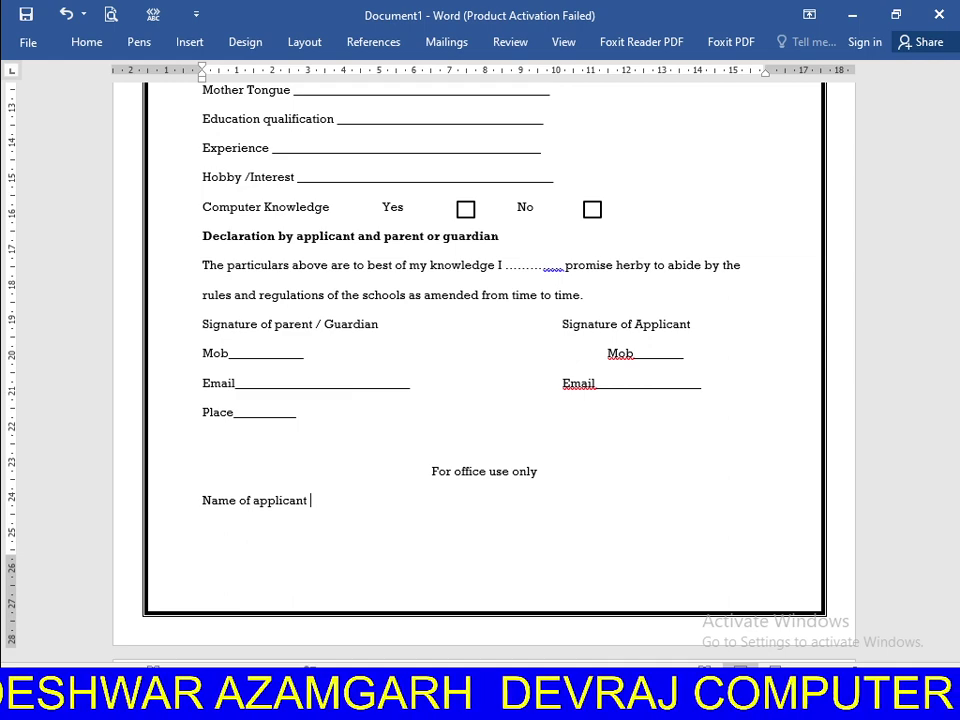
type("____________________________________")
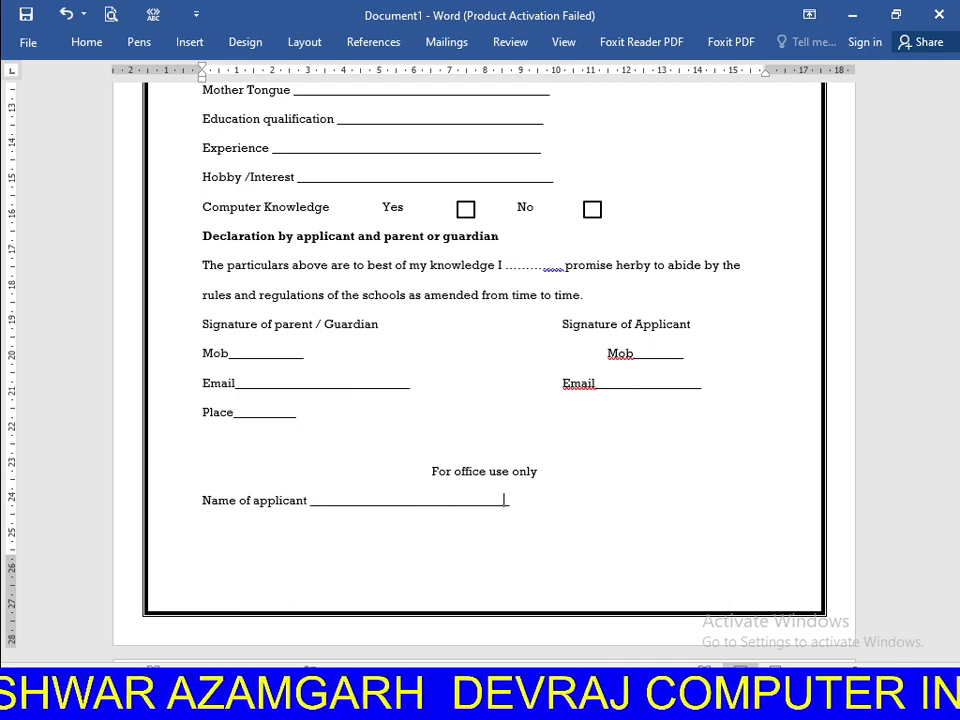
type("___________")
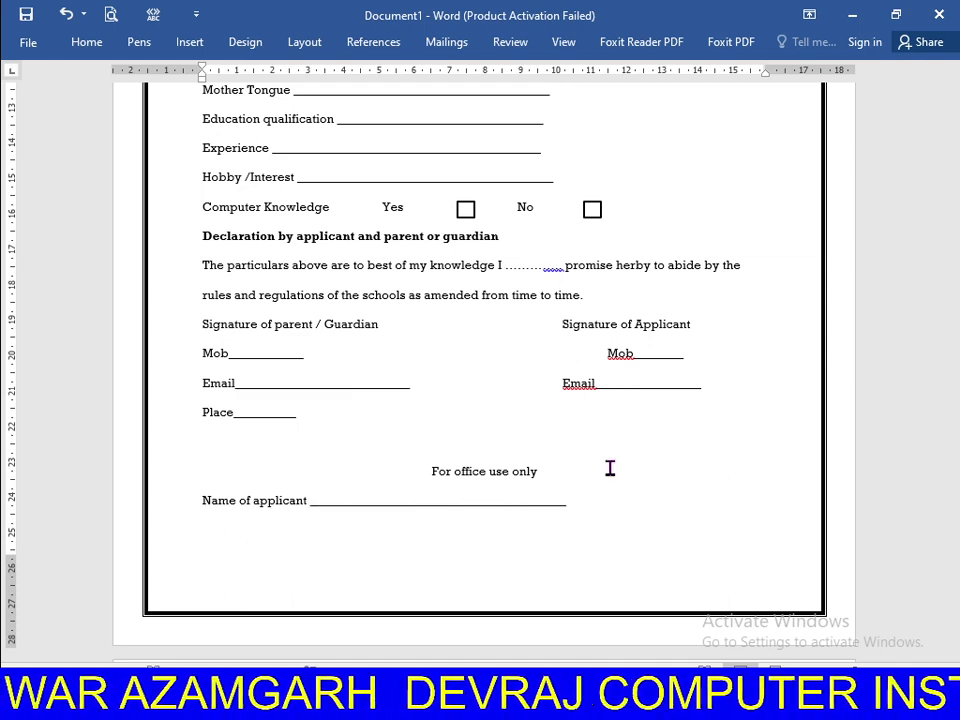
type("D")
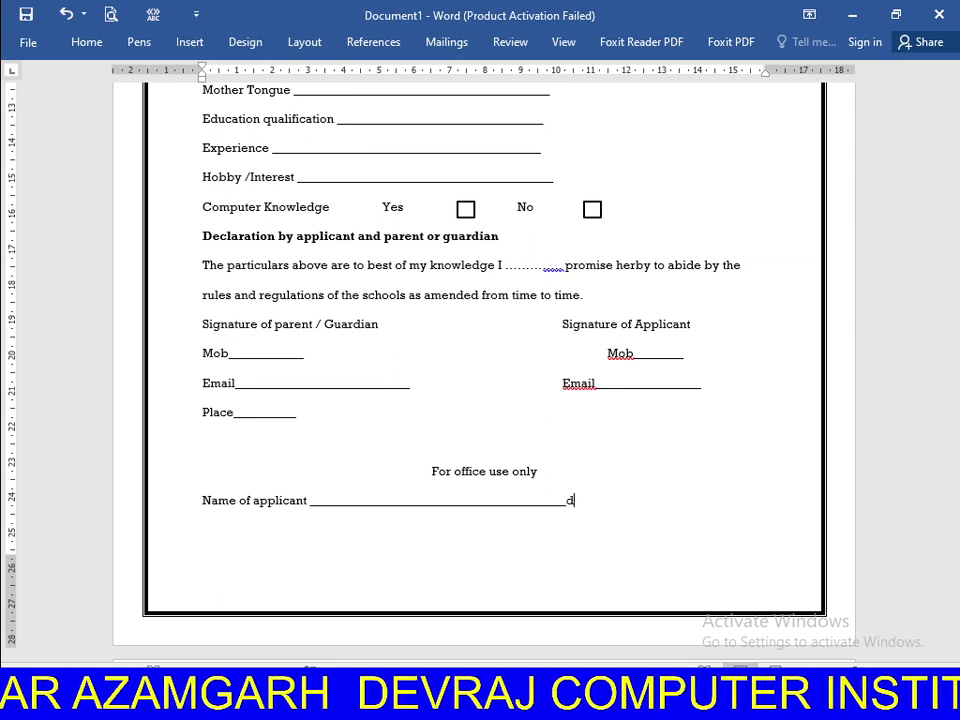
key("BackSpace")
type("Date ")
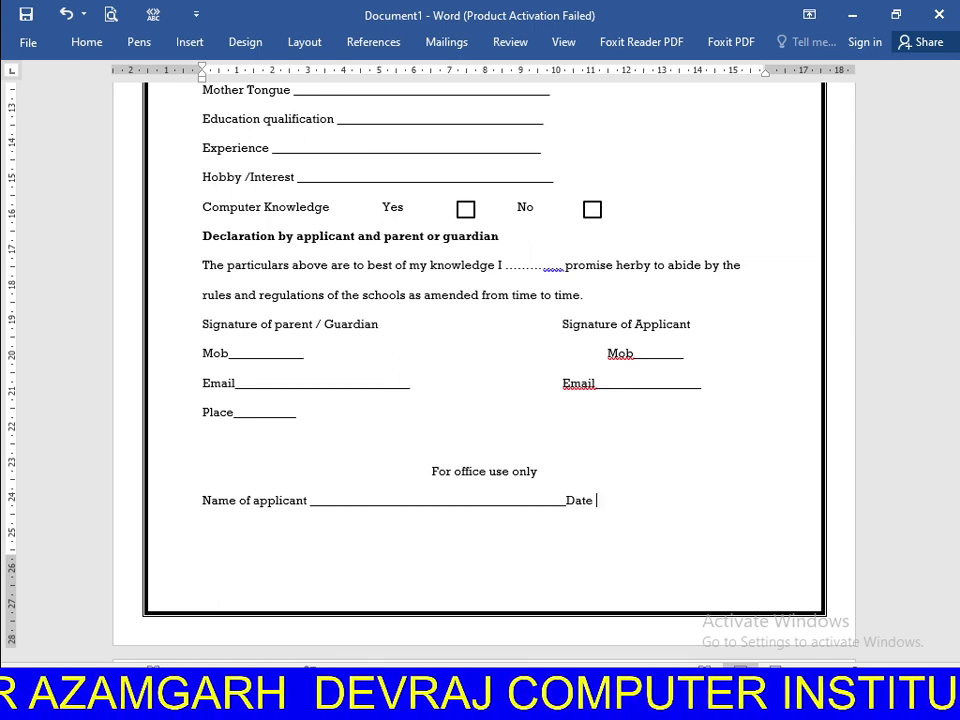
type("of a")
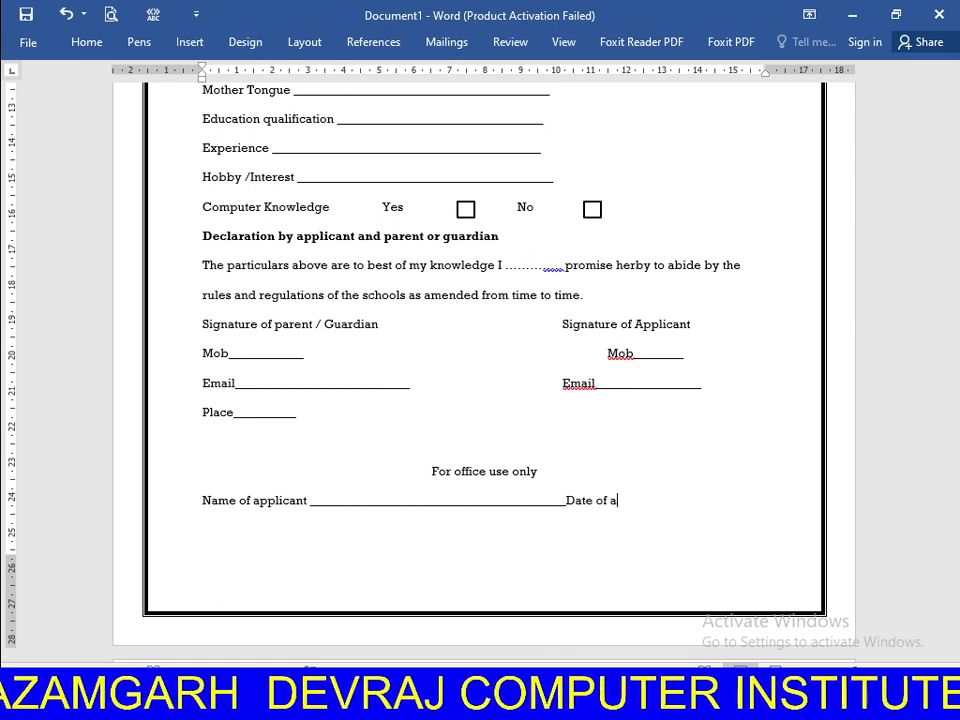
type("dmis")
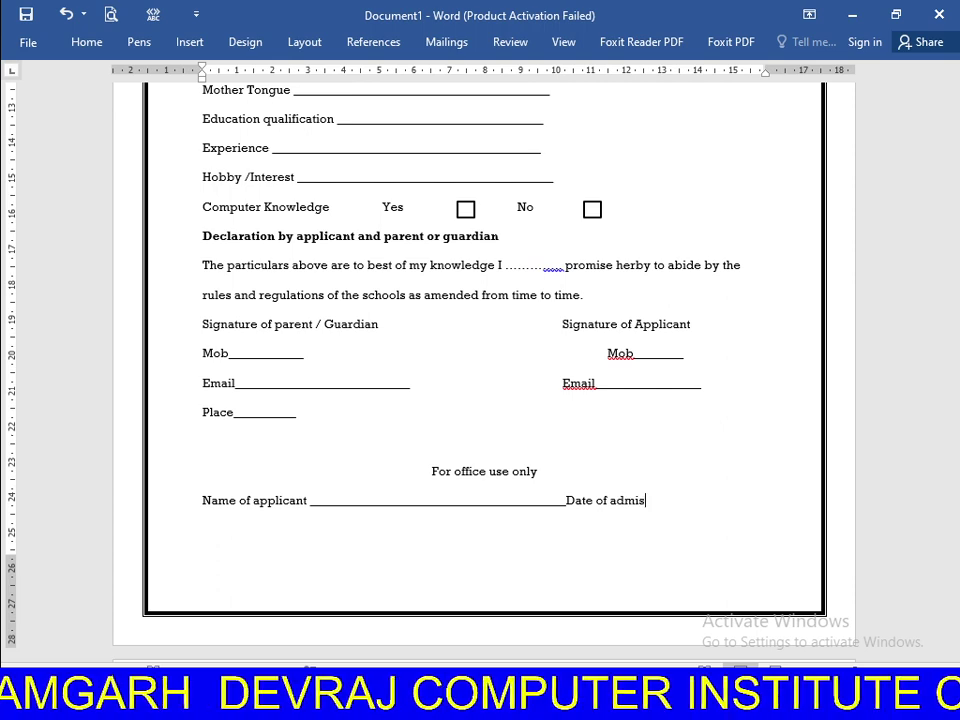
type("sion")
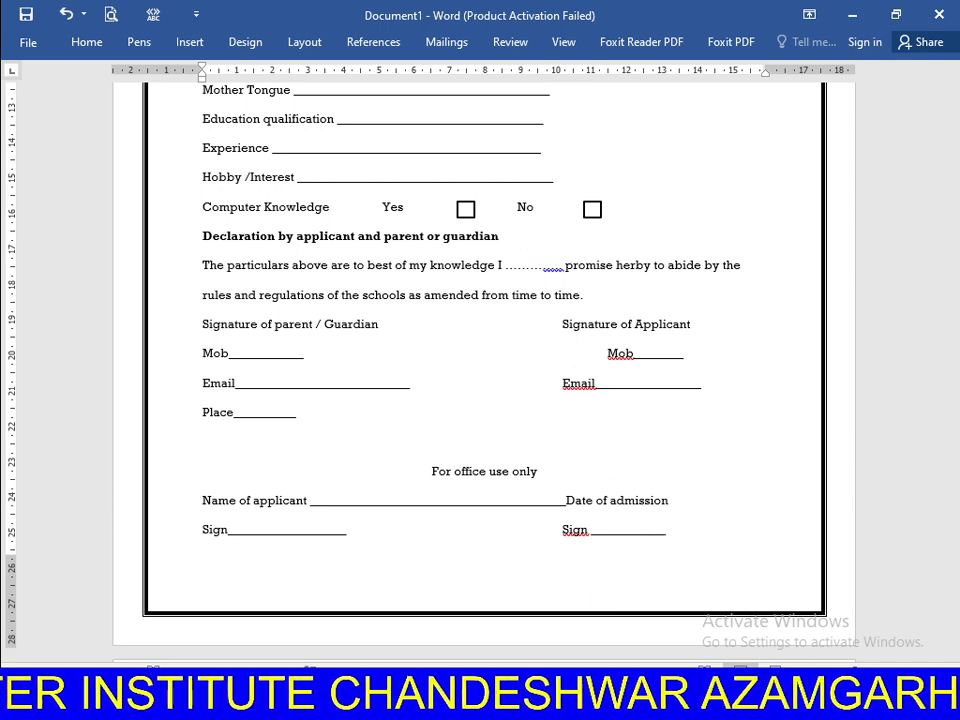
- Correct the right-hand 'Sign' label's spelling
left_click(589, 530)
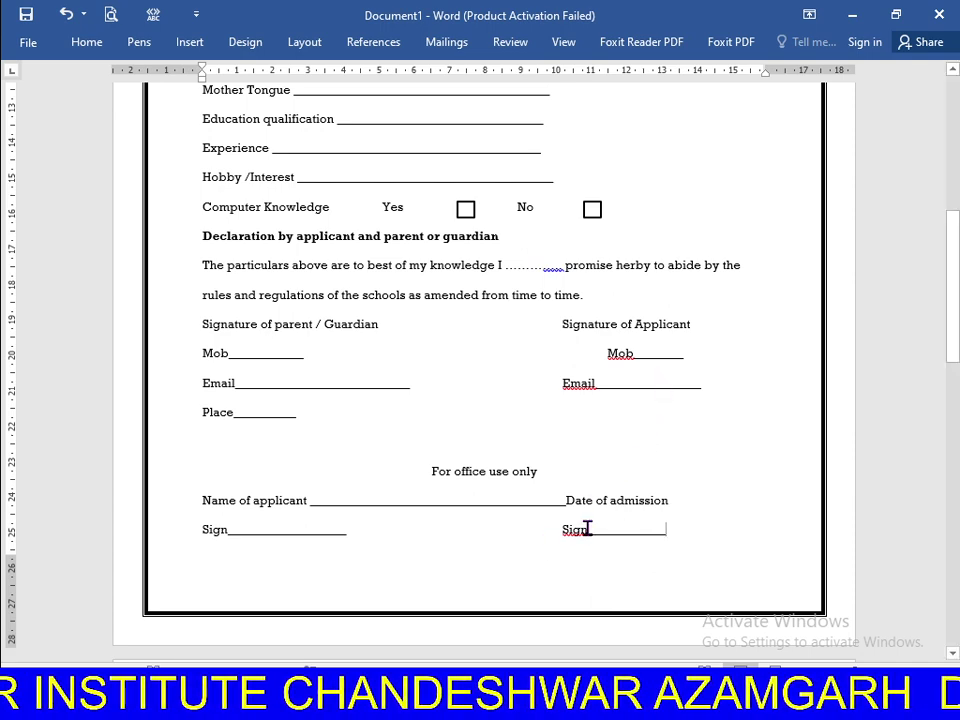
key("BackSpace")
key("BackSpace")
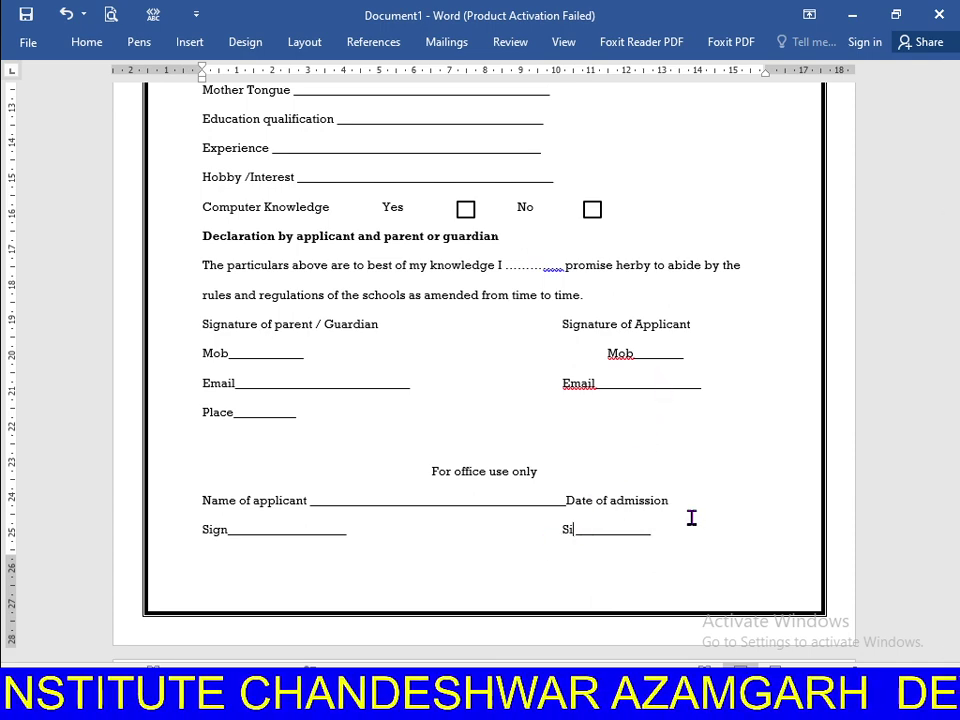
type("gn")
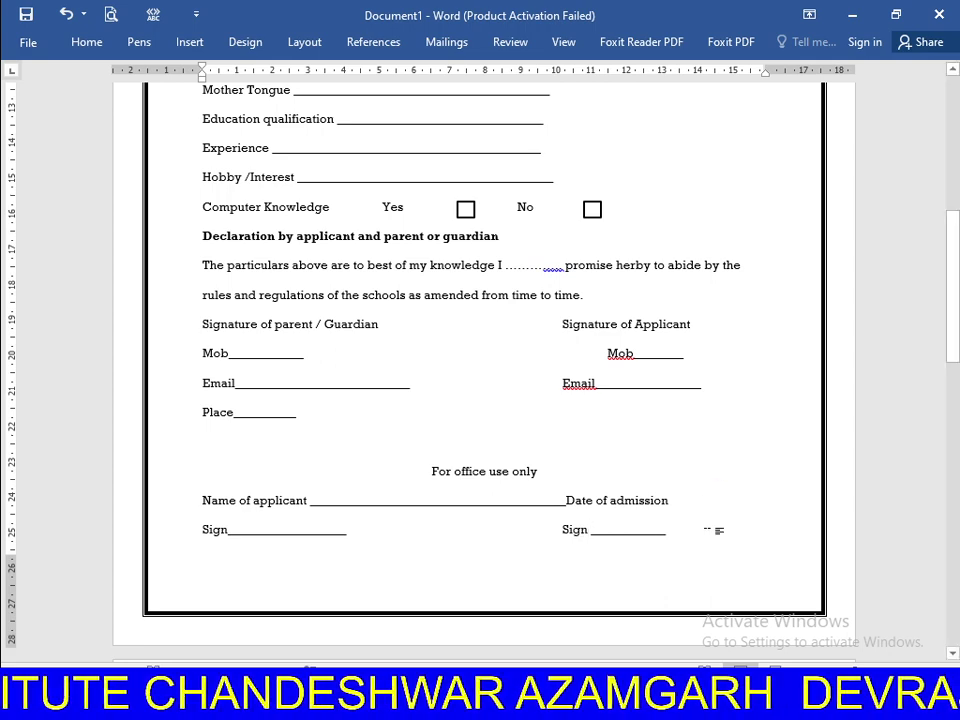
- Add the two underlined 'Cmd' fields side by side beneath the Sign lines
scroll(710, 530, "down", 2)
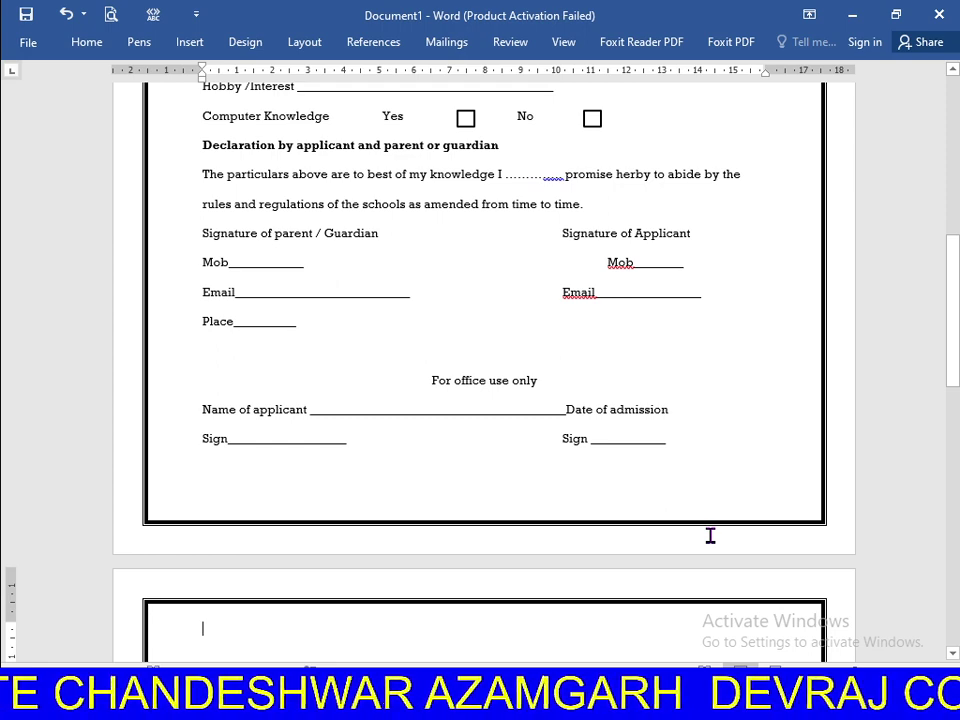
type("cmd")
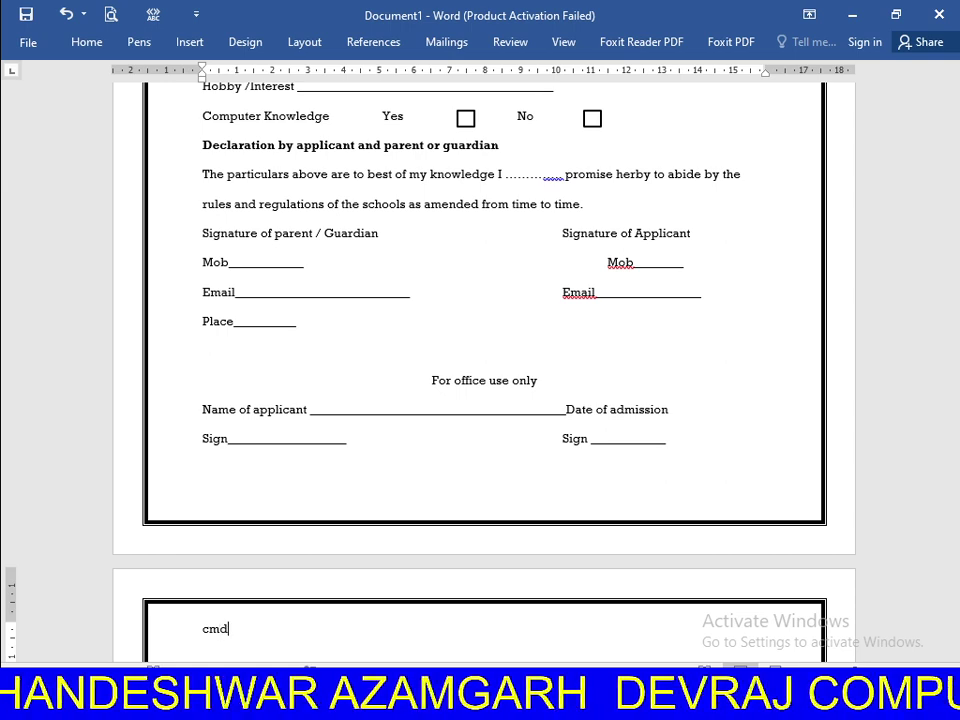
type("Cmd______________________")
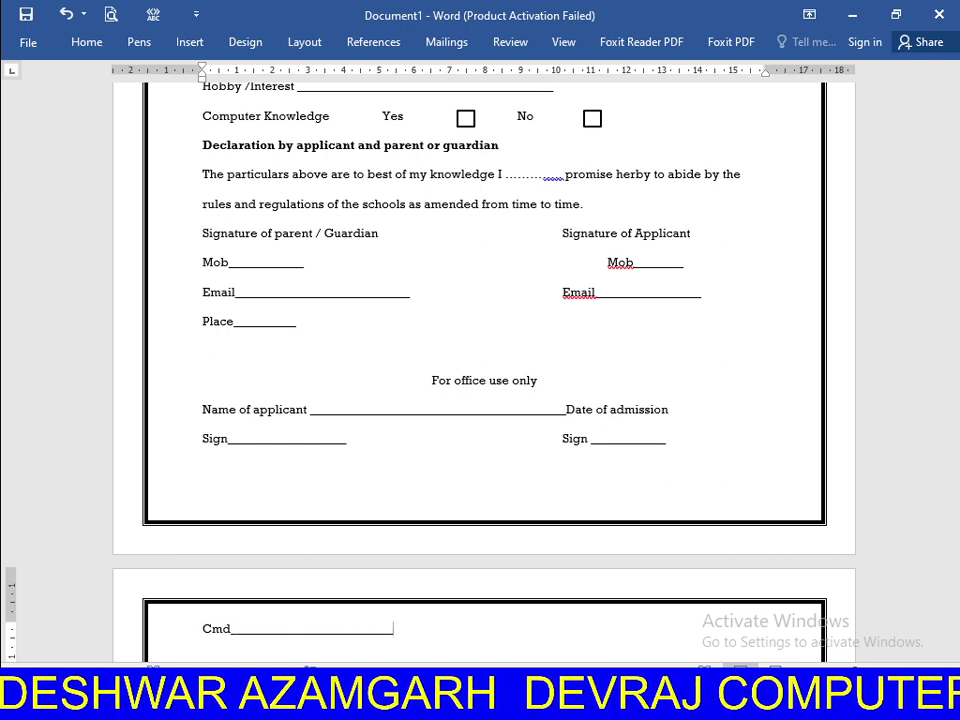
key("Tab")
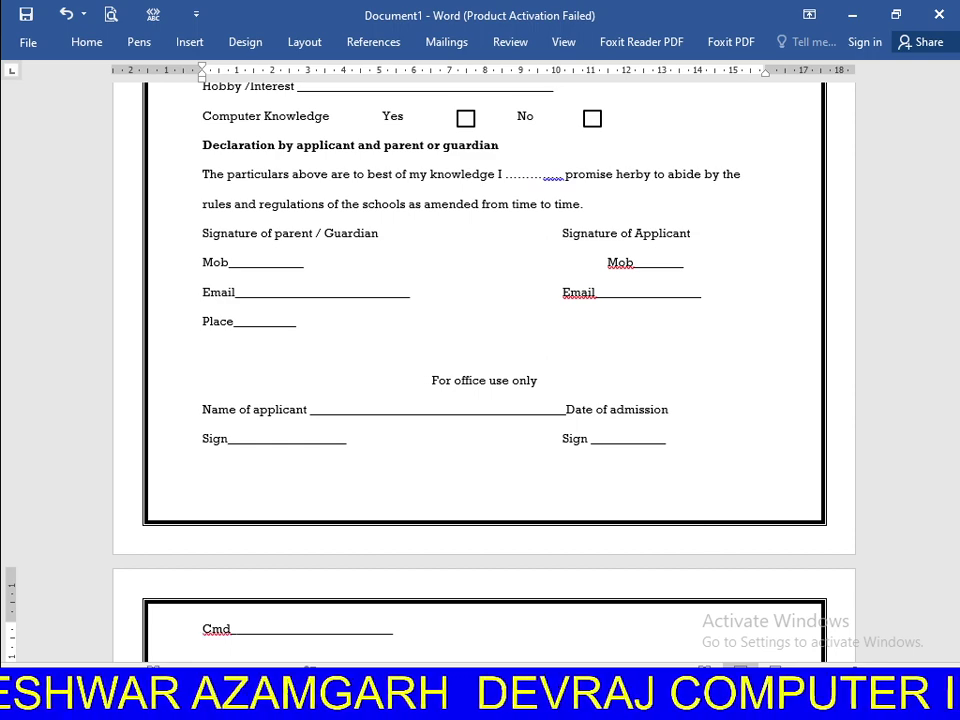
type("ms")
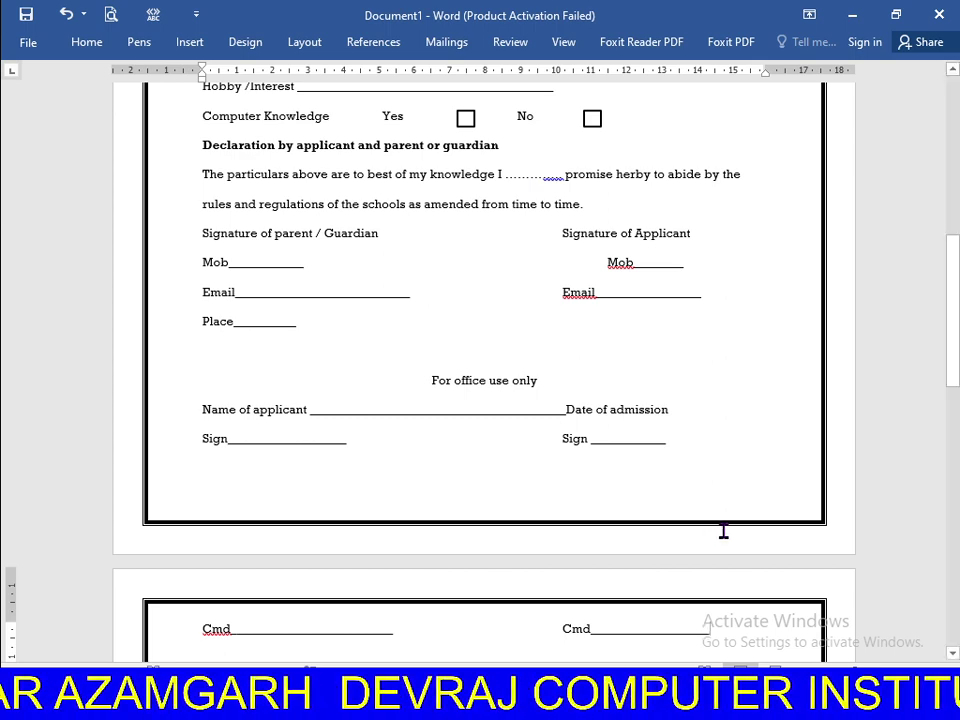
- Lower the bottom margin on the vertical ruler, delete the blank second page, and shorten the right Cmd underline
left_click(587, 440)
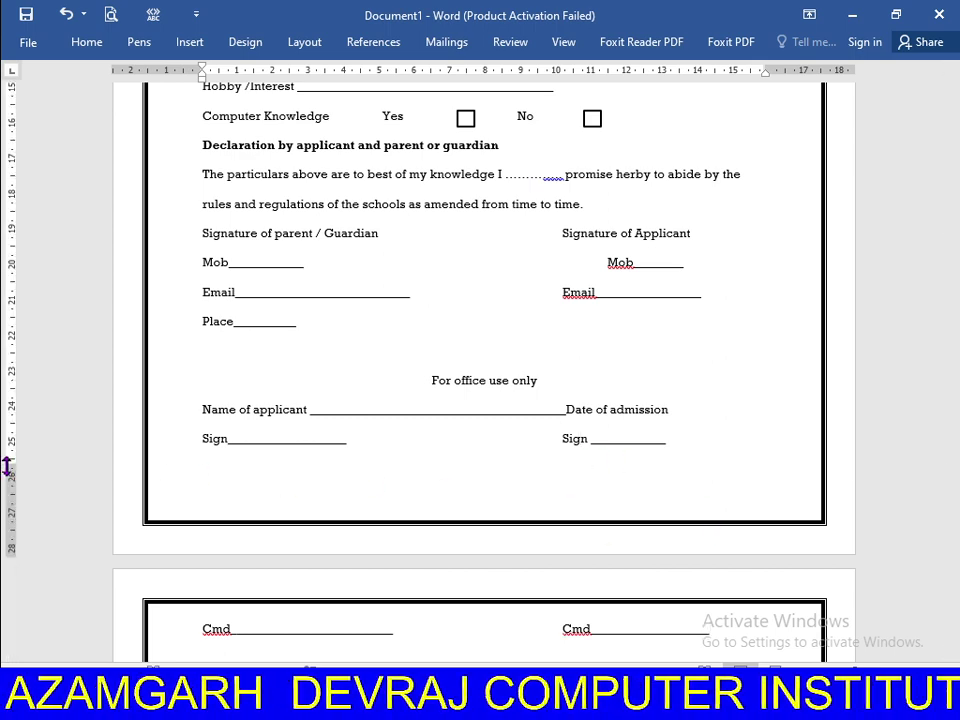
left_click_drag(3, 460, 7, 497)
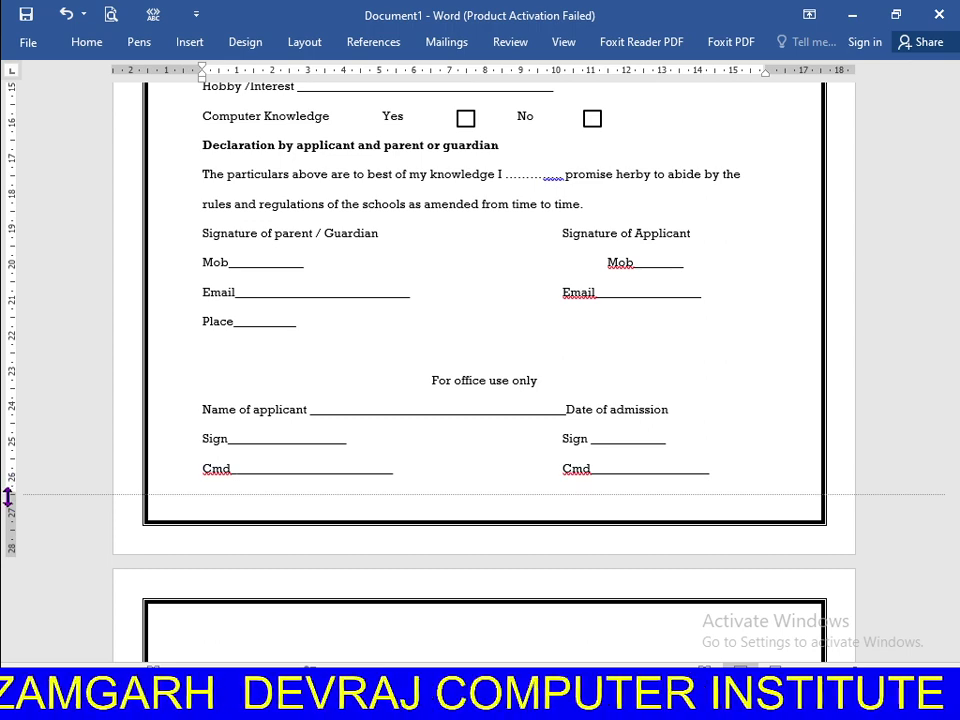
left_click(333, 621)
key("BackSpace")
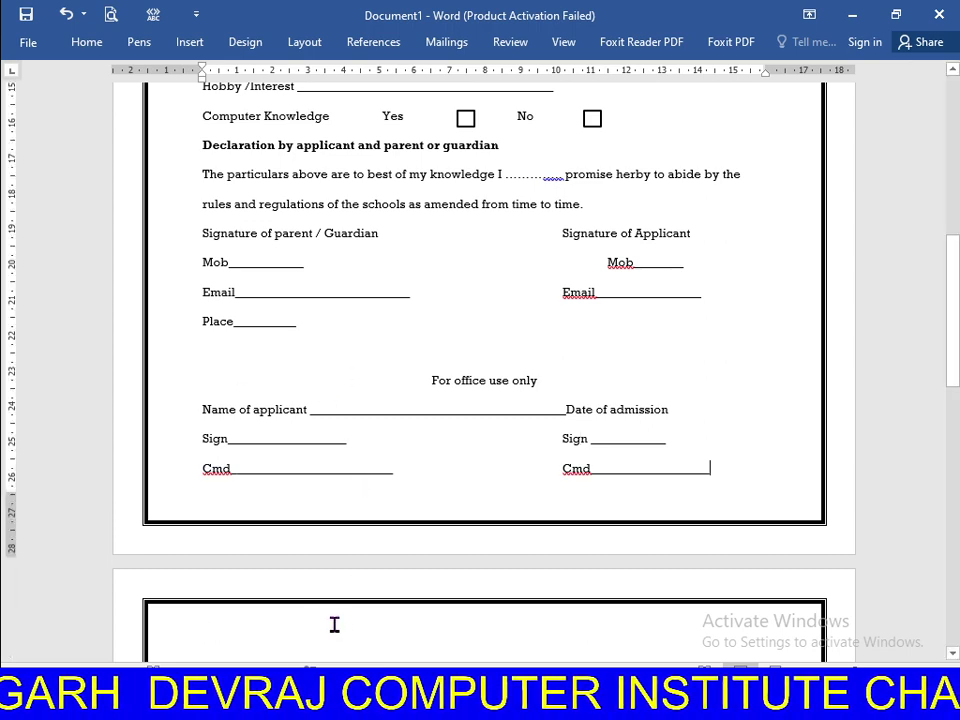
key("BackSpace")
key("BackSpace")
key("BackSpace")
key("BackSpace")
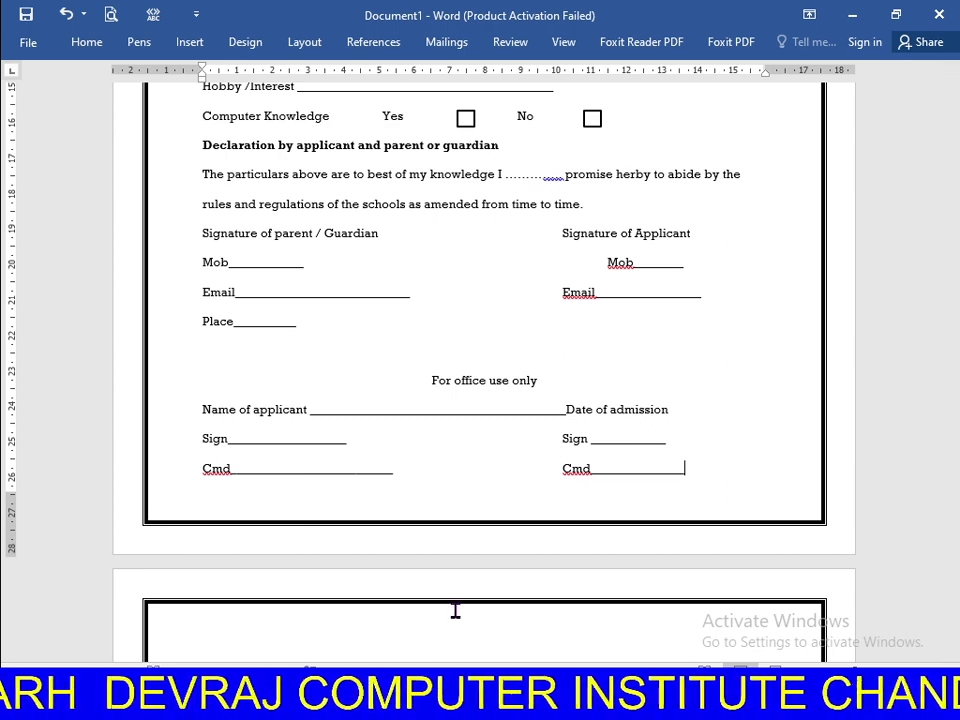
left_click(437, 645)
key("BackSpace")
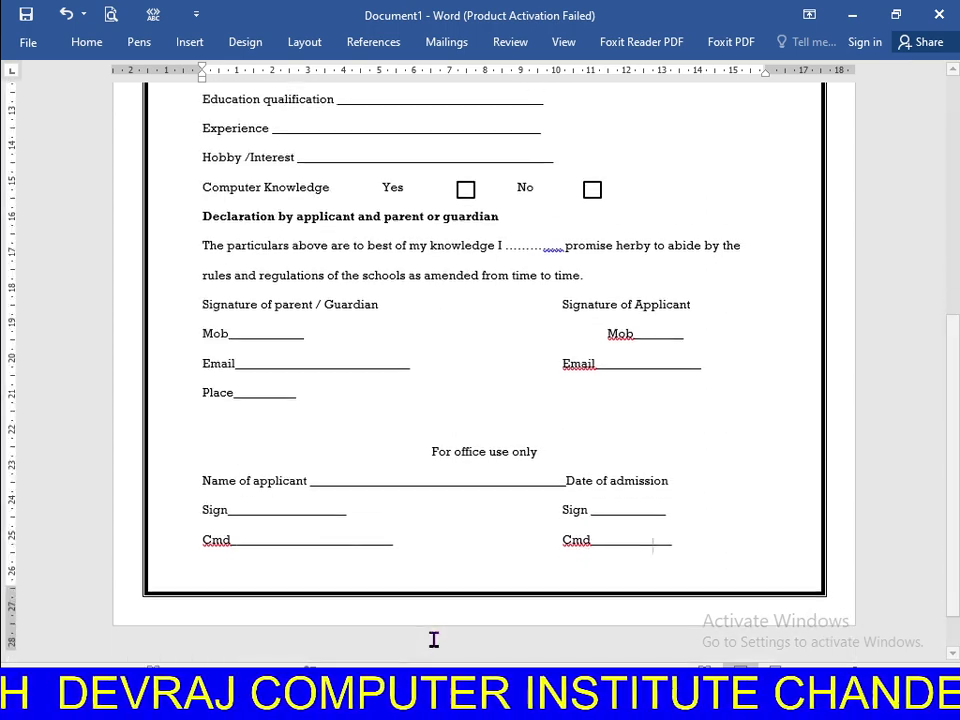
- Draw a straight horizontal line across the page just above 'For office use only'
scroll(664, 561, "down", 5, "ctrl")
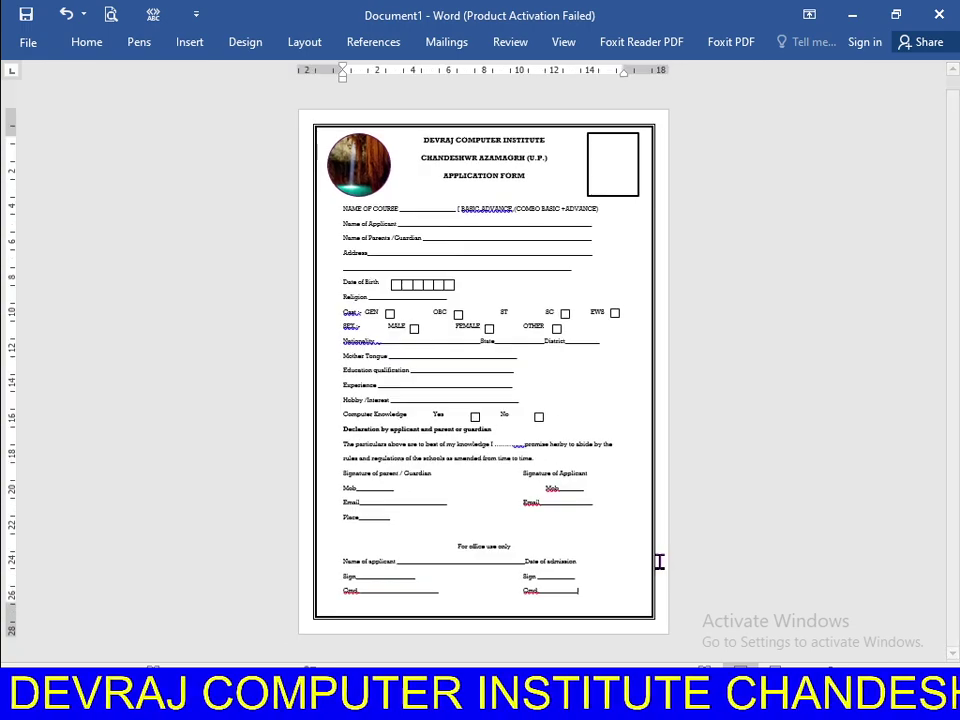
scroll(660, 561, "down", 3, "ctrl")
scroll(660, 563, "up", 5, "ctrl")
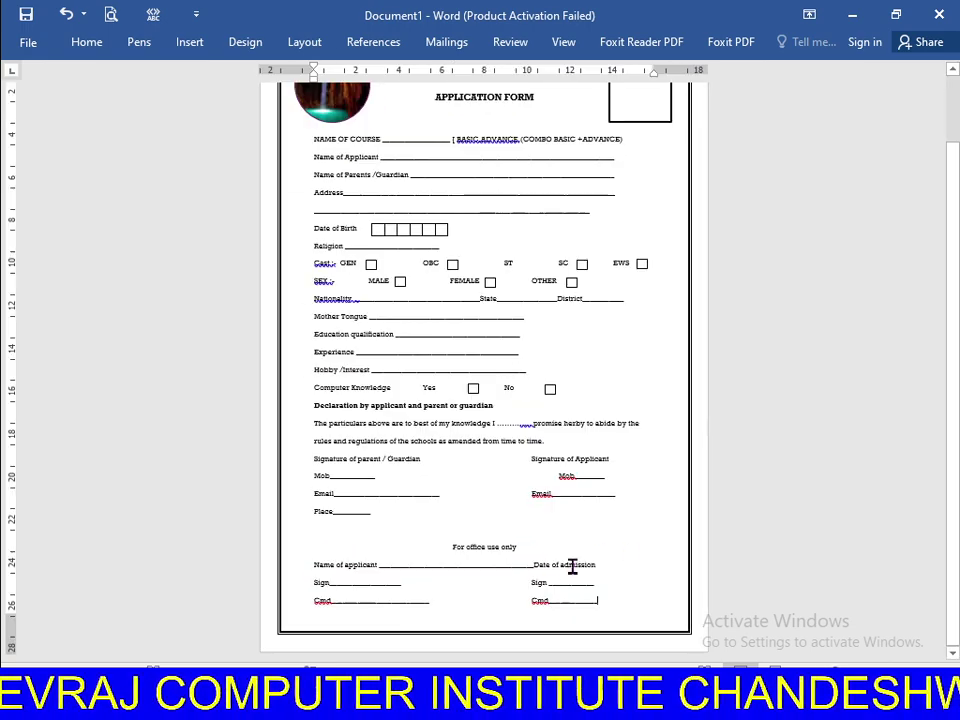
scroll(470, 592, "up", 1, "ctrl")
scroll(466, 595, "up", 1, "ctrl")
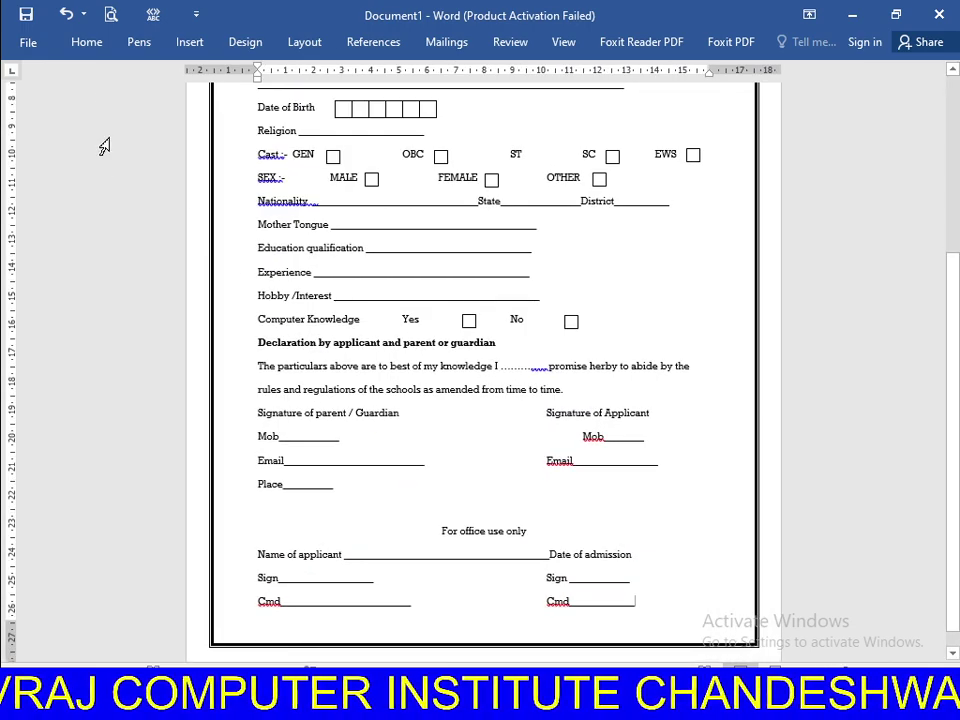
left_click(108, 46)
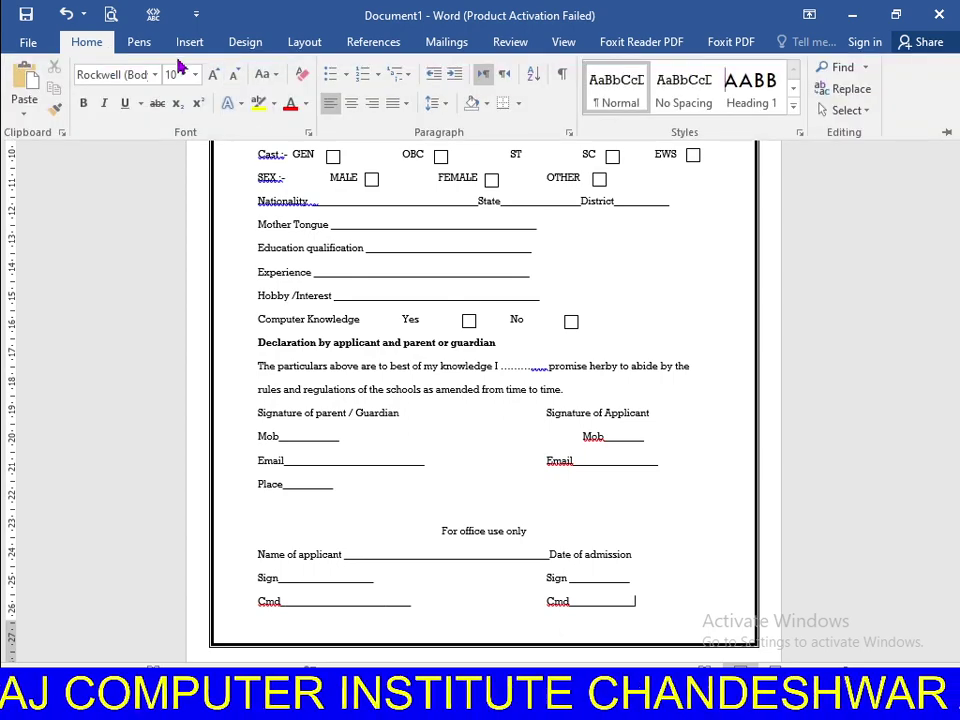
left_click(191, 48)
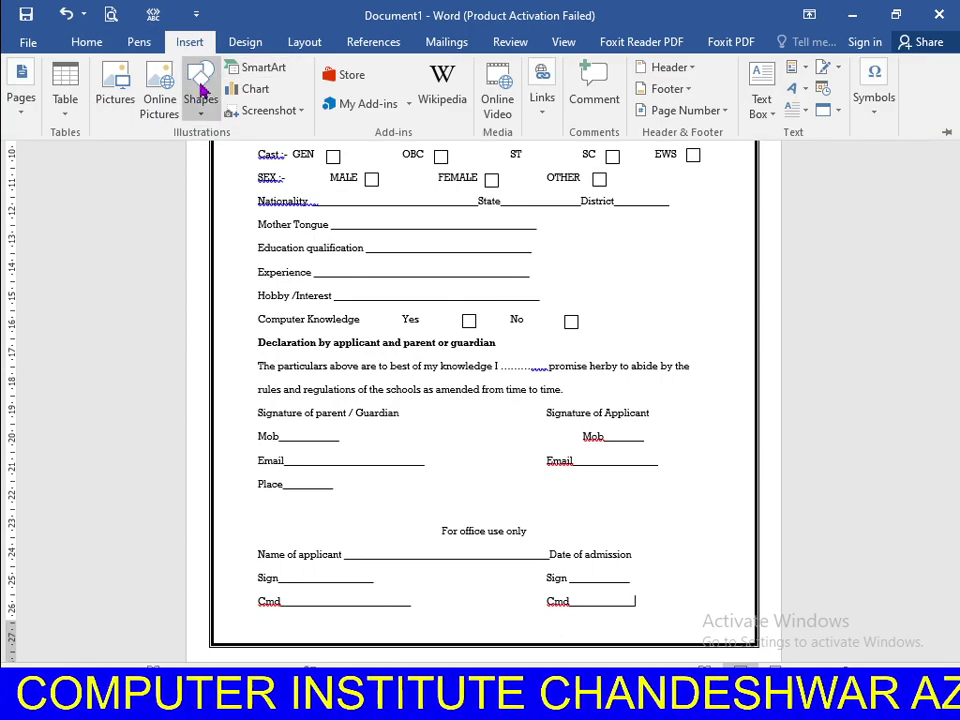
left_click(200, 85)
left_click(212, 154)
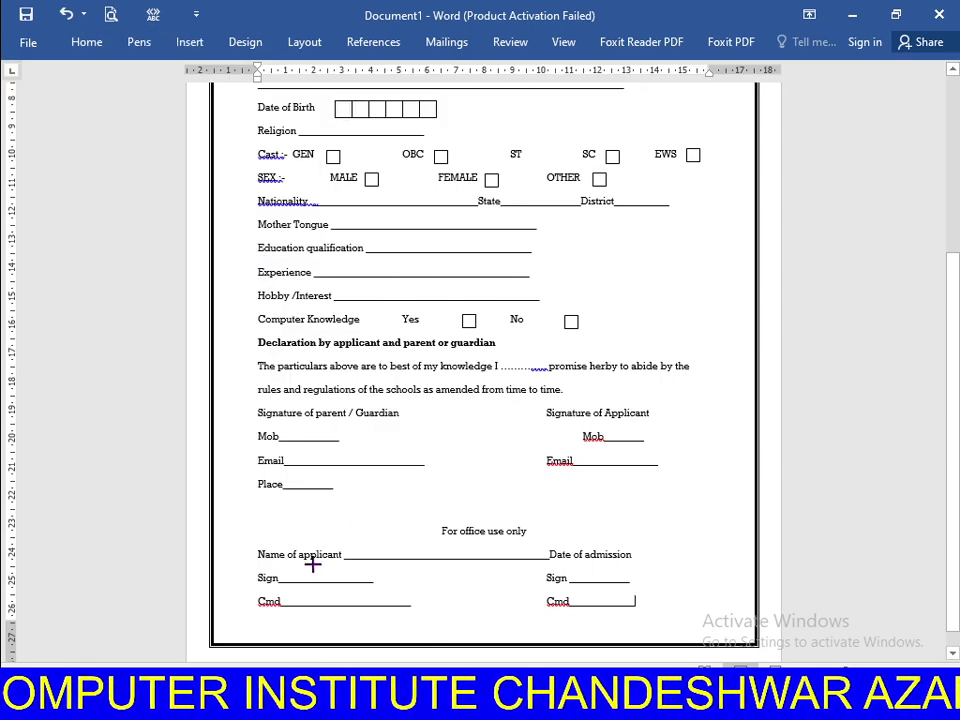
left_click_drag(213, 506, 755, 502)
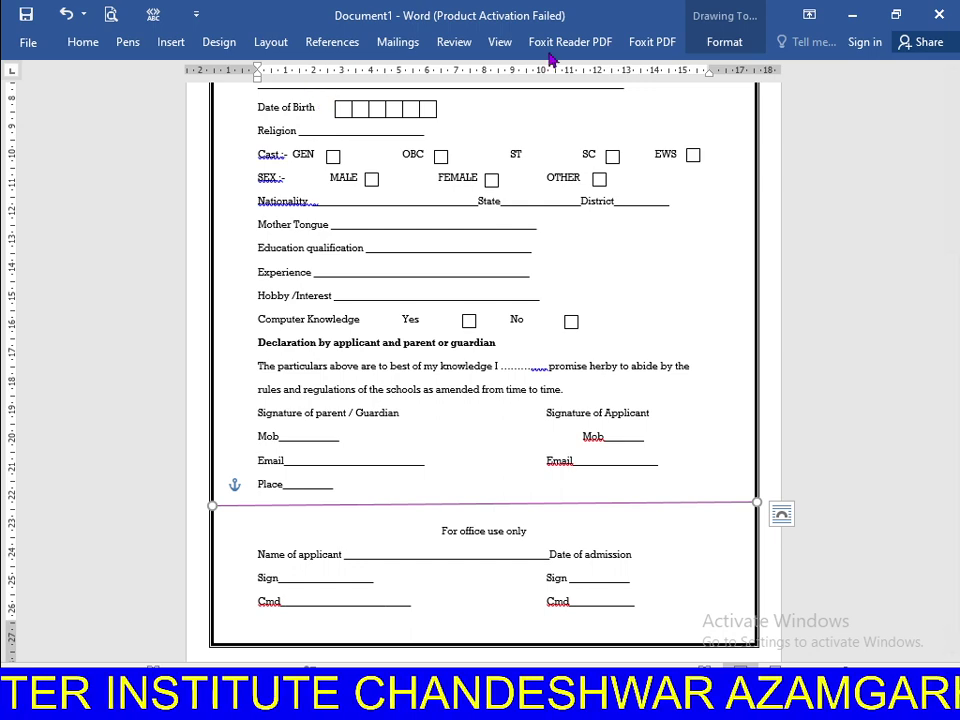
- Check the line's outline options without changing them, then zoom in on the form
left_click(724, 44)
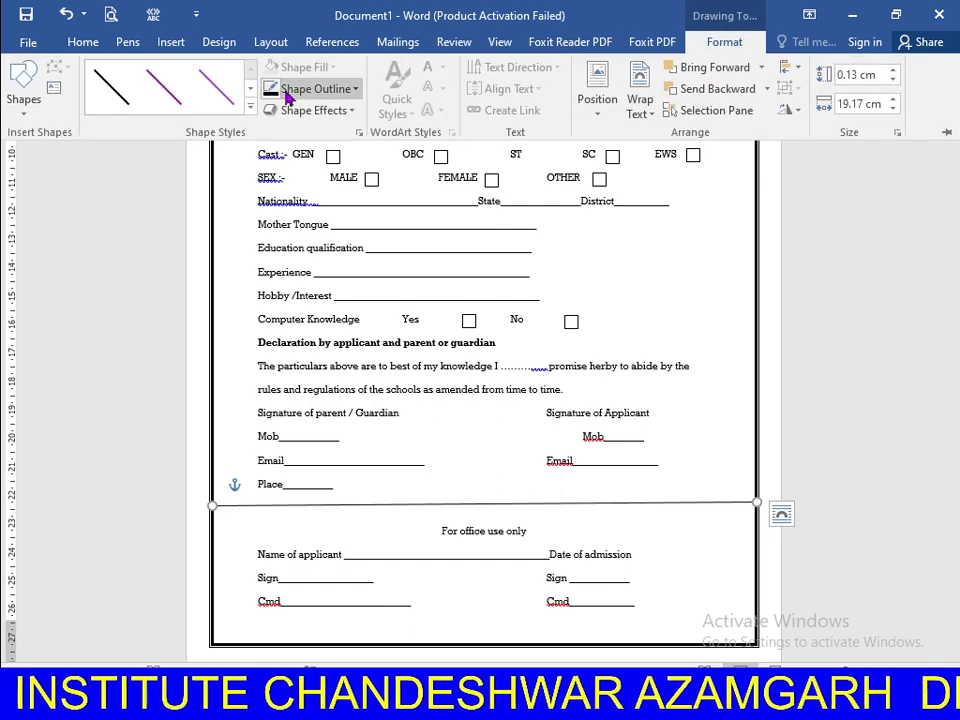
left_click(288, 90)
key("Escape")
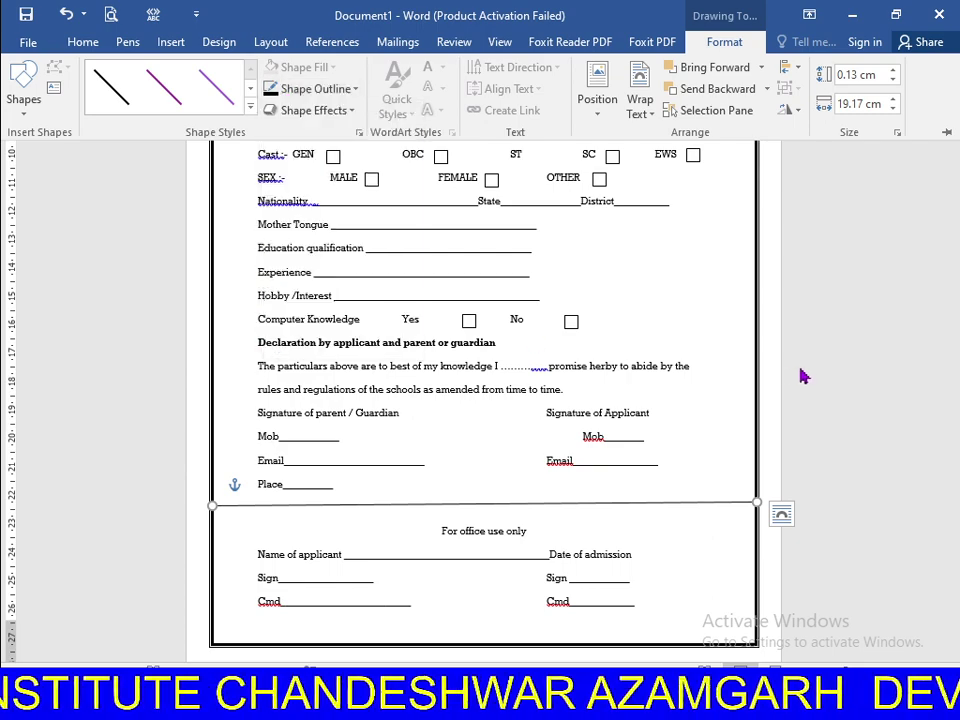
key("ctrl+F1")
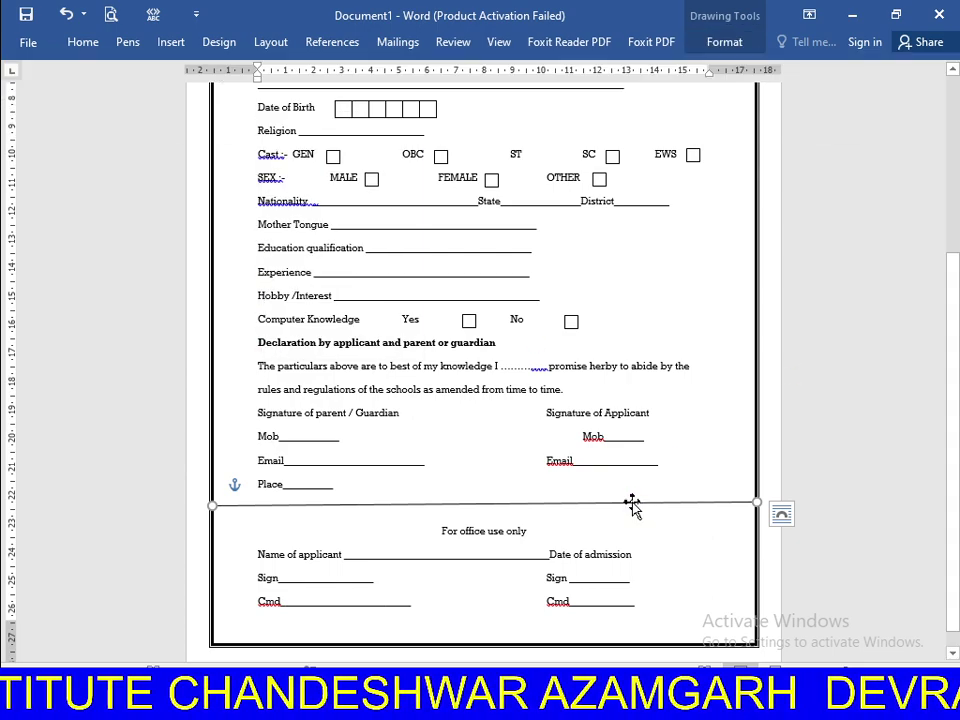
scroll(615, 510, "up", 4)
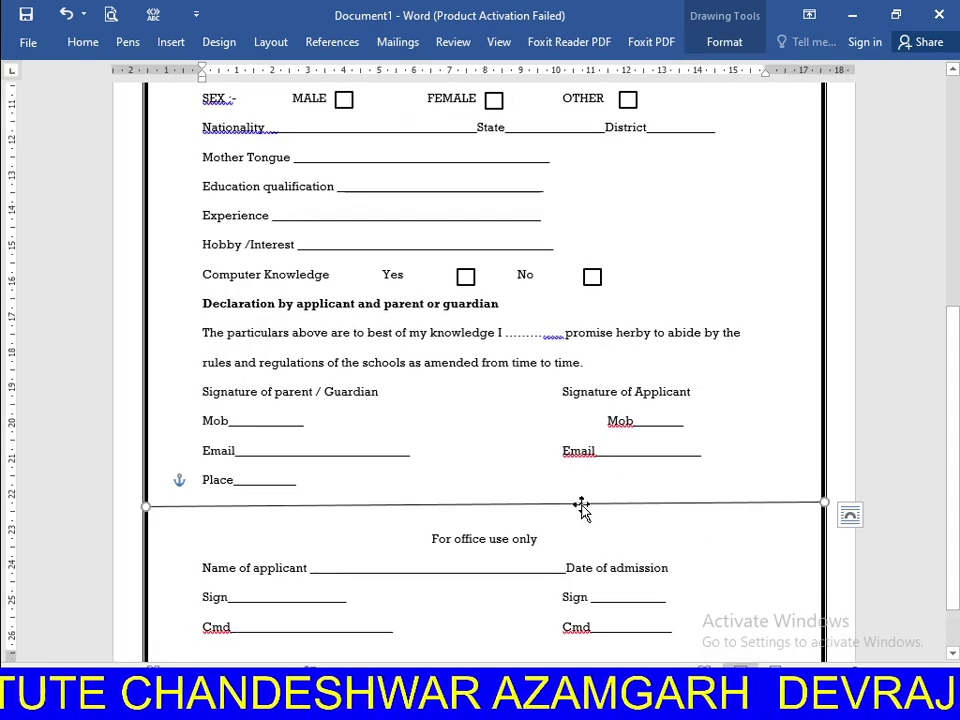
- Duplicate the separator line and give the selected line a 2¼ pt outline weight
left_click_drag(580, 501, 577, 497)
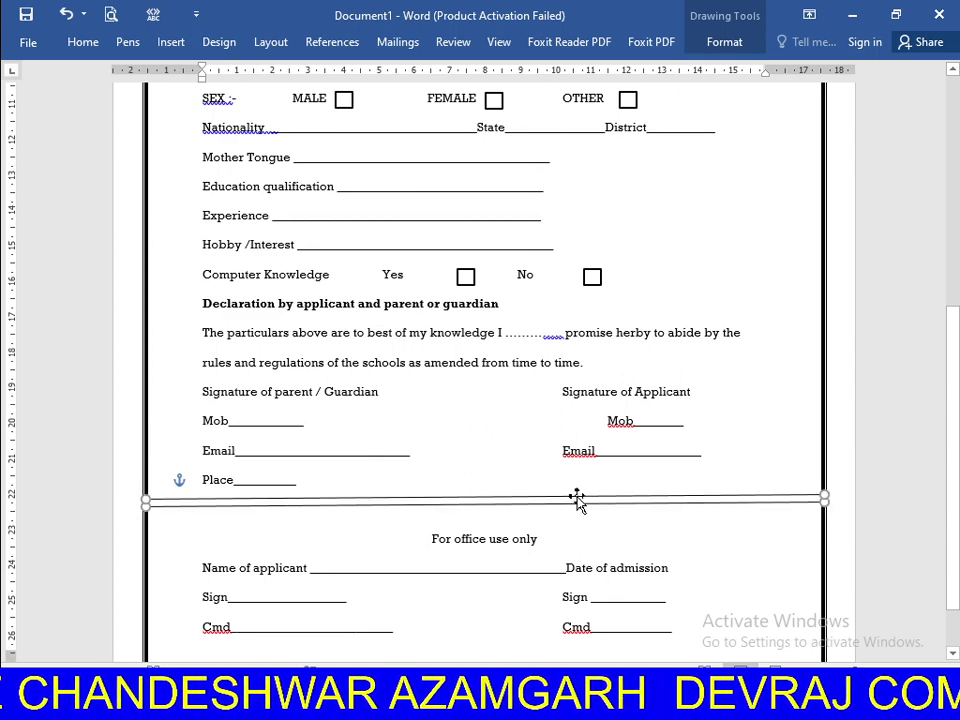
left_click(724, 42)
left_click(316, 89)
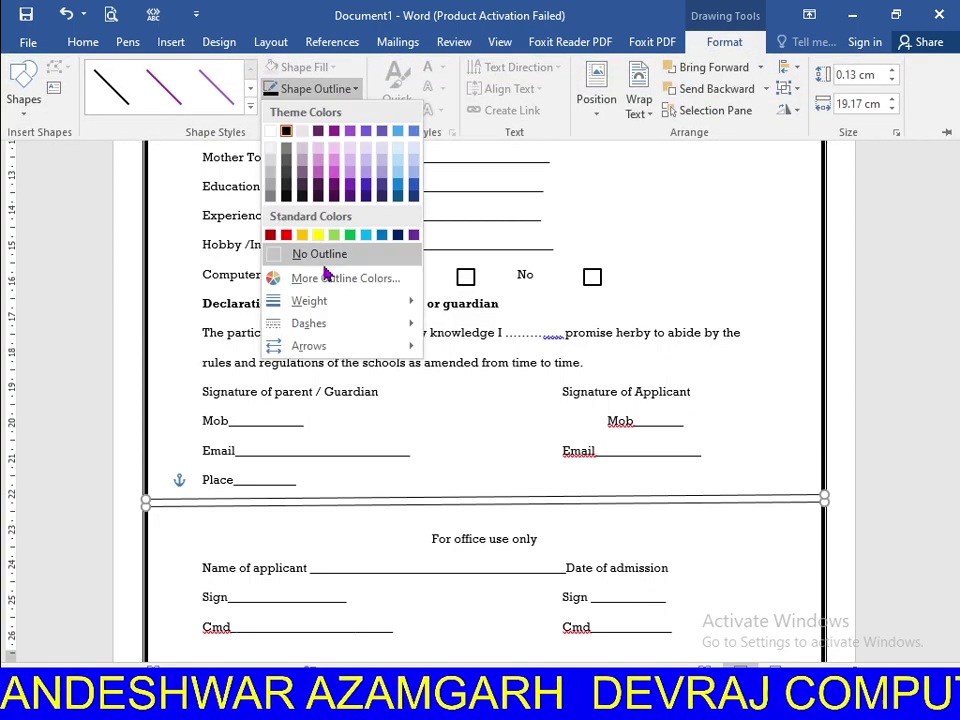
mouse_move(330, 303)
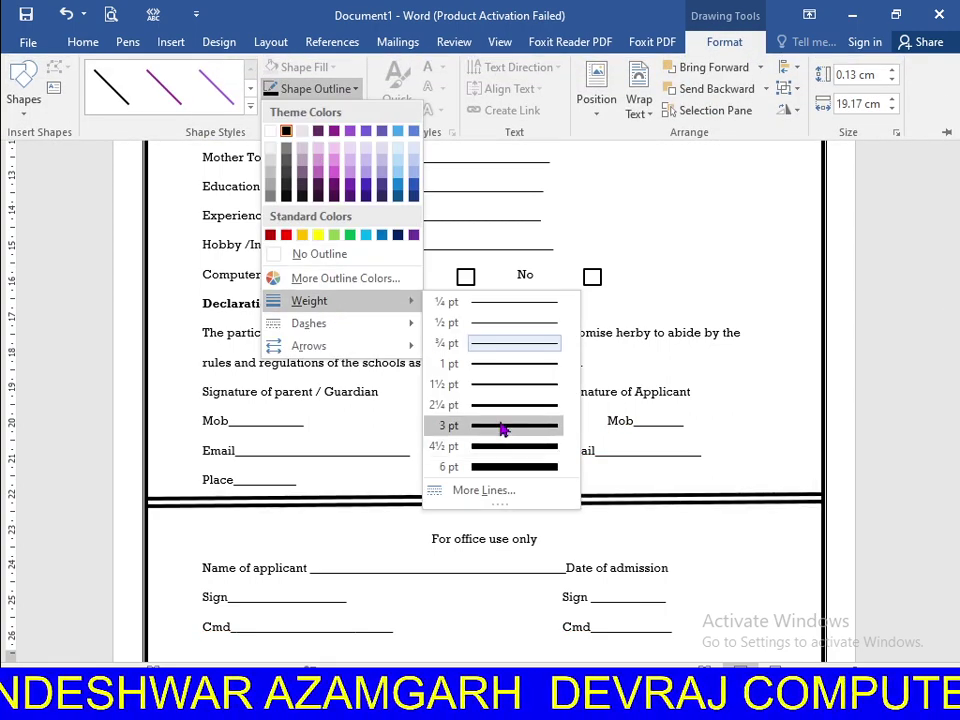
left_click(505, 405)
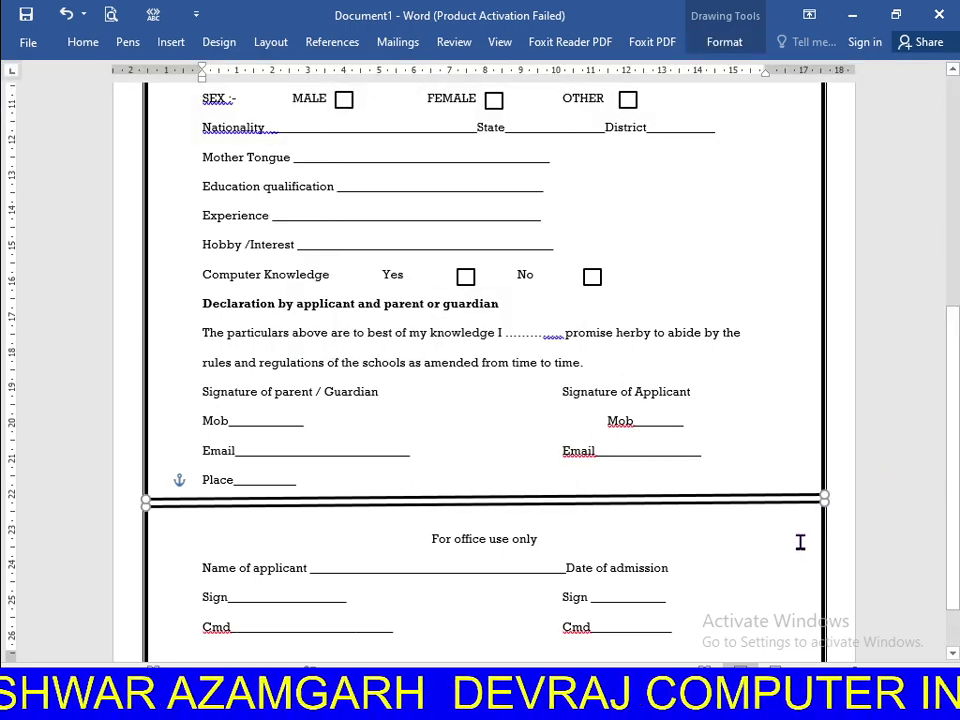
left_click(799, 540)
- Set the upper line to a thin ¾ pt weight and nudge it down toward the thick one
left_click(797, 500)
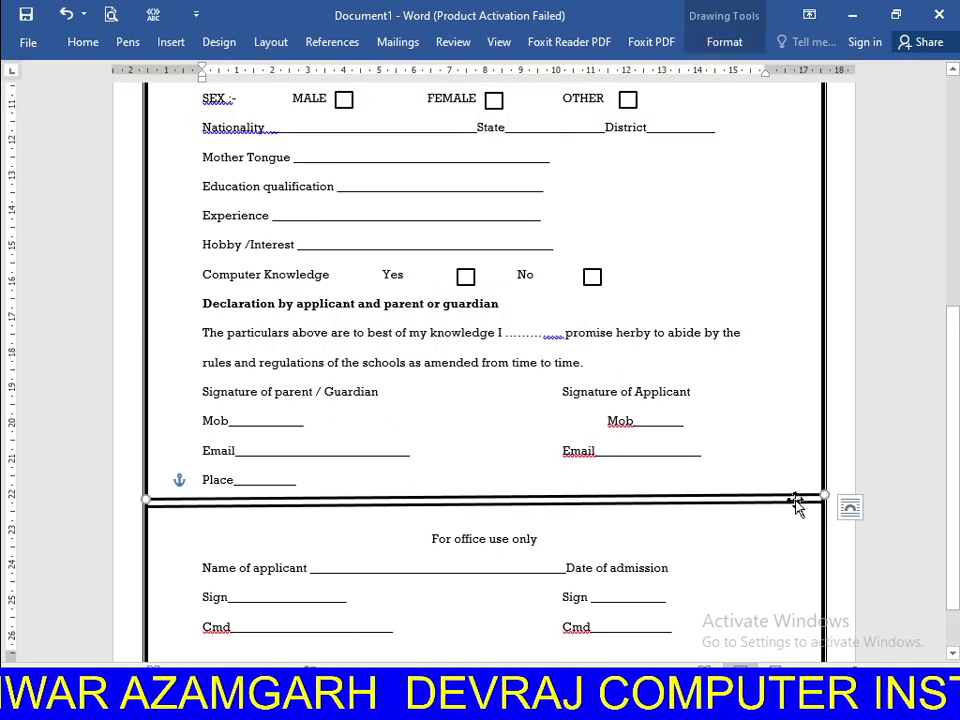
left_click(727, 45)
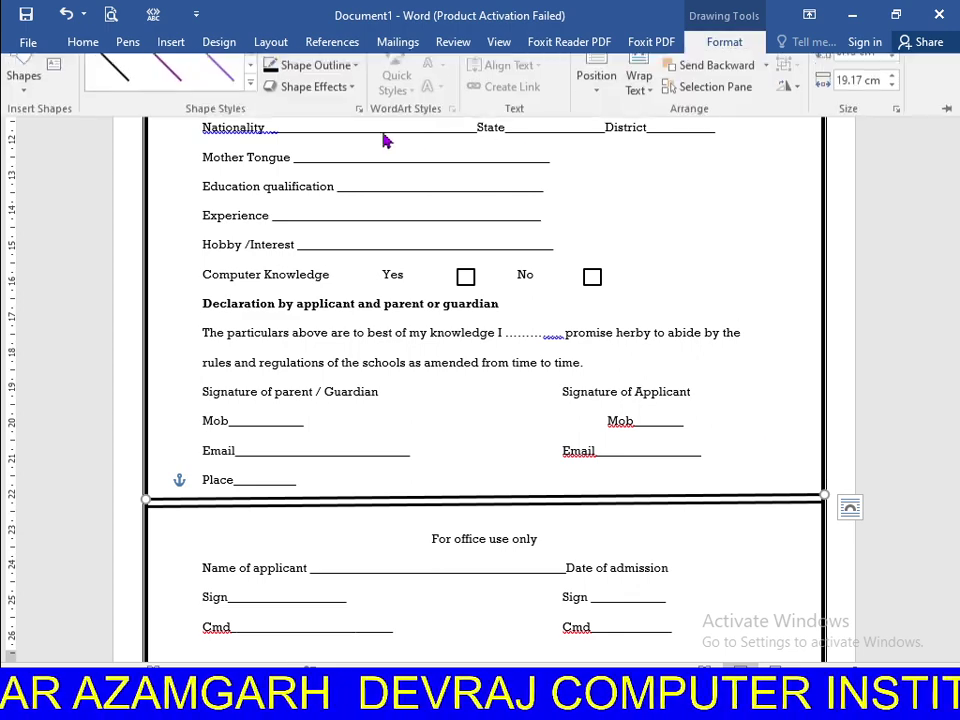
left_click(318, 89)
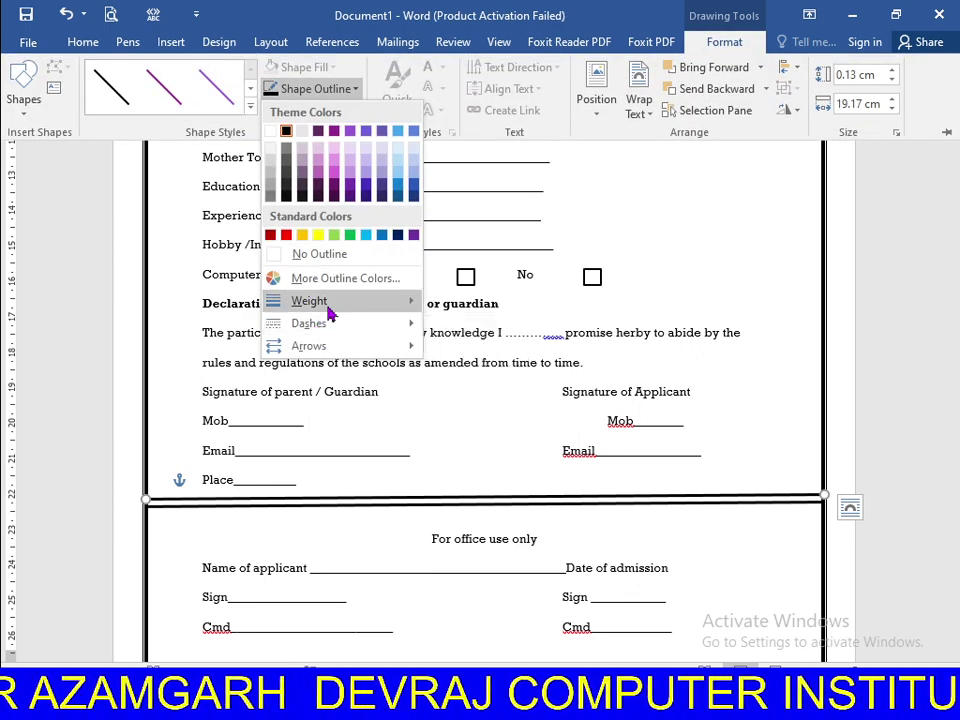
mouse_move(328, 302)
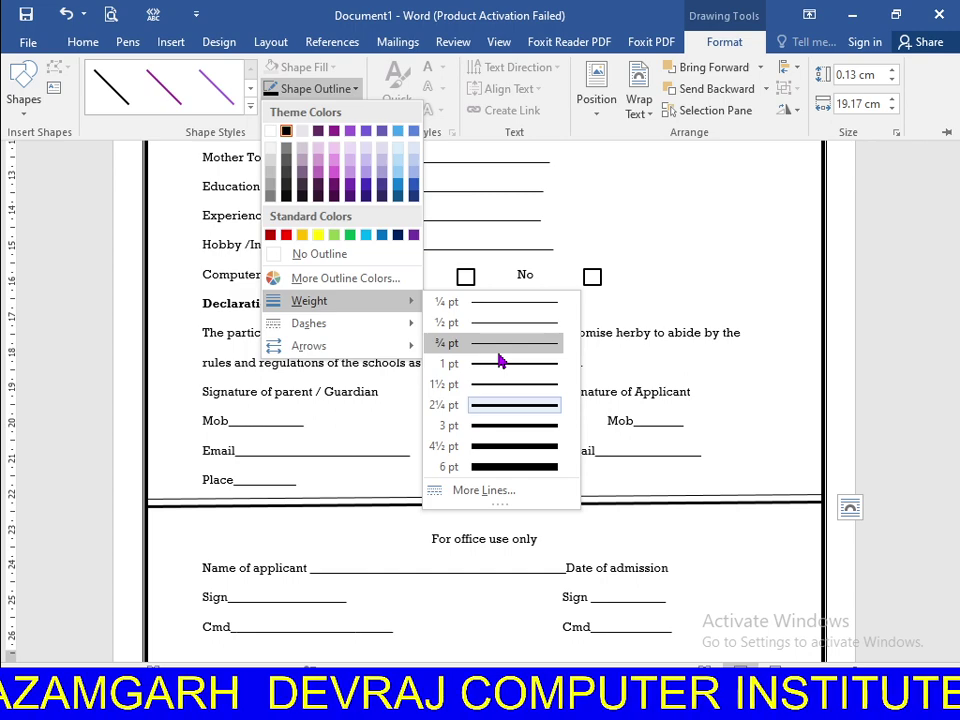
left_click(499, 350)
left_click(558, 512)
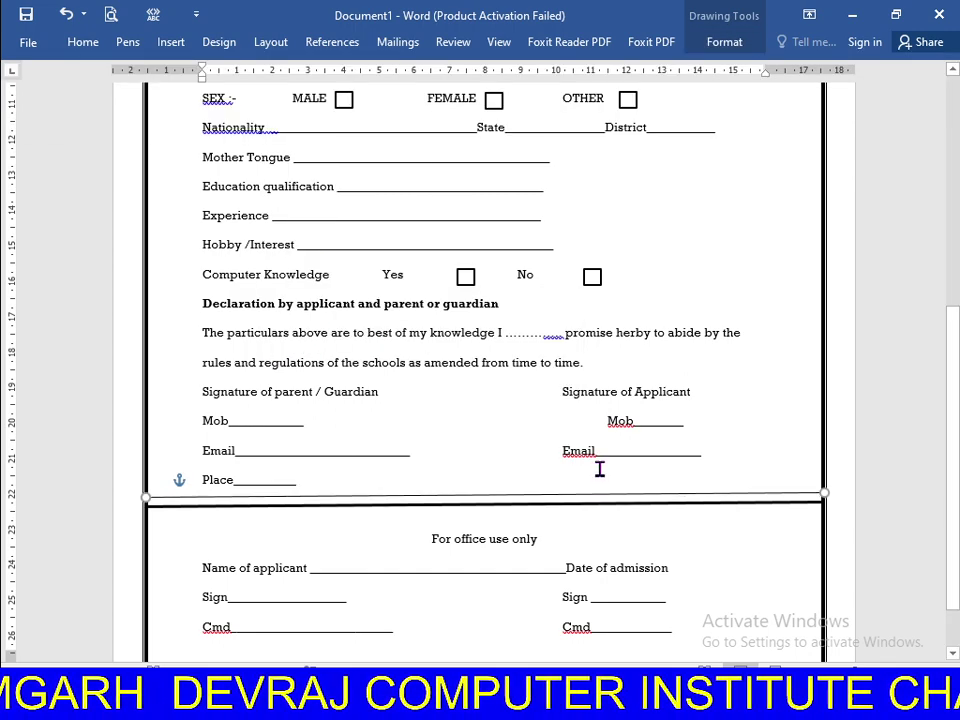
key("Down")
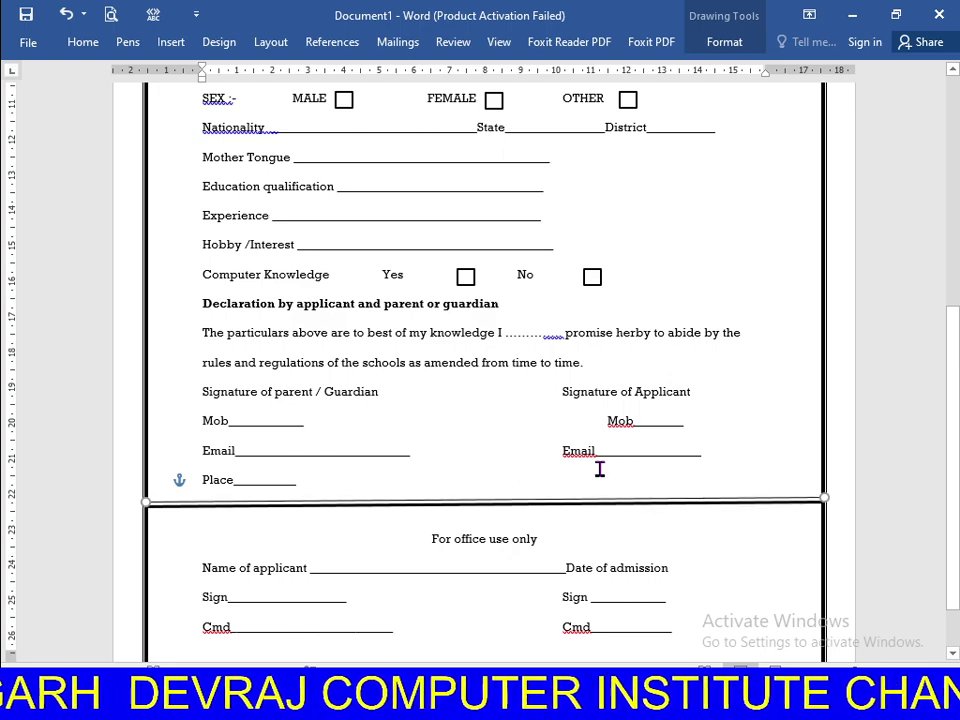
left_click(651, 467)
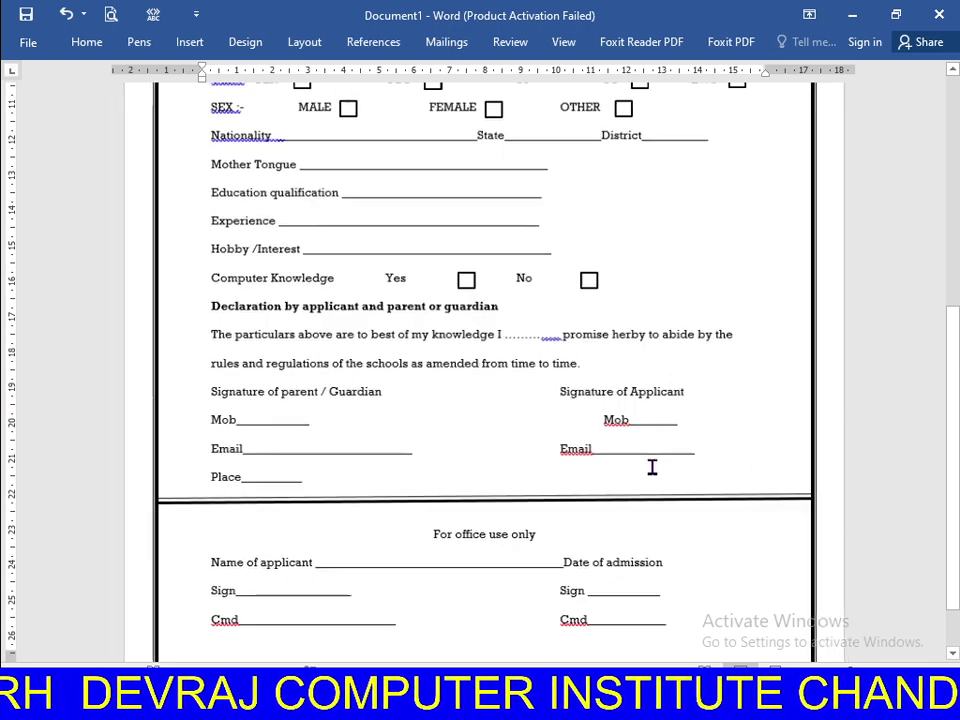
scroll(645, 463, "down", 6)
scroll(624, 454, "up", 2)
scroll(622, 454, "up", 2)
scroll(620, 458, "up", 2)
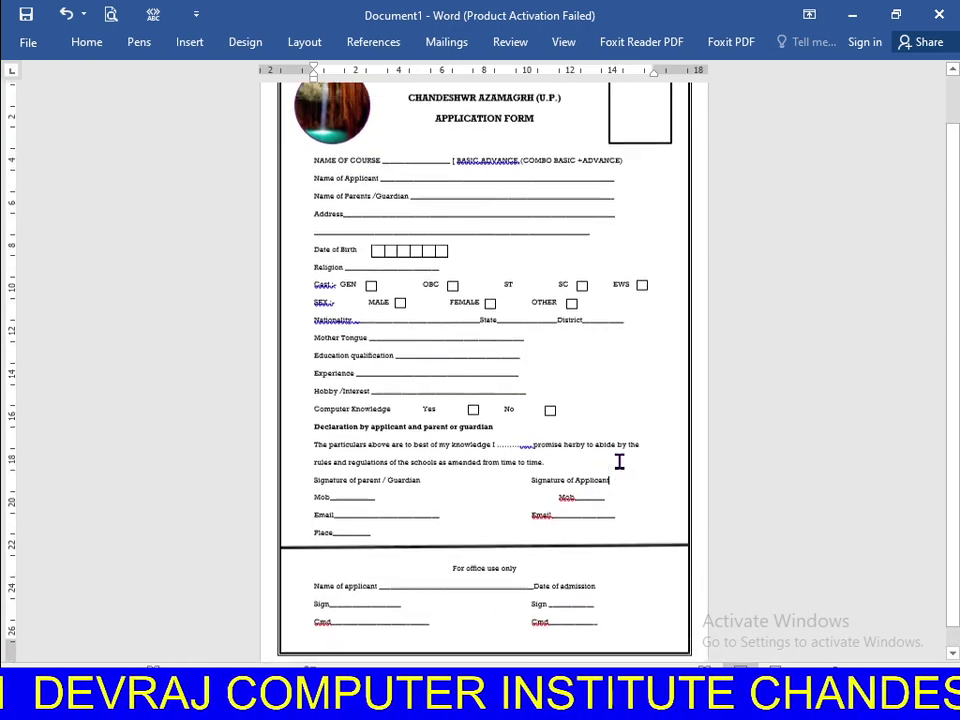
scroll(611, 456, "up", 2)
scroll(602, 497, "up", 2)
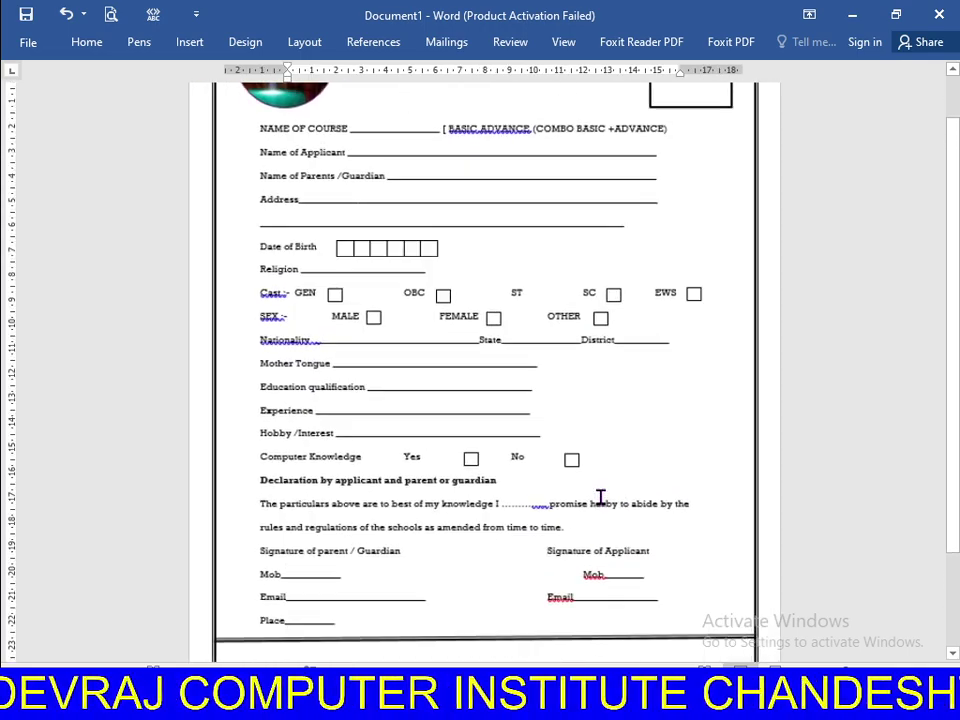
scroll(611, 461, "up", 2)
scroll(611, 461, "up", 1)
scroll(611, 461, "up", 1)
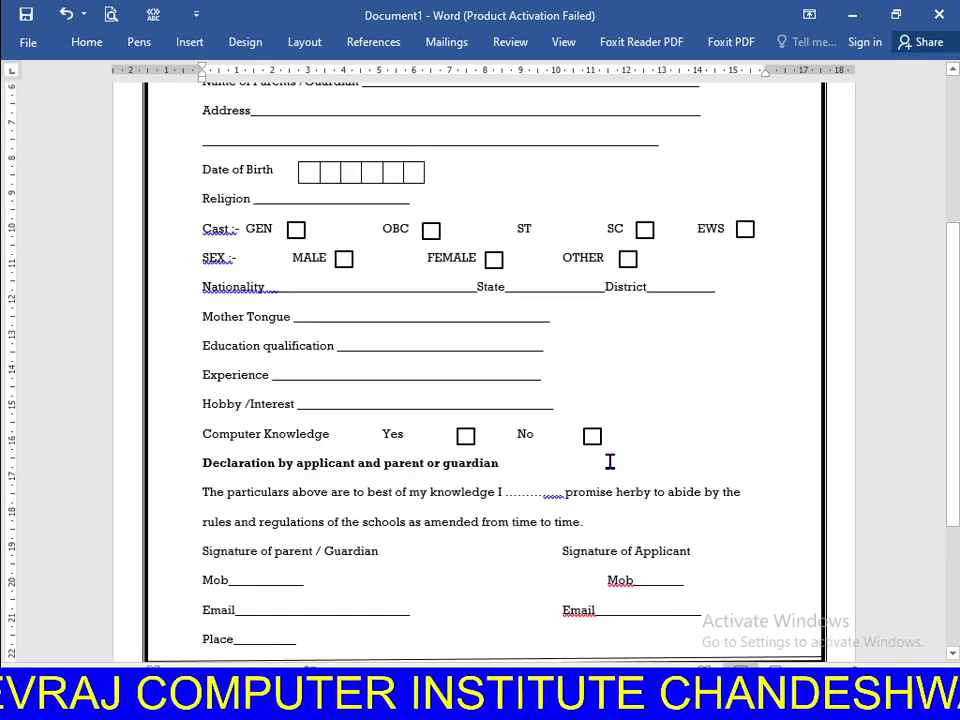
scroll(542, 396, "up", 1)
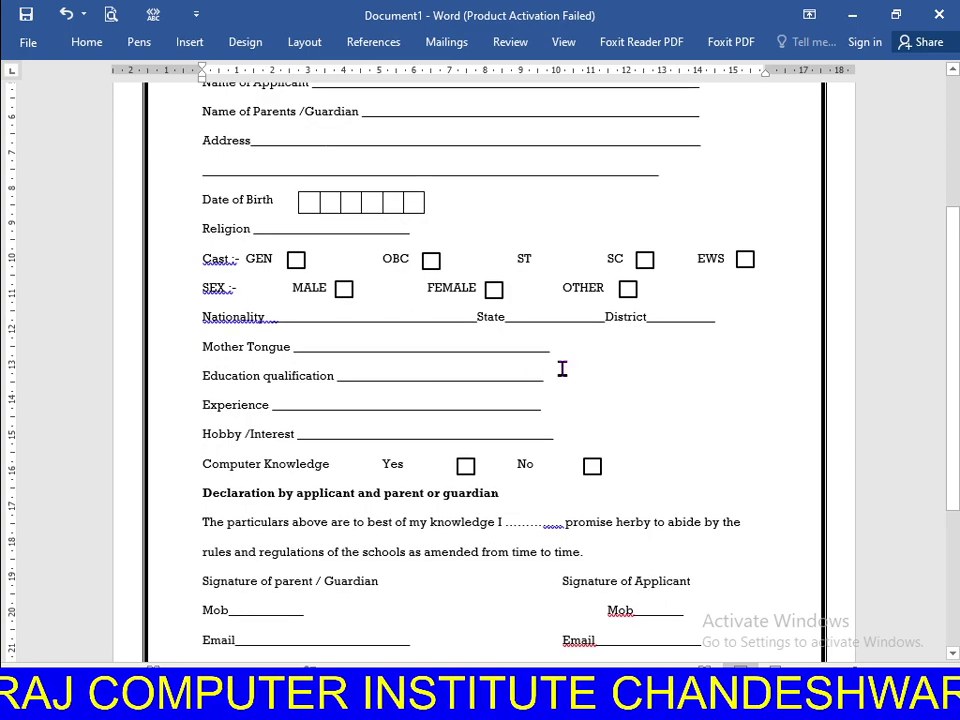
scroll(562, 369, "down", 1)
scroll(594, 356, "up", 2)
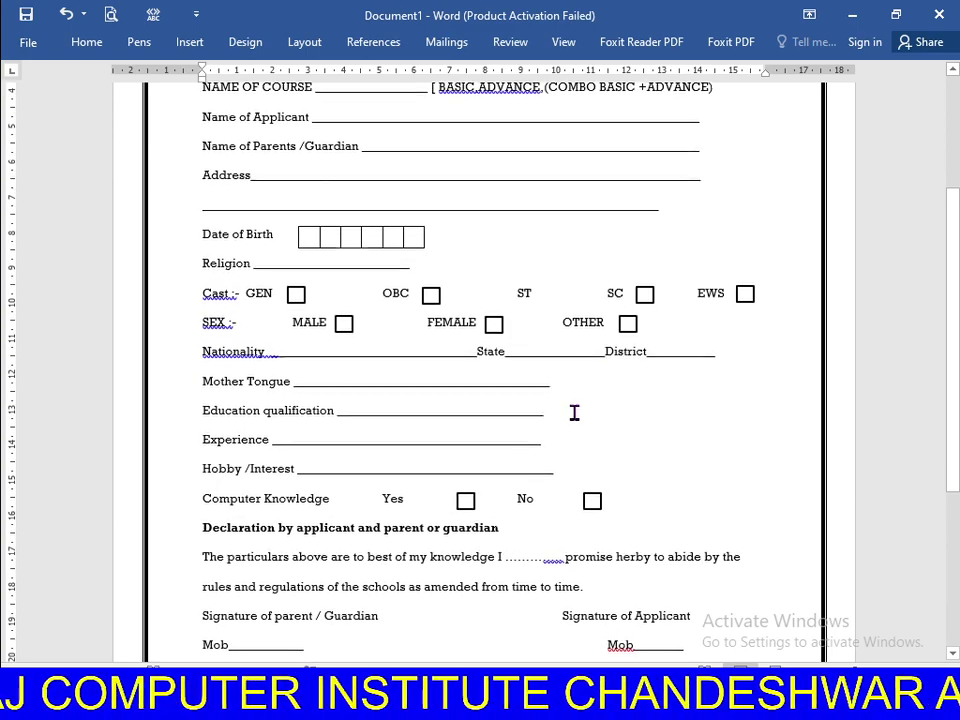
scroll(572, 411, "up", 1)
scroll(557, 405, "up", 1)
scroll(557, 405, "up", 1)
scroll(557, 405, "up", 1)
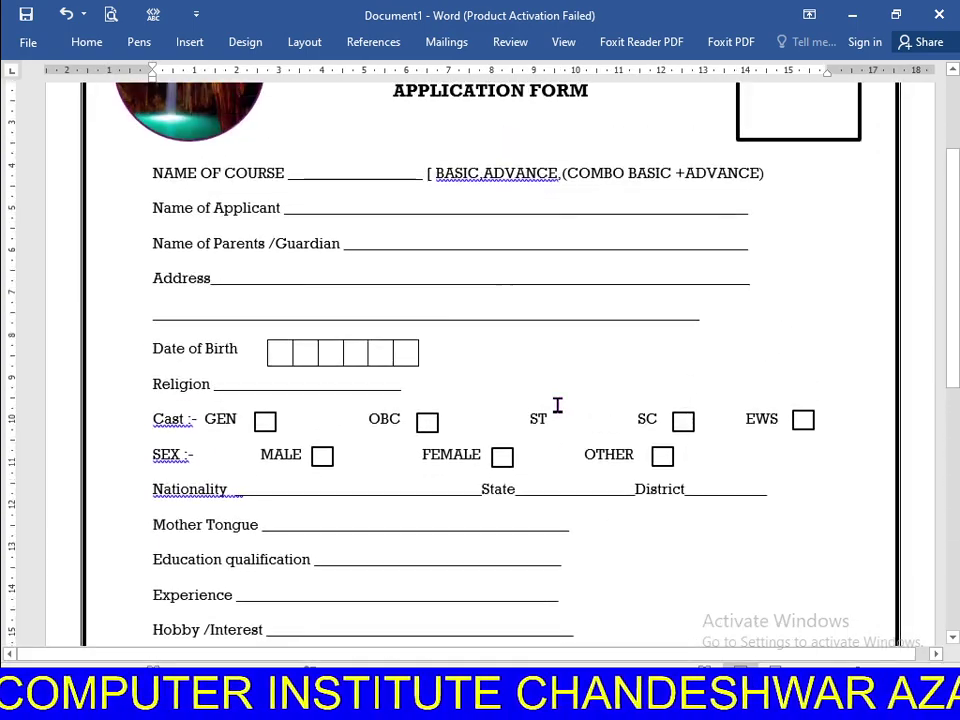
scroll(545, 390, "up", 1)
scroll(525, 368, "up", 1)
scroll(505, 345, "up", 1)
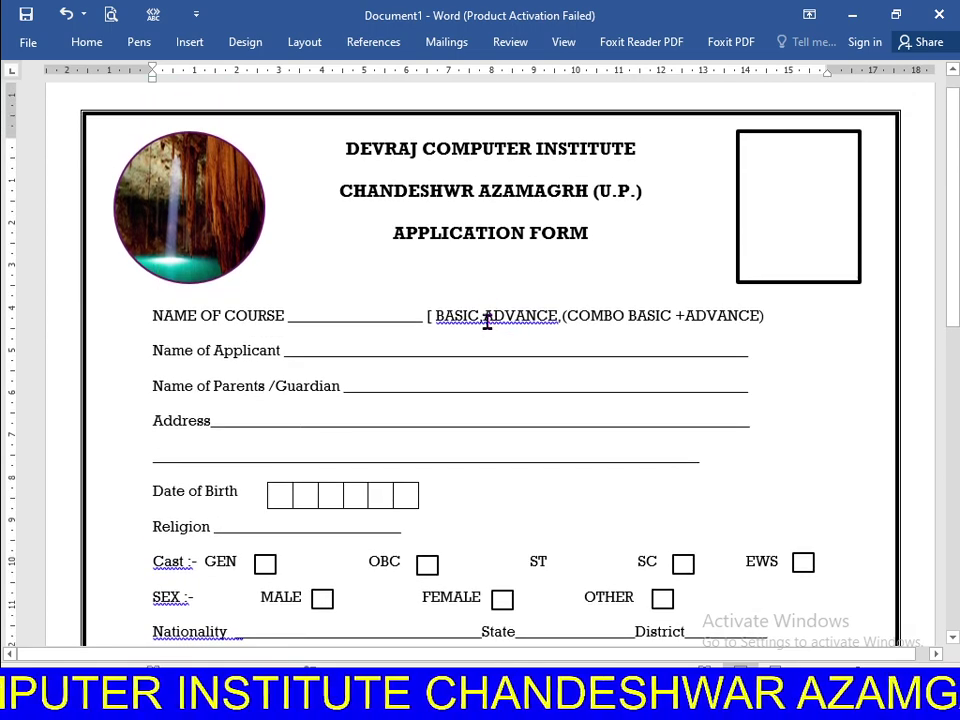
- Add commas after BASIC and ADVANCE and remove the stray space before COMBO
left_click(485, 316)
type(",")
left_click(562, 352)
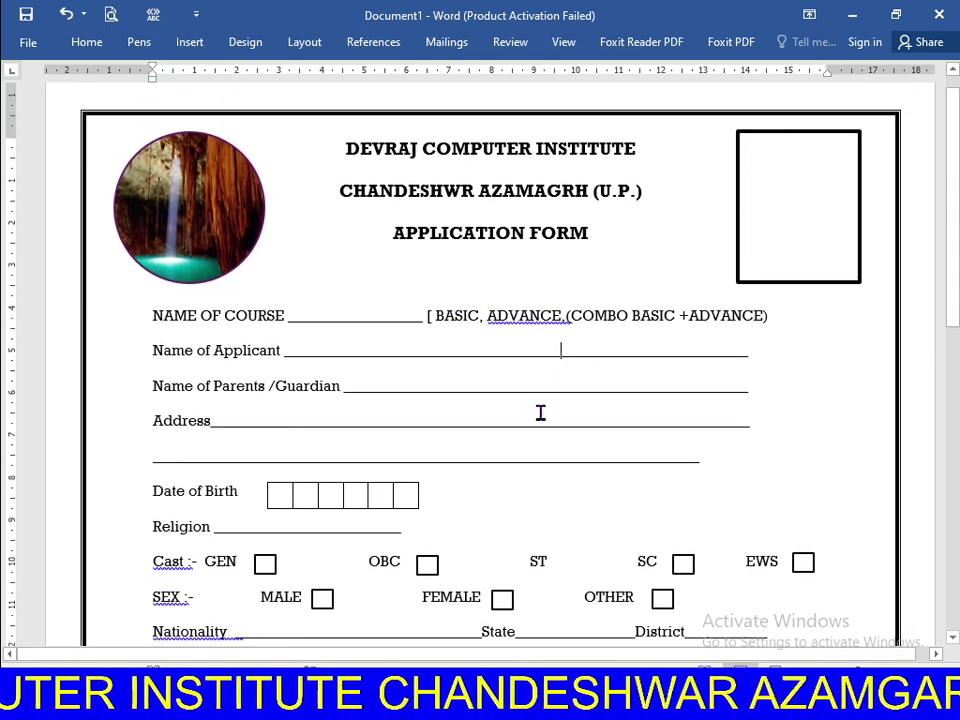
left_click(569, 316)
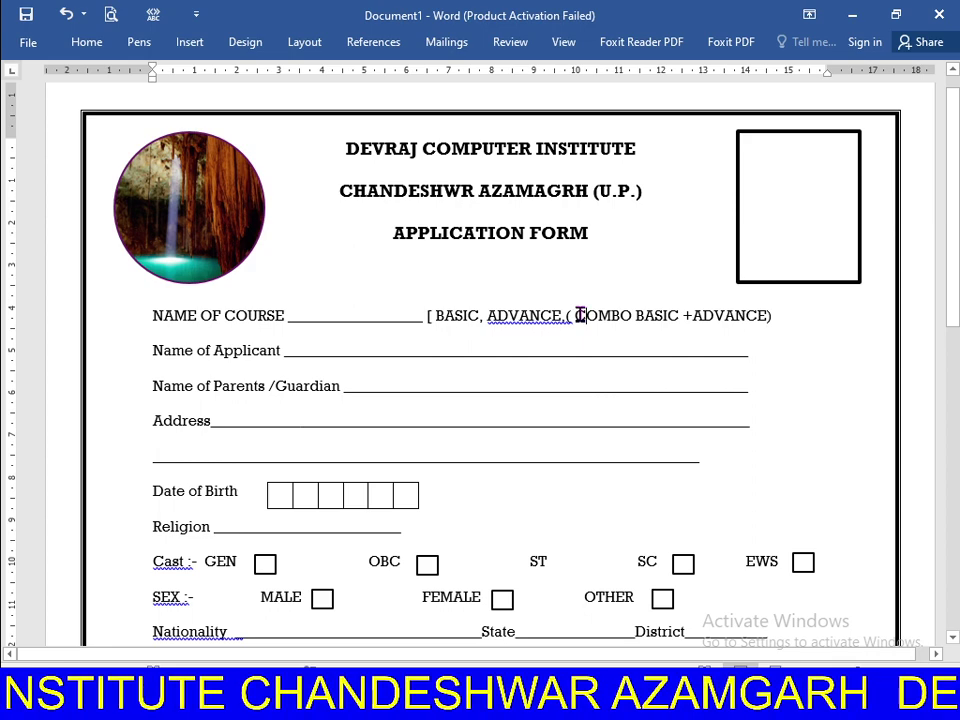
key("BackSpace")
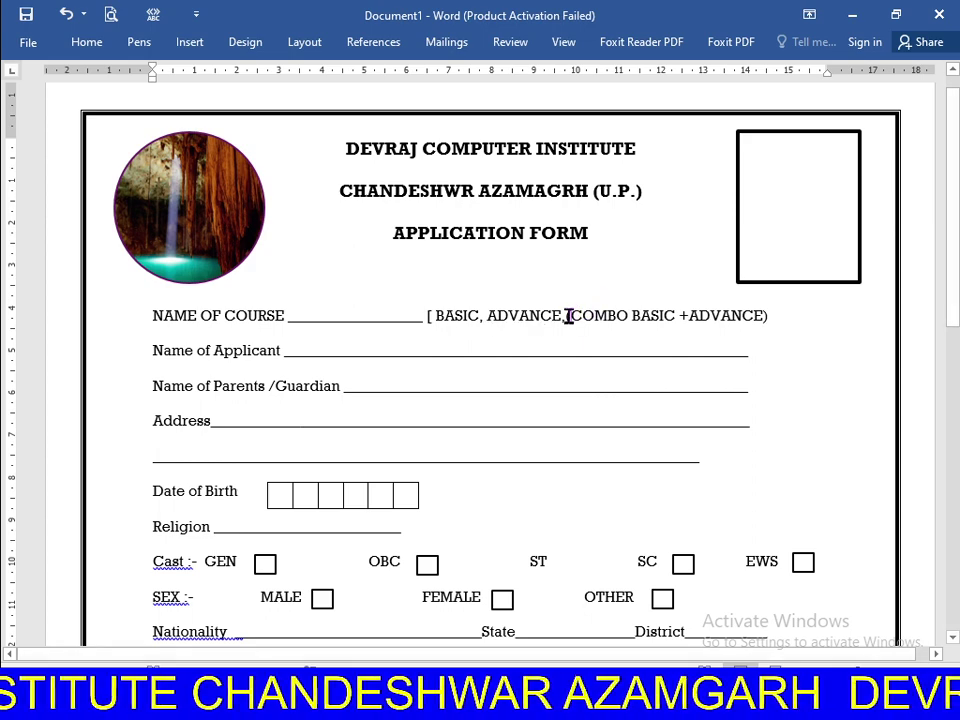
key("BackSpace")
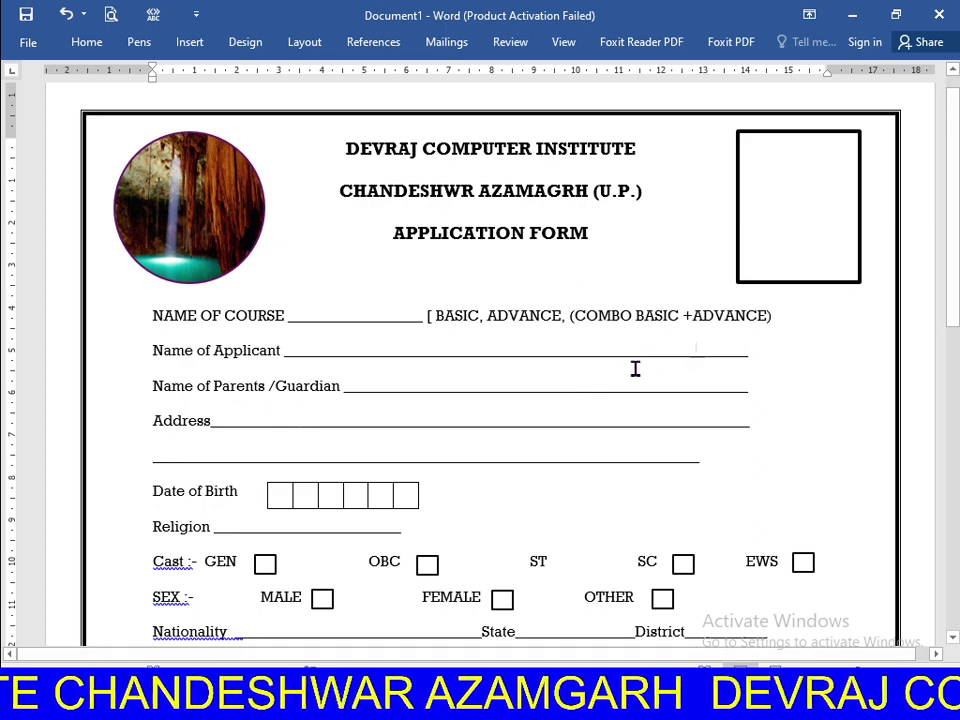
scroll(523, 327, "down", 2)
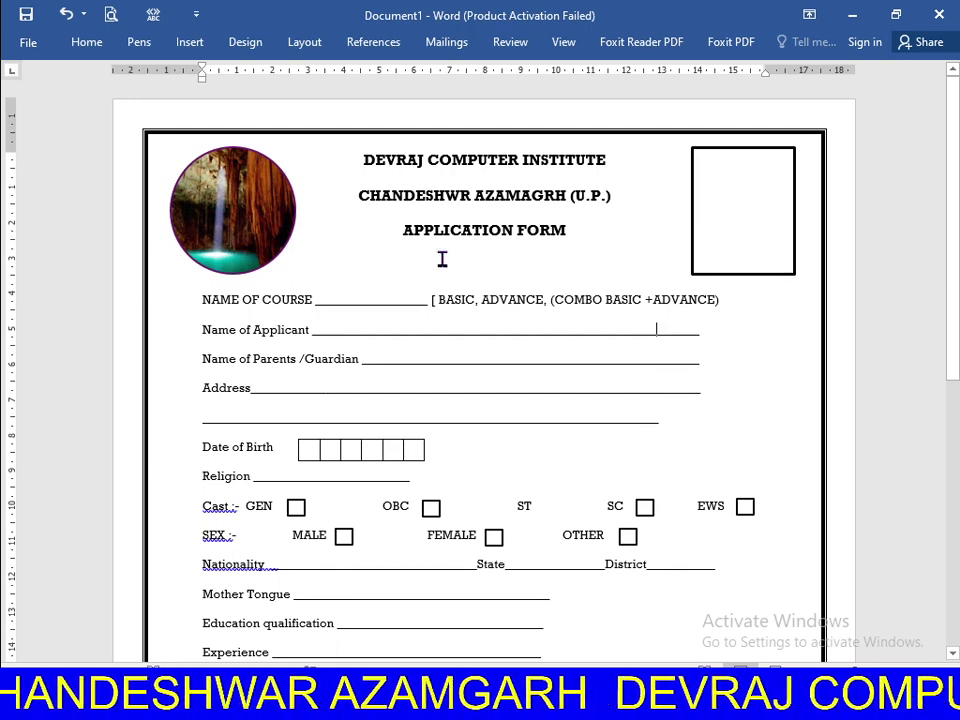
left_click(759, 226)
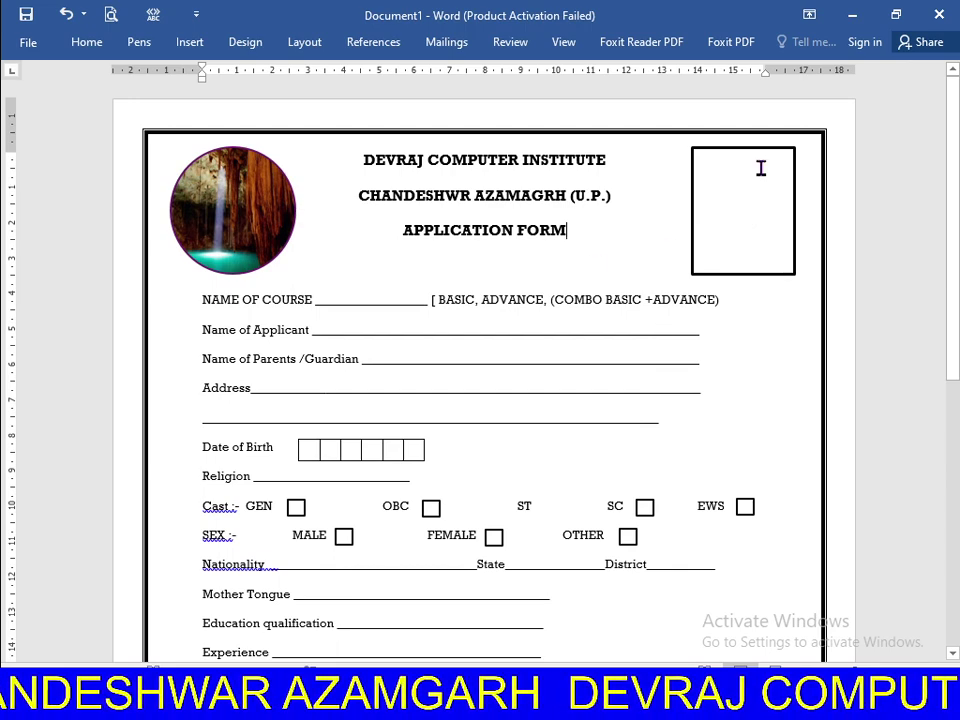
left_click(760, 150)
scroll(666, 306, "down", 2)
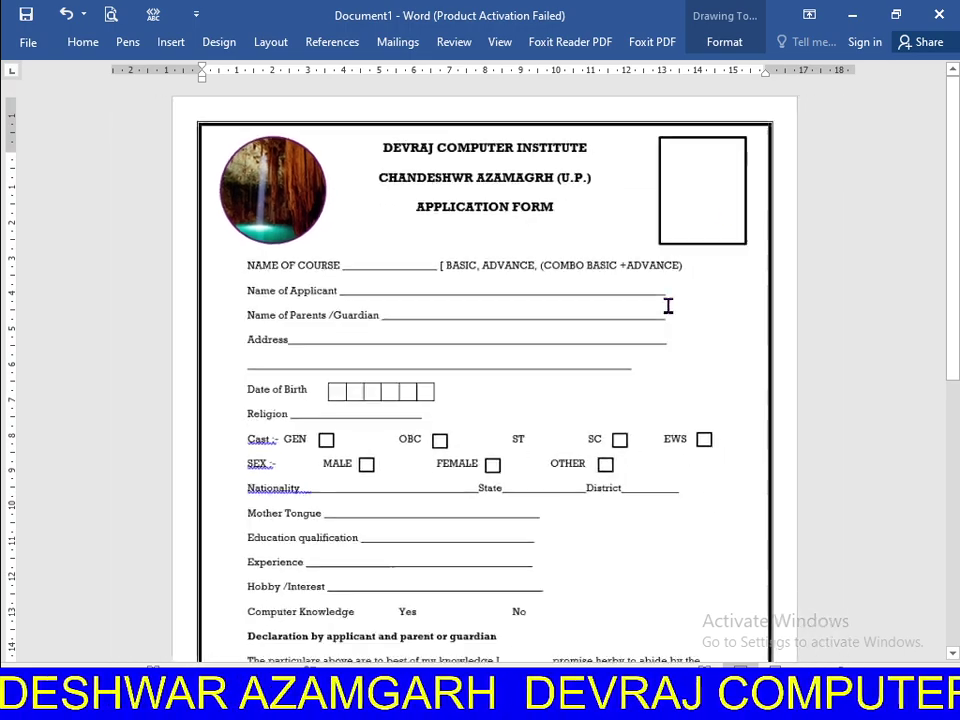
scroll(641, 388, "down", 3)
scroll(636, 392, "up", 3)
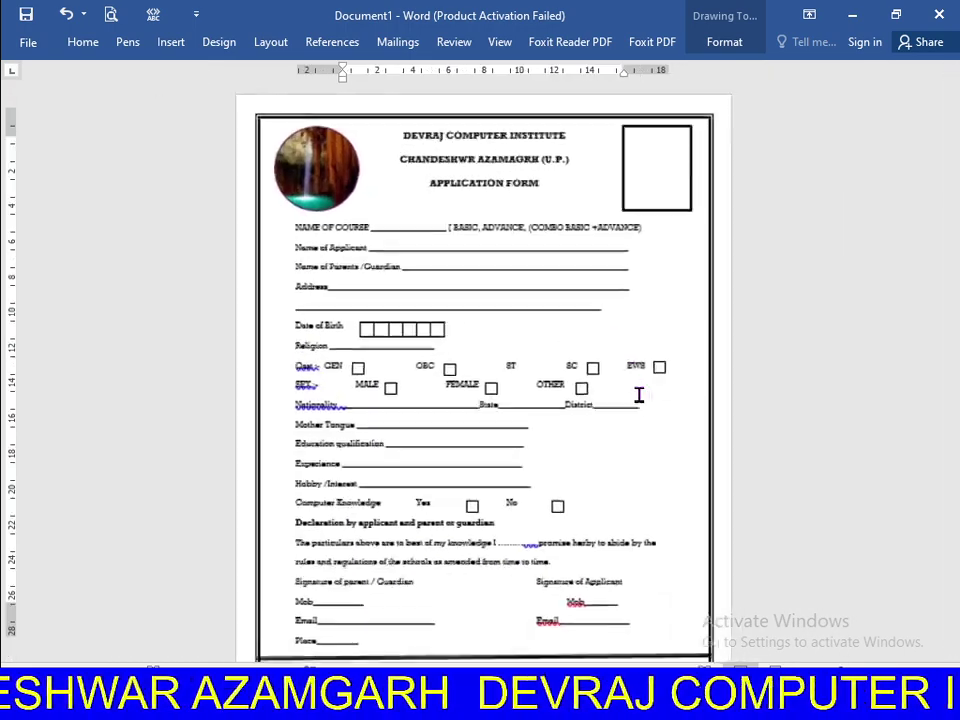
scroll(590, 410, "down", 1)
scroll(581, 422, "up", 2)
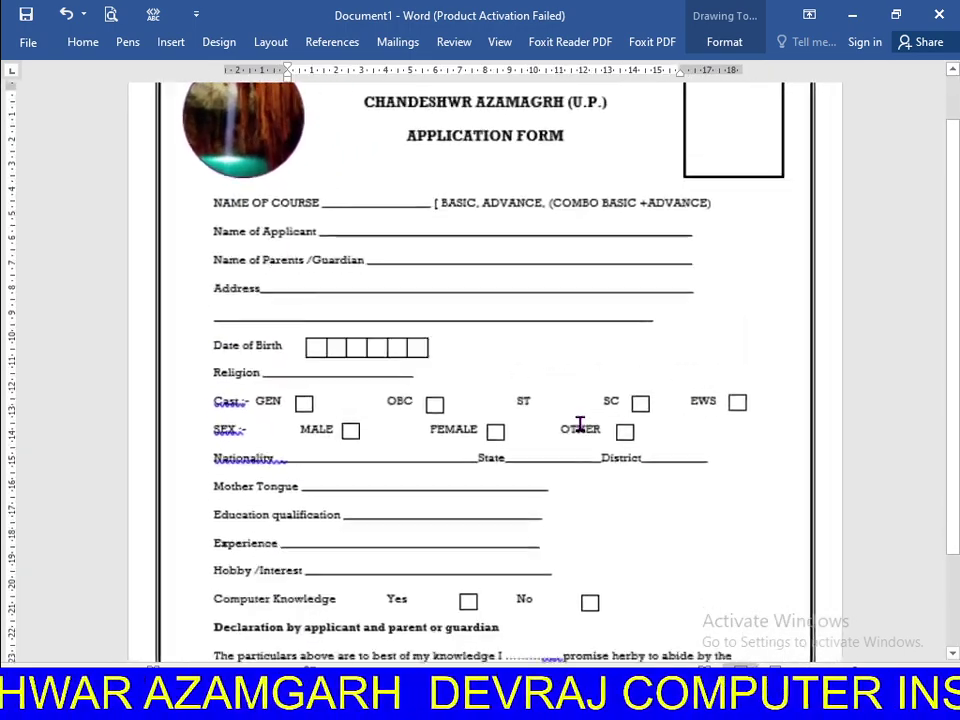
scroll(580, 422, "up", 1)
scroll(580, 422, "up", 2)
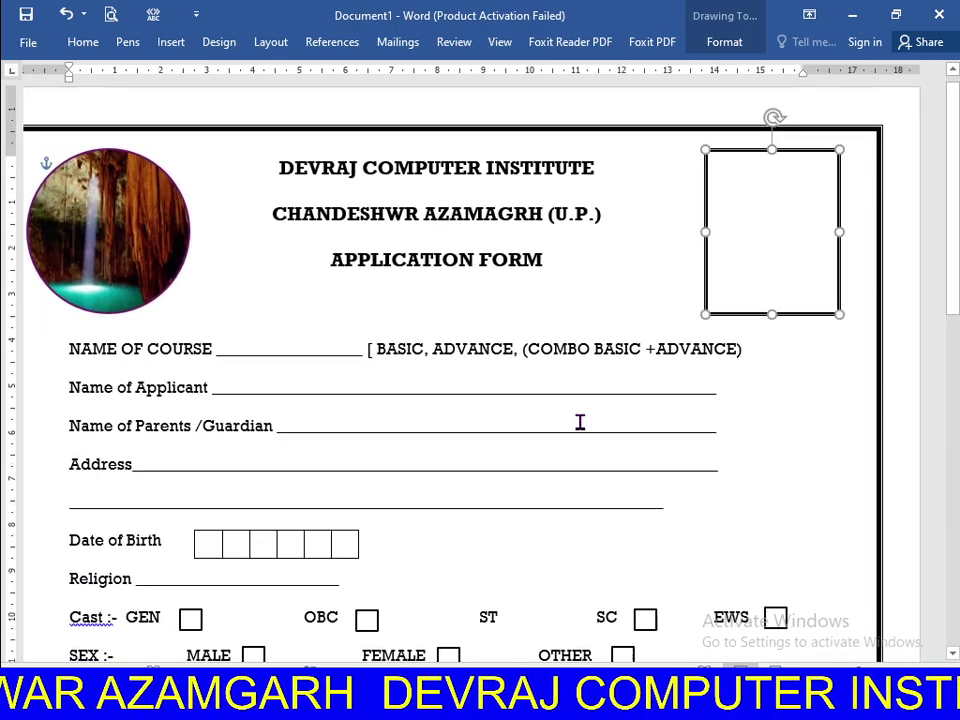
scroll(580, 422, "down", 1)
scroll(580, 422, "down", 1)
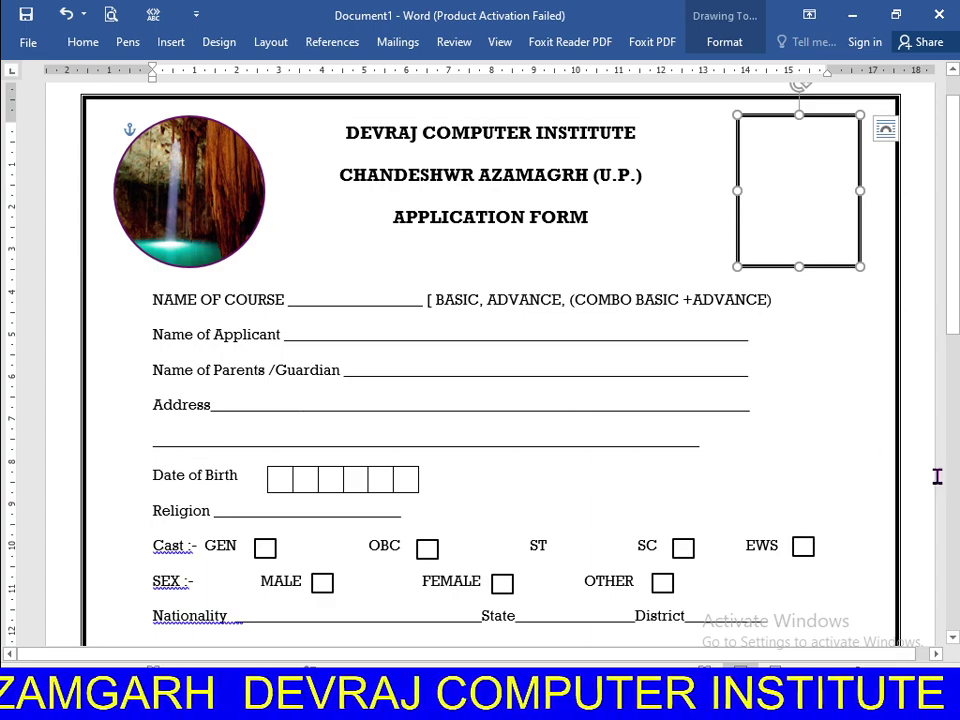
scroll(937, 477, "down", 2)
scroll(936, 476, "down", 1)
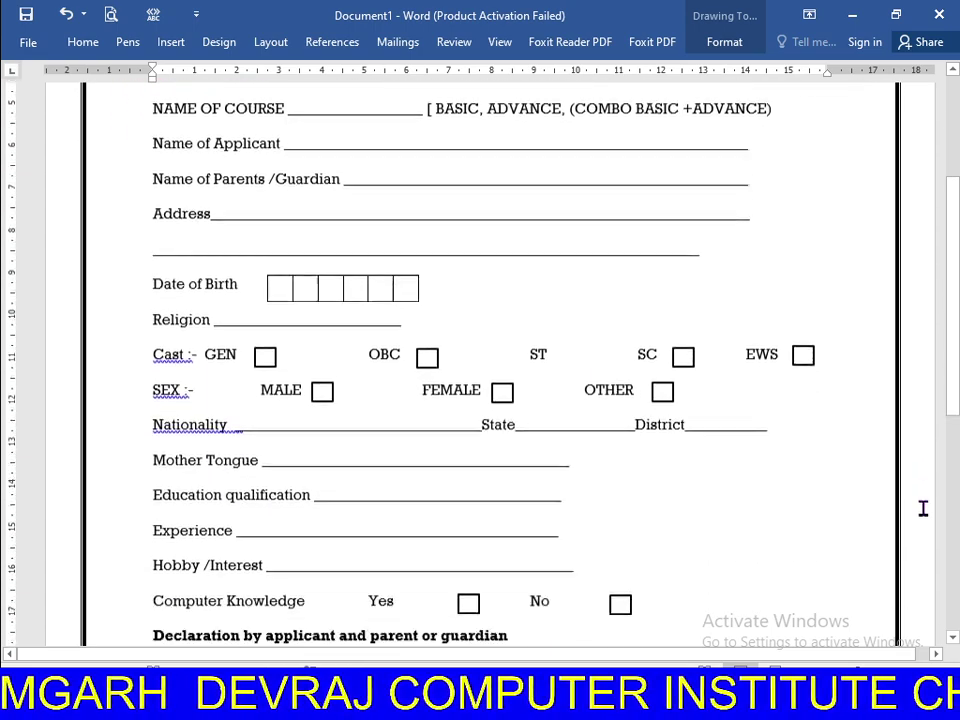
scroll(922, 507, "down", 2)
scroll(922, 508, "down", 2)
scroll(922, 508, "down", 1)
scroll(922, 508, "down", 1)
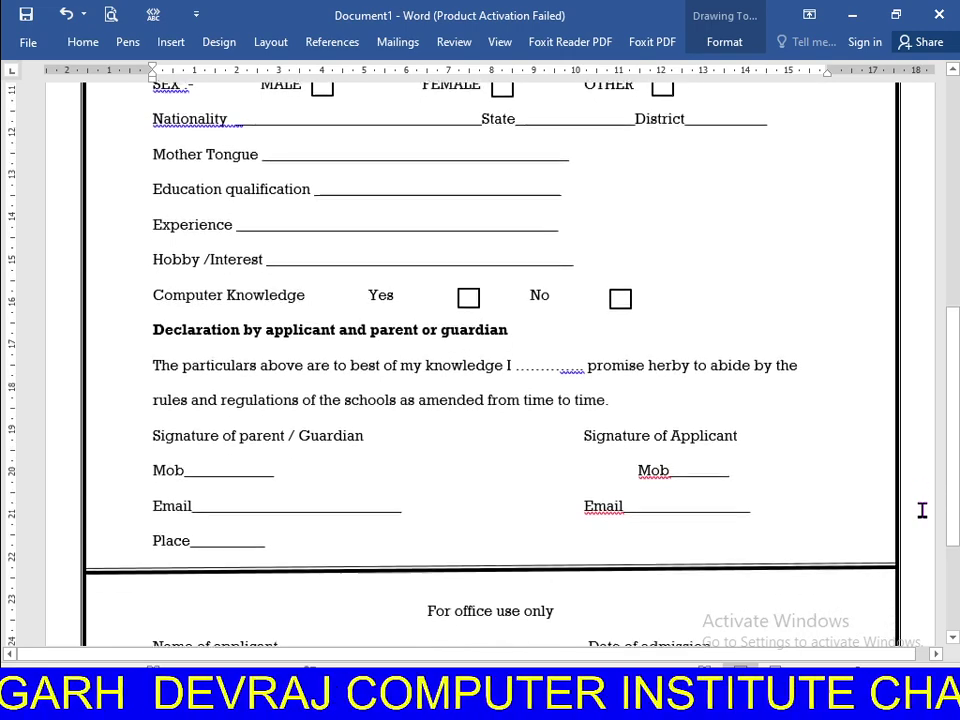
scroll(922, 510, "down", 1)
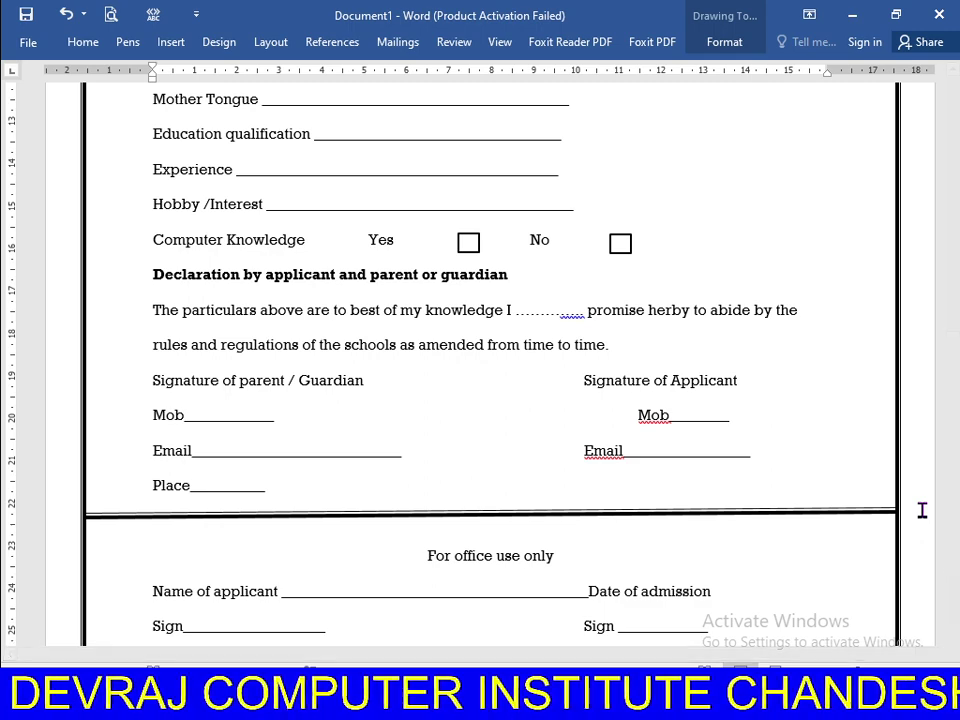
scroll(922, 510, "down", 3)
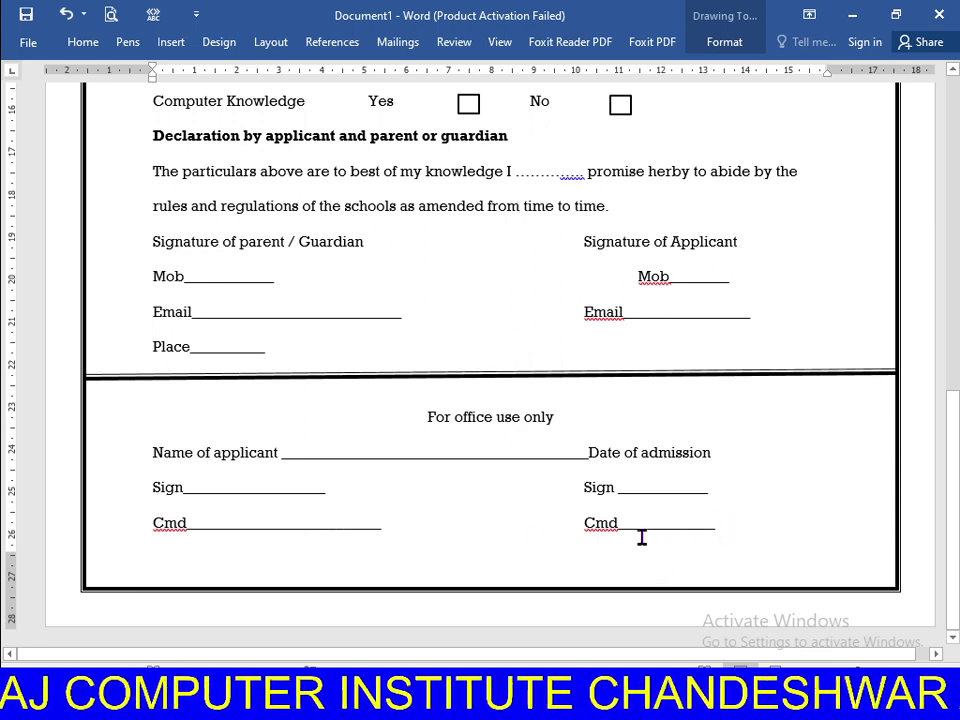
- Change both Cmd labels in the office-use row to uppercase CMD
left_click_drag(642, 537, 167, 531)
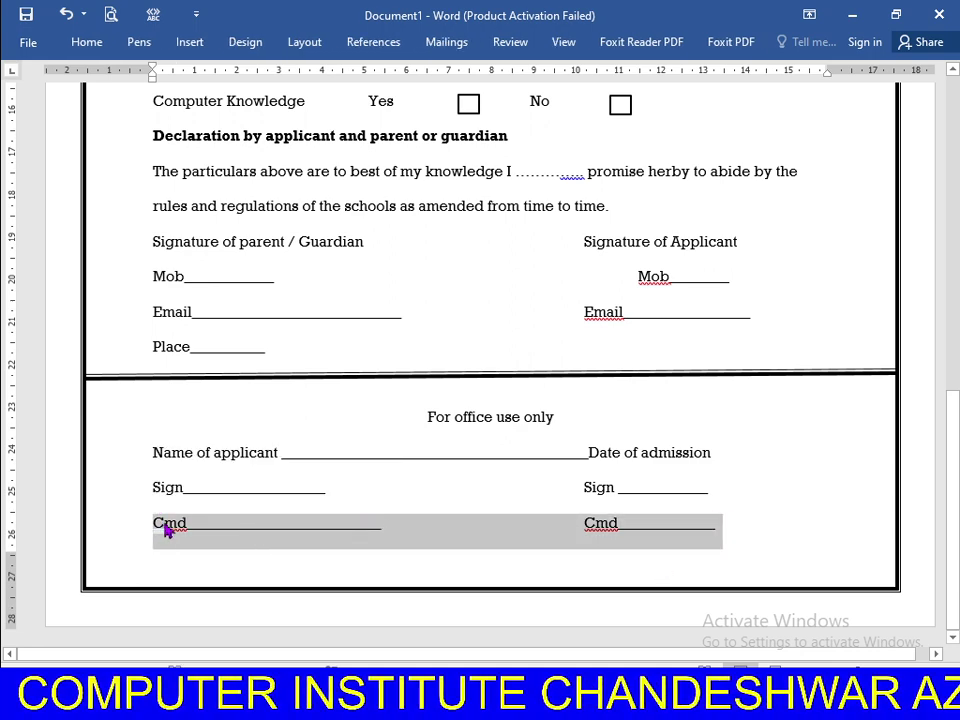
key("shift+F3")
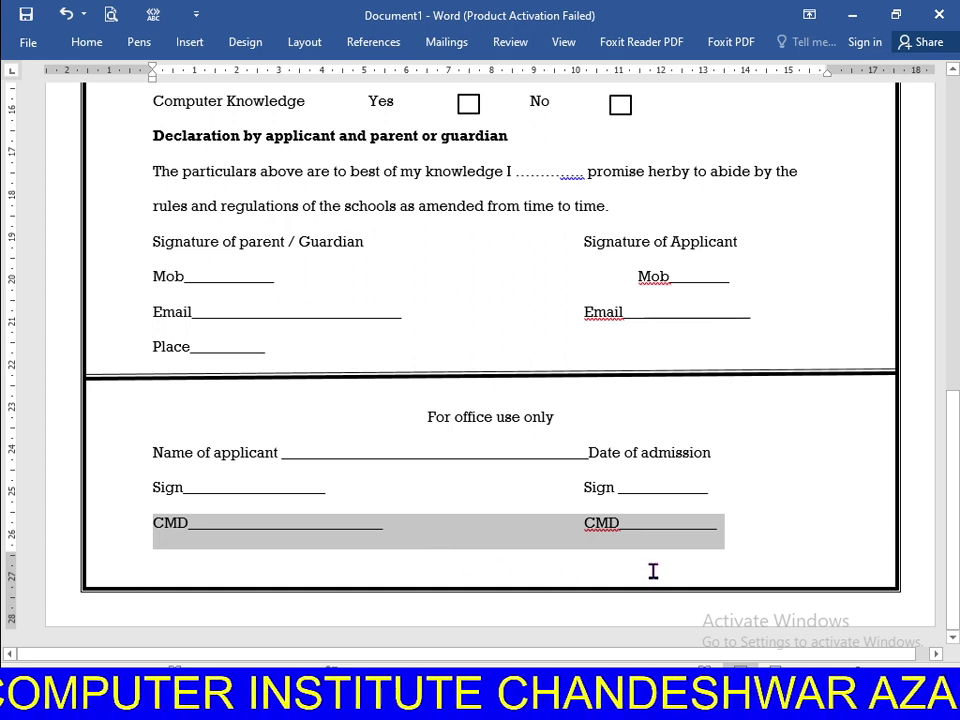
left_click(720, 525)
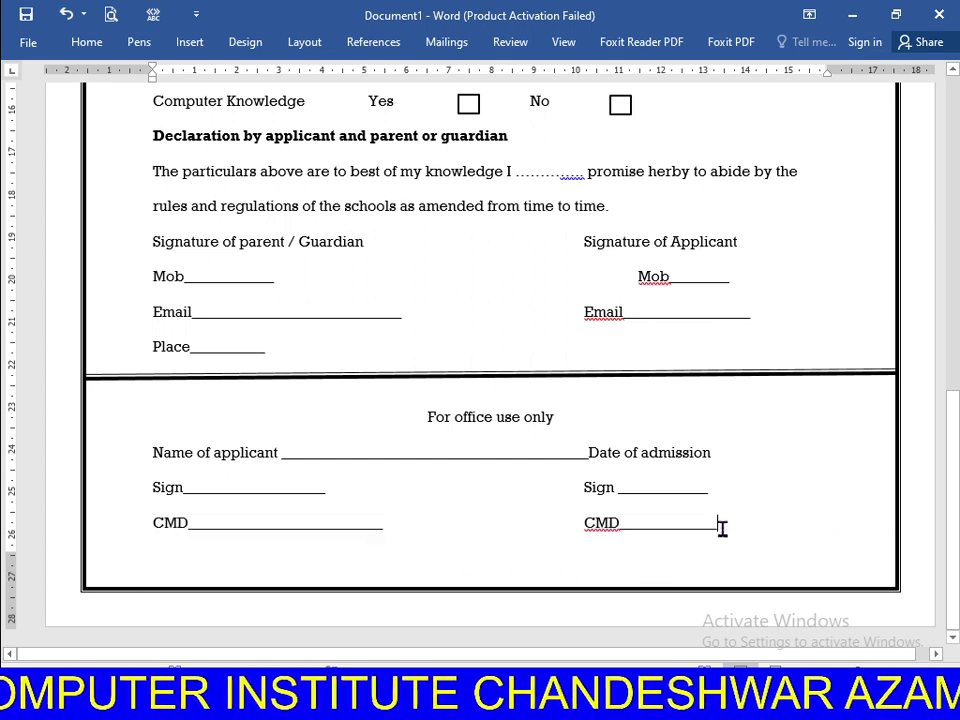
left_click(624, 522)
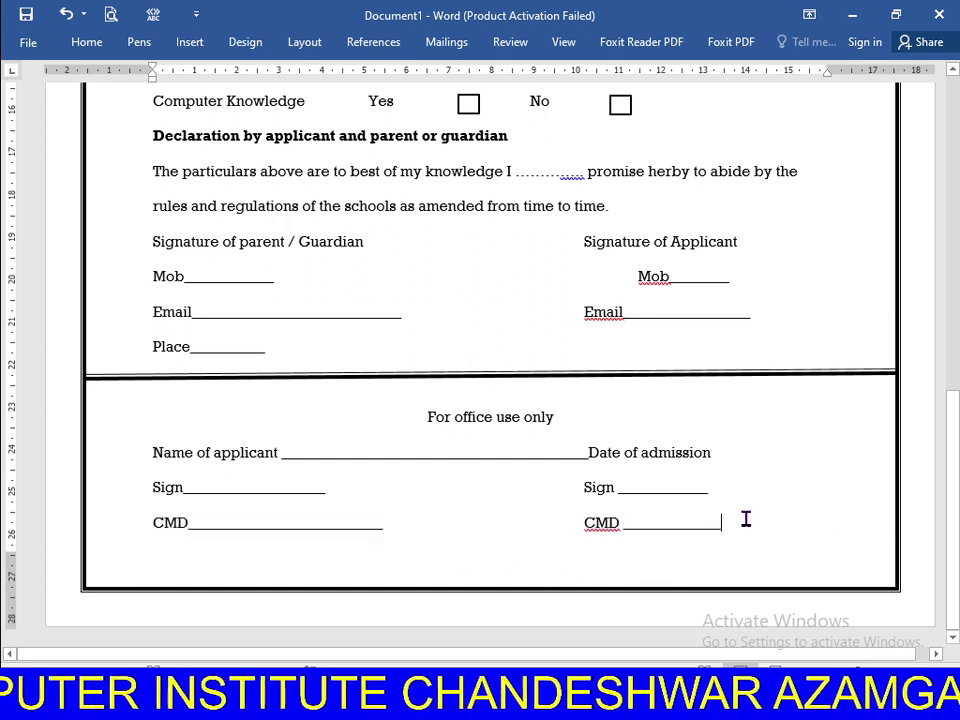
- Make the office-use heading uppercase 'FOR OFFICE USE ONLY' and underline it
scroll(733, 514, "down", 1, "ctrl")
scroll(733, 513, "down", 1, "ctrl")
scroll(725, 514, "down", 1, "ctrl")
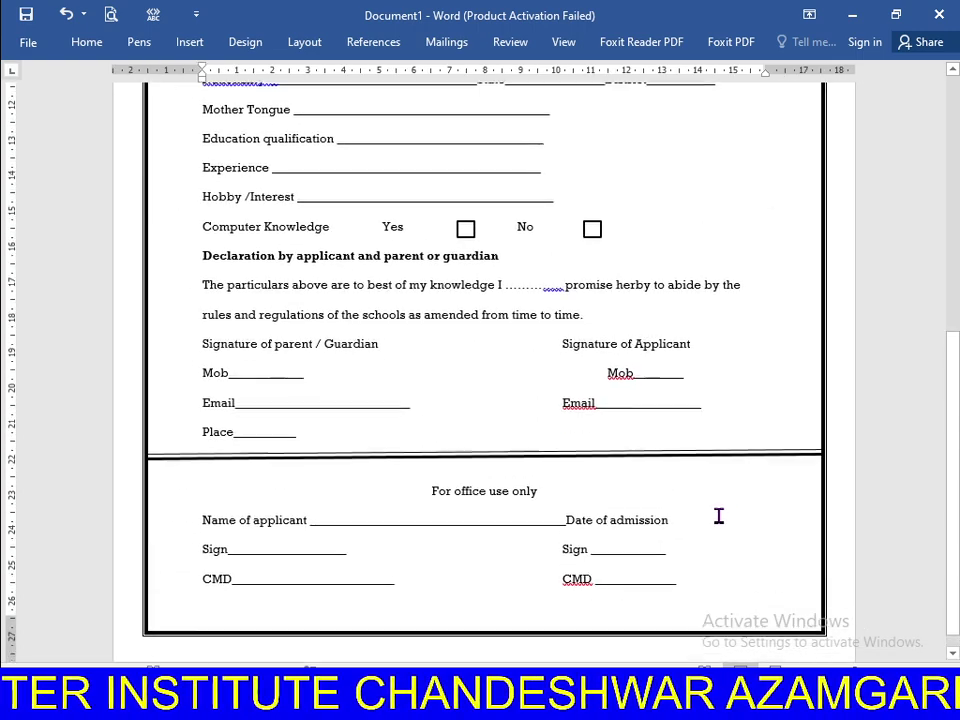
scroll(718, 516, "up", 1)
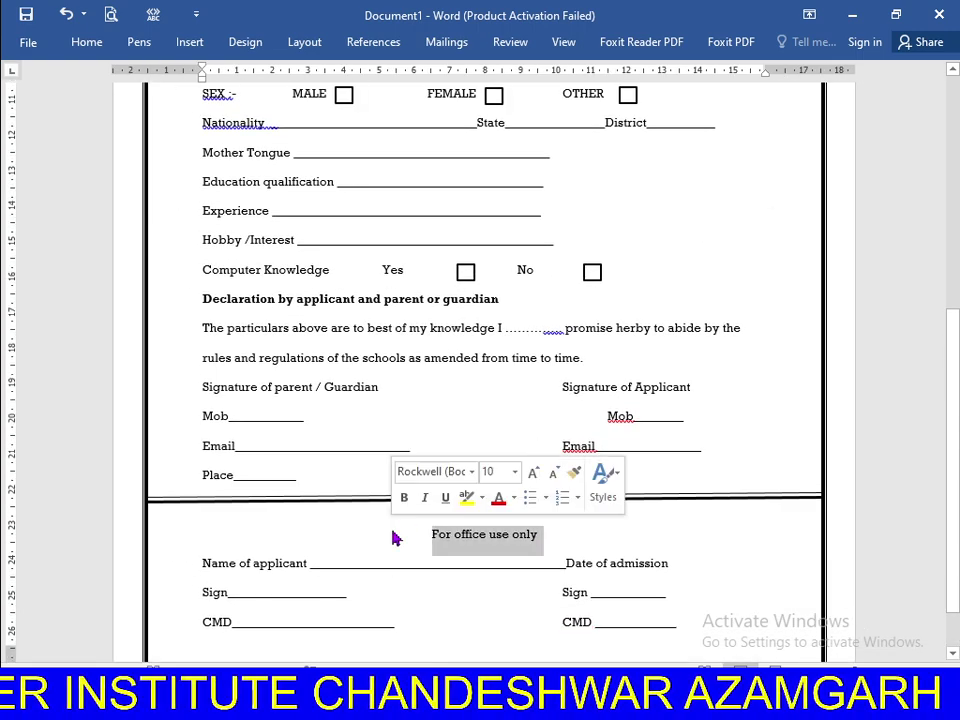
key("shift+F3")
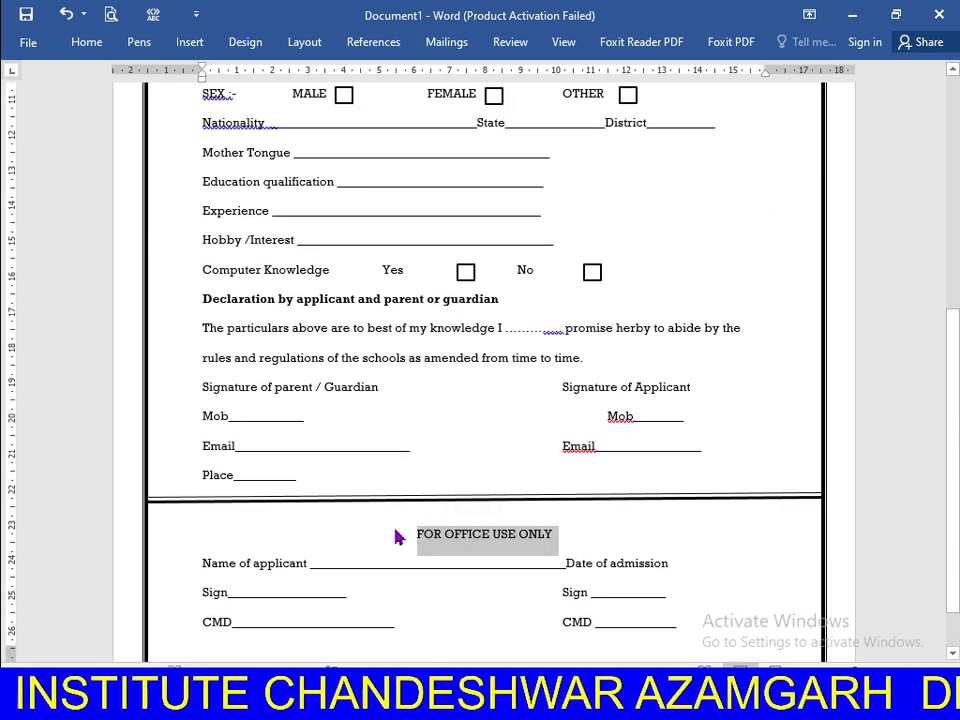
left_click(561, 537)
left_click_drag(563, 538, 412, 537)
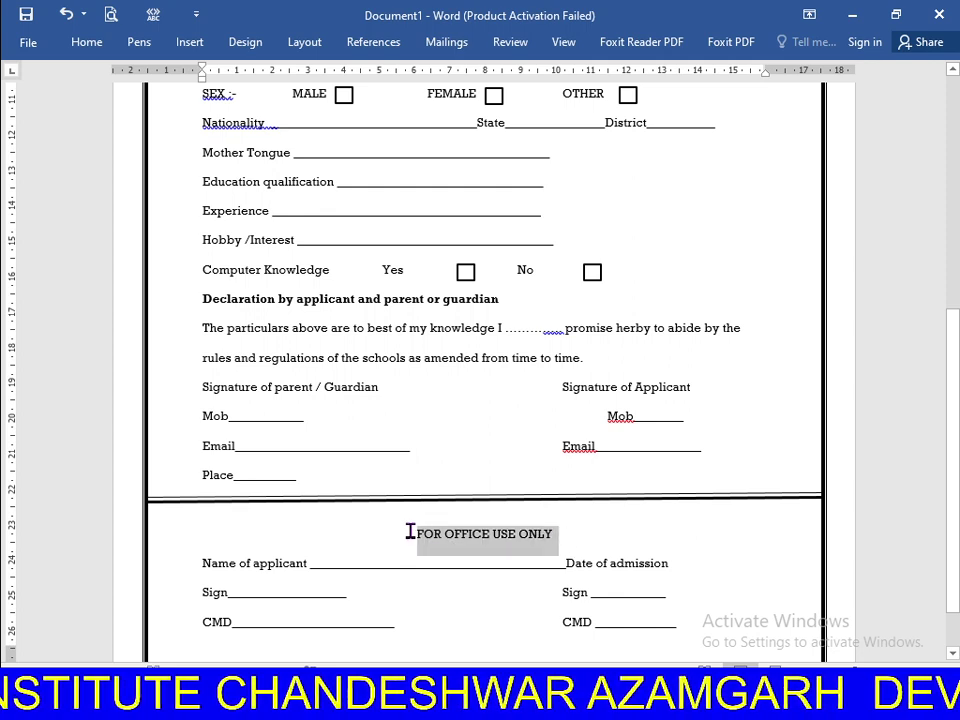
key("ctrl+u")
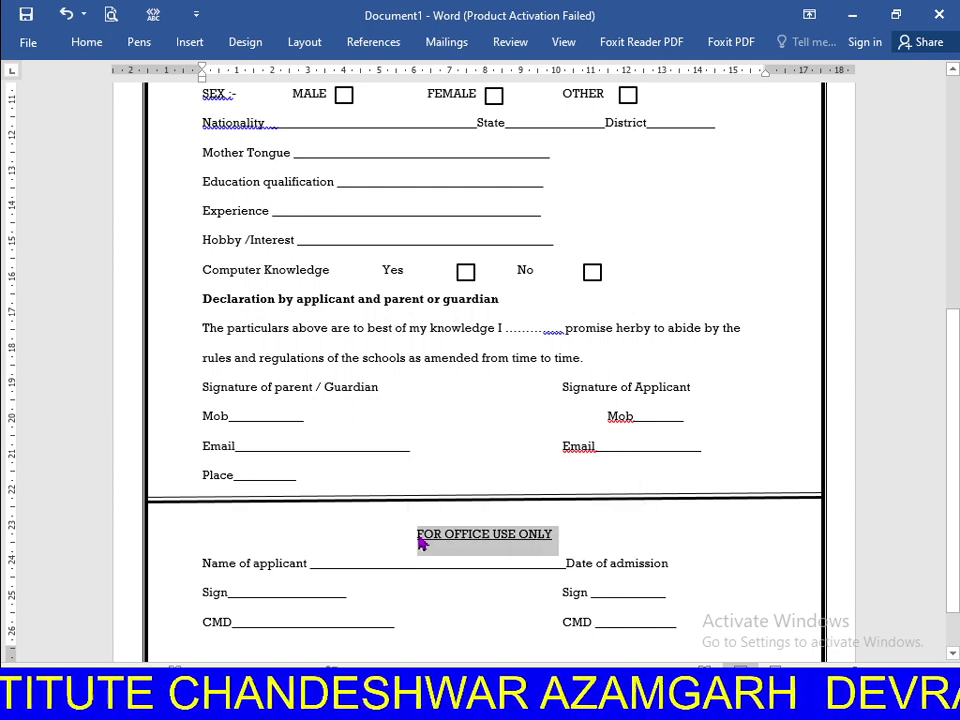
left_click(605, 534)
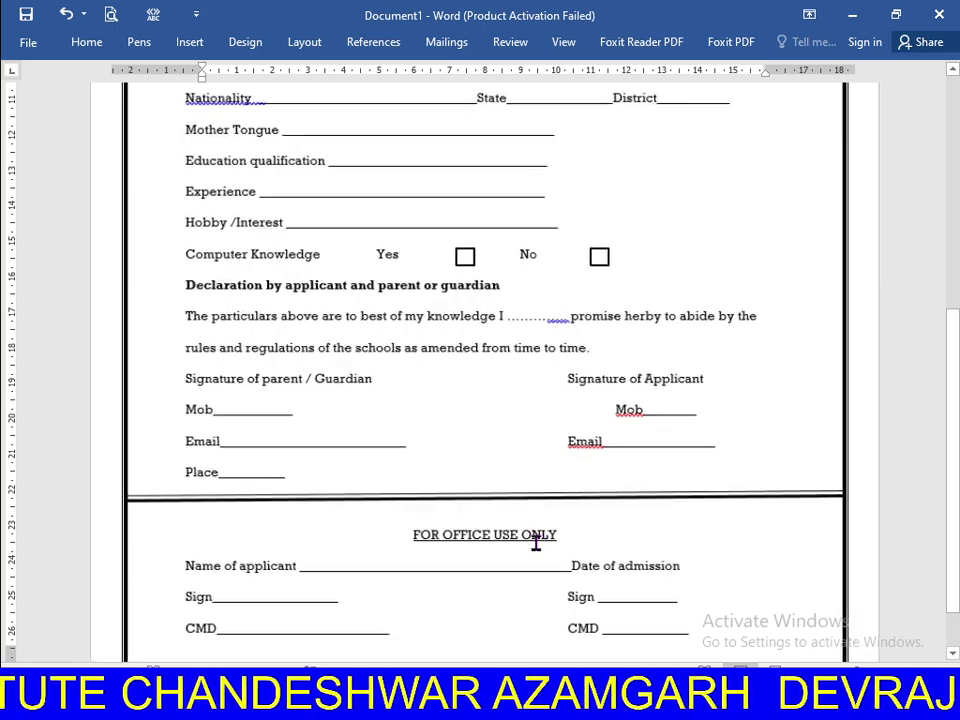
scroll(540, 538, "down", 2, "ctrl")
scroll(677, 497, "up", 1)
scroll(671, 469, "up", 2)
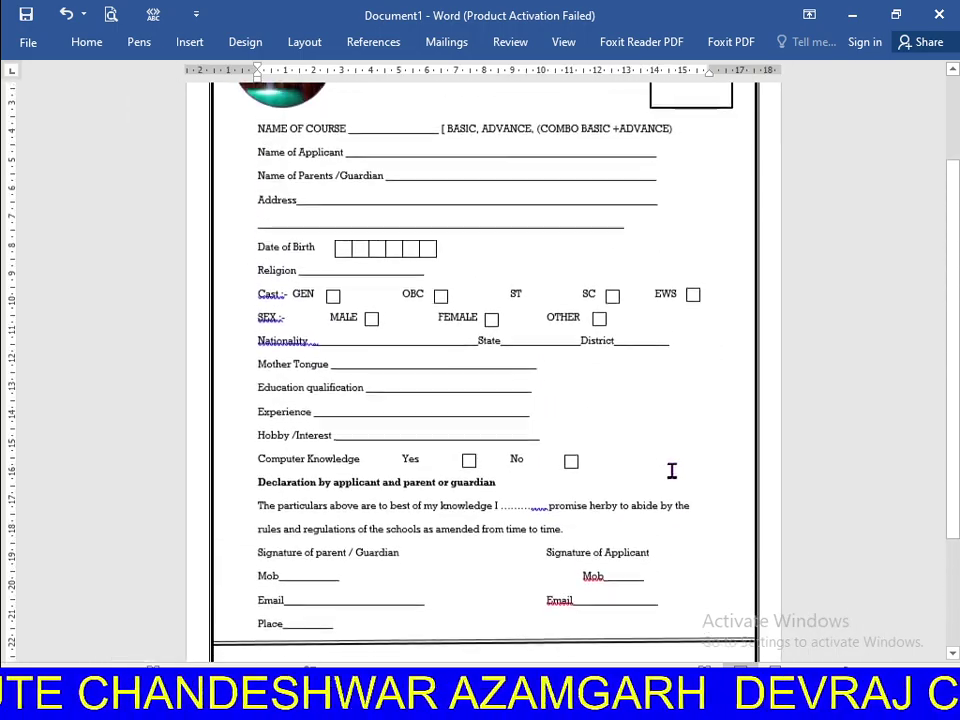
scroll(662, 465, "up", 2)
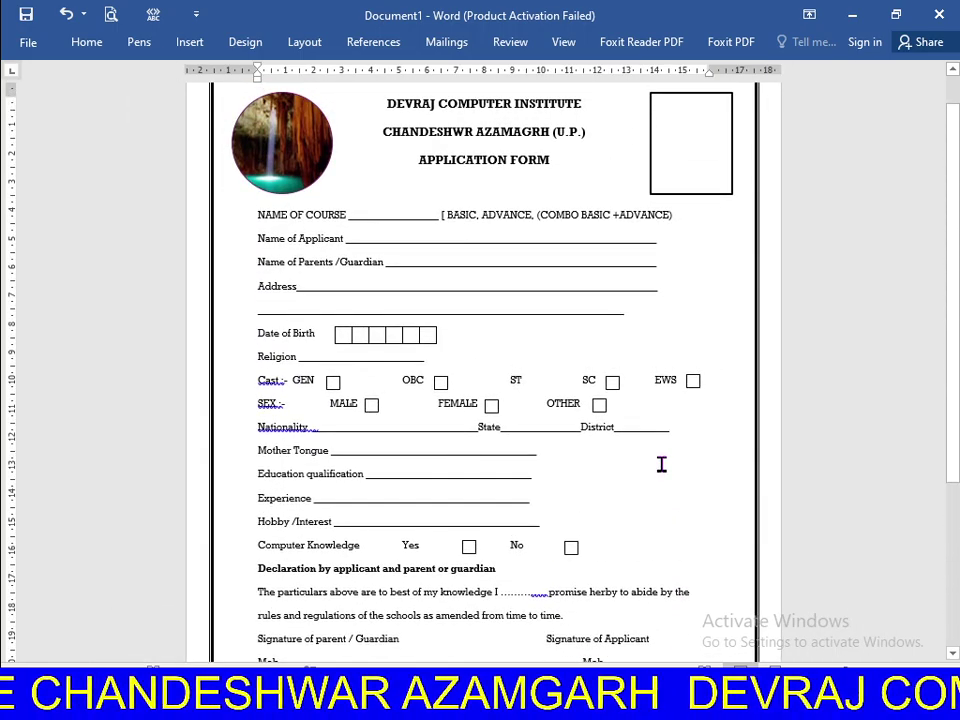
scroll(659, 466, "down", 1, "ctrl")
scroll(665, 485, "down", 1, "ctrl")
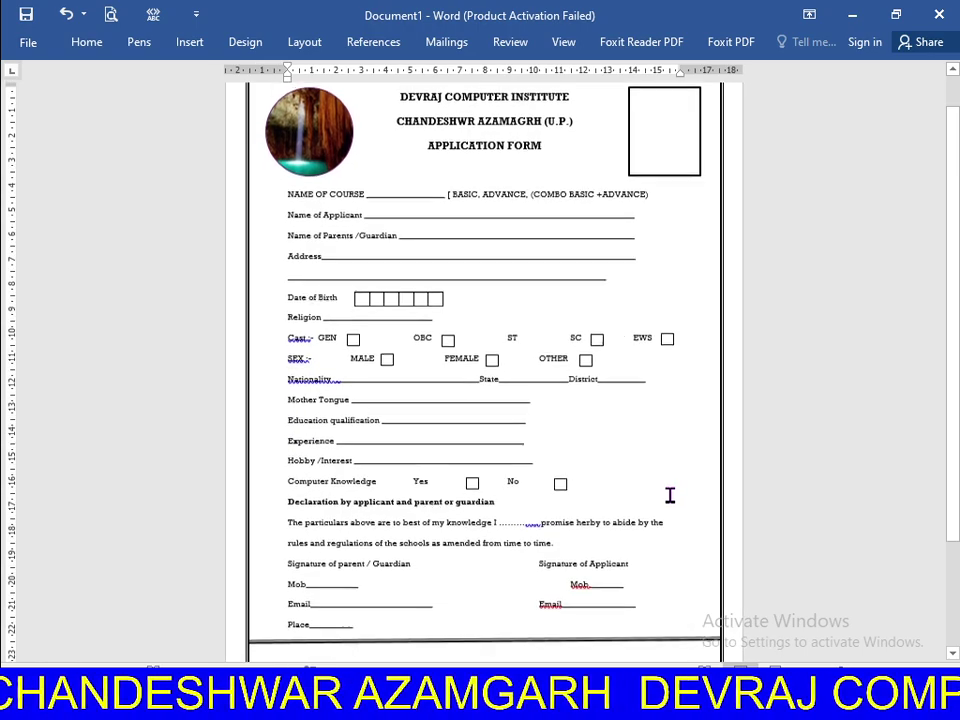
scroll(668, 495, "down", 3, "ctrl")
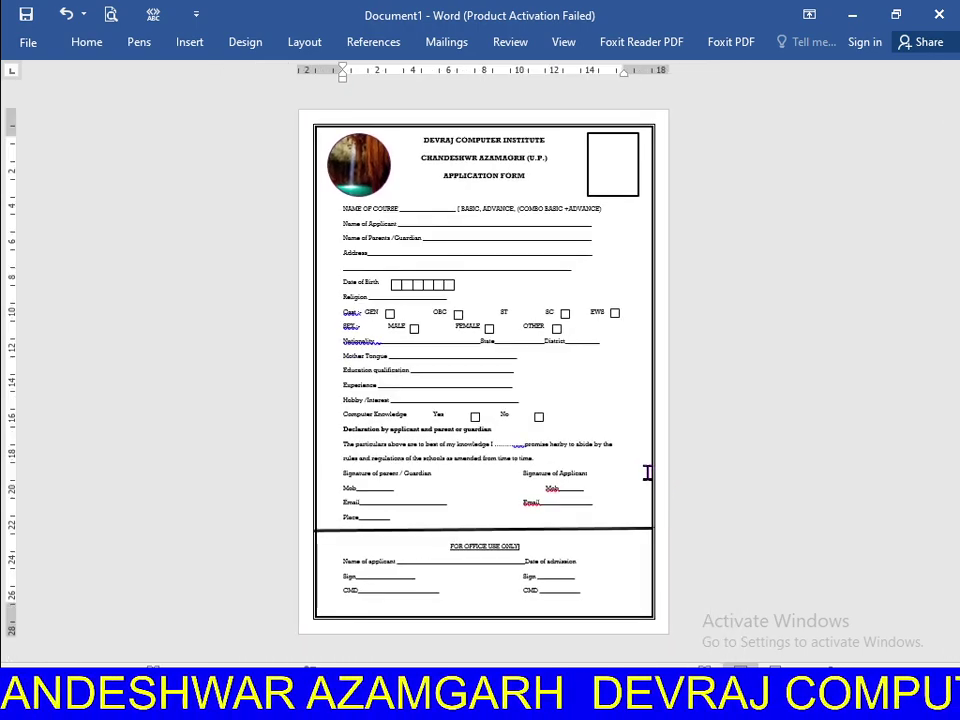
scroll(647, 474, "up", 2, "ctrl")
scroll(647, 474, "up", 1)
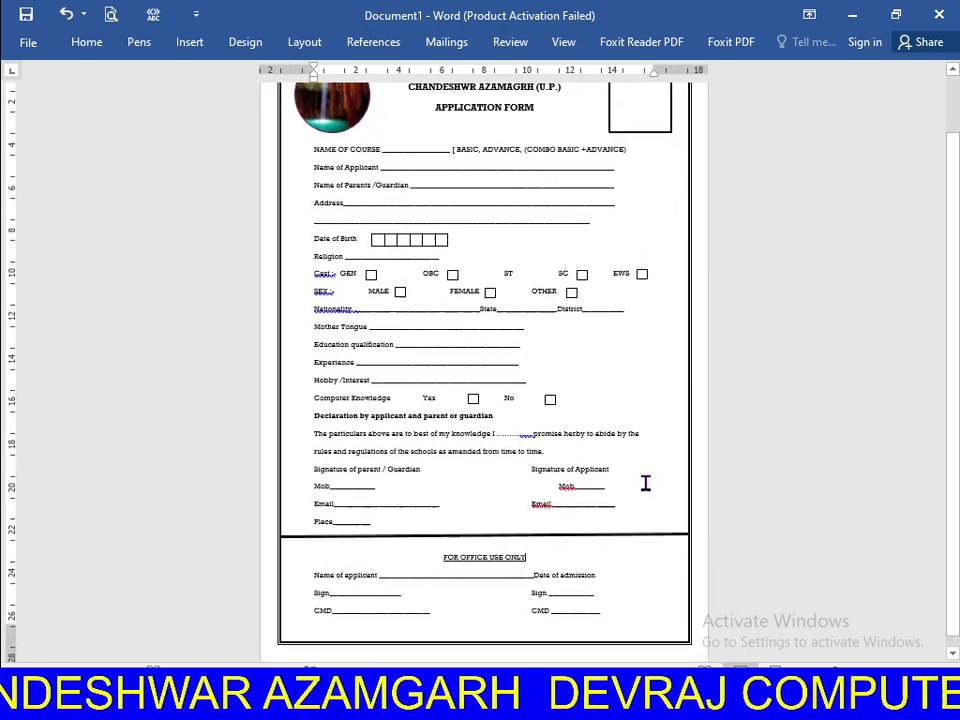
scroll(645, 482, "up", 1)
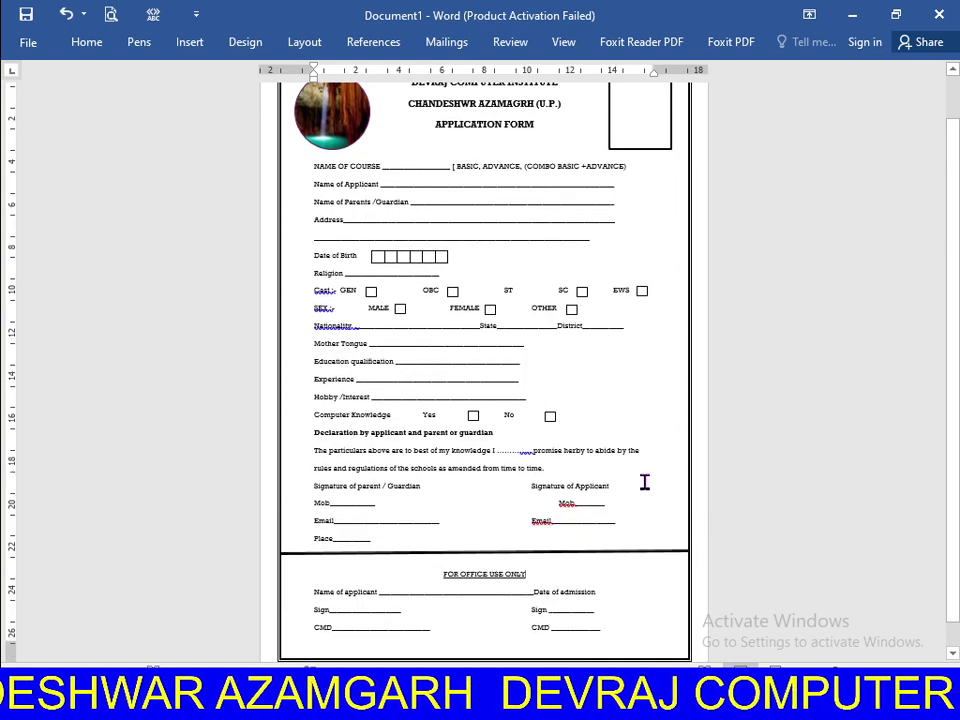